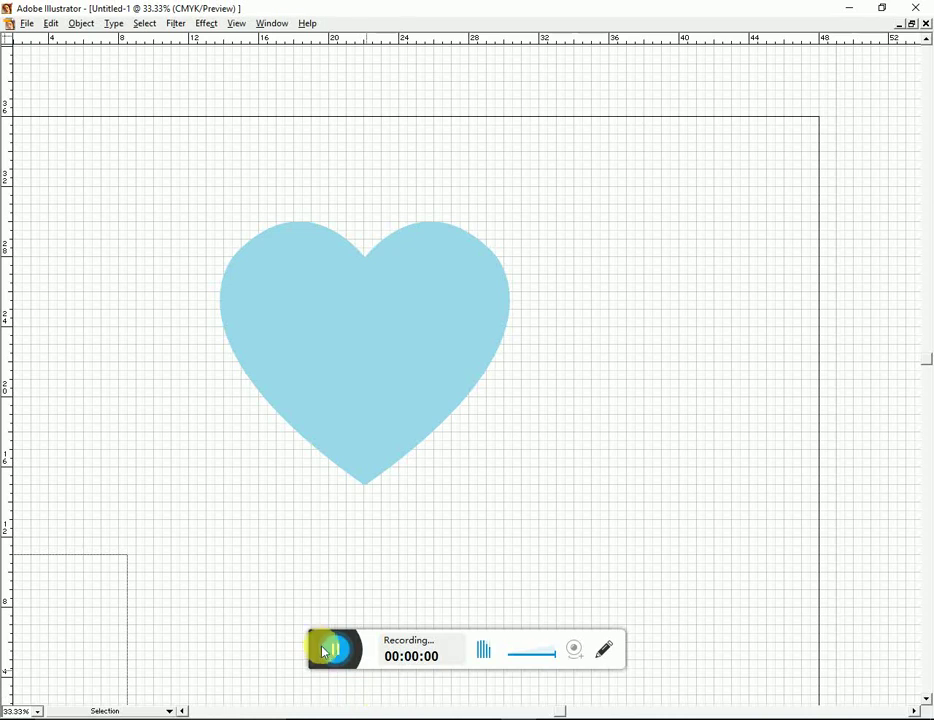
# Duplicate the blue heart and place the copy to its right.
pyautogui.click(444, 688)
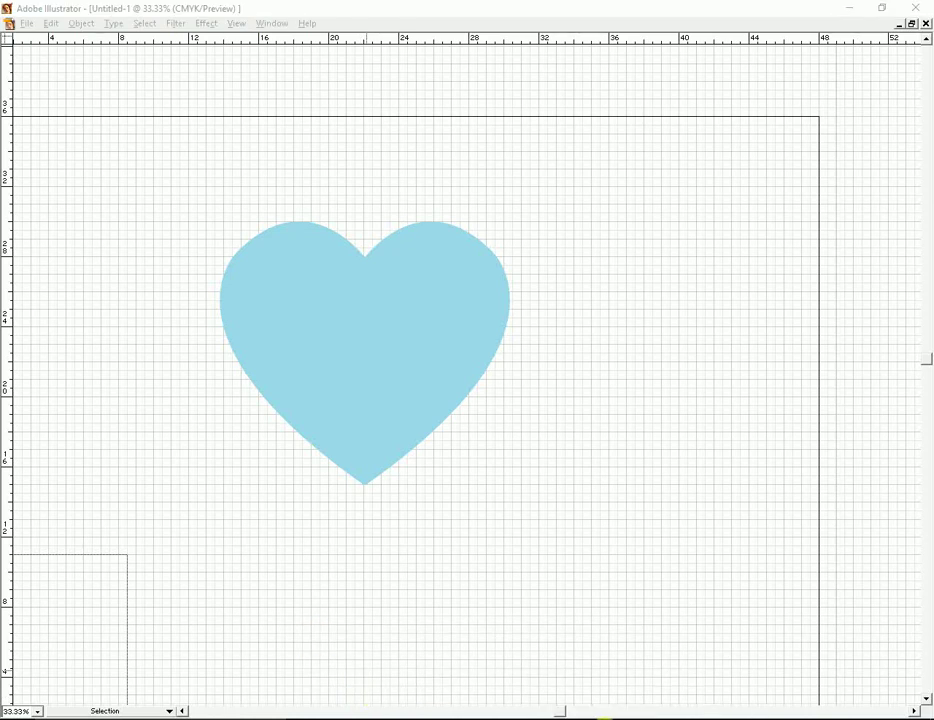
pyautogui.click(375, 292)
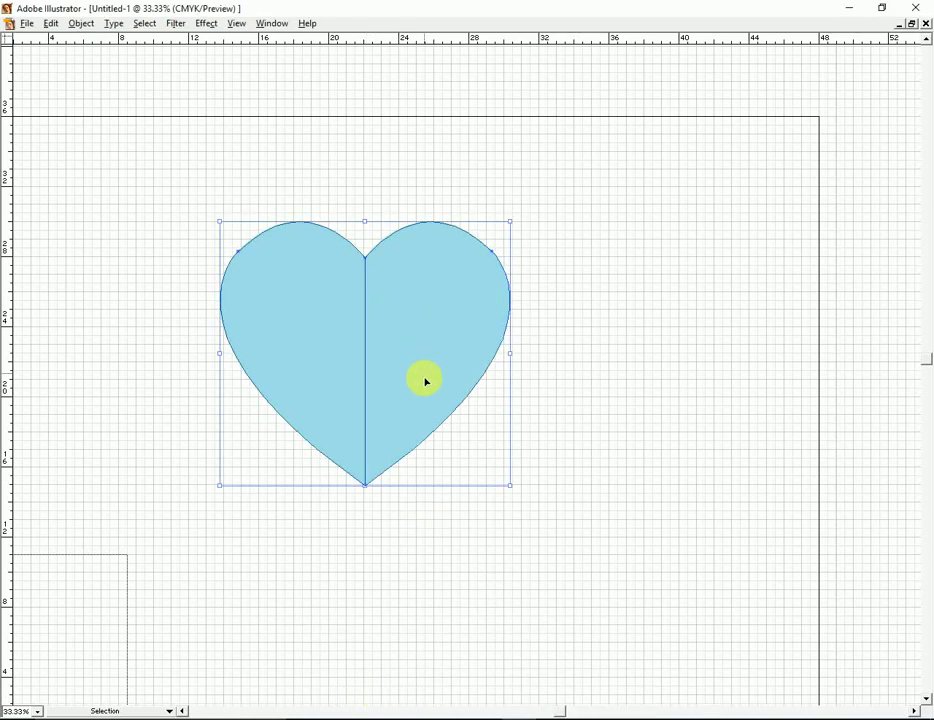
pyautogui.moveTo(405, 388); pyautogui.dragTo(545, 441)
pyautogui.press('Tab')
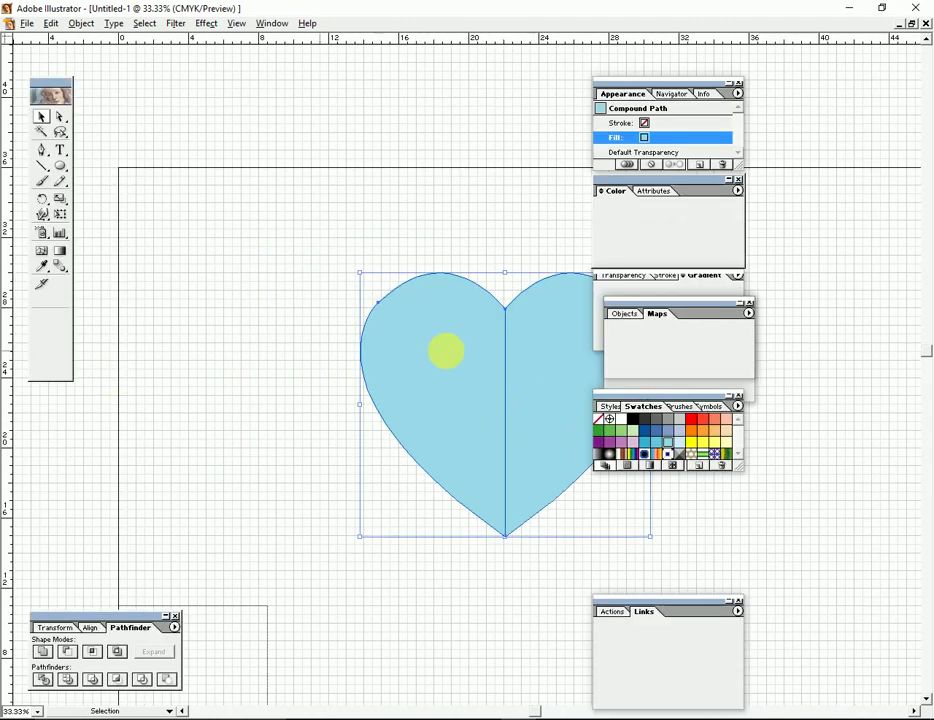
pyautogui.press('Tab')
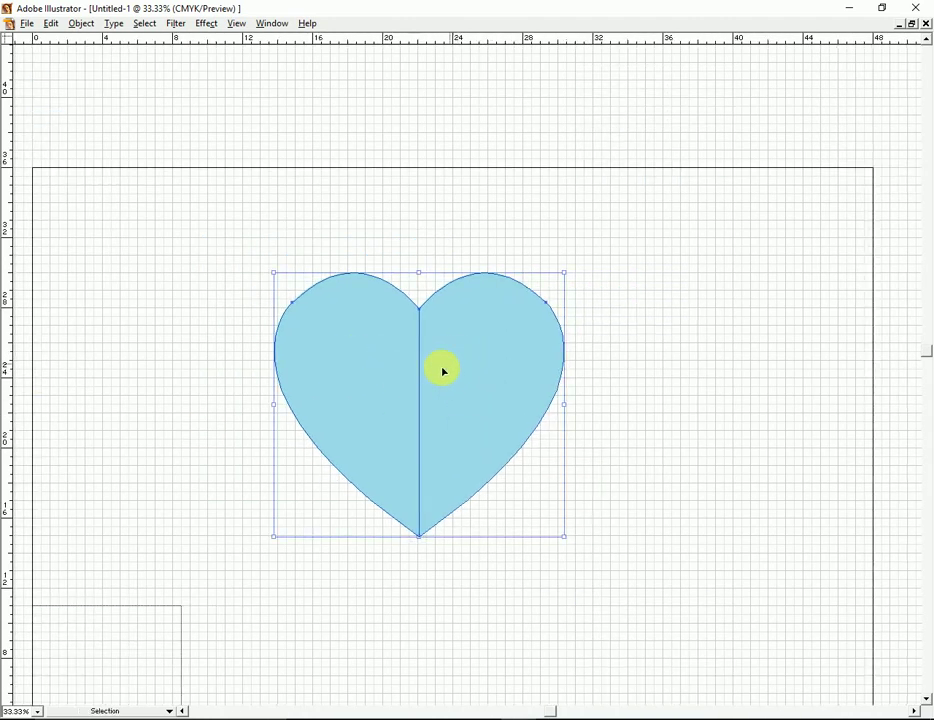
pyautogui.moveTo(438, 368)
pyautogui.mouseDown()
pyautogui.moveTo(791, 404)
pyautogui.moveTo(517, 436)
pyautogui.mouseUp()
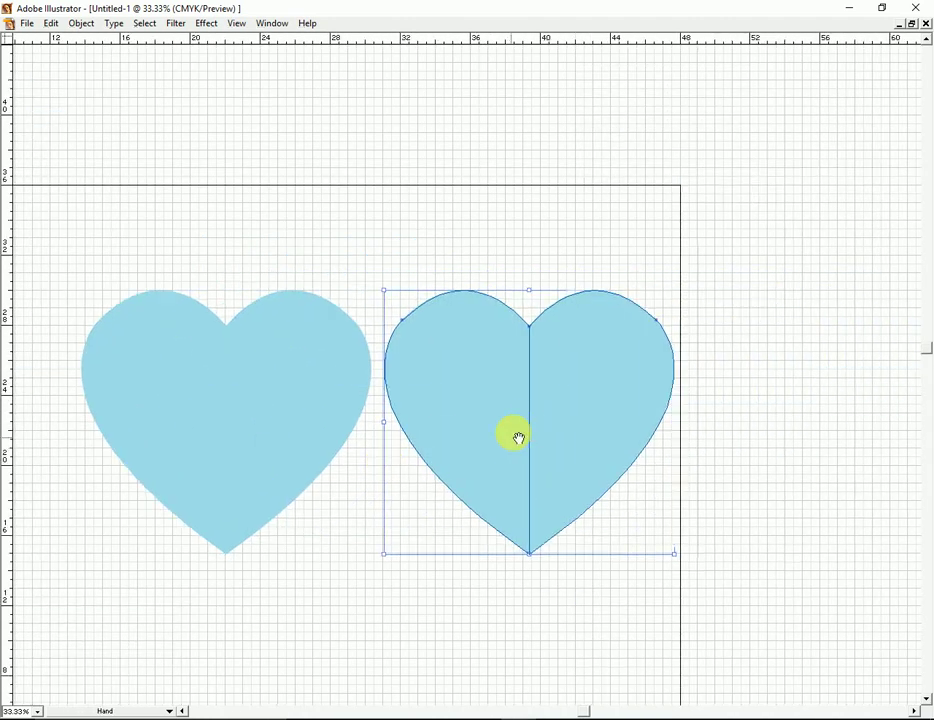
pyautogui.press('Tab')
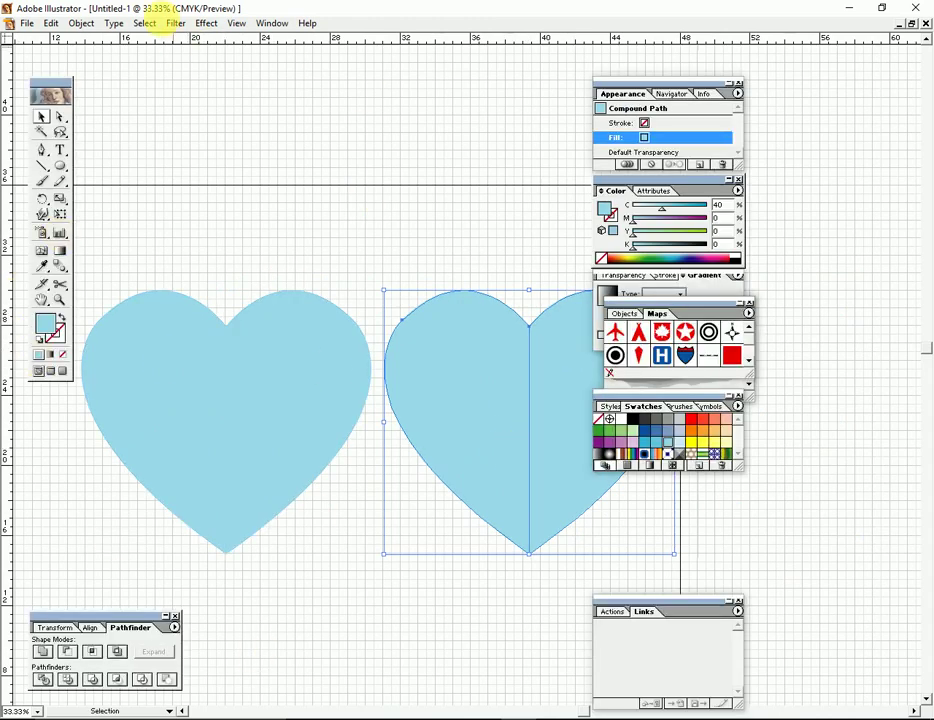
# Fill the copy with a linear gradient from magenta (0/100/0/0) to red.
pyautogui.click(85, 25)
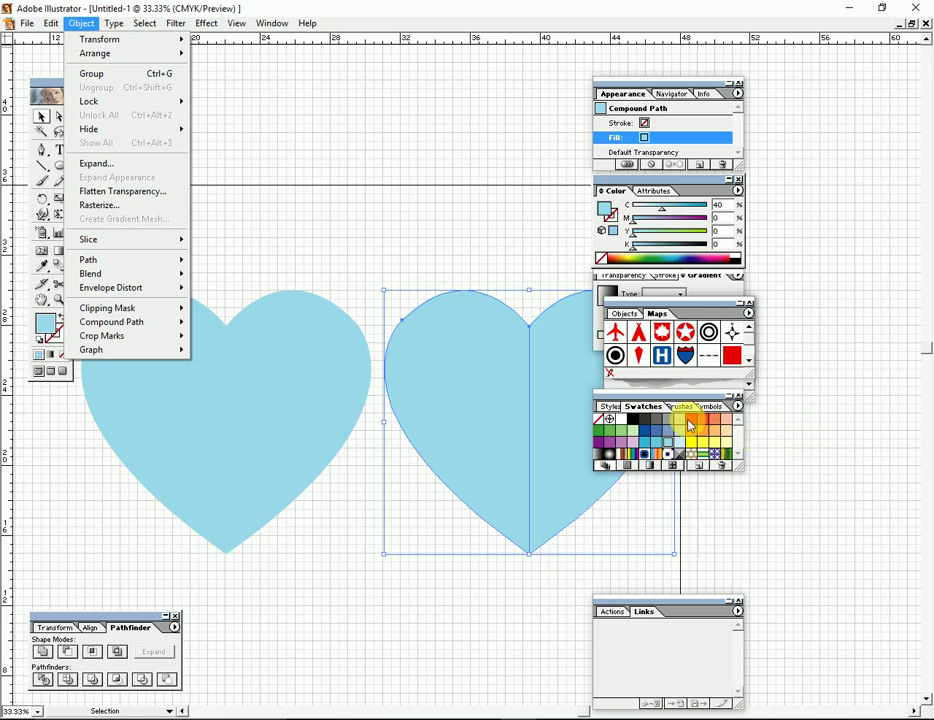
pyautogui.click(53, 356)
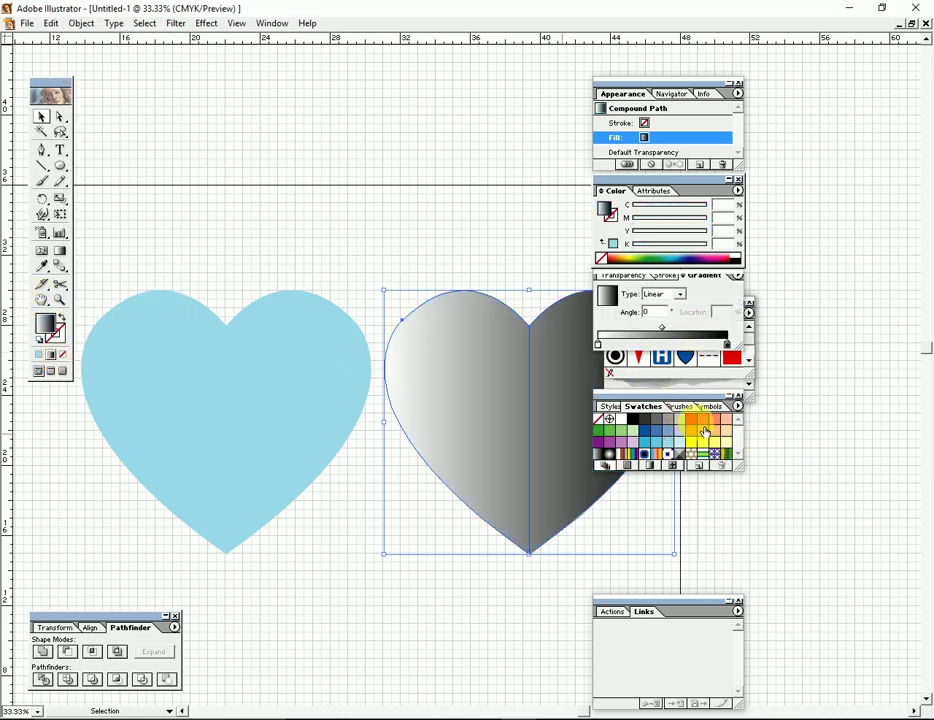
pyautogui.click(727, 343)
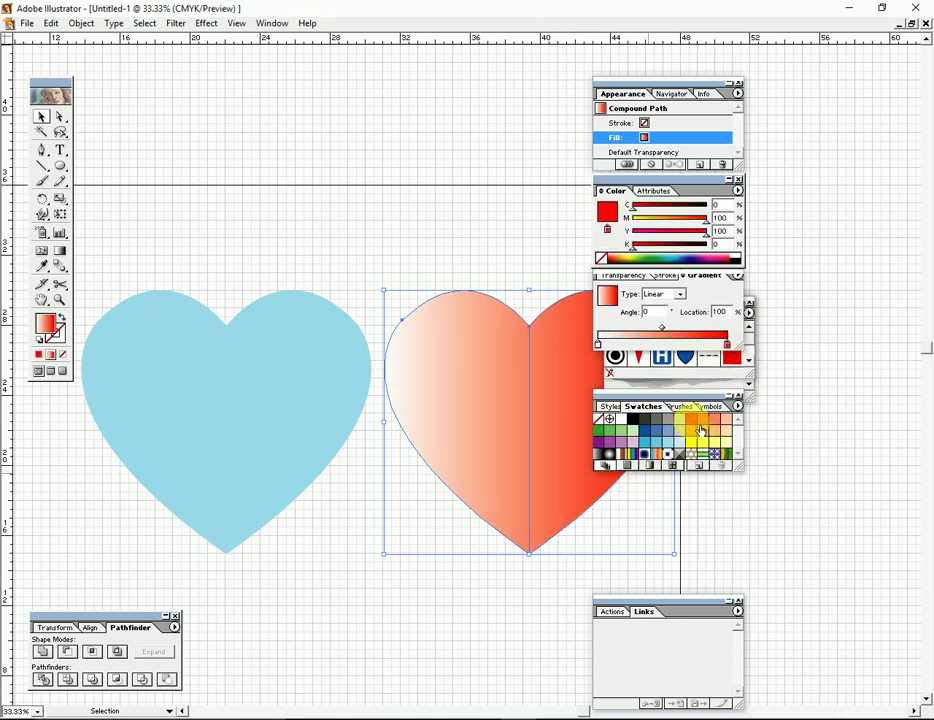
pyautogui.moveTo(701, 432)
pyautogui.mouseDown()
pyautogui.moveTo(631, 362)
pyautogui.moveTo(598, 345)
pyautogui.mouseUp()
pyautogui.moveTo(706, 219)
pyautogui.mouseDown()
pyautogui.moveTo(659, 222)
pyautogui.moveTo(734, 240)
pyautogui.moveTo(626, 236)
pyautogui.mouseUp()
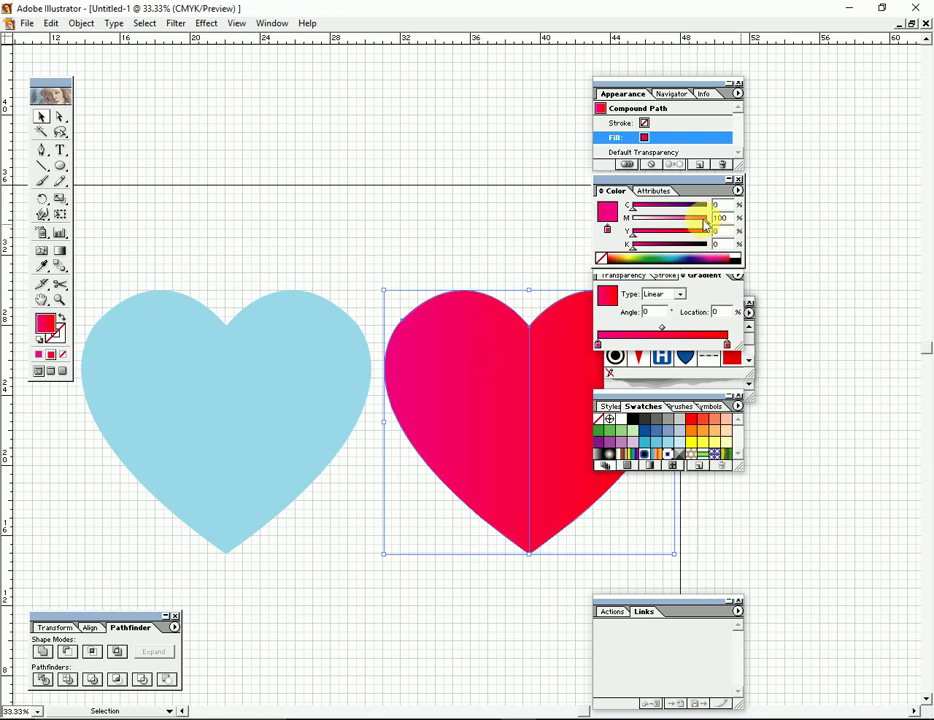
pyautogui.click(729, 345)
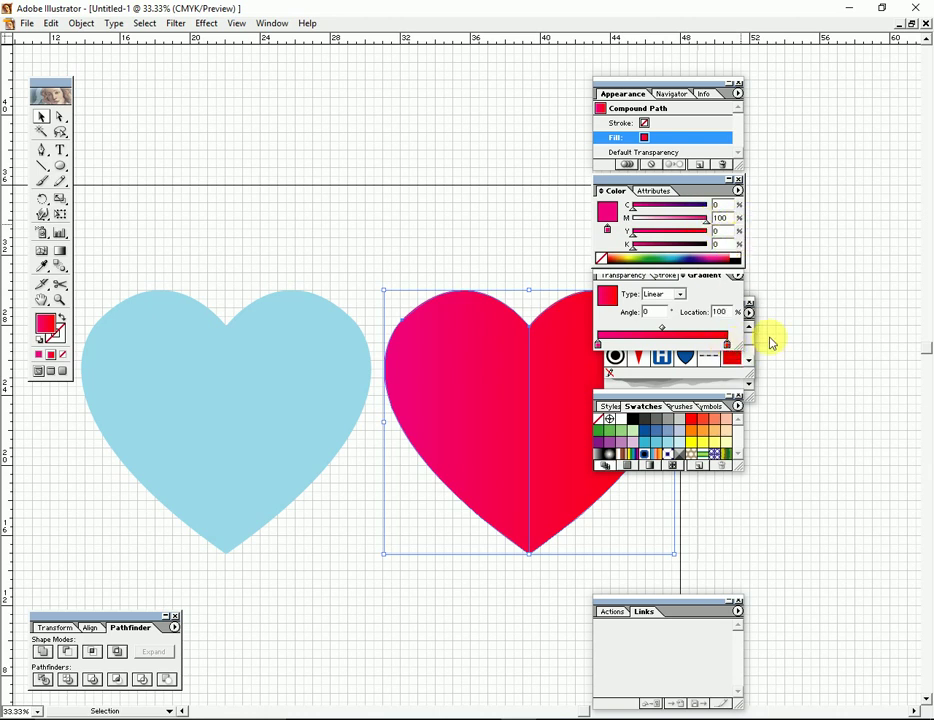
pyautogui.click(728, 231)
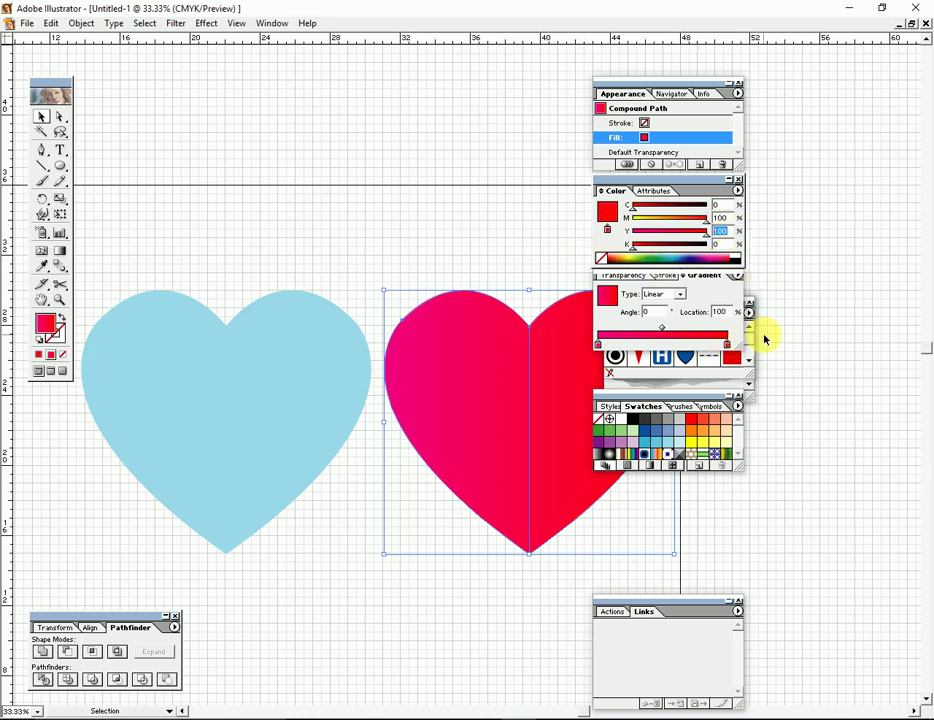
pyautogui.write('50')
# Cancel the Move dialog and drag the pink heart up-left over the blue heart's upper right.
pyautogui.press('Return')
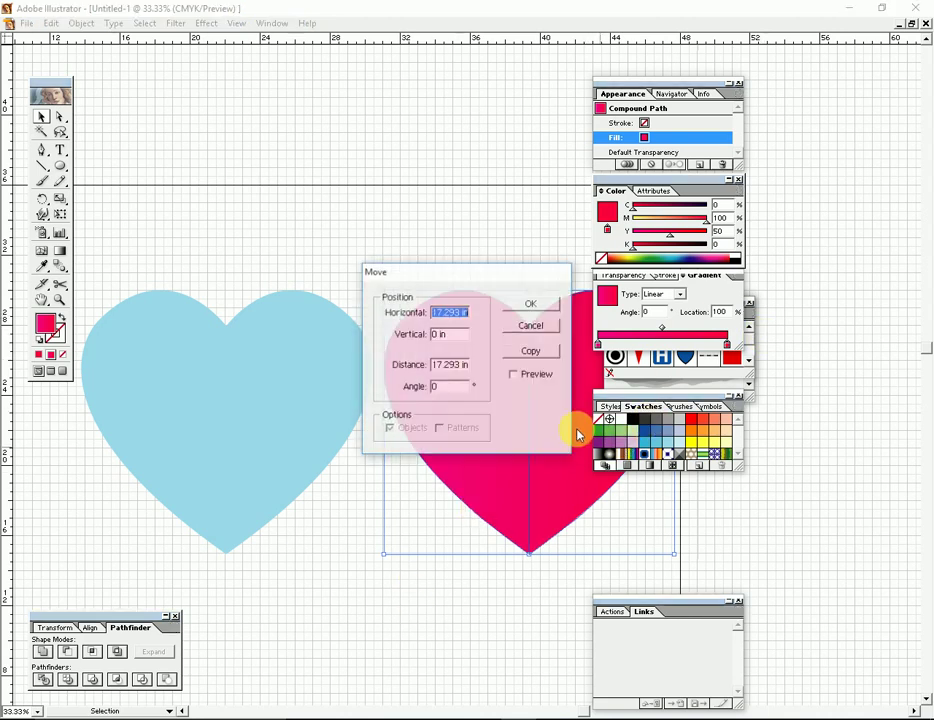
pyautogui.click(529, 342)
pyautogui.moveTo(557, 455); pyautogui.dragTo(523, 352)
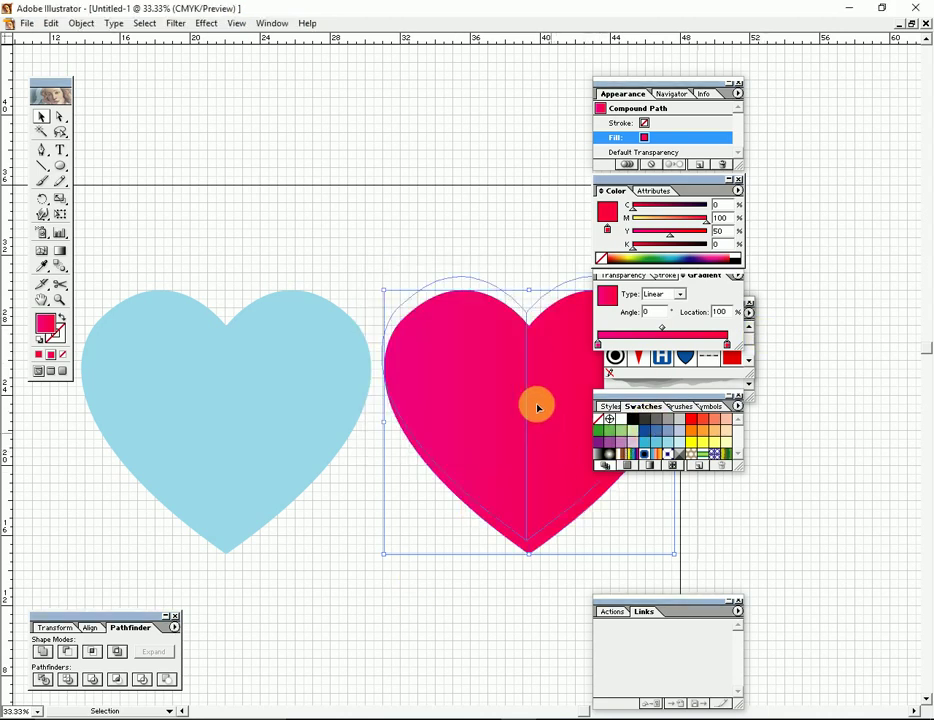
pyautogui.click(495, 511)
pyautogui.click(494, 290)
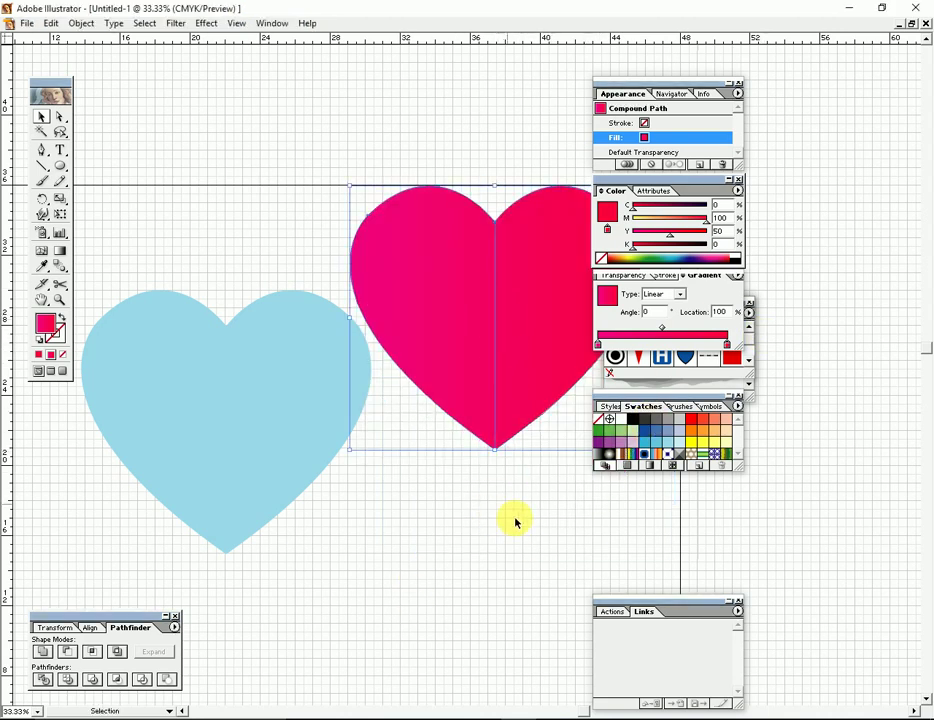
pyautogui.moveTo(509, 298); pyautogui.dragTo(466, 315)
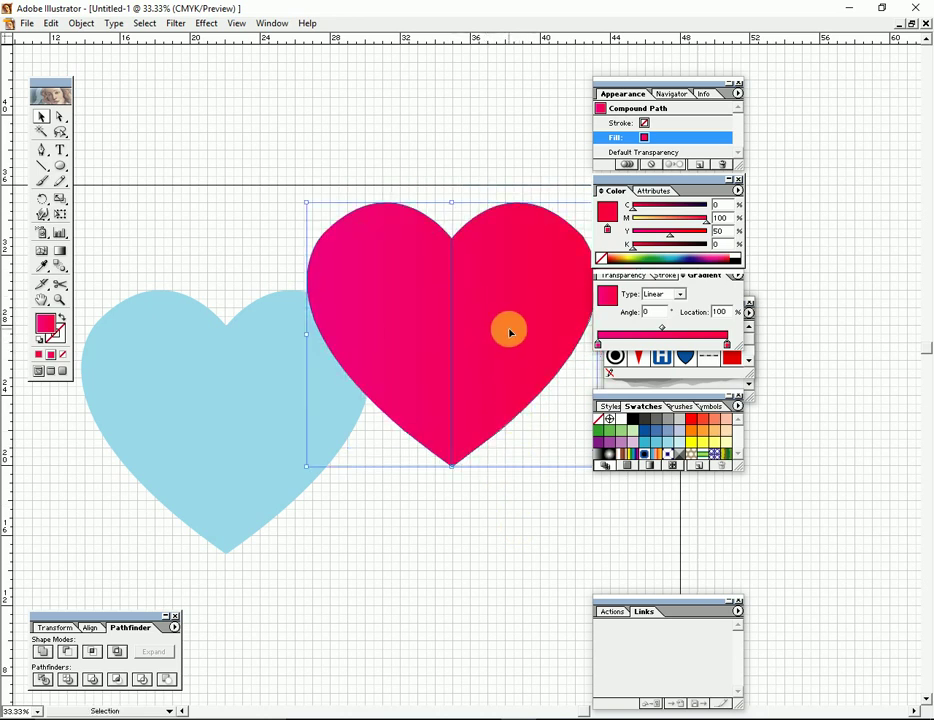
pyautogui.moveTo(509, 333); pyautogui.dragTo(461, 279)
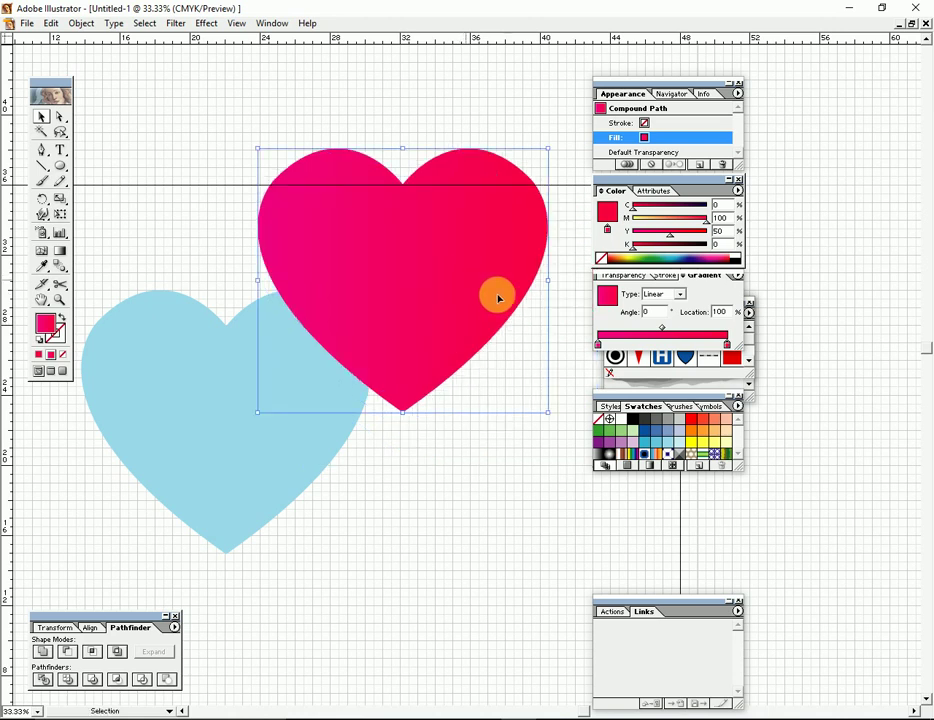
# Switch the pink heart's gradient to Radial, drawn from upper left toward centre.
pyautogui.click(60, 250)
pyautogui.moveTo(323, 223); pyautogui.dragTo(423, 290)
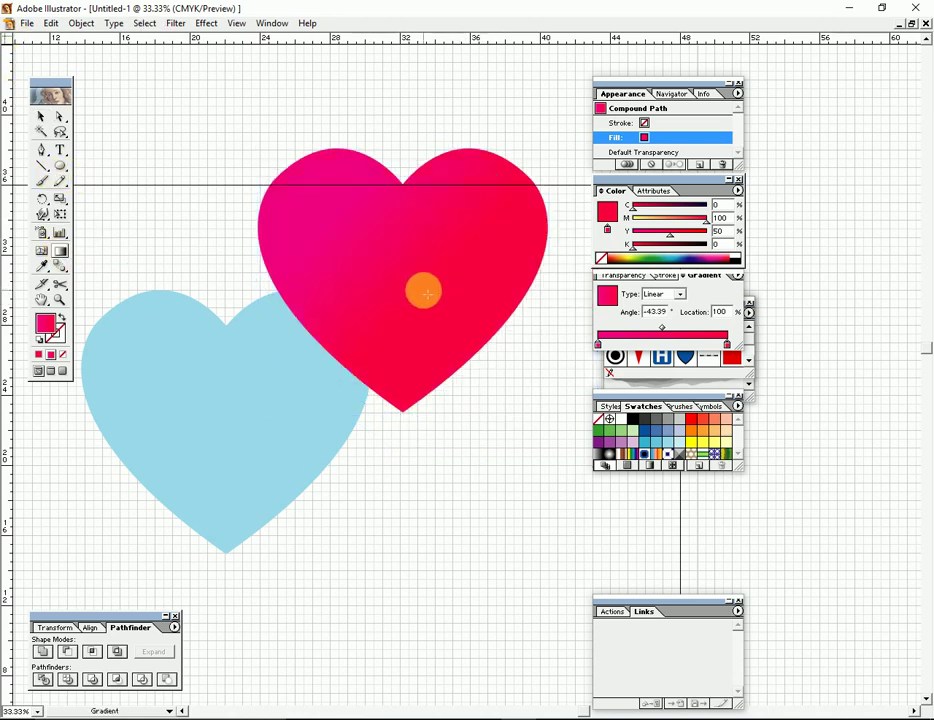
pyautogui.click(679, 294)
pyautogui.click(655, 307)
pyautogui.moveTo(321, 183); pyautogui.dragTo(410, 280)
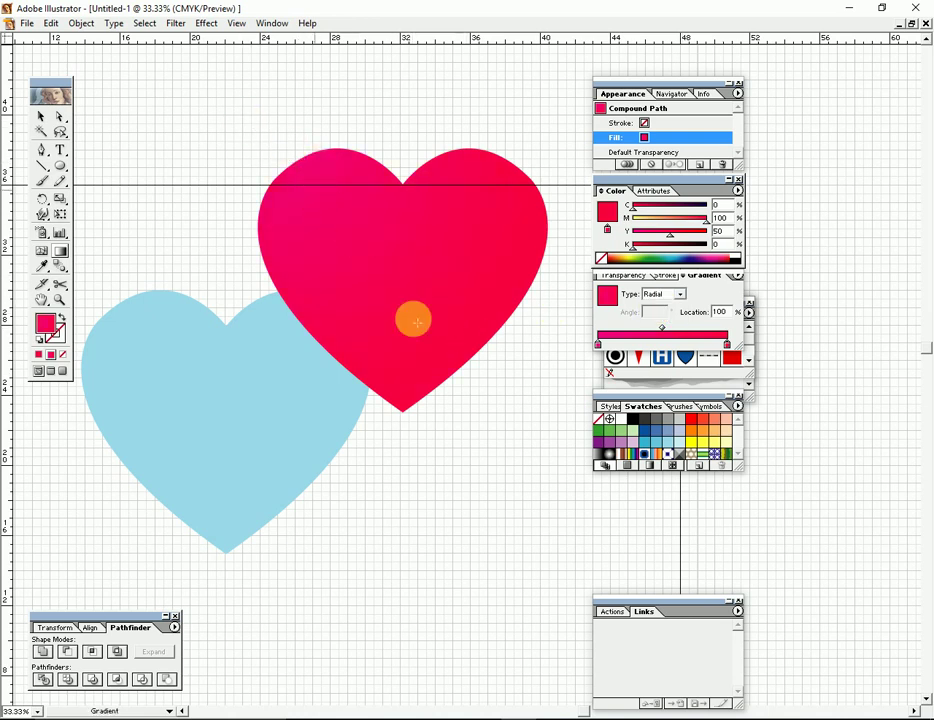
# Load the Toyo swatch library and set the gradient's end colour to TOYO 0035pc.
pyautogui.press('v')
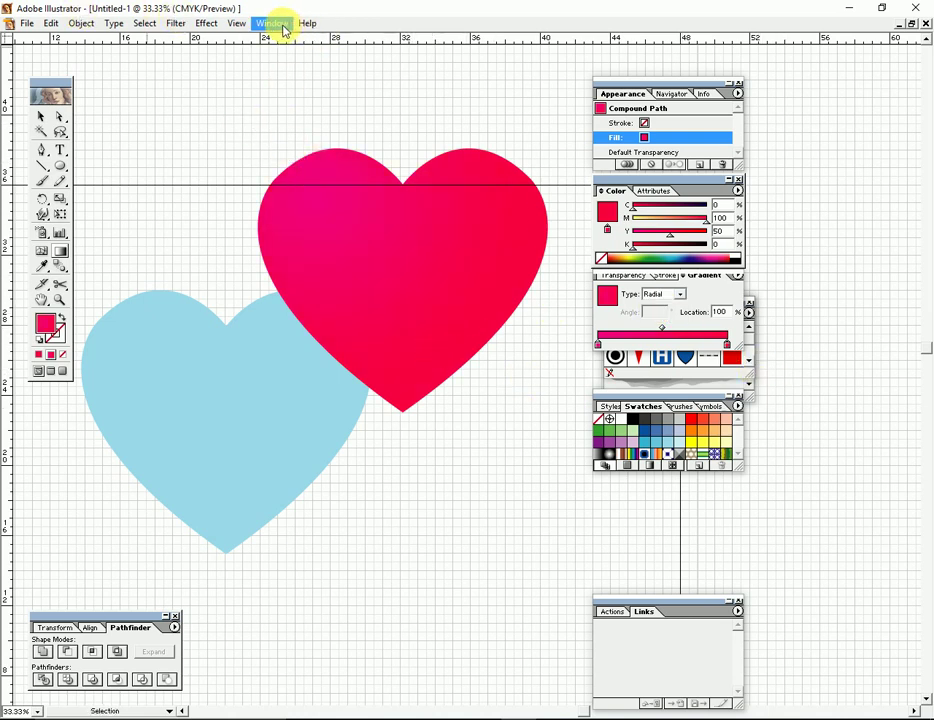
pyautogui.click(273, 23)
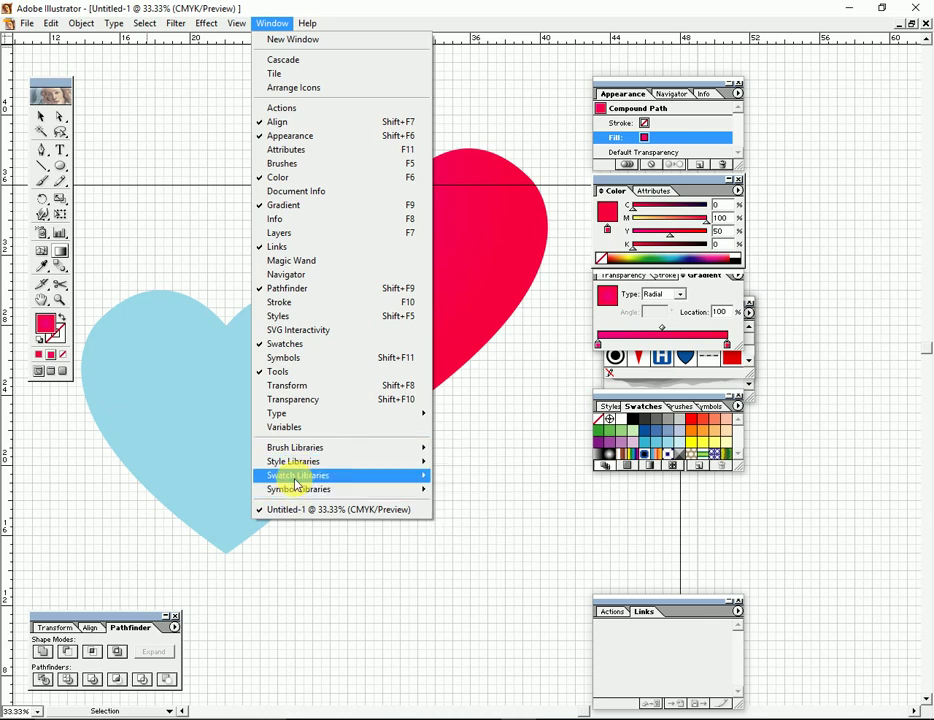
pyautogui.moveTo(298, 475)
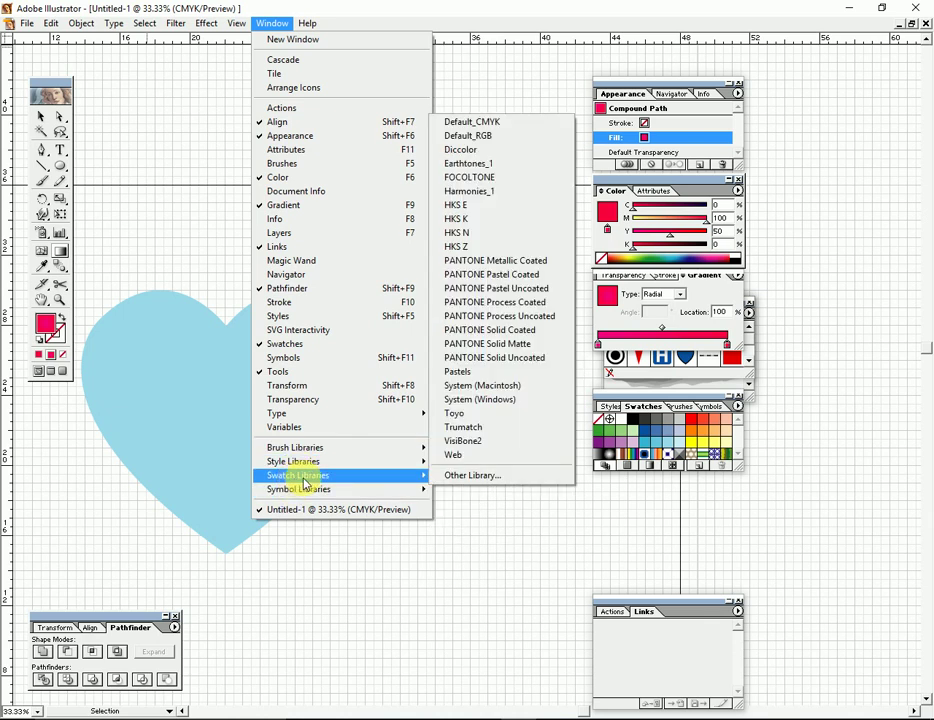
pyautogui.click(463, 413)
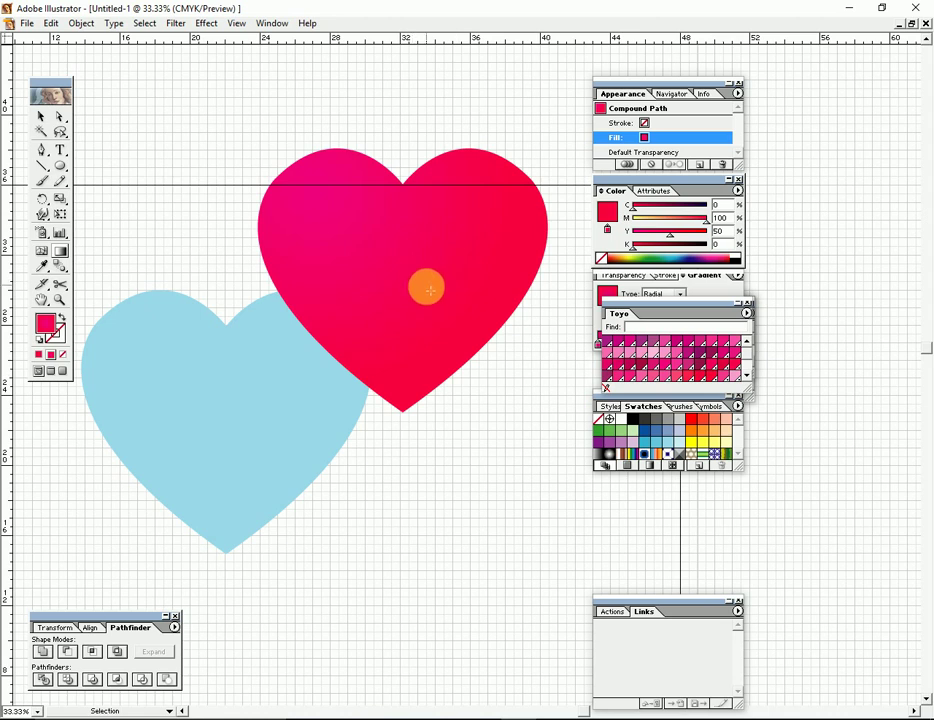
pyautogui.click(428, 290)
pyautogui.moveTo(688, 311)
pyautogui.mouseDown()
pyautogui.moveTo(567, 525)
pyautogui.moveTo(542, 494)
pyautogui.mouseUp()
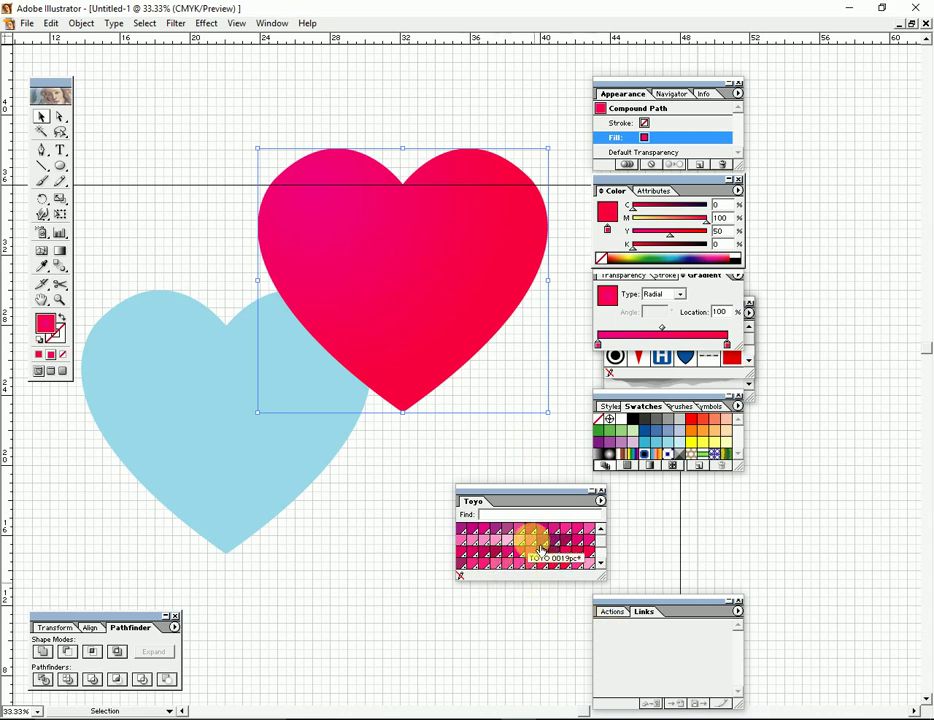
pyautogui.moveTo(567, 532)
pyautogui.mouseDown()
pyautogui.moveTo(621, 389)
pyautogui.moveTo(601, 351)
pyautogui.mouseUp()
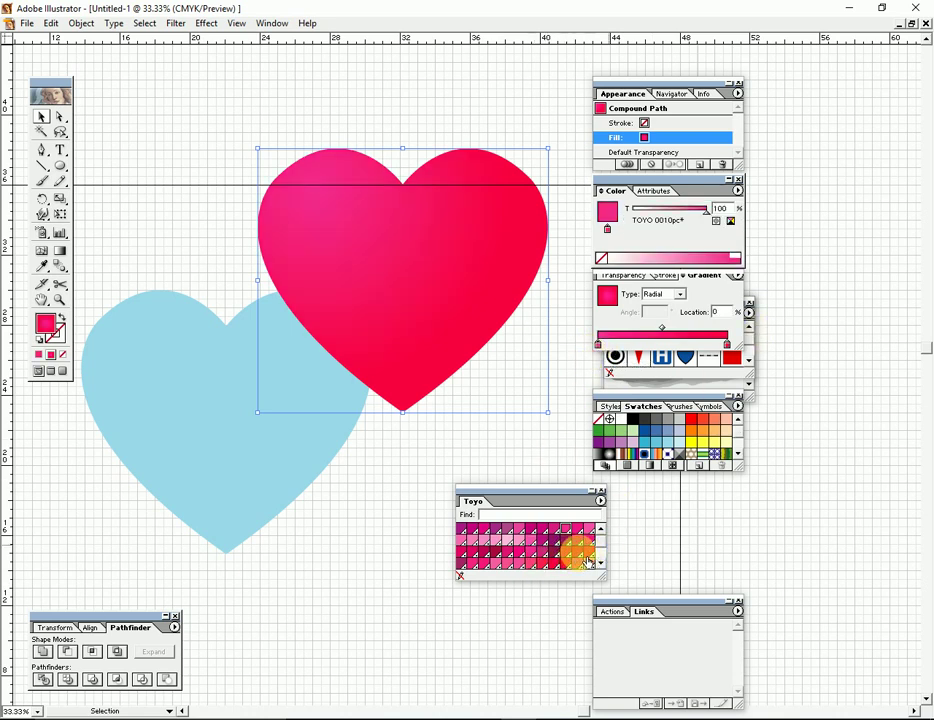
pyautogui.moveTo(586, 558); pyautogui.dragTo(728, 345)
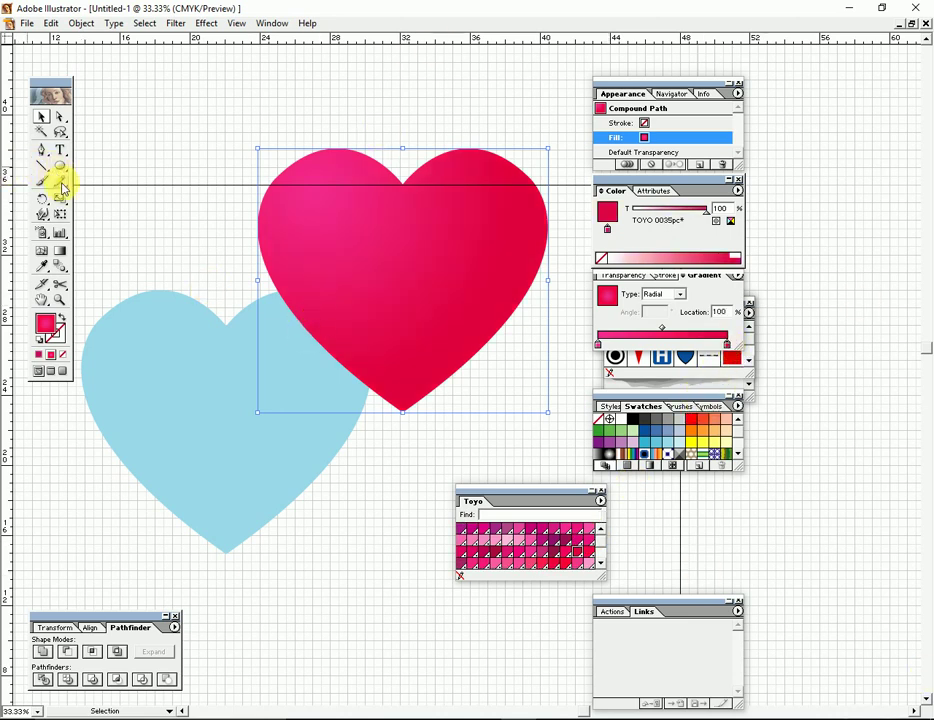
# Redraw the radial gradient with its bright centre near the heart's middle.
pyautogui.click(64, 252)
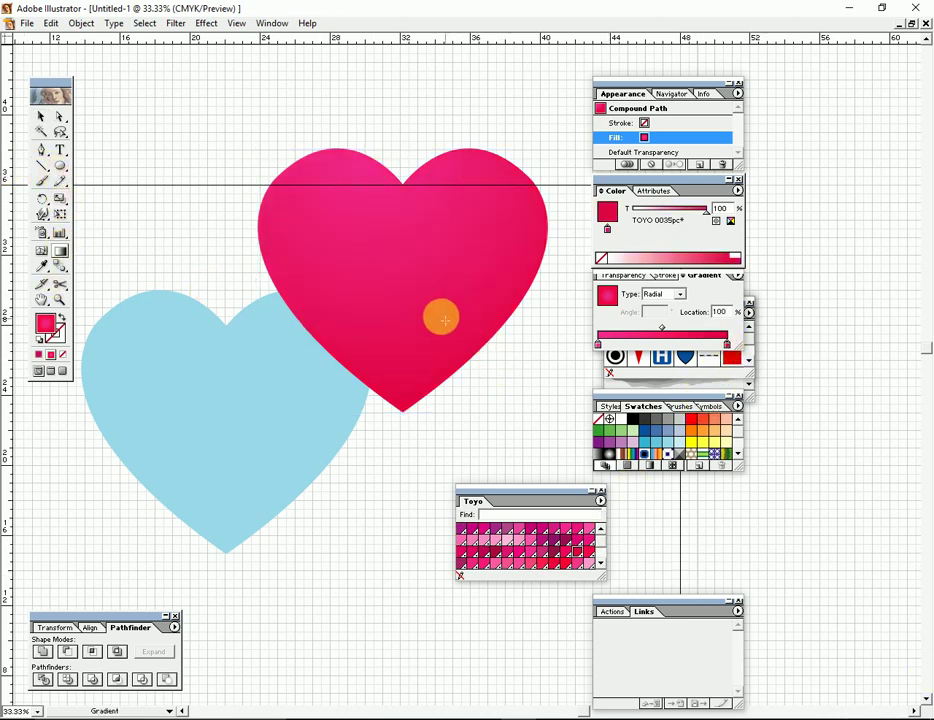
pyautogui.moveTo(298, 133); pyautogui.dragTo(396, 309)
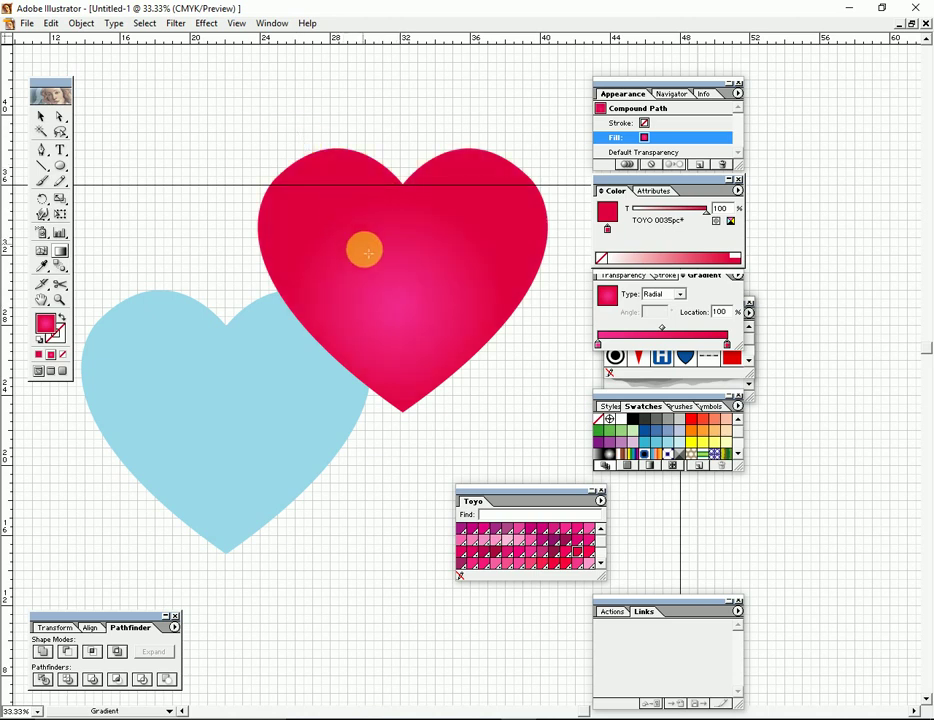
pyautogui.moveTo(273, 135); pyautogui.dragTo(325, 215)
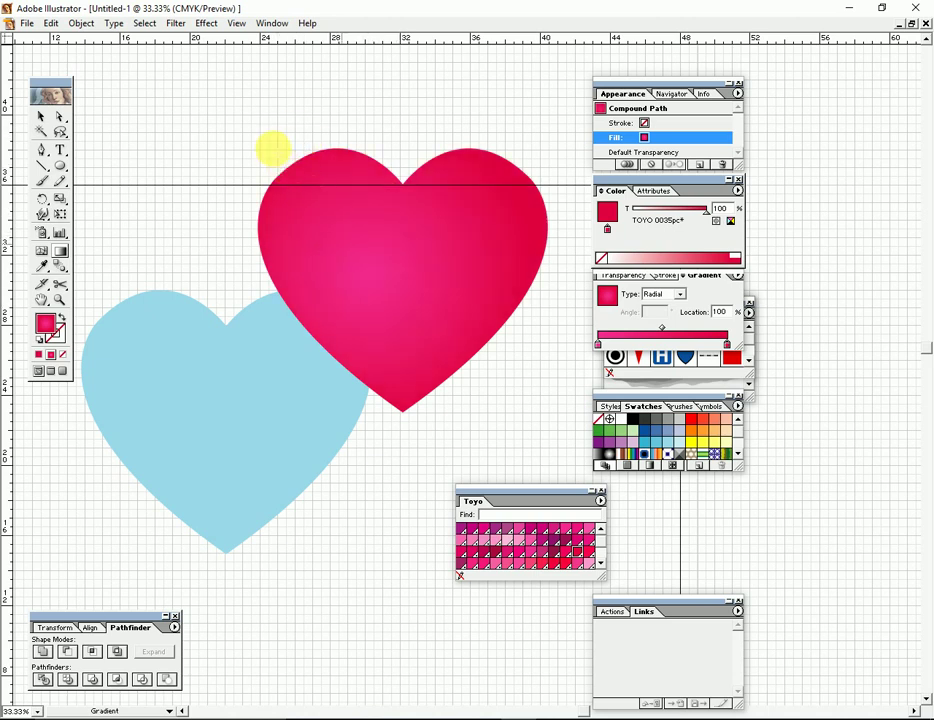
pyautogui.click(277, 149)
pyautogui.click(309, 192)
pyautogui.click(396, 267)
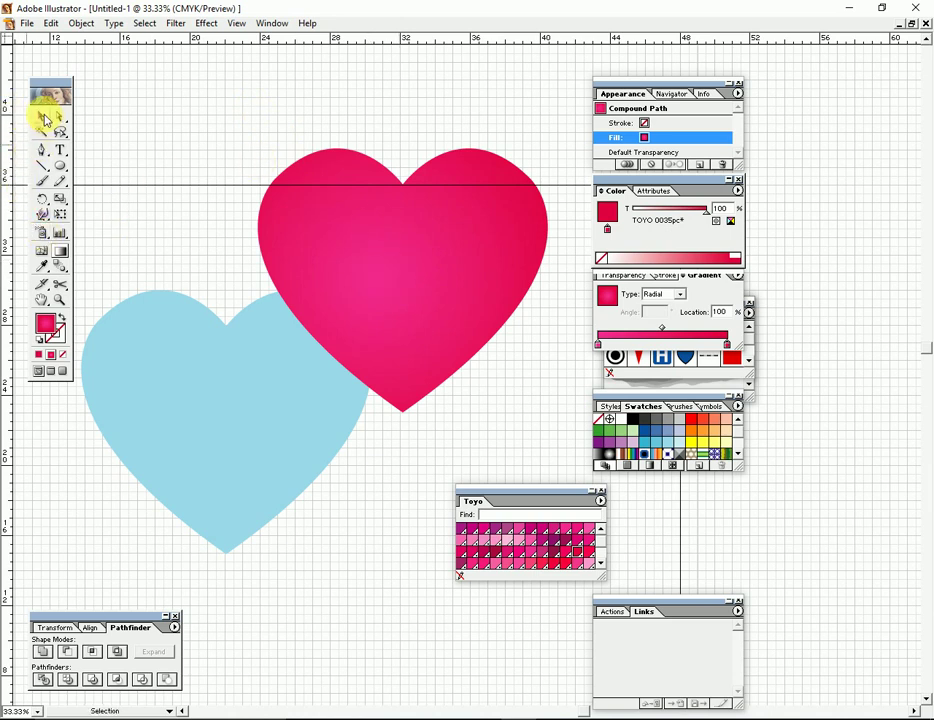
# Move the pink heart left of the blue heart; set its left gradient stop to TOYO 0010pc at 33.15%.
pyautogui.click(44, 119)
pyautogui.moveTo(402, 208)
pyautogui.mouseDown()
pyautogui.moveTo(463, 278)
pyautogui.moveTo(352, 344)
pyautogui.moveTo(475, 347)
pyautogui.moveTo(537, 400)
pyautogui.mouseUp()
pyautogui.press('Tab')
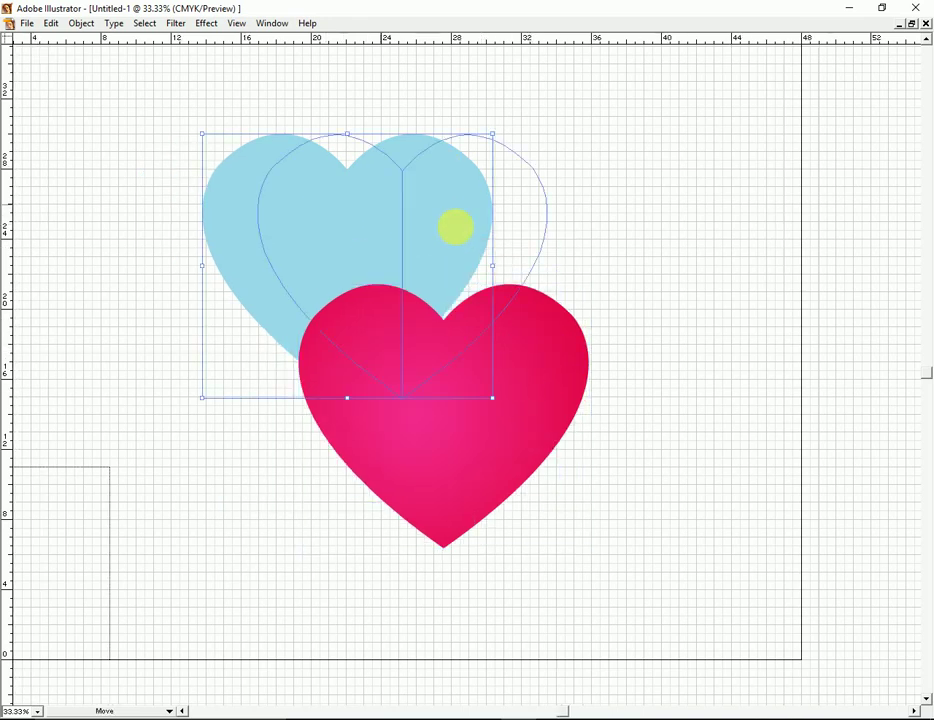
pyautogui.moveTo(401, 225); pyautogui.dragTo(854, 324)
pyautogui.click(596, 353)
pyautogui.moveTo(402, 382); pyautogui.dragTo(323, 296)
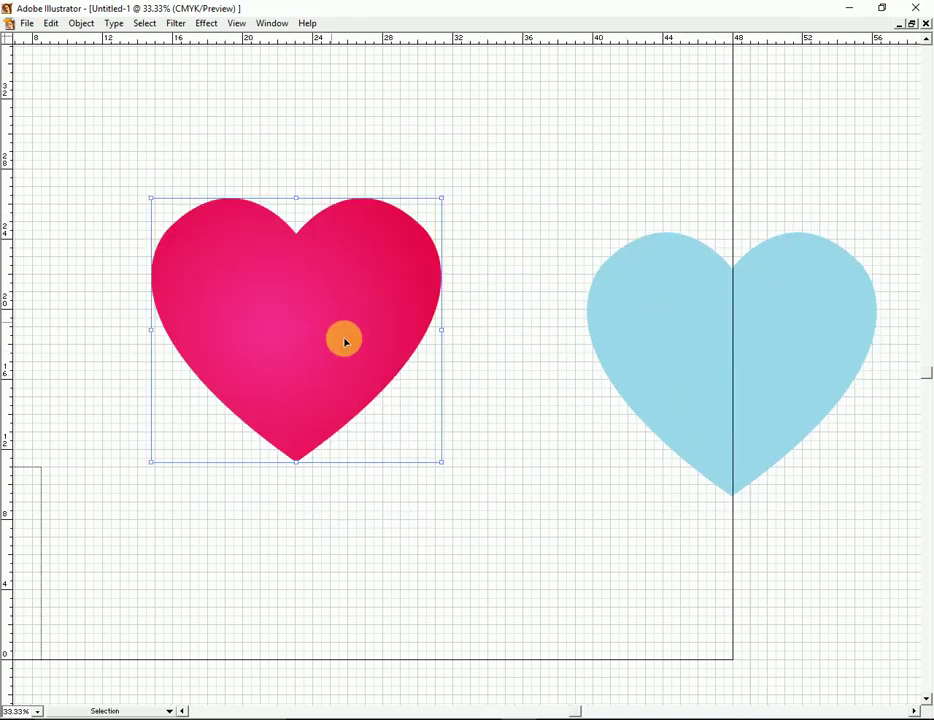
pyautogui.press('Tab')
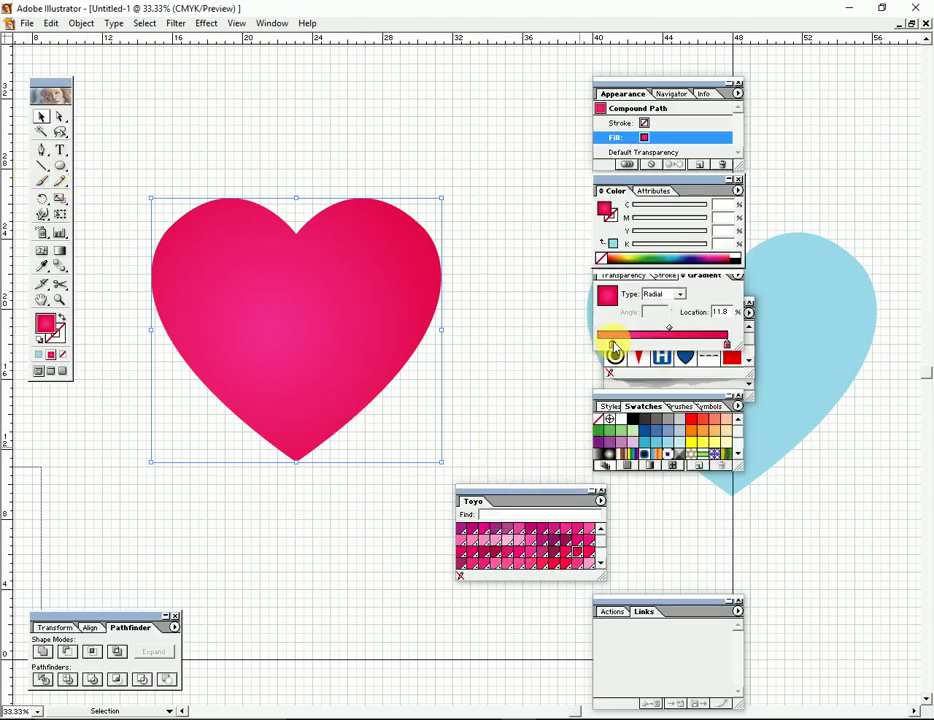
pyautogui.moveTo(613, 346)
pyautogui.mouseDown()
pyautogui.moveTo(633, 346)
pyautogui.moveTo(223, 306)
pyautogui.mouseUp()
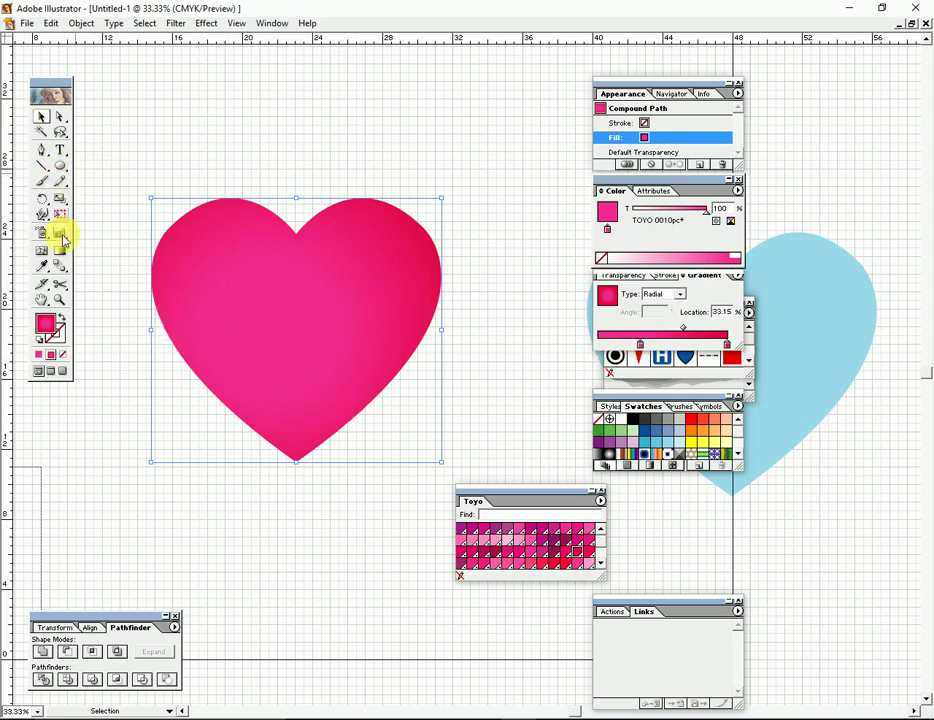
# Keep Smooth Color spacing in the Blend Options dialog.
pyautogui.doubleClick(58, 266)
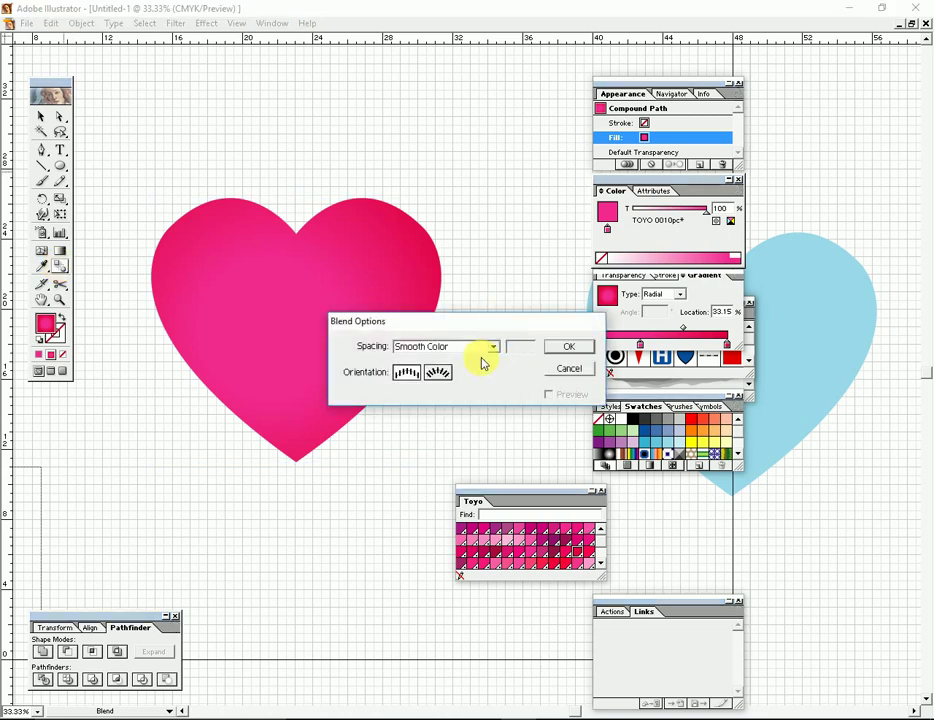
pyautogui.click(490, 347)
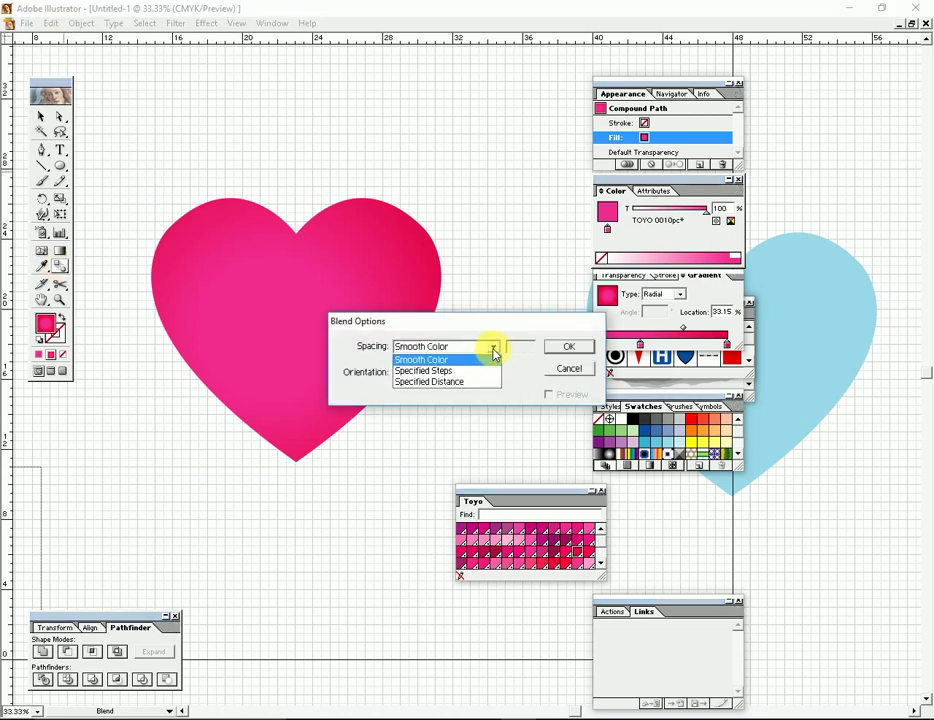
pyautogui.click(420, 359)
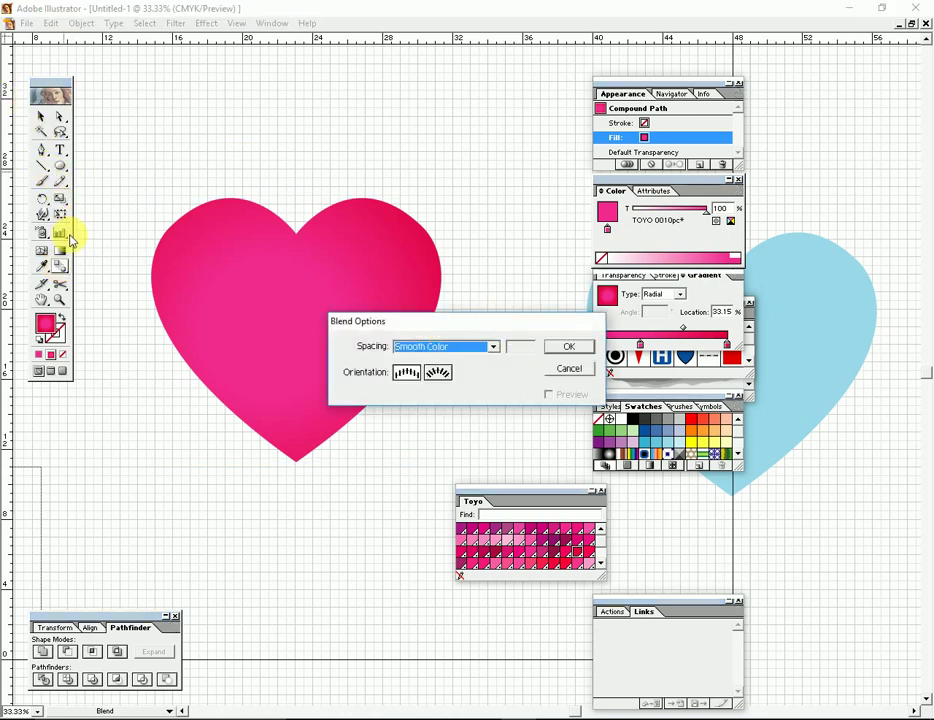
pyautogui.click(569, 346)
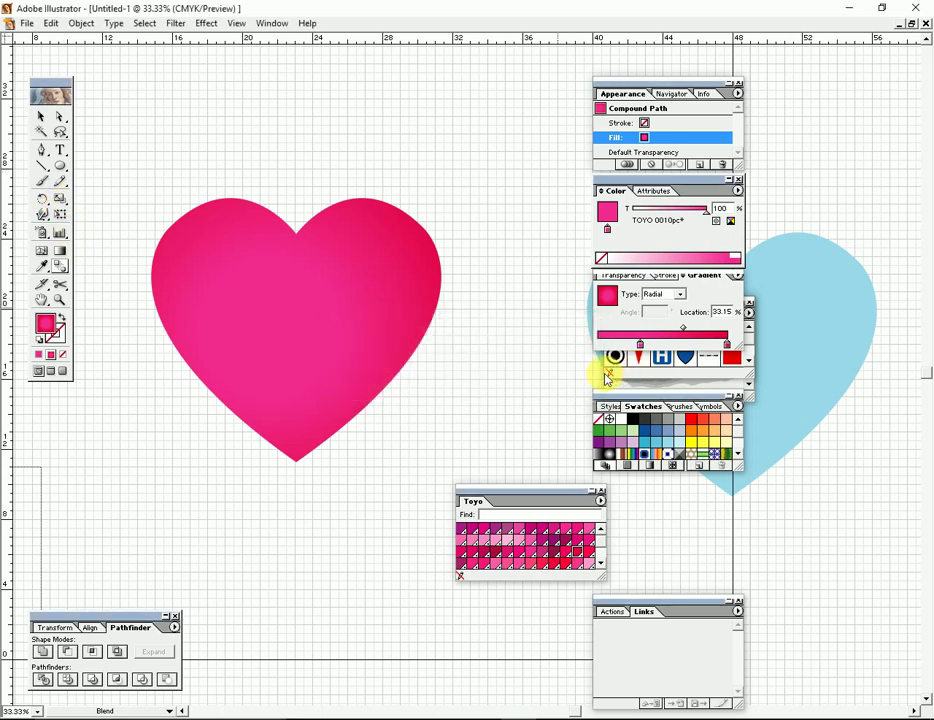
# Make a 120% scaled copy of the pink heart and fill it white.
pyautogui.doubleClick(60, 200)
pyautogui.write('80')
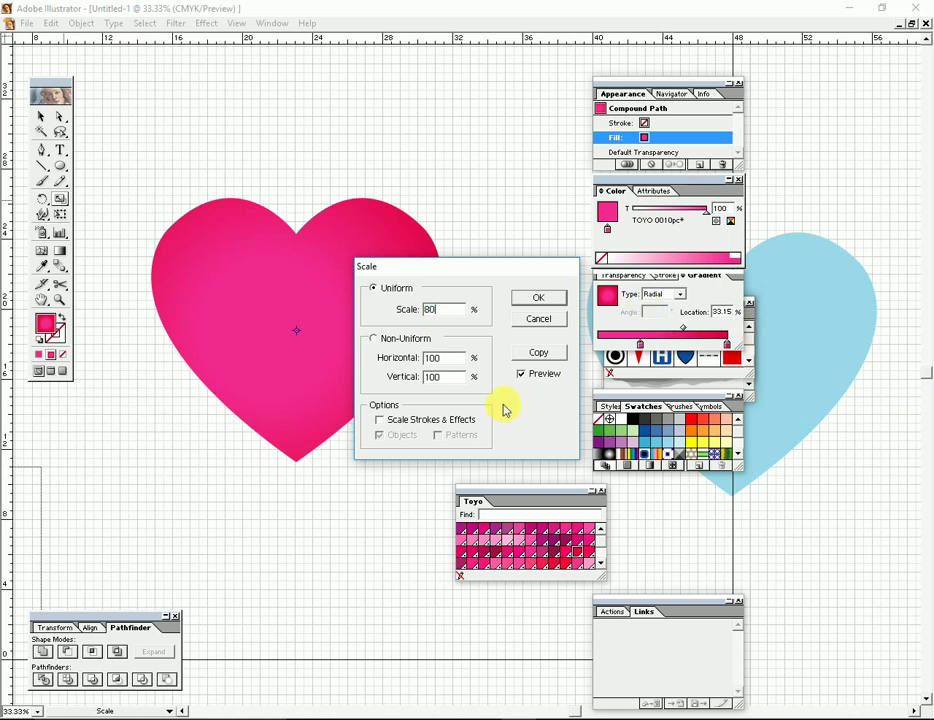
pyautogui.click(327, 313)
pyautogui.click(540, 353)
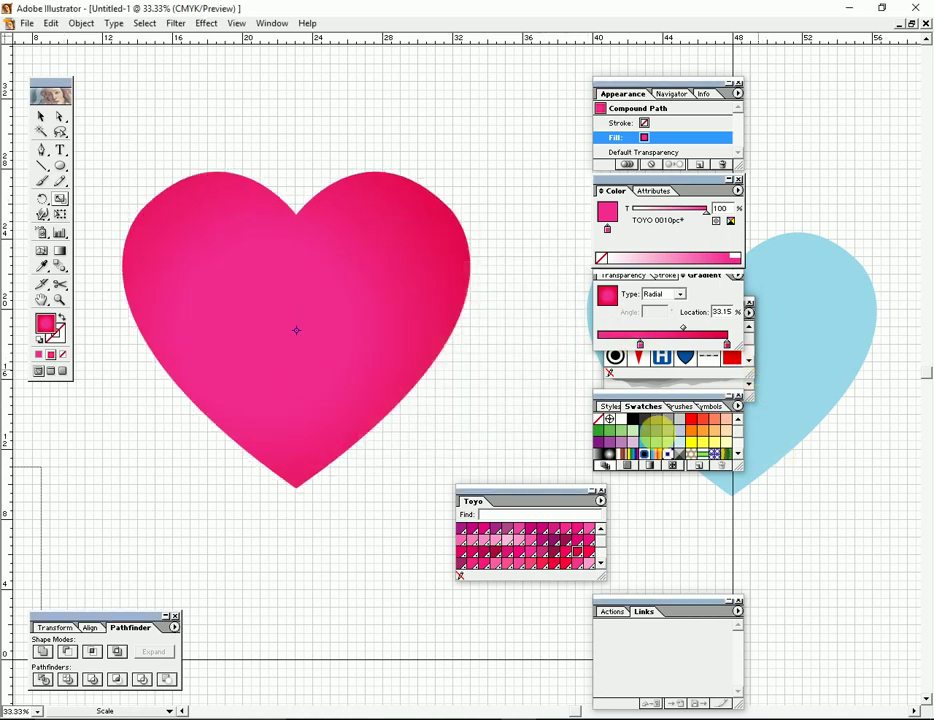
pyautogui.click(620, 428)
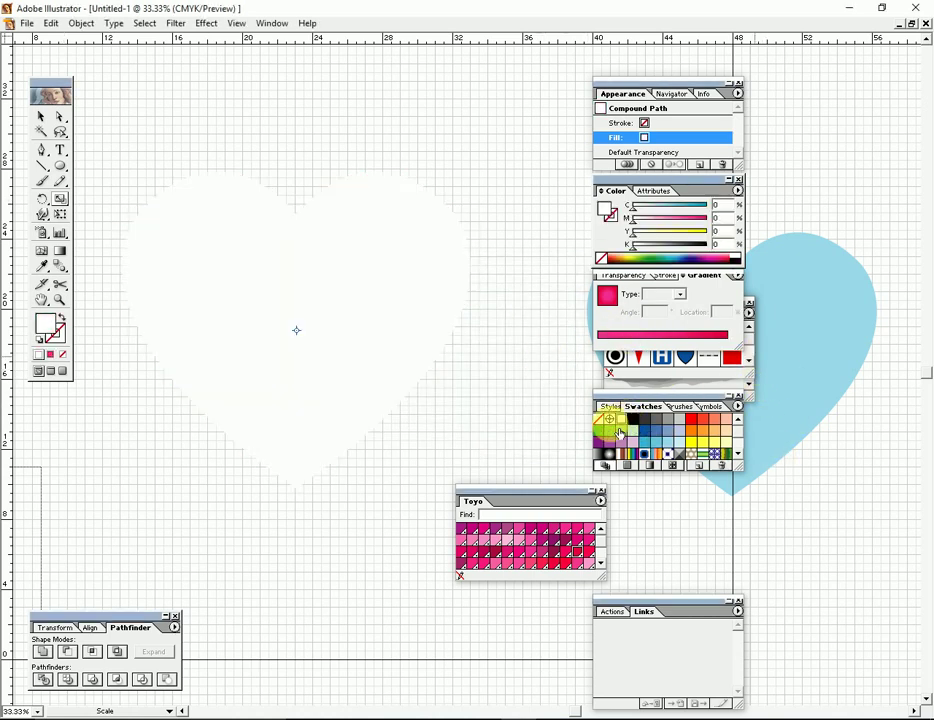
# Send the white copy behind the pink heart, shrink it slightly, and make a larger scaled copy.
pyautogui.hotkey('ctrl', 'shift', '[')
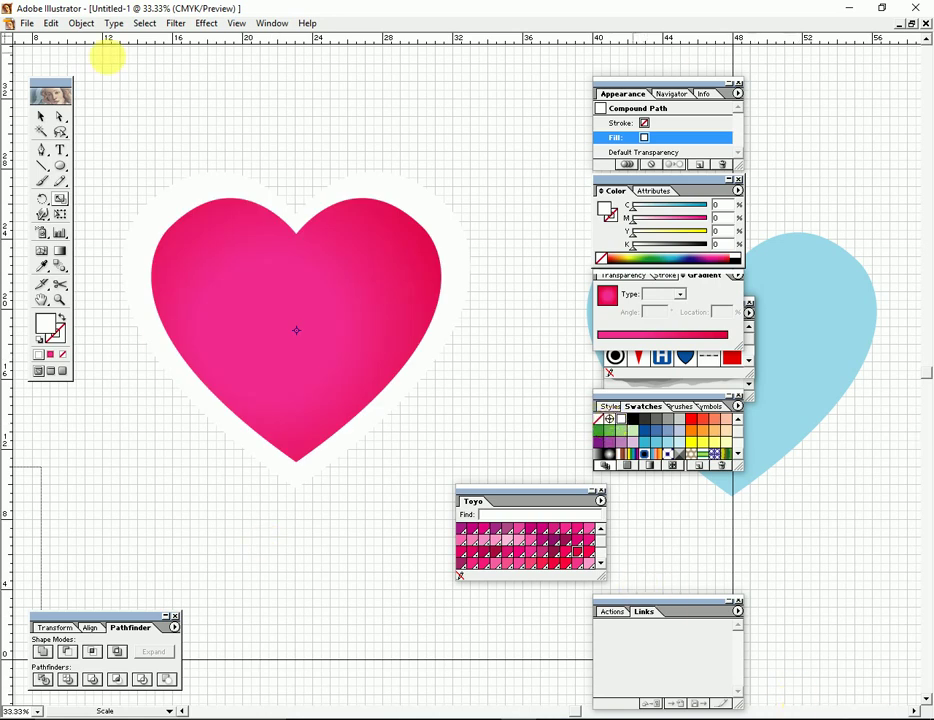
pyautogui.click(43, 119)
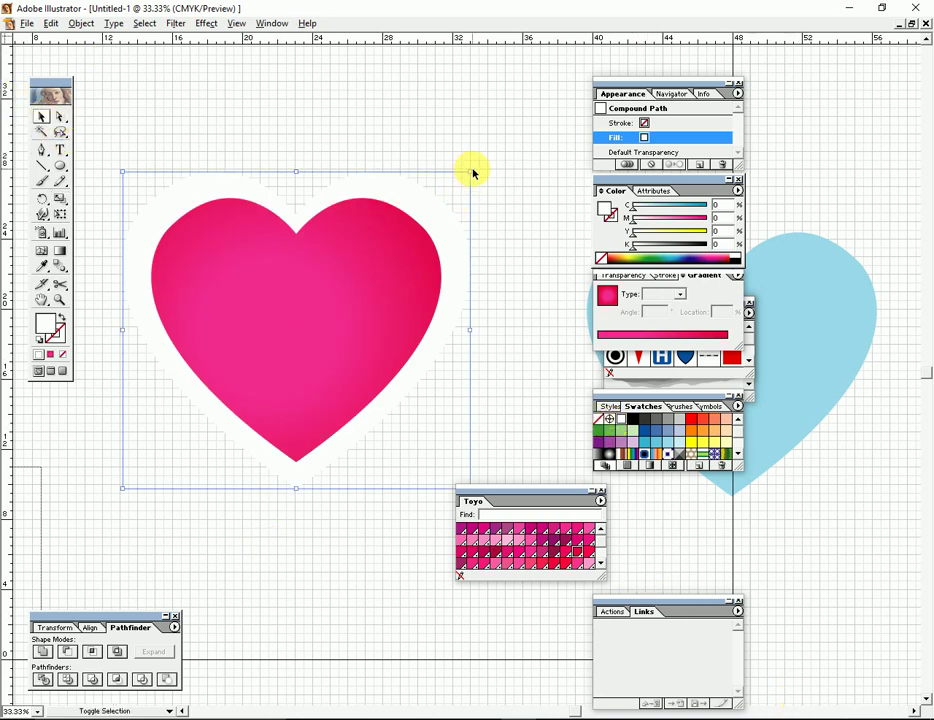
pyautogui.moveTo(483, 183); pyautogui.dragTo(471, 196)
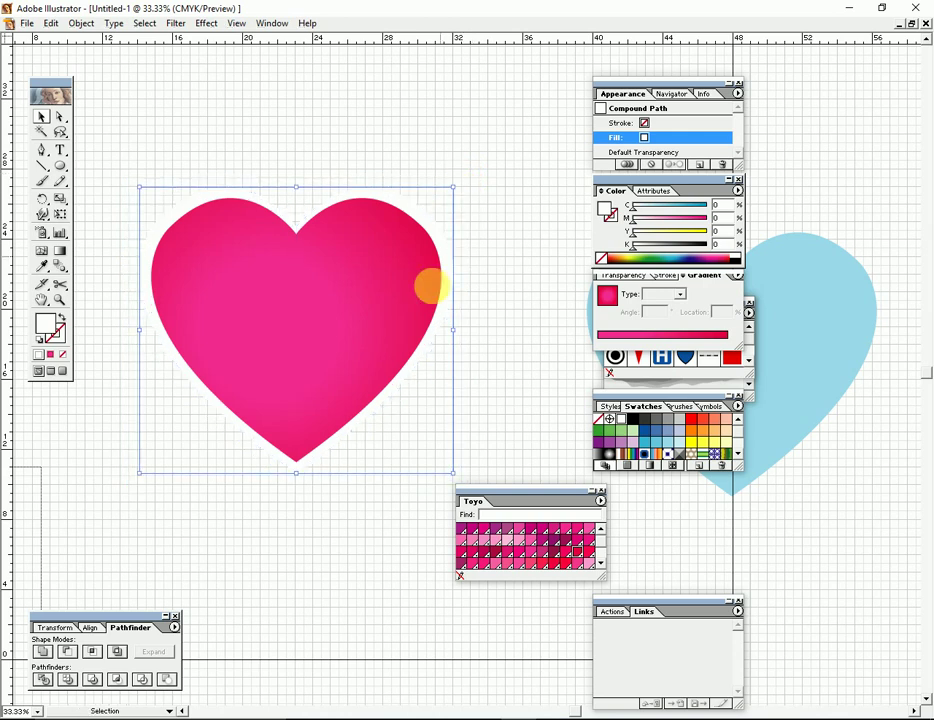
pyautogui.doubleClick(62, 200)
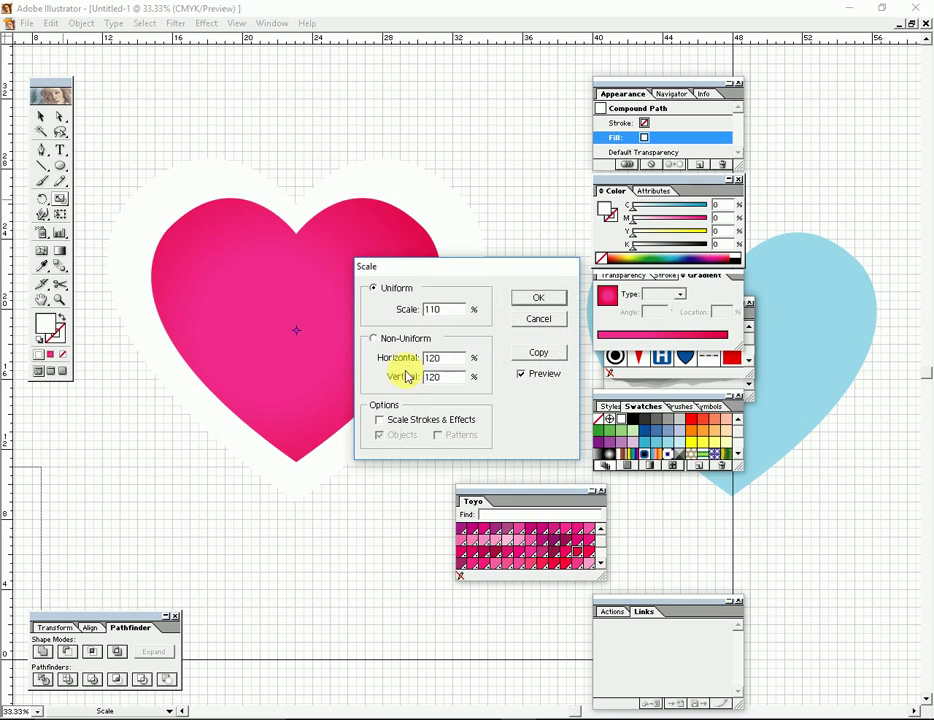
pyautogui.click(538, 354)
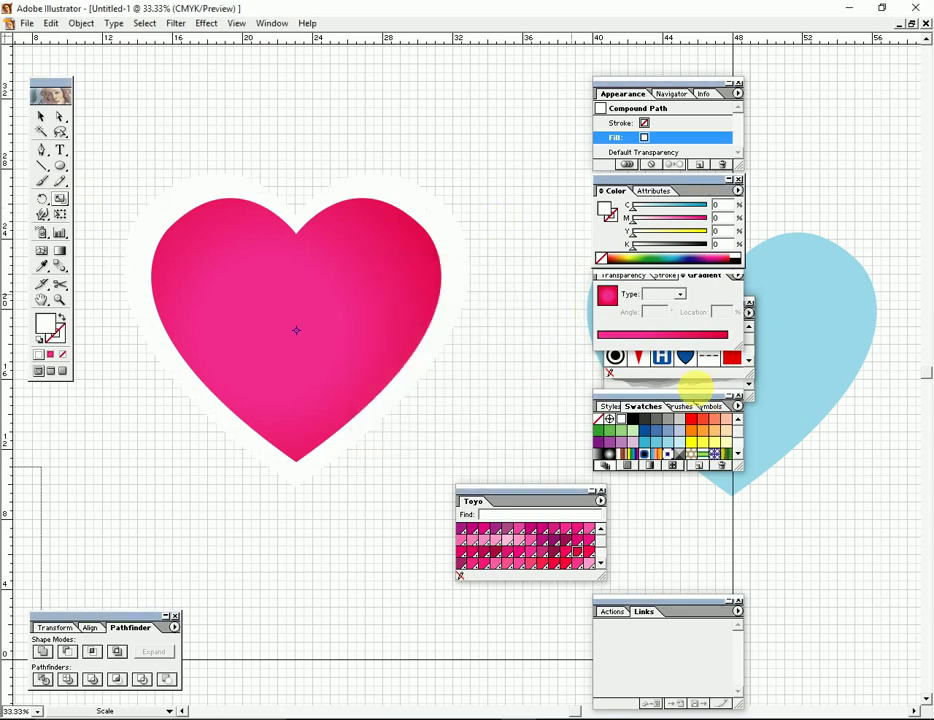
# Fill the outermost heart with a radial gradient from 80% grey to pale blue (C25 M12.5).
pyautogui.click(686, 456)
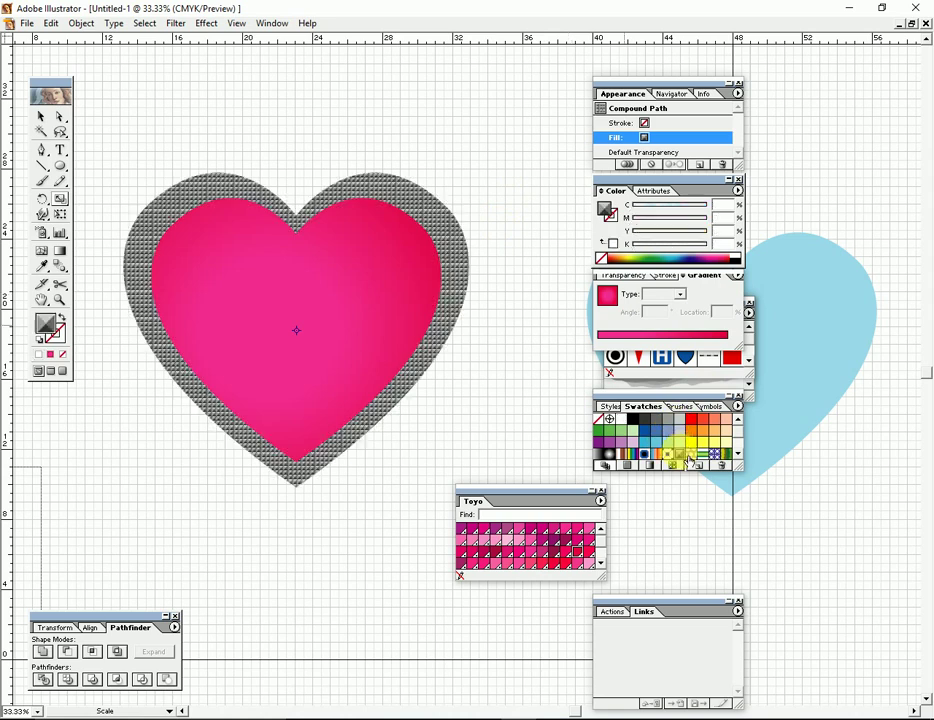
pyautogui.click(652, 428)
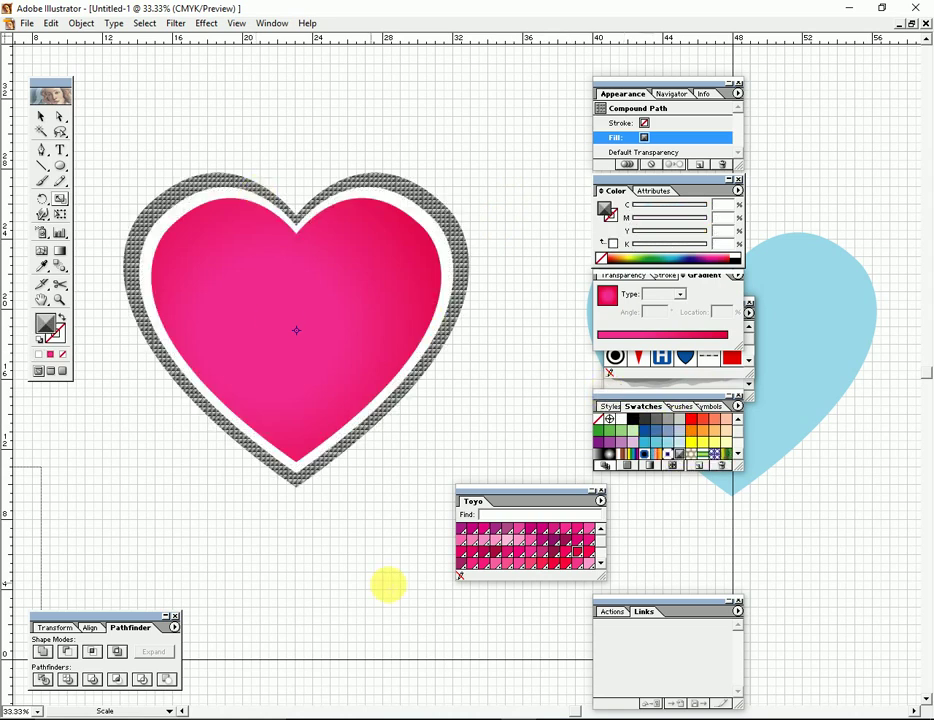
pyautogui.click(697, 338)
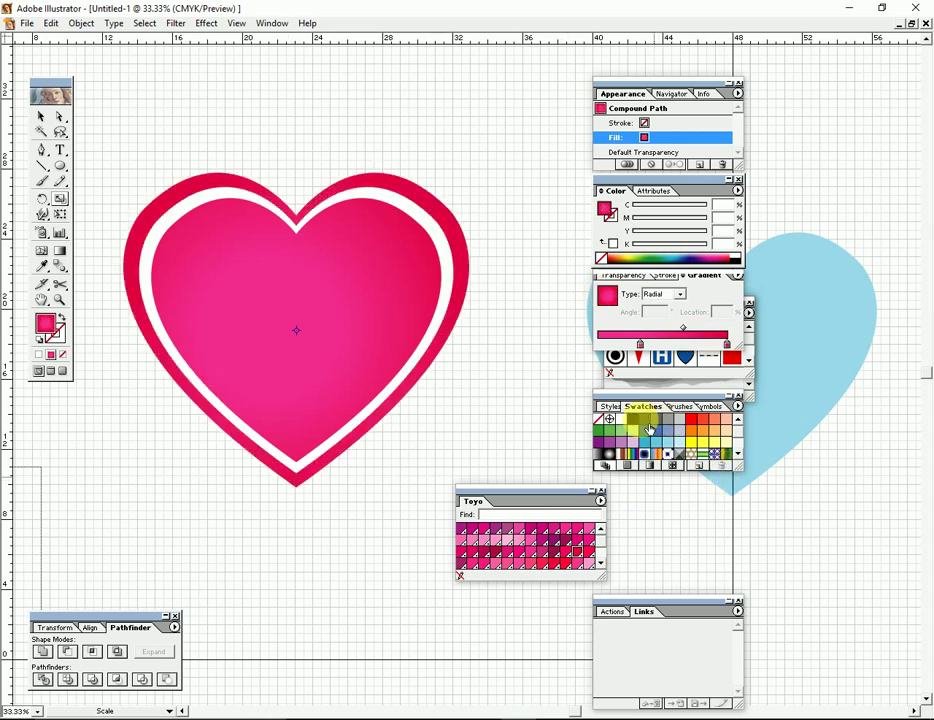
pyautogui.moveTo(655, 428)
pyautogui.mouseDown()
pyautogui.moveTo(652, 362)
pyautogui.moveTo(600, 344)
pyautogui.mouseUp()
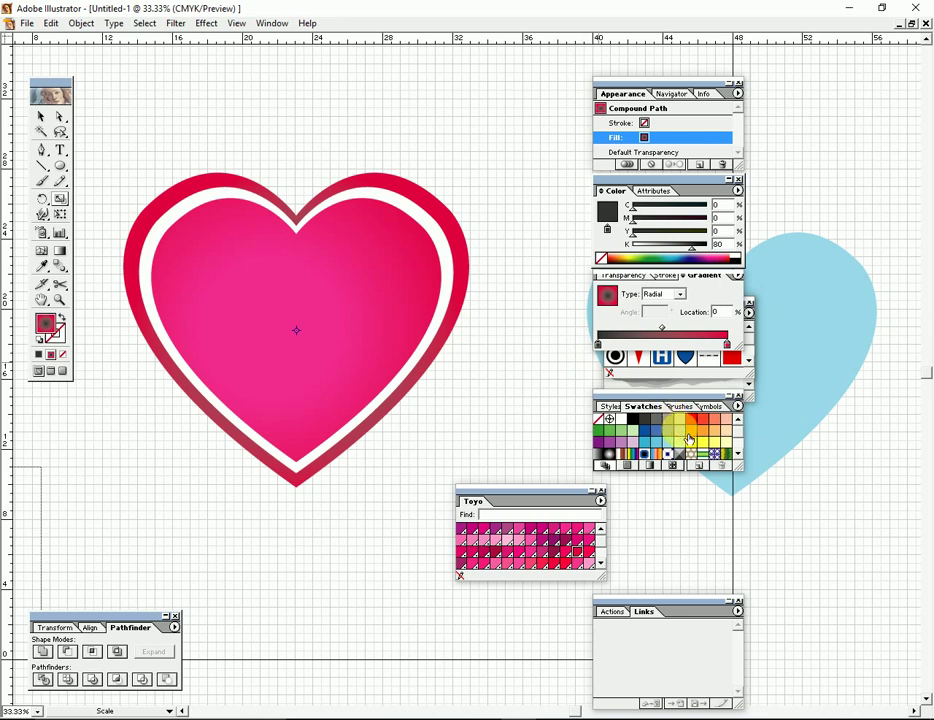
pyautogui.moveTo(688, 440)
pyautogui.mouseDown()
pyautogui.moveTo(728, 343)
pyautogui.moveTo(726, 352)
pyautogui.mouseUp()
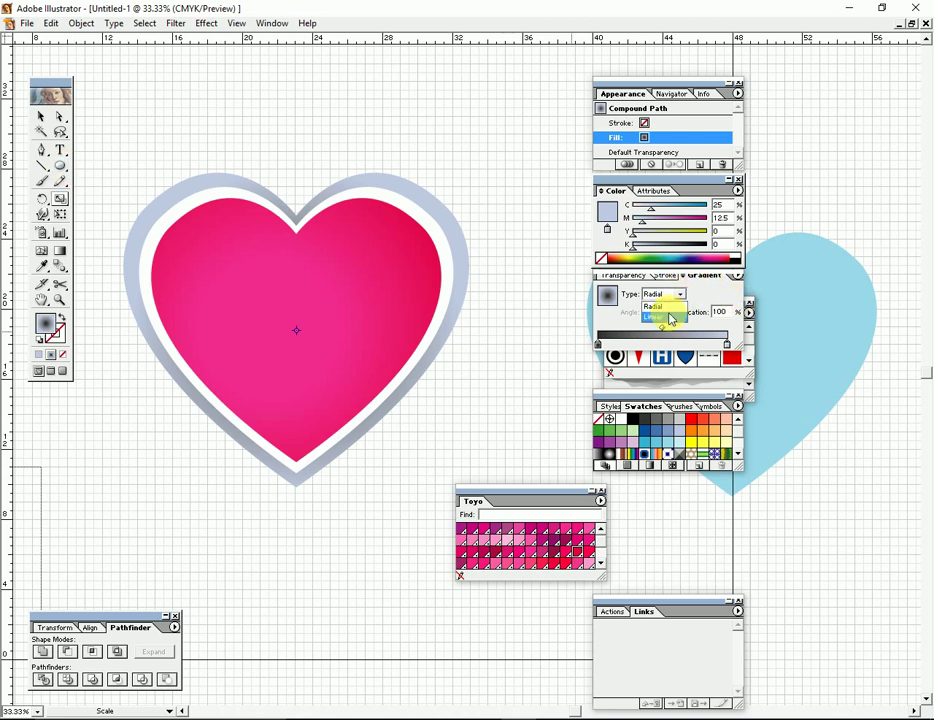
# Make the ring gradient linear at -89.26°, from blue C50 M25 at top to pale blue.
pyautogui.click(670, 318)
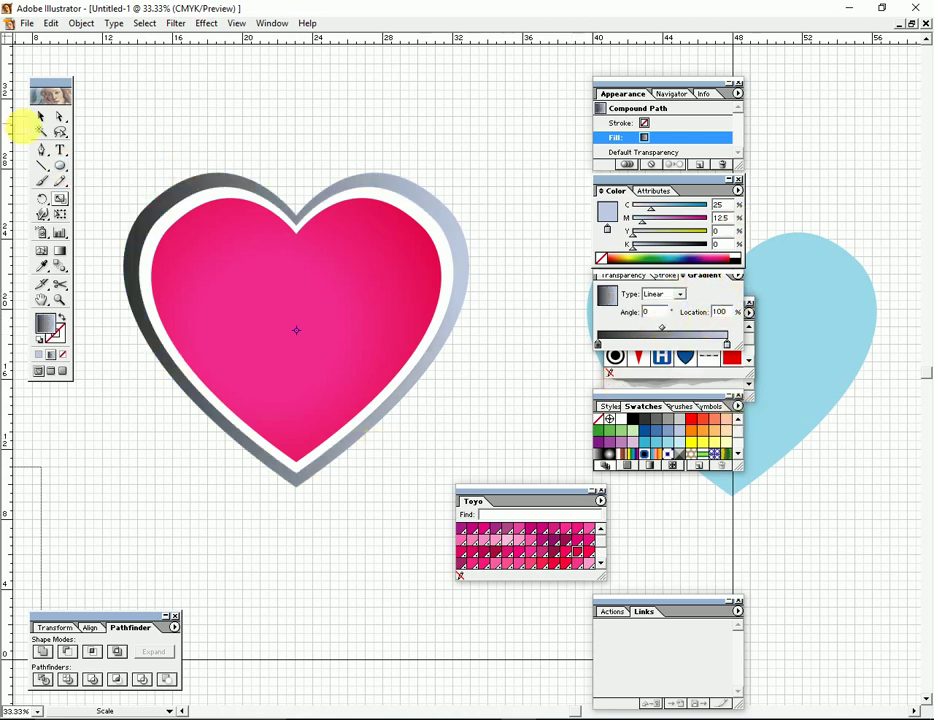
pyautogui.click(60, 252)
pyautogui.moveTo(308, 349); pyautogui.dragTo(125, 163)
pyautogui.moveTo(267, 314); pyautogui.dragTo(252, 363)
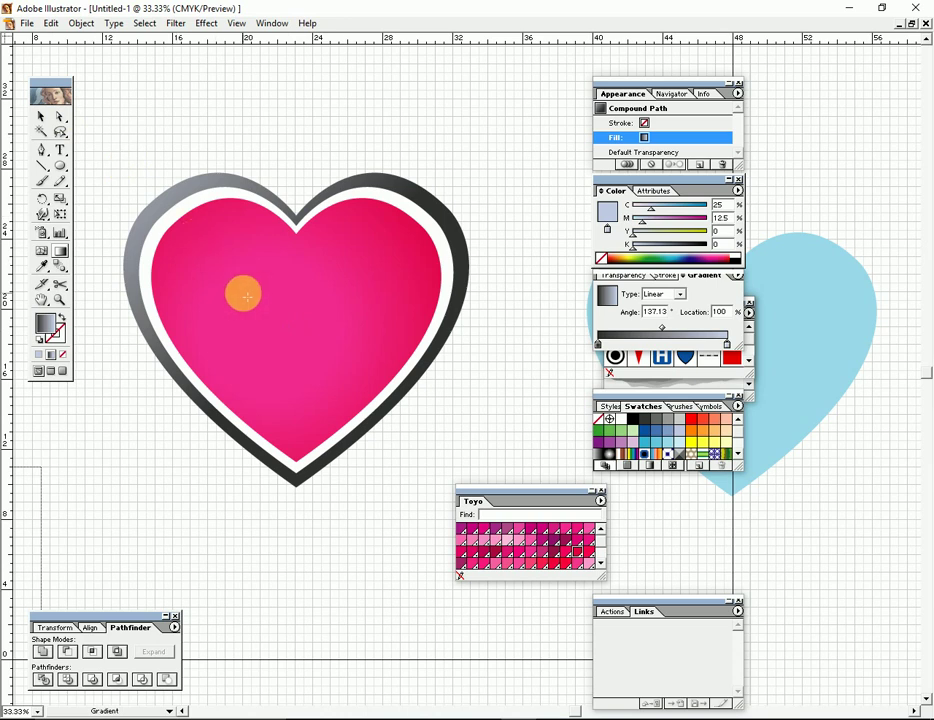
pyautogui.moveTo(268, 300); pyautogui.dragTo(271, 413)
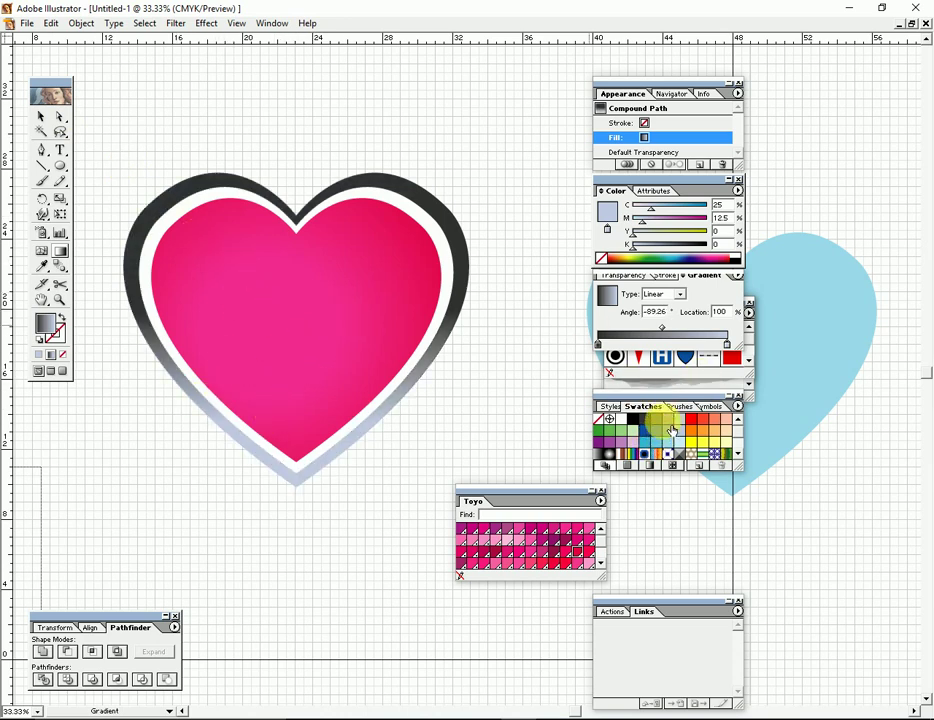
pyautogui.moveTo(672, 430); pyautogui.dragTo(598, 346)
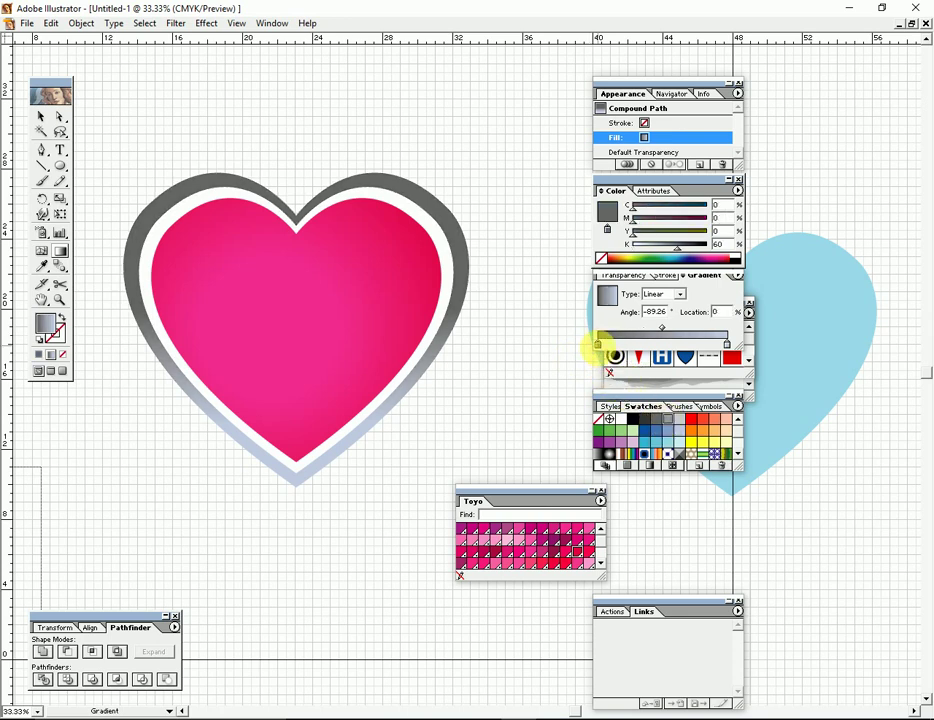
pyautogui.moveTo(597, 347); pyautogui.dragTo(598, 348)
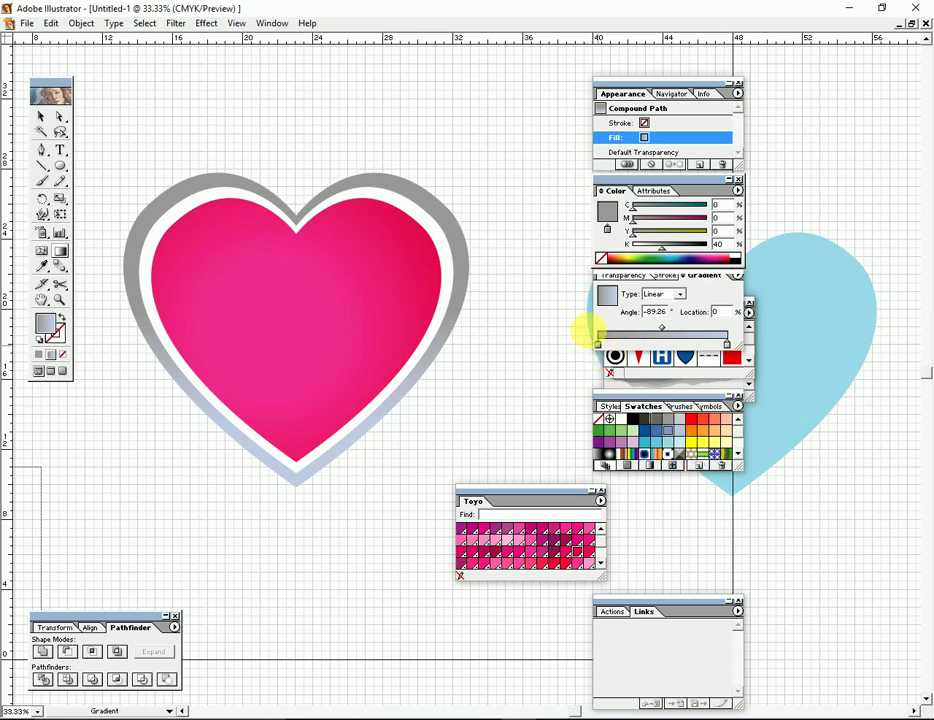
pyautogui.click(598, 344)
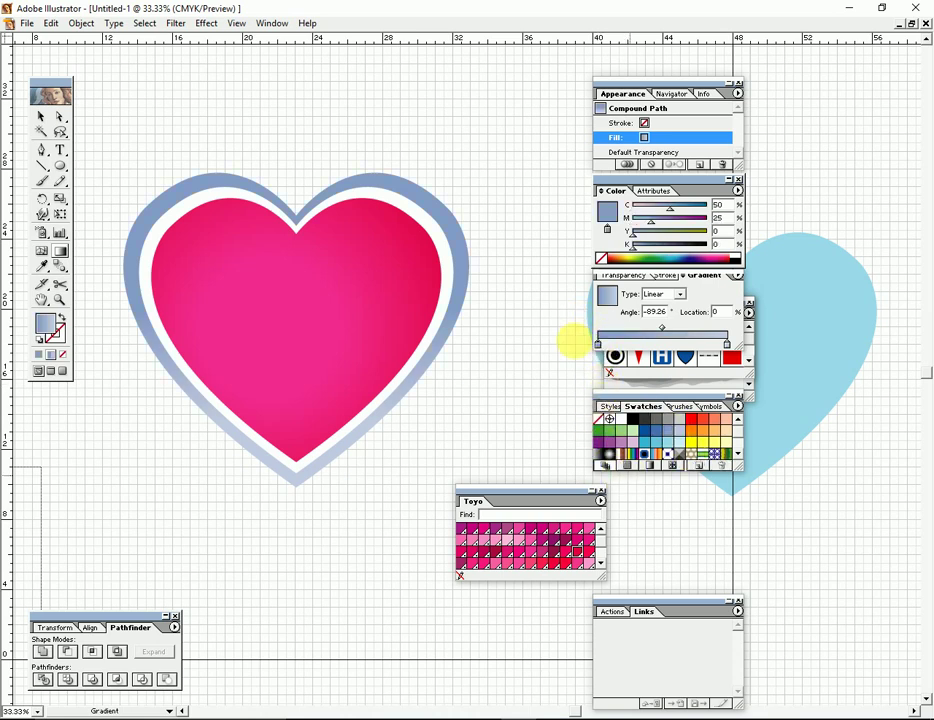
# Move the light blue heart down-left toward the pink heart, deleting a stray pink duplicate.
pyautogui.click(67, 117)
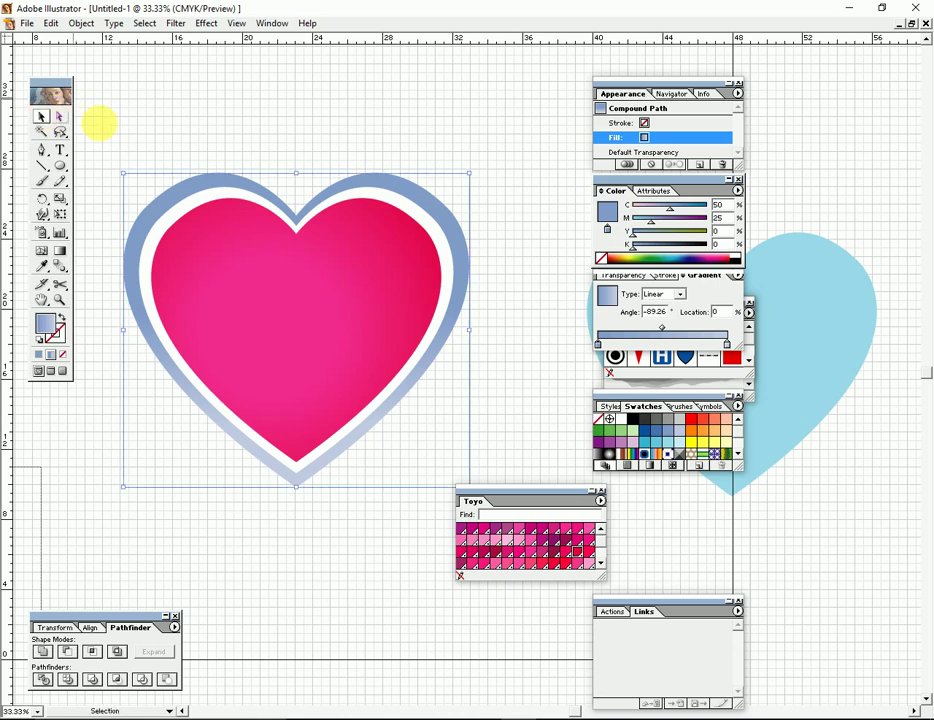
pyautogui.hotkey('ctrl', 'shift', 'a')
pyautogui.press('Tab')
pyautogui.hotkey('ctrl', '-')
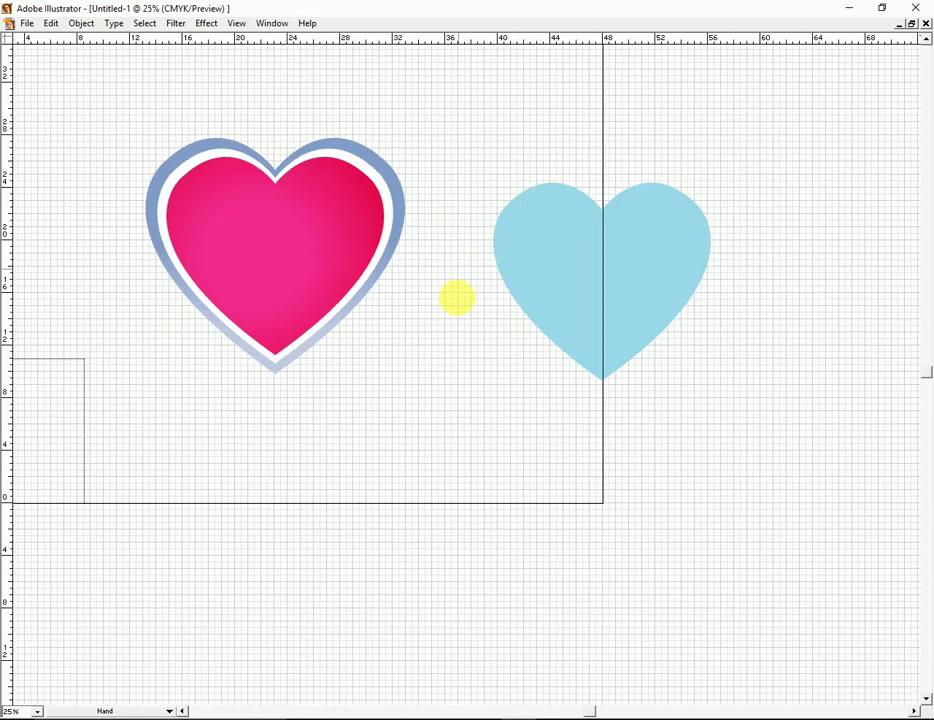
pyautogui.hotkey('ctrl', '+')
pyautogui.moveTo(371, 292); pyautogui.dragTo(402, 323)
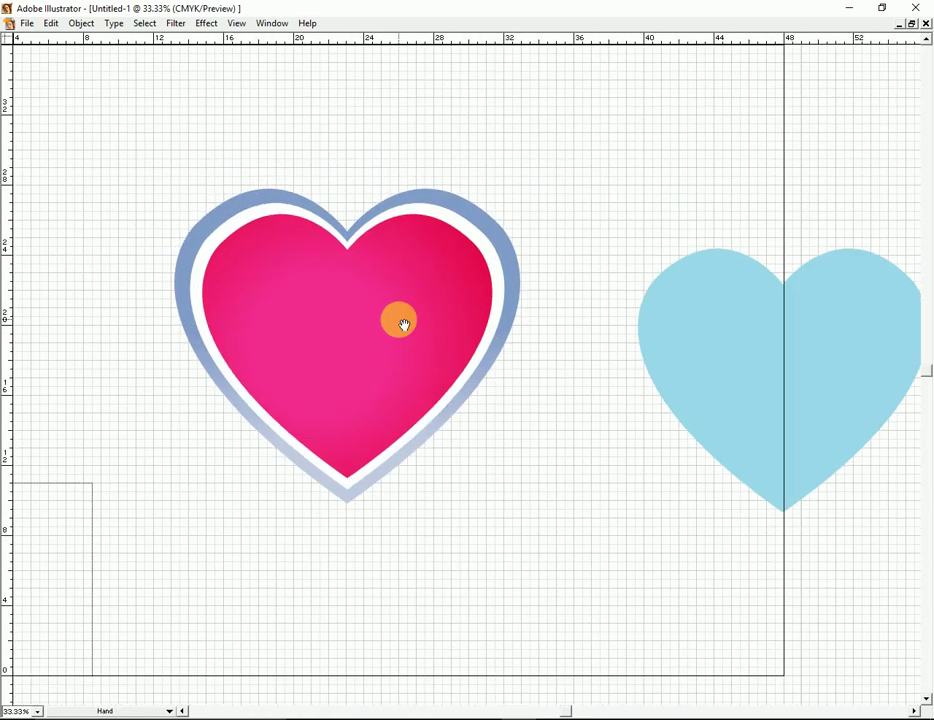
pyautogui.click(474, 263)
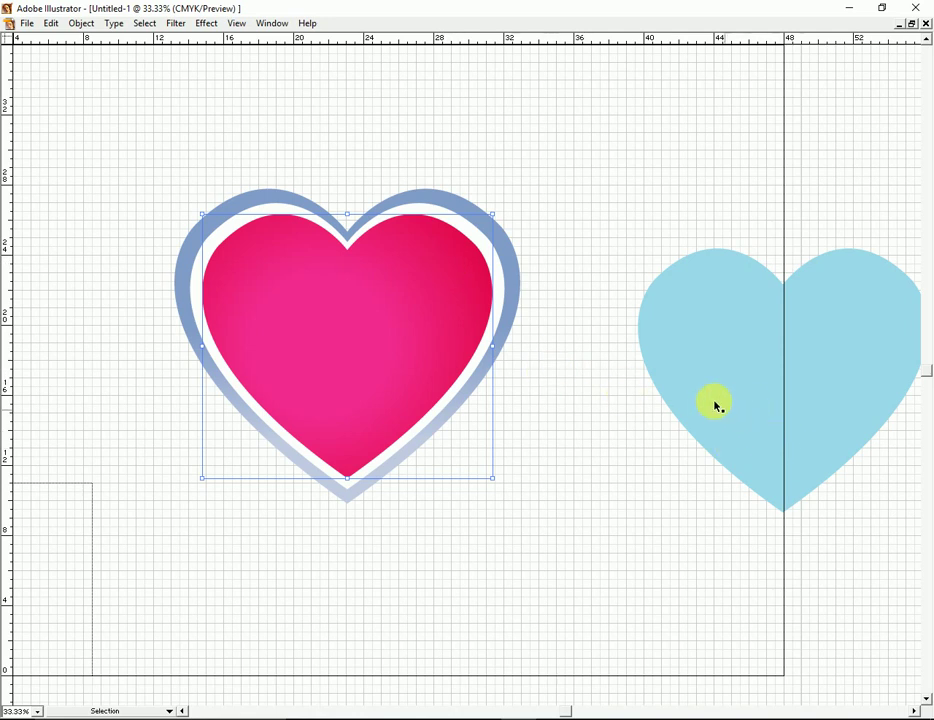
pyautogui.moveTo(470, 359); pyautogui.dragTo(612, 576)
pyautogui.moveTo(637, 490); pyautogui.dragTo(551, 490)
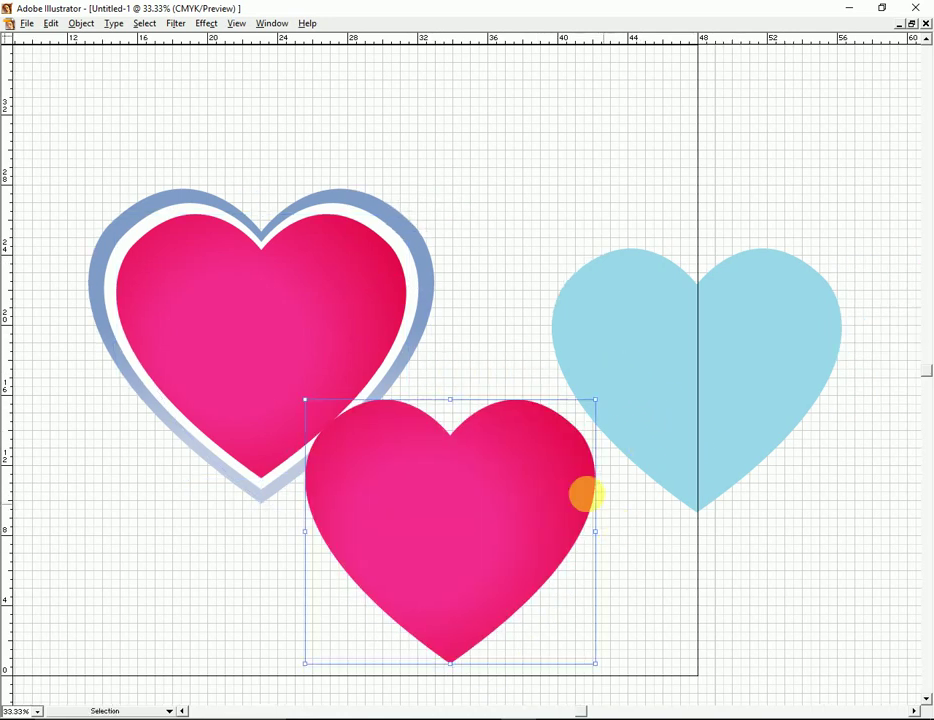
pyautogui.press('Delete')
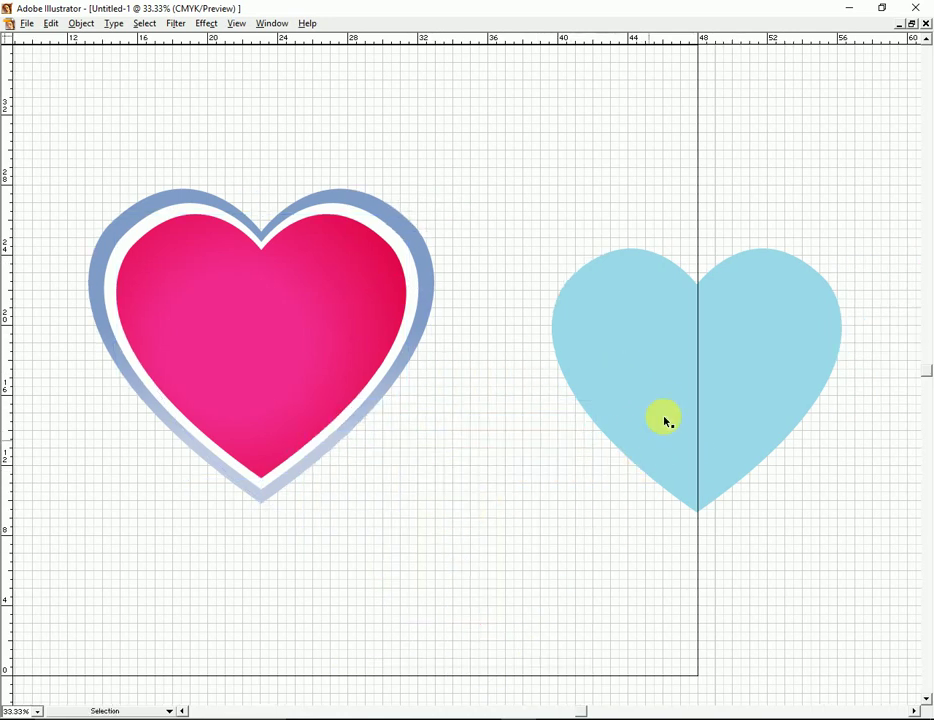
pyautogui.moveTo(663, 419)
pyautogui.mouseDown()
pyautogui.moveTo(600, 442)
pyautogui.moveTo(582, 465)
pyautogui.mouseUp()
# Fill the light blue heart with the deep magenta swatch TOYO 0020pc.
pyautogui.click(83, 28)
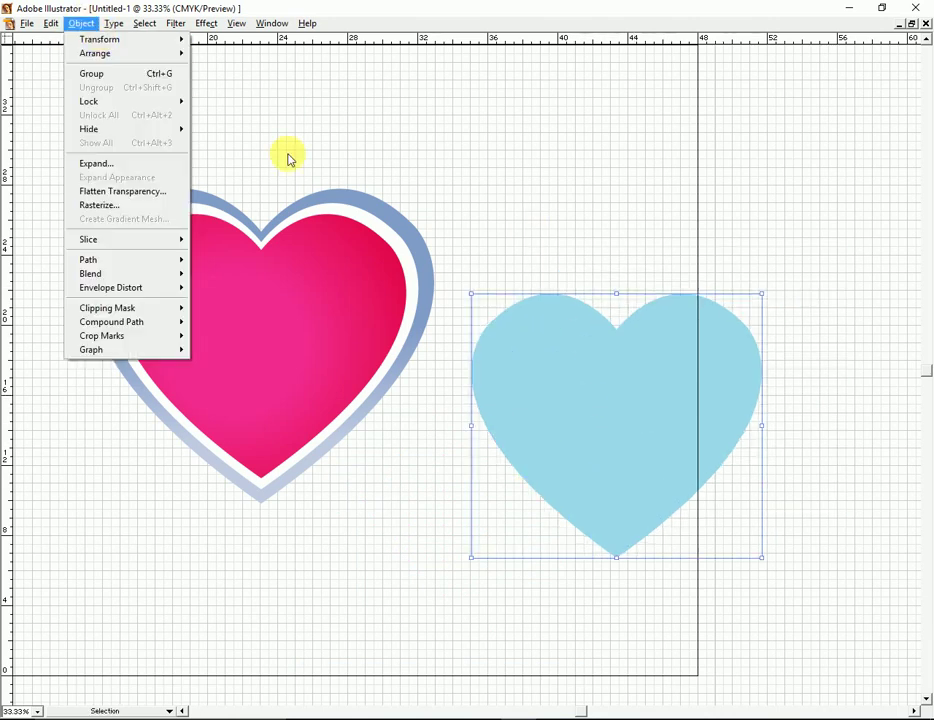
pyautogui.click(655, 417)
pyautogui.press('Tab')
pyautogui.click(533, 553)
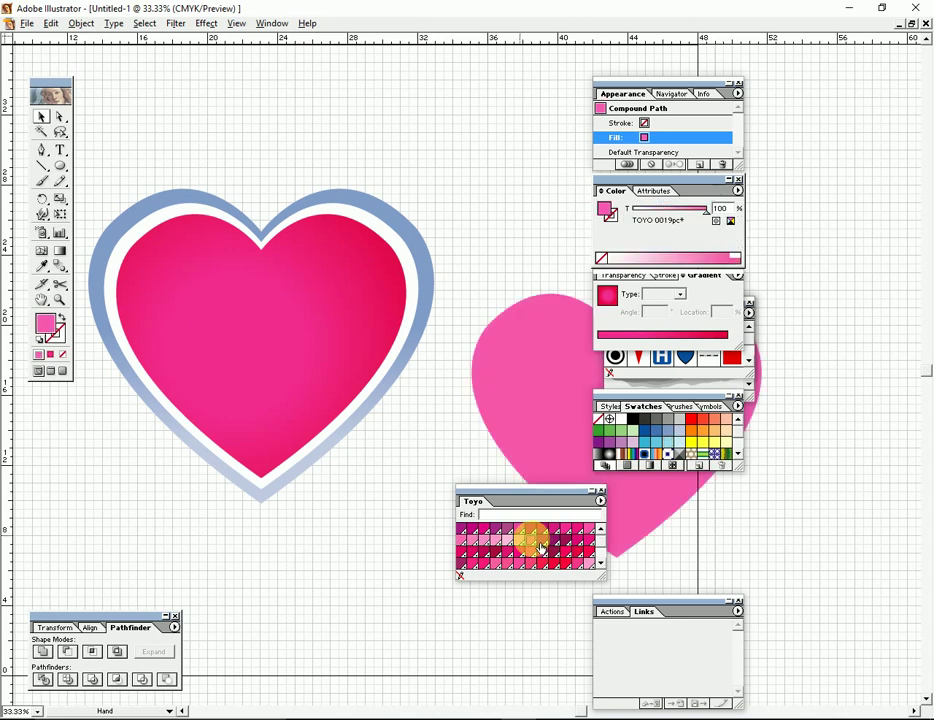
pyautogui.moveTo(538, 407)
pyautogui.mouseDown()
pyautogui.moveTo(548, 428)
pyautogui.moveTo(367, 383)
pyautogui.mouseUp()
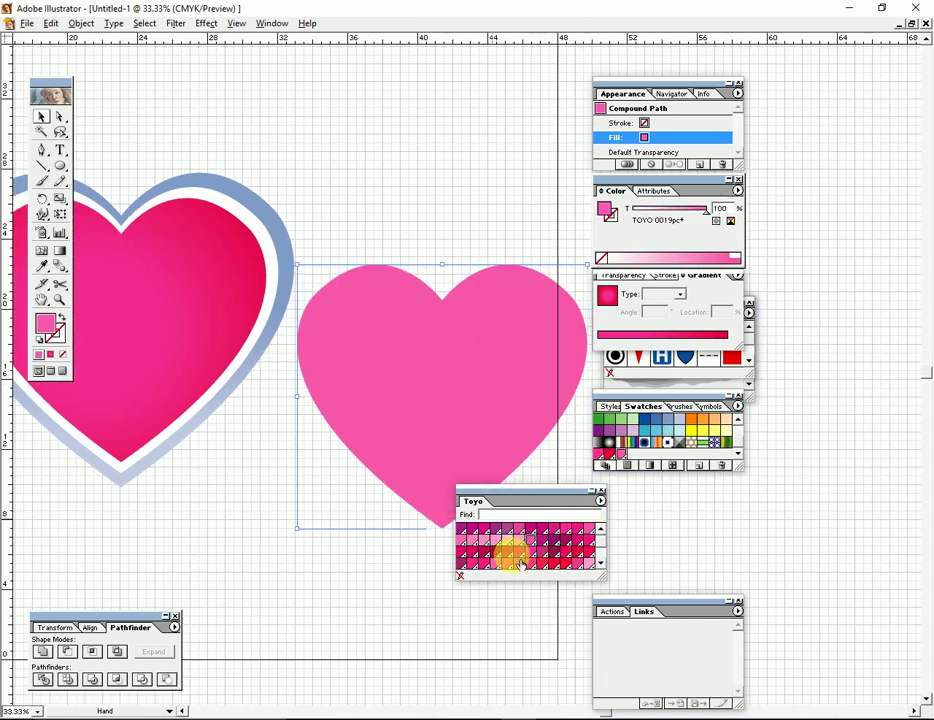
pyautogui.moveTo(436, 439); pyautogui.dragTo(505, 386)
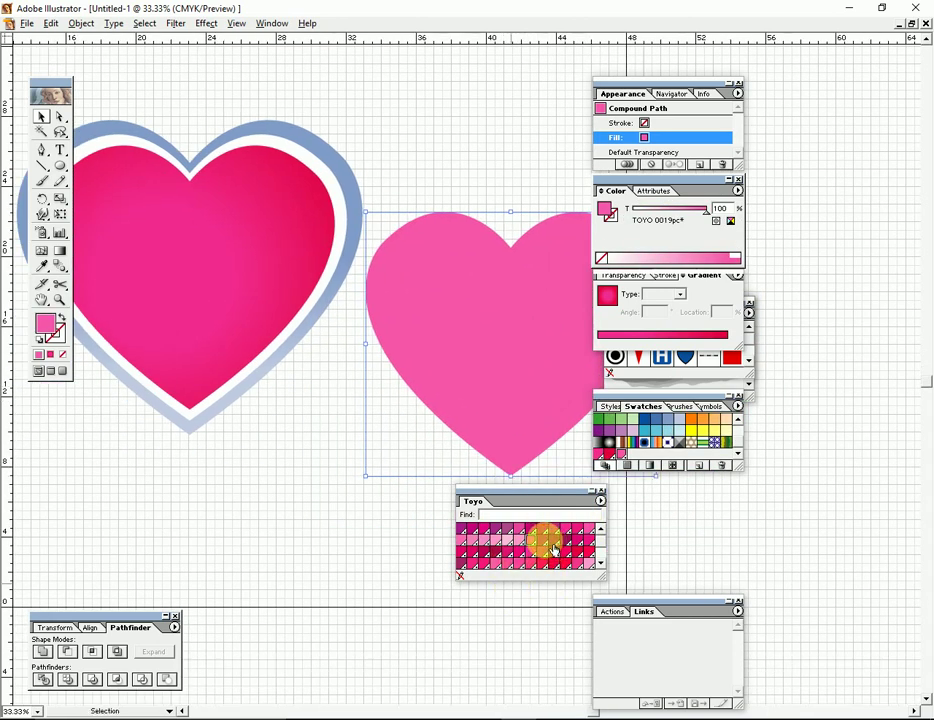
pyautogui.click(550, 546)
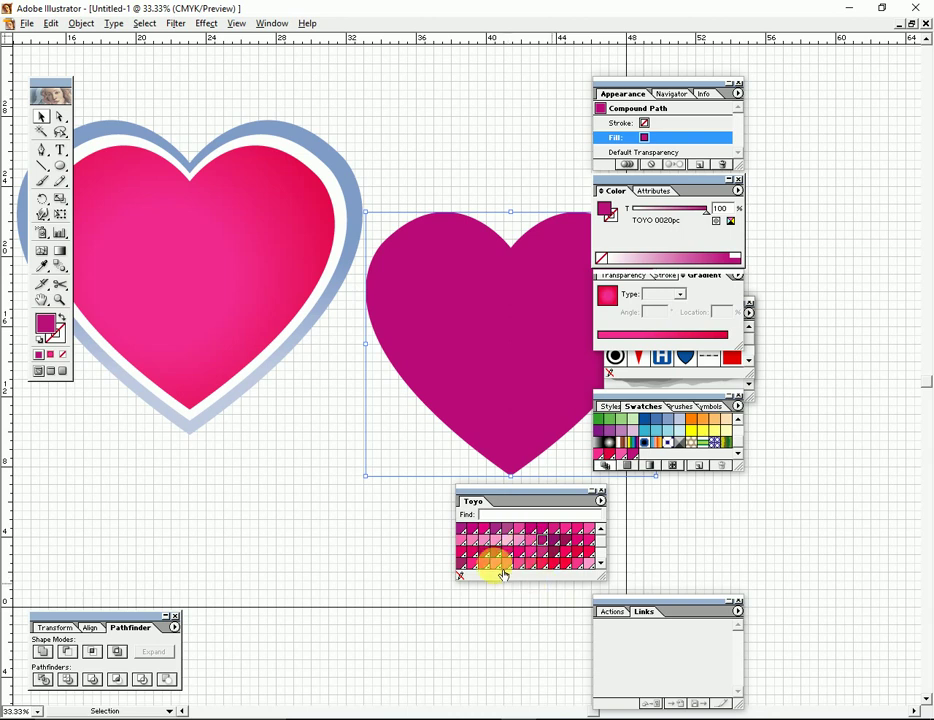
pyautogui.click(90, 28)
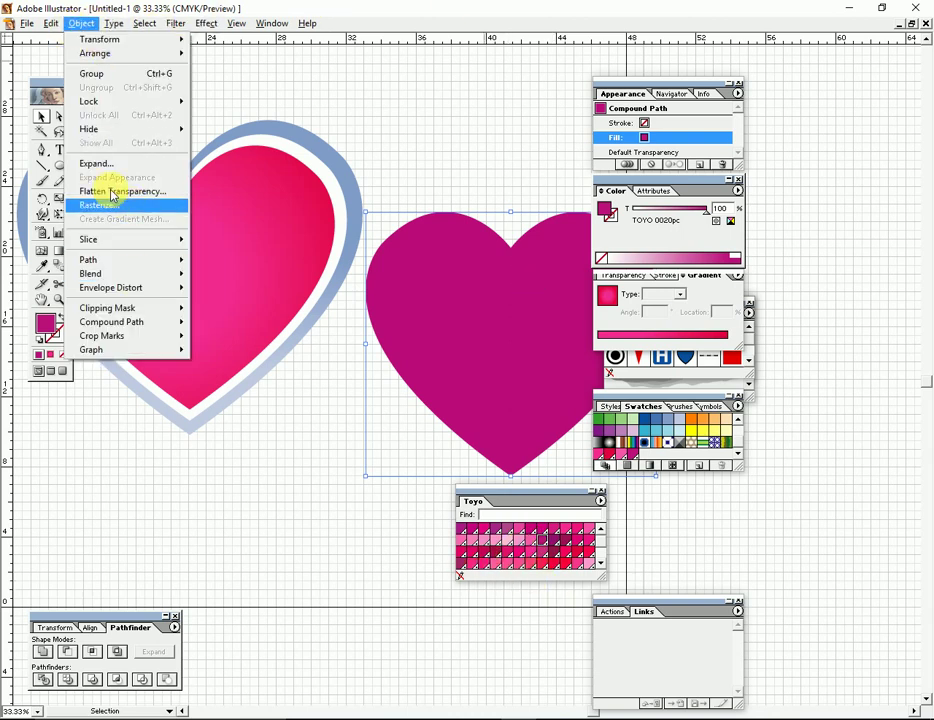
pyautogui.click(52, 28)
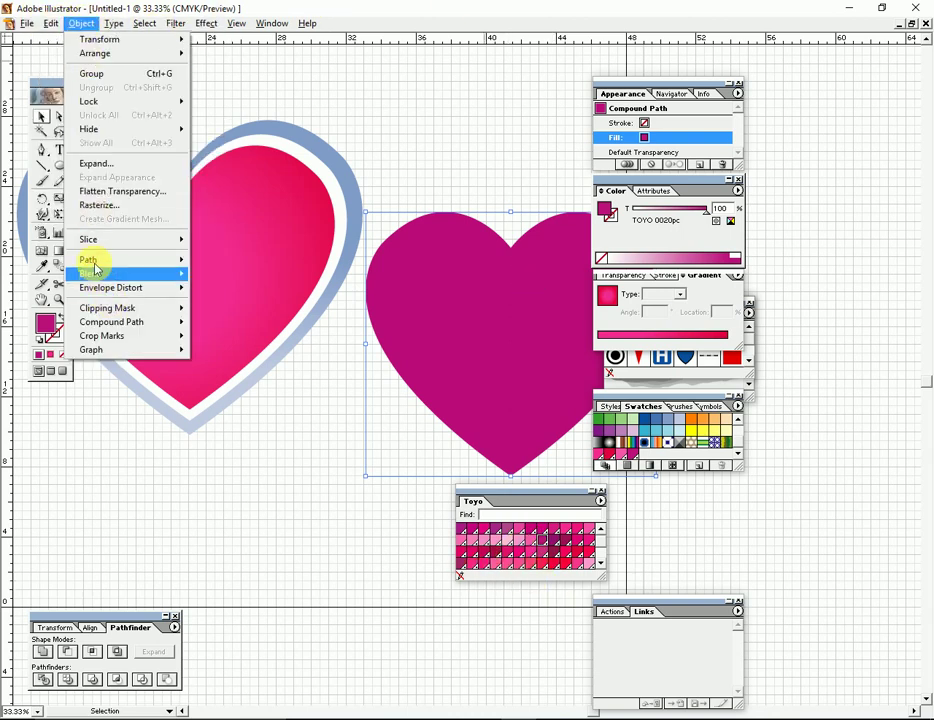
pyautogui.click(110, 290)
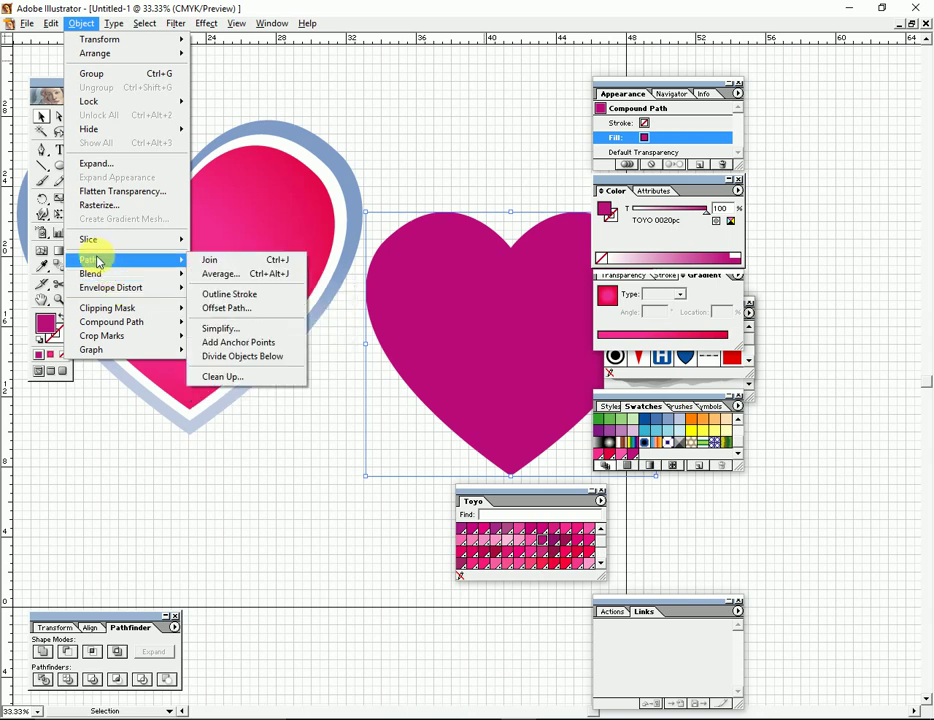
pyautogui.click(469, 306)
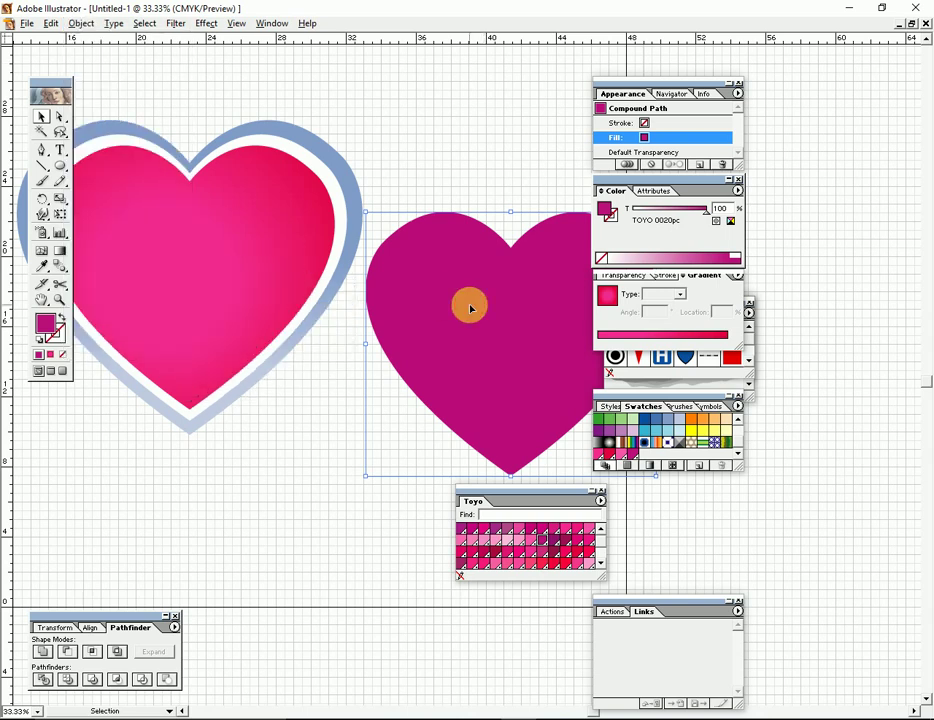
pyautogui.press('Tab')
pyautogui.moveTo(477, 325); pyautogui.dragTo(525, 344)
pyautogui.click(527, 345)
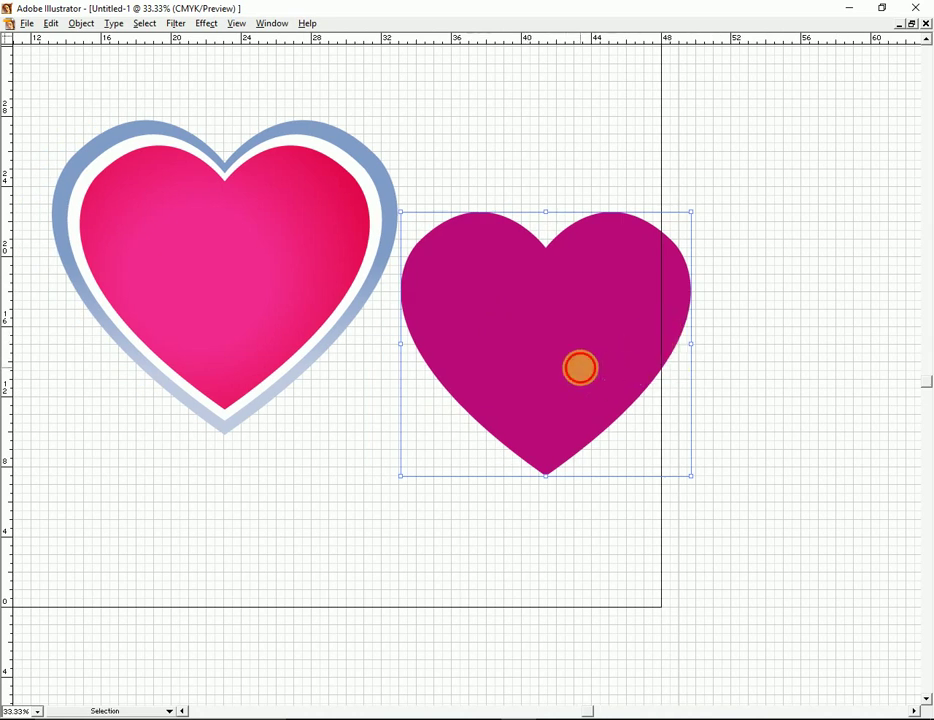
pyautogui.press('Tab')
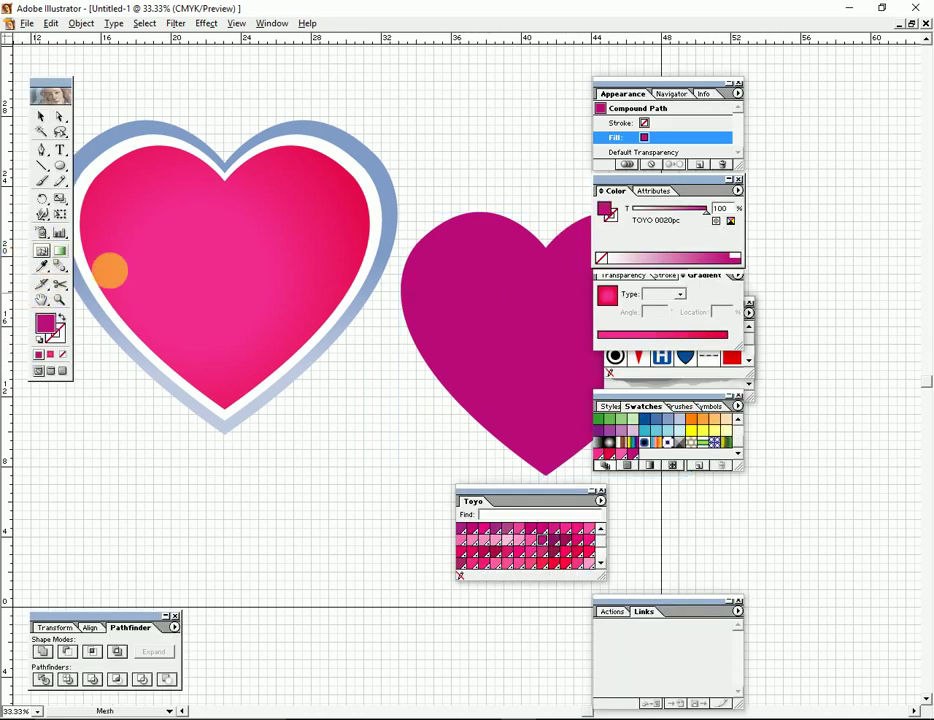
pyautogui.press('Tab')
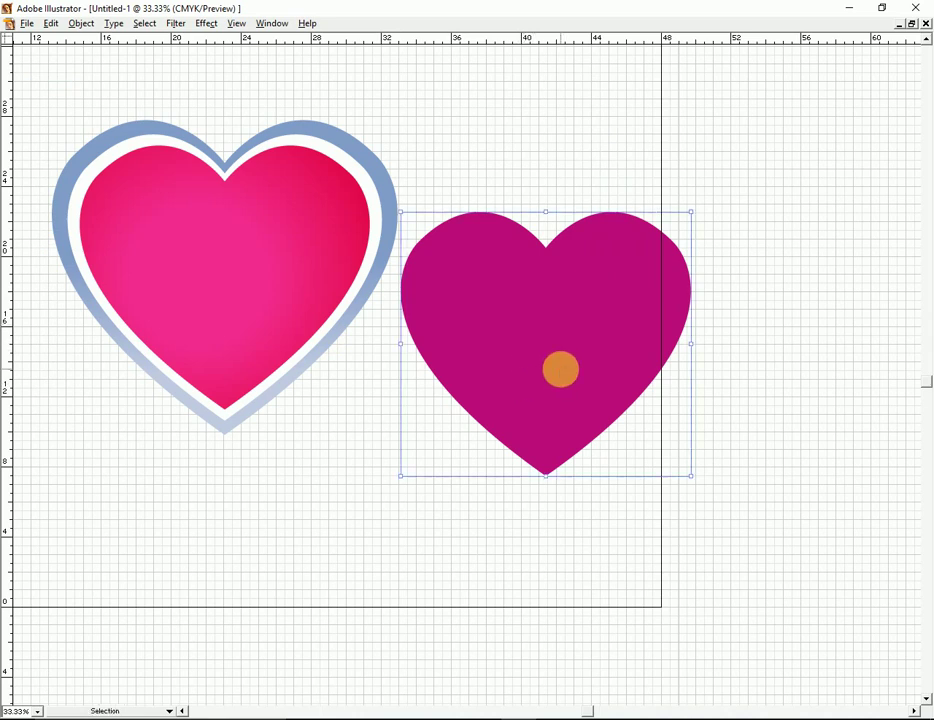
pyautogui.press('u')
pyautogui.press('Tab')
pyautogui.press('Tab')
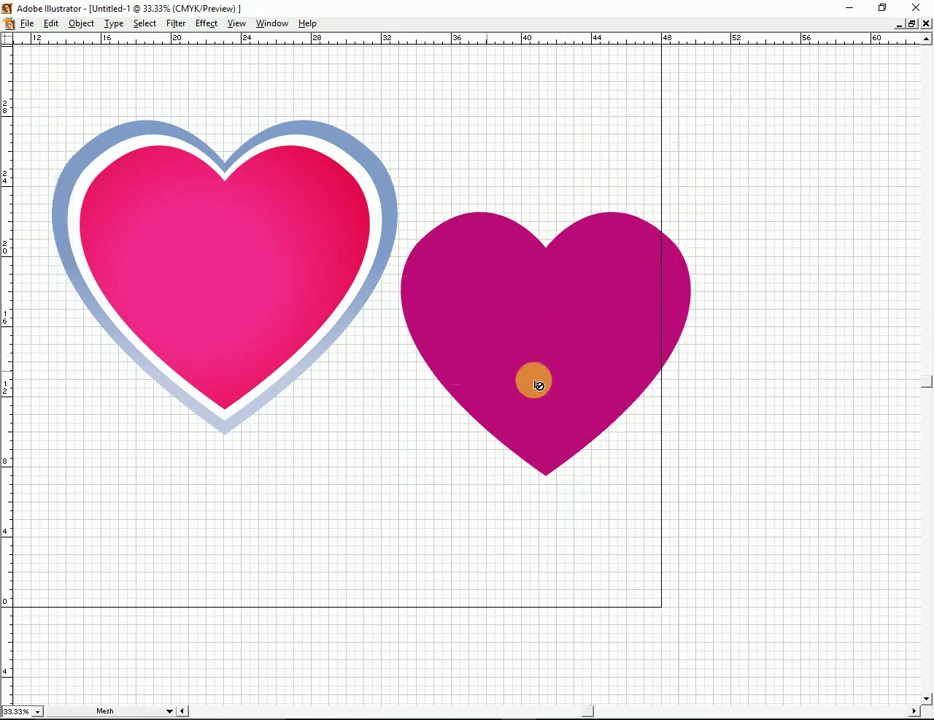
pyautogui.press('v')
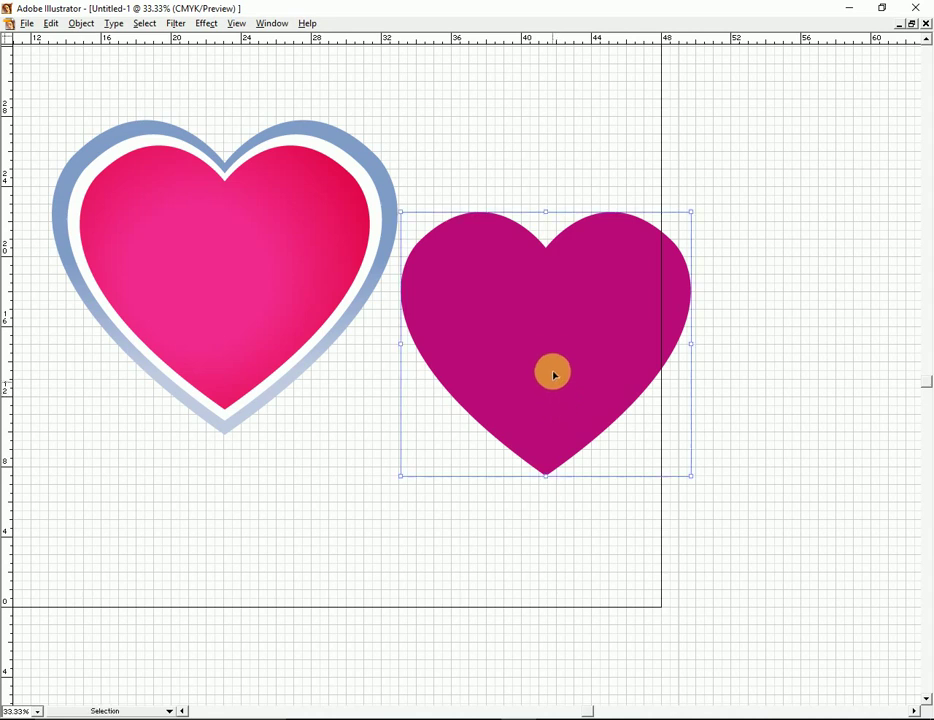
pyautogui.press('Tab')
pyautogui.press('Tab')
pyautogui.hotkey('ctrl', '-')
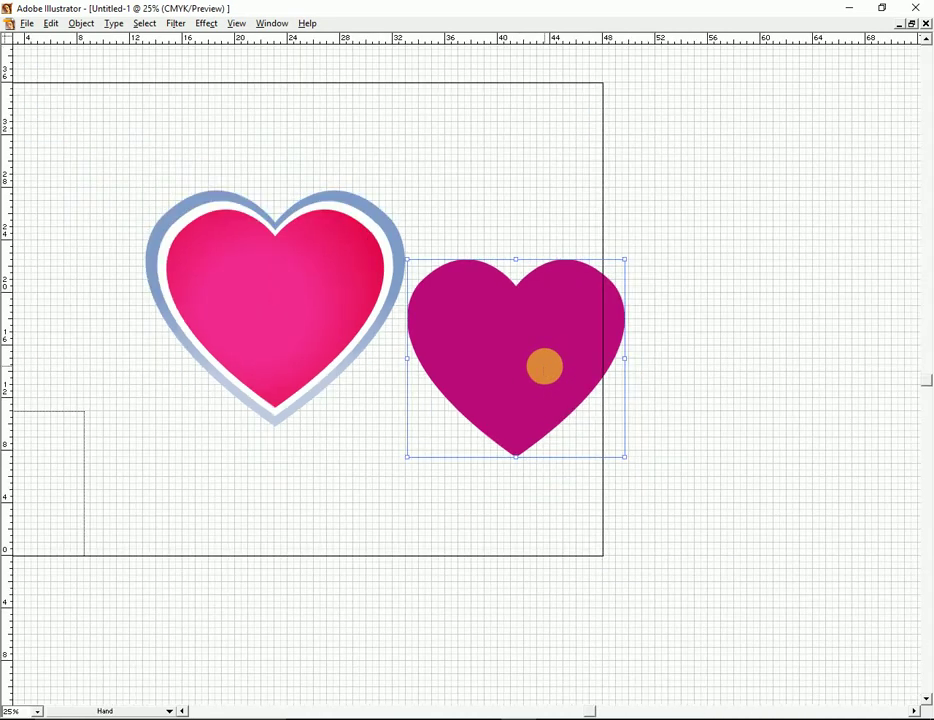
pyautogui.moveTo(542, 365); pyautogui.dragTo(583, 433)
pyautogui.click(570, 423)
pyautogui.press('Tab')
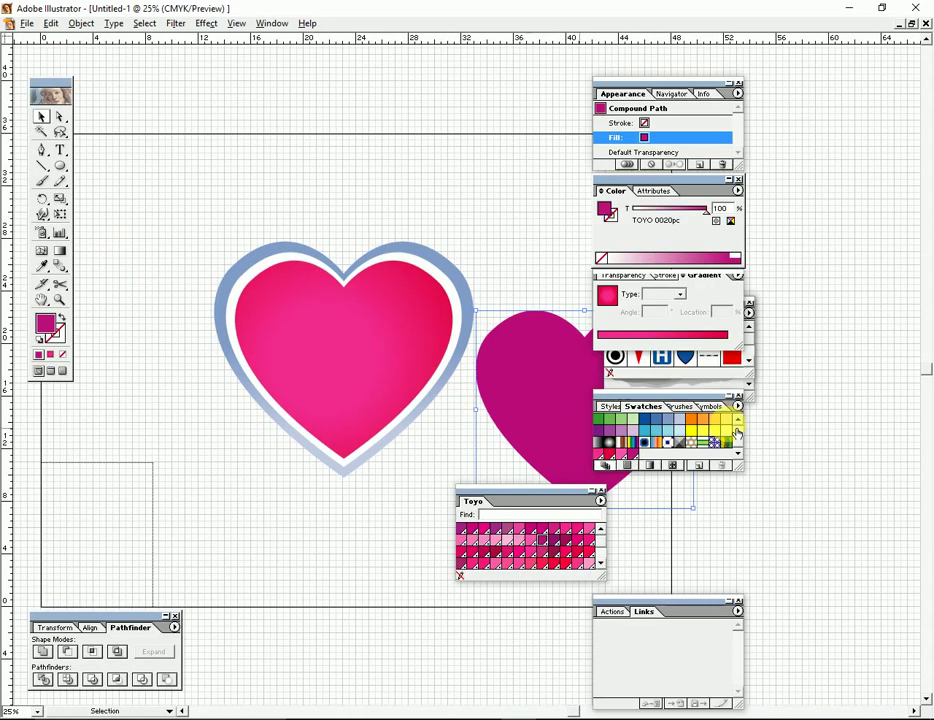
# Apply the radial pink gradient swatch to the magenta heart and select its TOYO 0010pc start stop.
pyautogui.moveTo(454, 412); pyautogui.dragTo(423, 412)
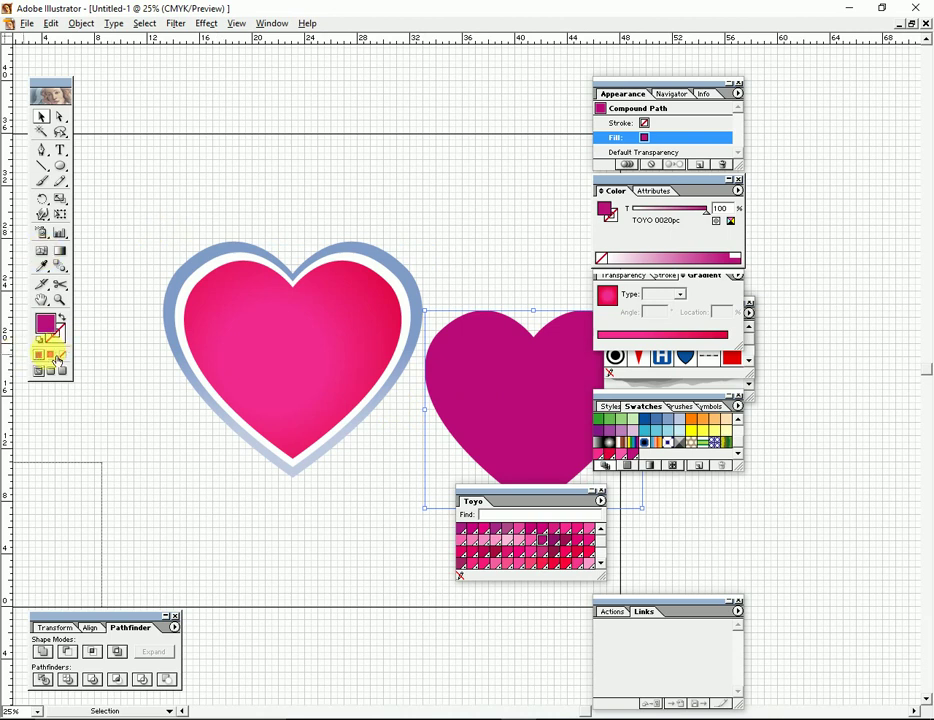
pyautogui.click(58, 362)
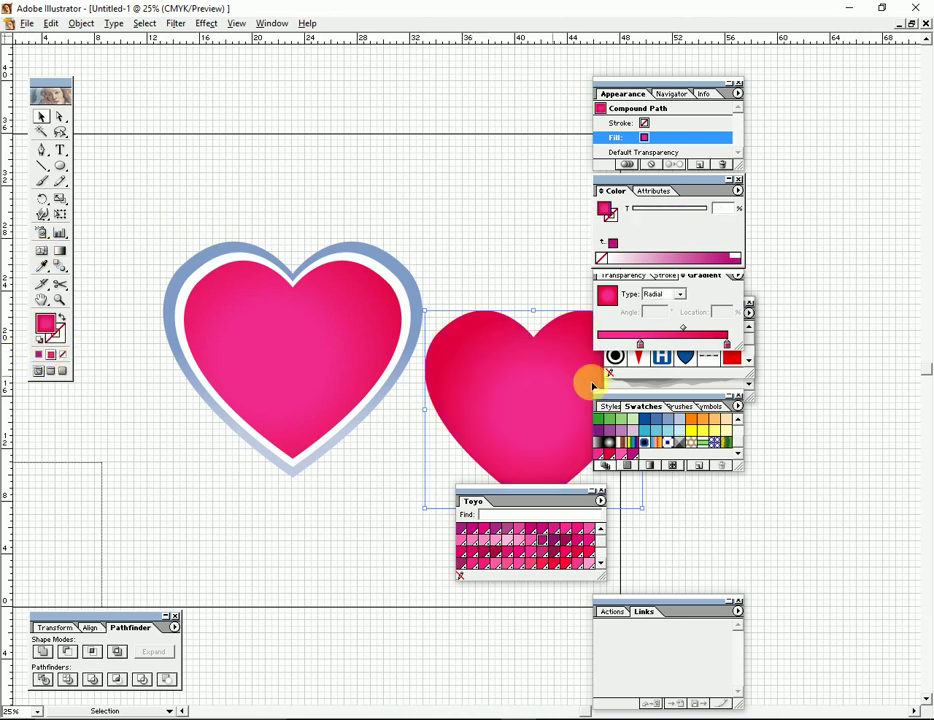
pyautogui.moveTo(522, 377); pyautogui.dragTo(487, 362)
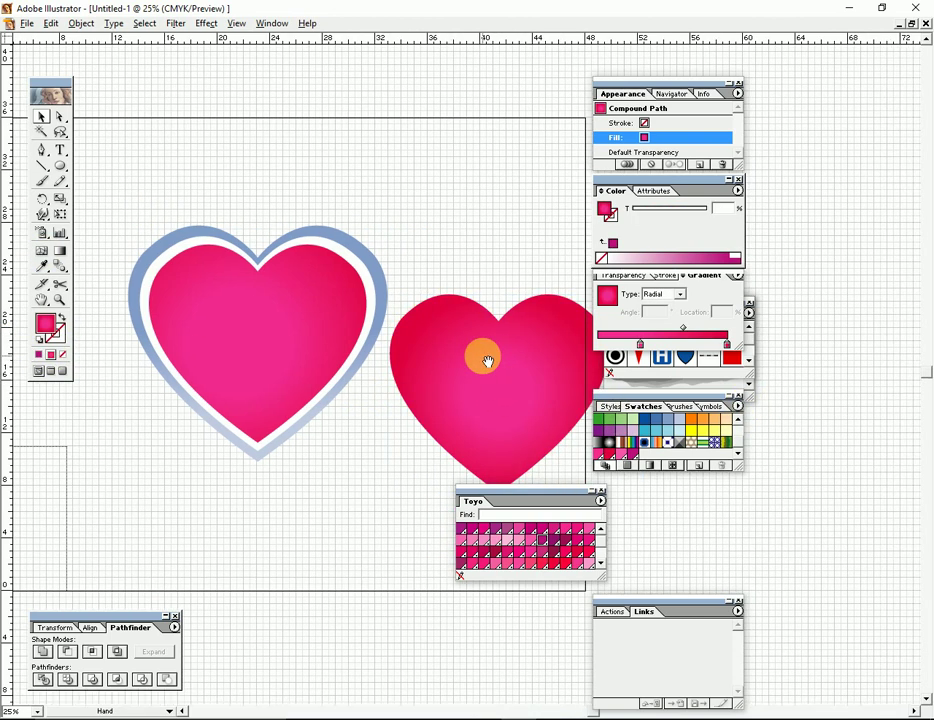
pyautogui.click(598, 345)
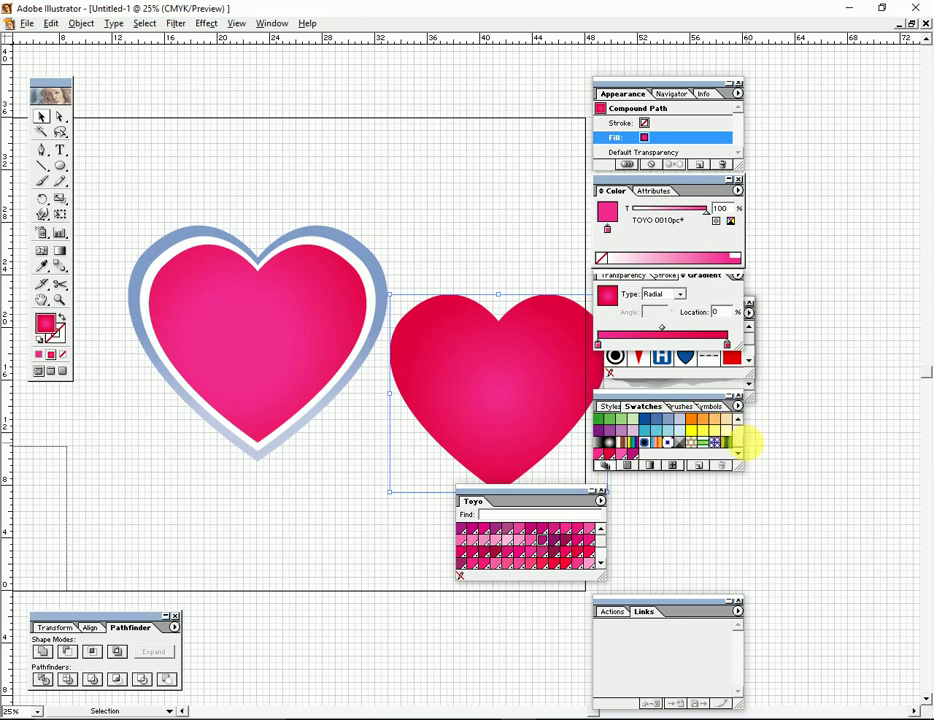
pyautogui.scroll(2, 738, 432)
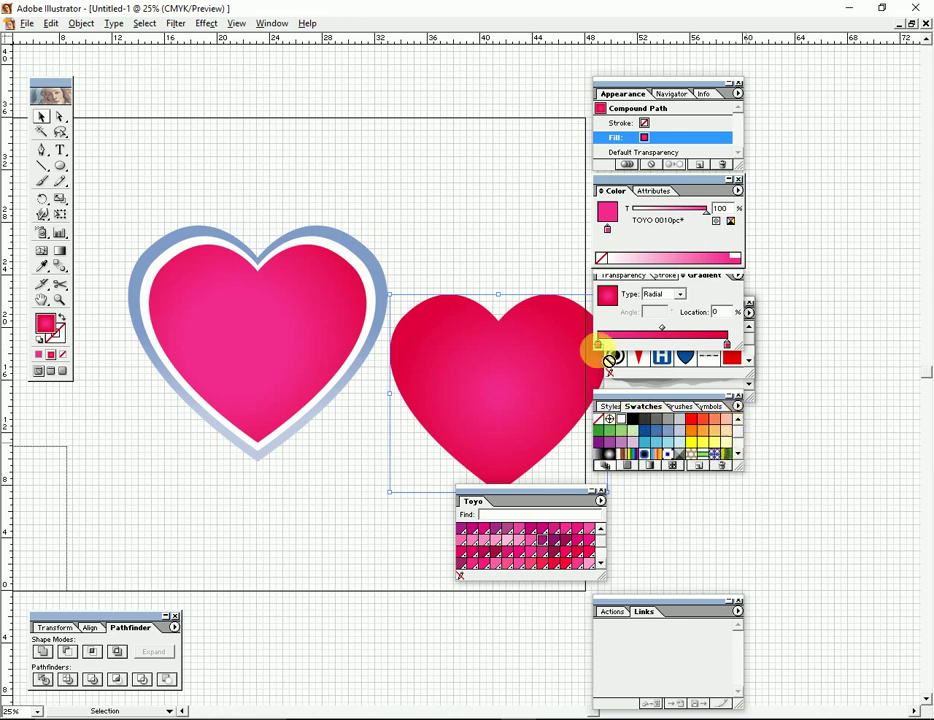
# Make the gradient white to light pink, then move the heart inside the blue outline heart.
pyautogui.moveTo(598, 348); pyautogui.dragTo(598, 350)
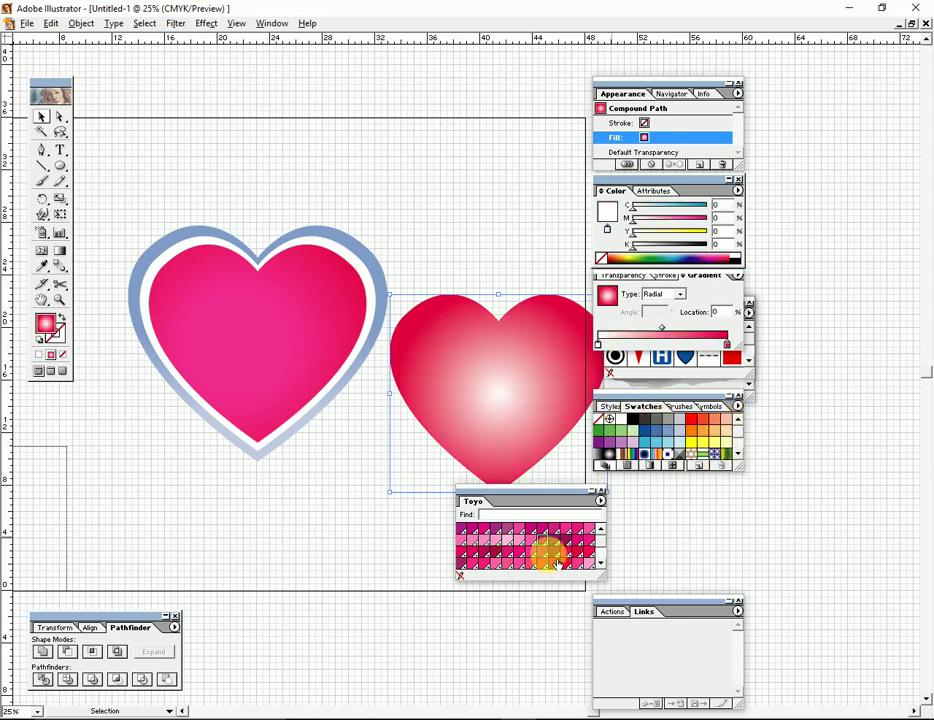
pyautogui.moveTo(519, 549); pyautogui.dragTo(713, 354)
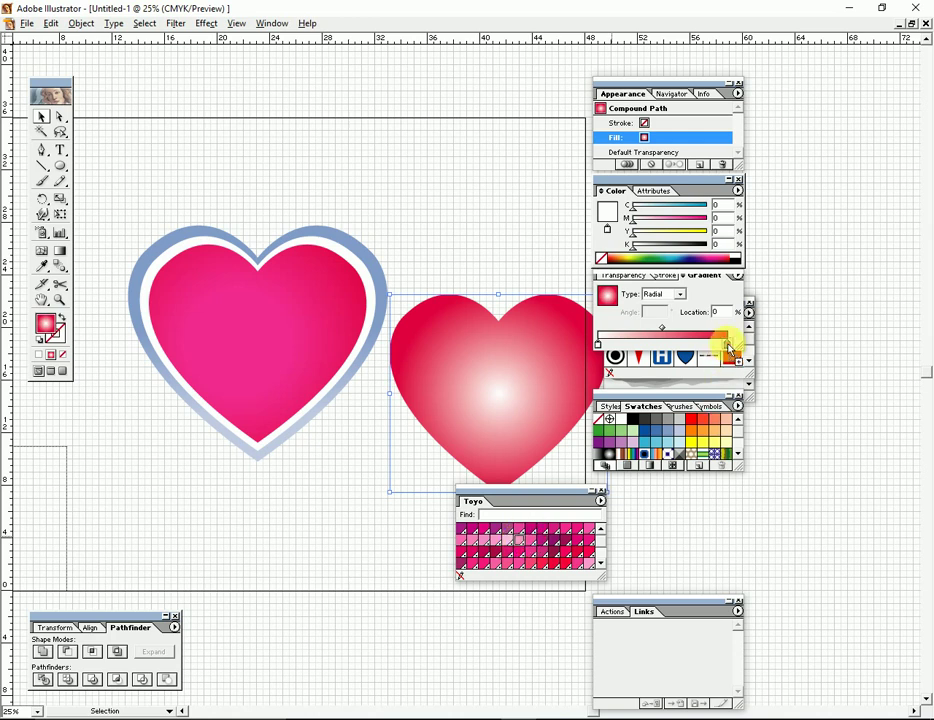
pyautogui.moveTo(499, 373); pyautogui.dragTo(270, 330)
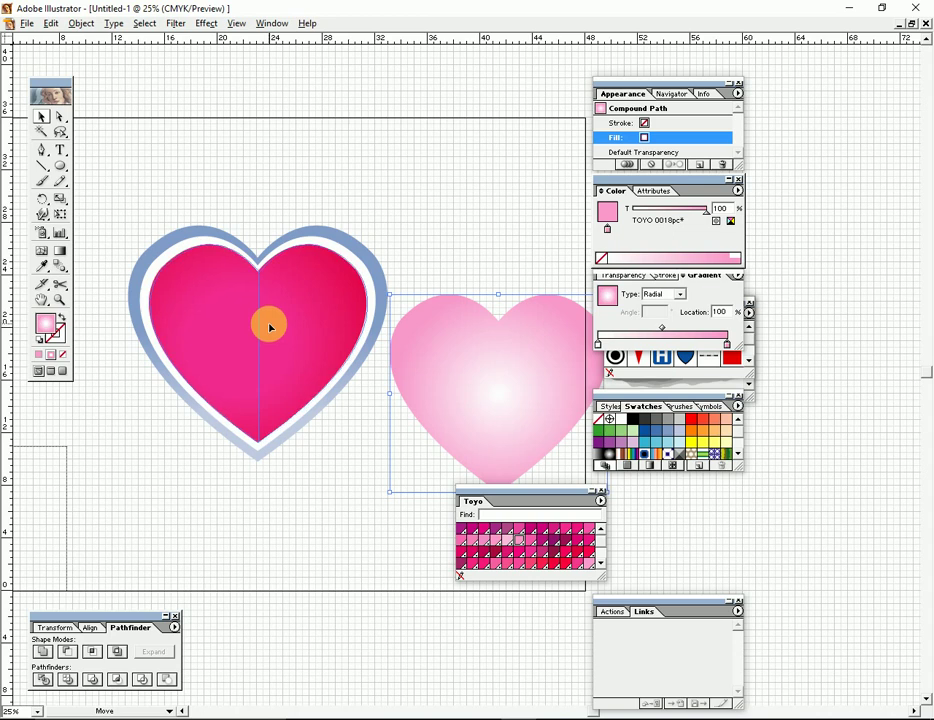
pyautogui.moveTo(270, 327); pyautogui.dragTo(268, 325)
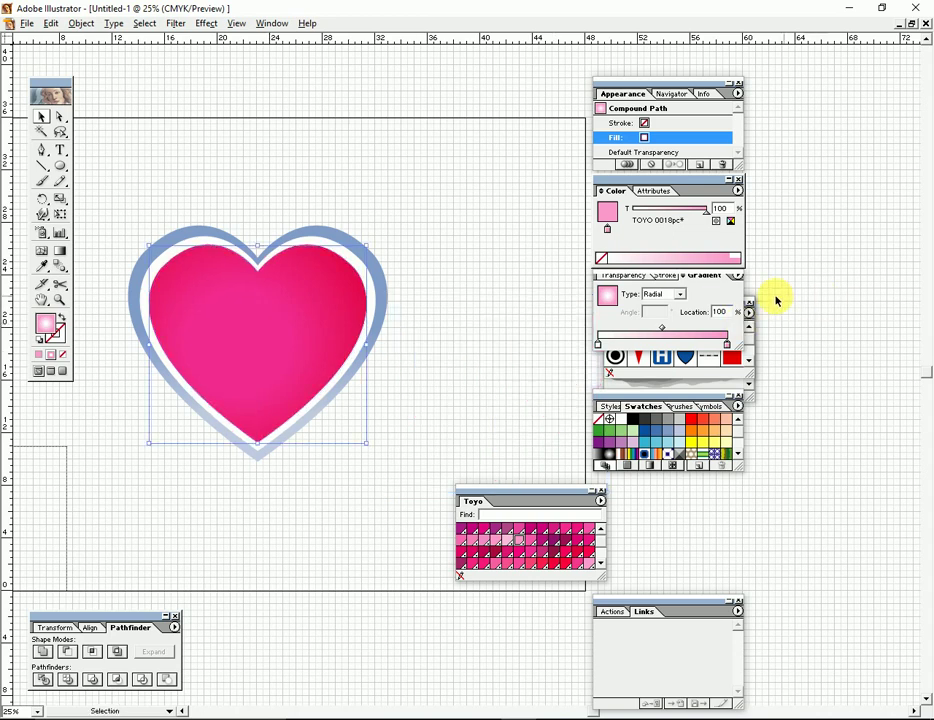
# Apply the light pink radial gradient and trial Soft Light, Color Dodge and Overlay blending.
pyautogui.click(606, 296)
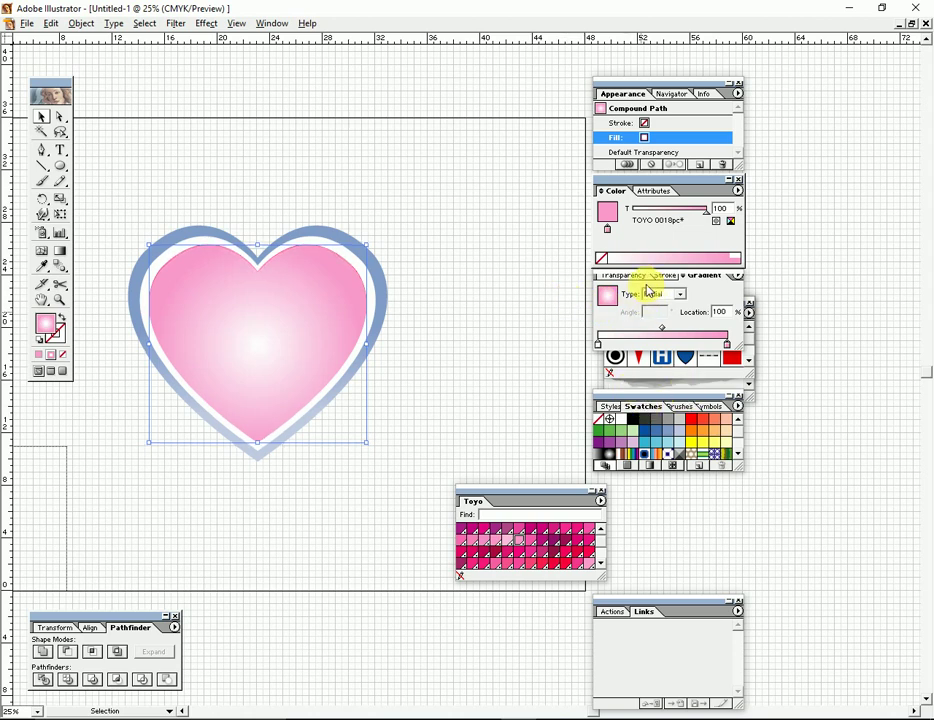
pyautogui.click(636, 276)
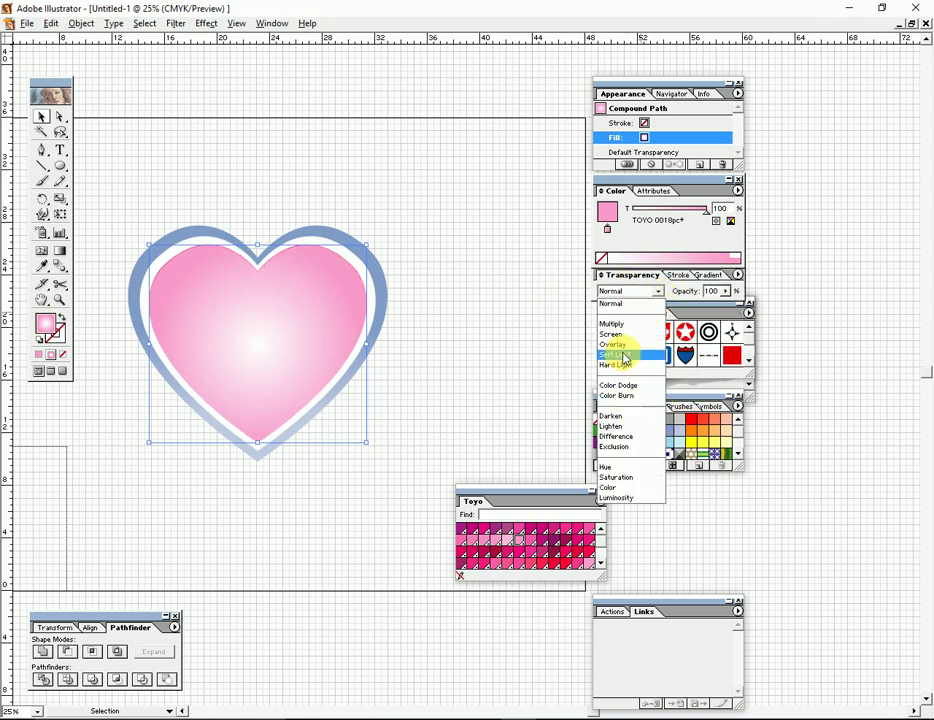
pyautogui.click(625, 355)
pyautogui.click(659, 291)
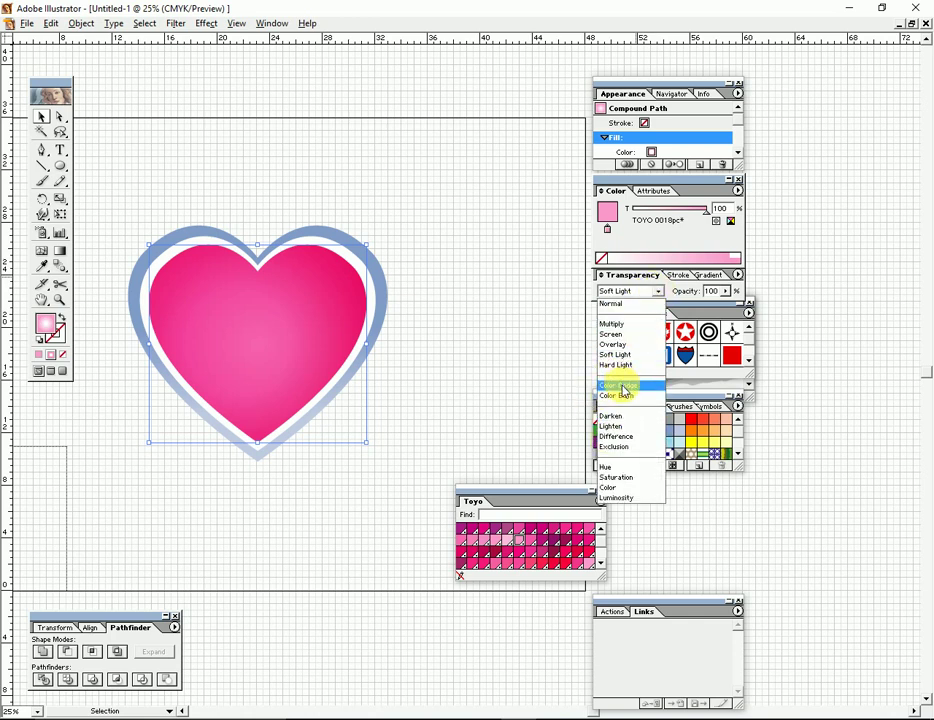
pyautogui.click(624, 387)
pyautogui.click(659, 293)
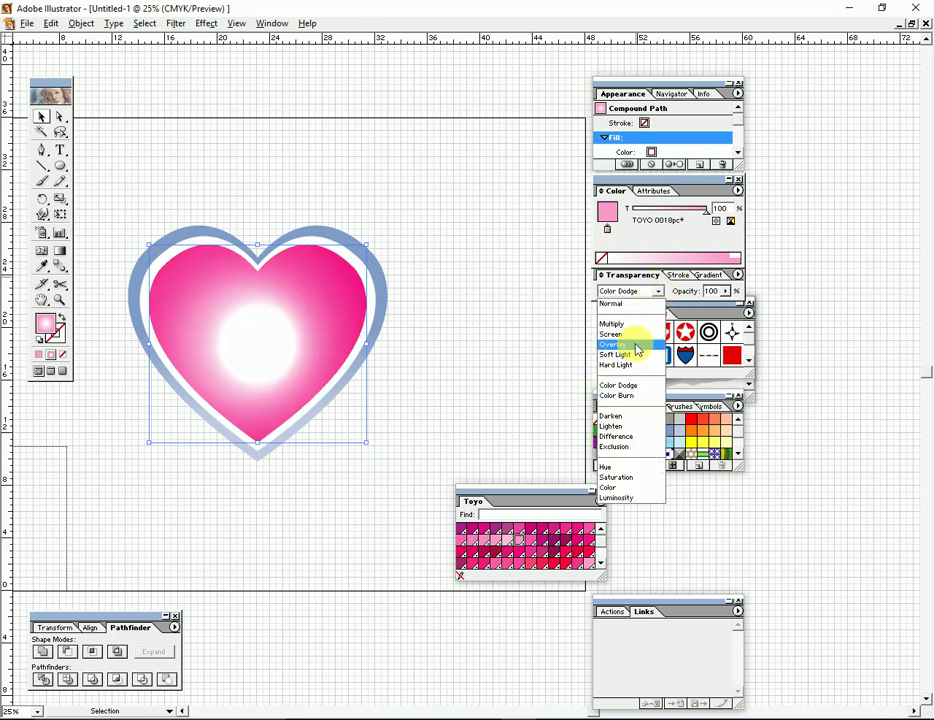
pyautogui.click(637, 346)
# Try Lighten, Saturation and Color blend modes, then return to Soft Light.
pyautogui.click(655, 291)
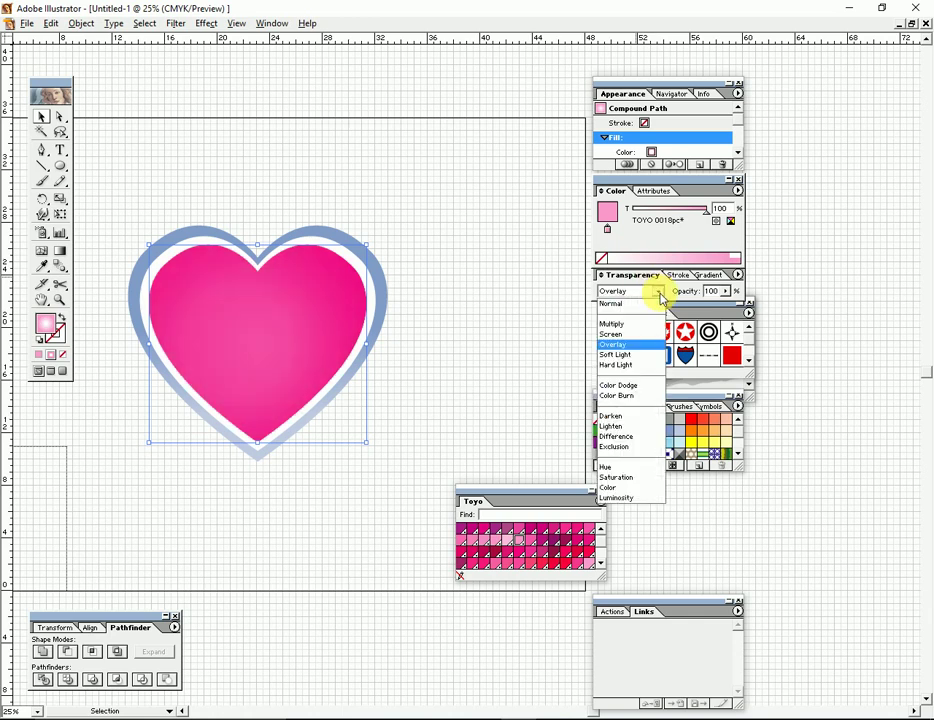
pyautogui.click(615, 426)
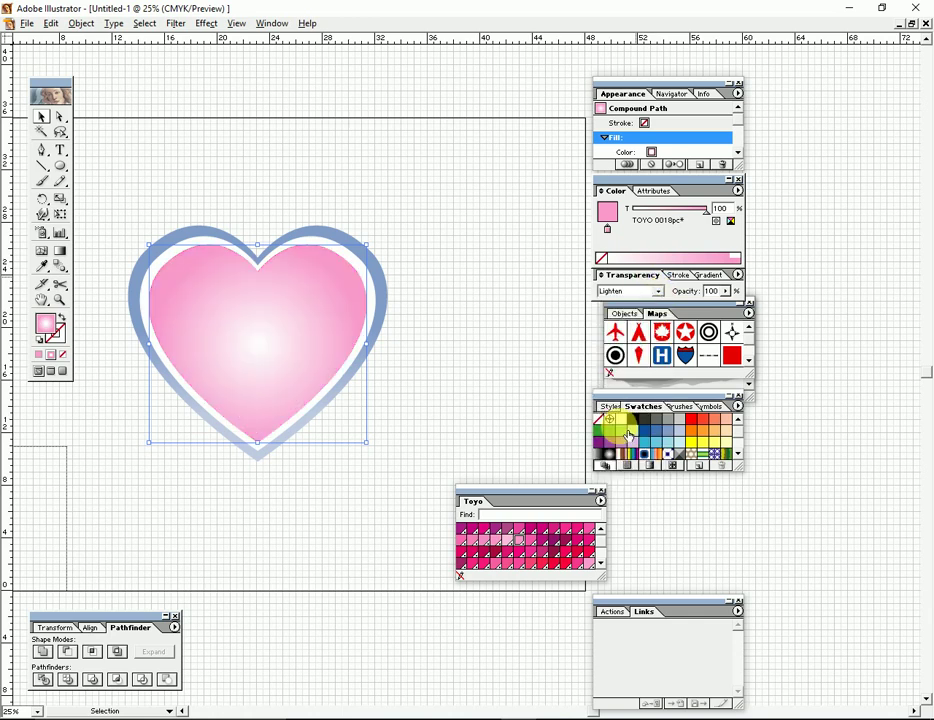
pyautogui.click(659, 291)
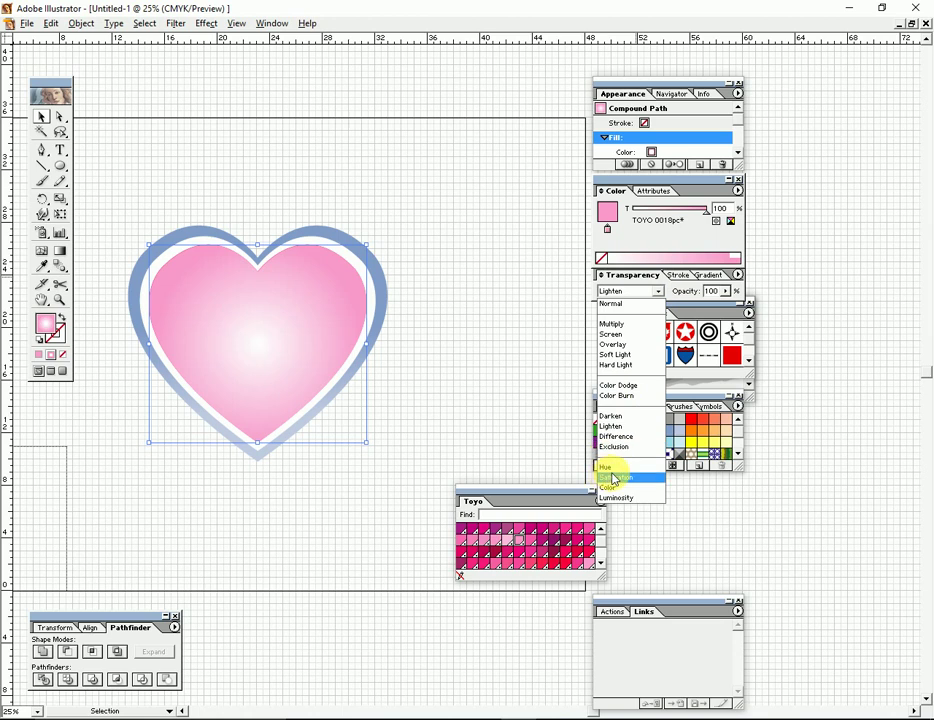
pyautogui.click(617, 479)
pyautogui.click(618, 291)
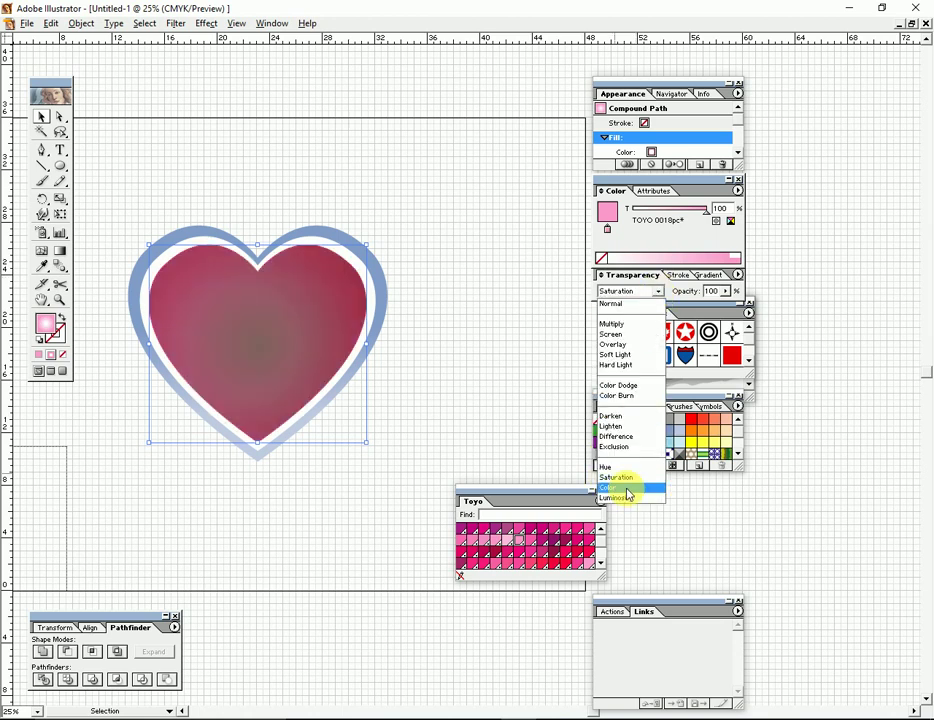
pyautogui.click(624, 494)
pyautogui.click(659, 291)
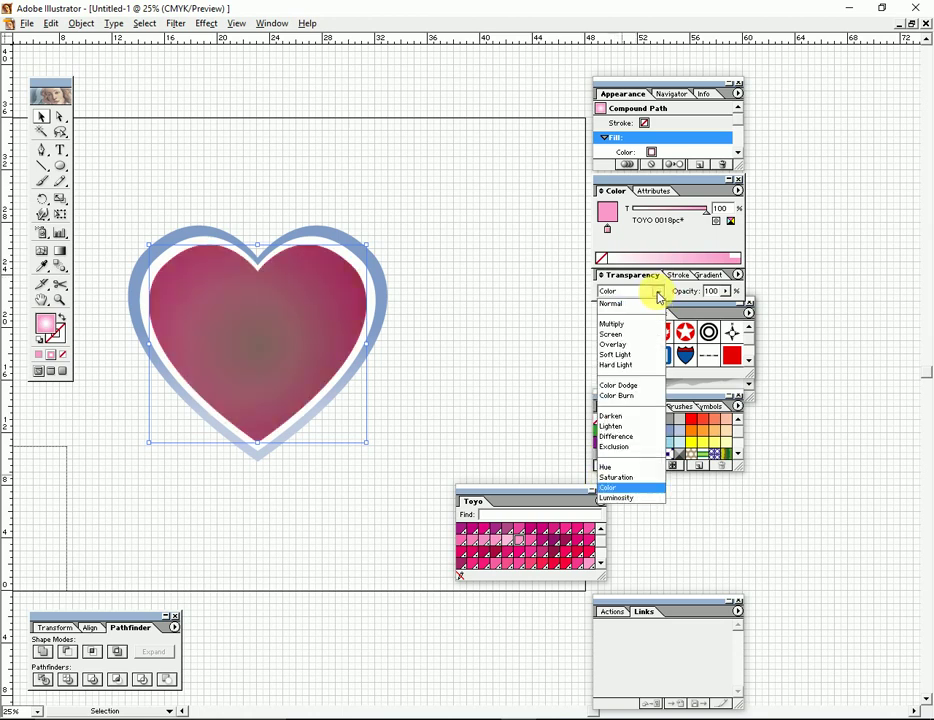
pyautogui.click(630, 356)
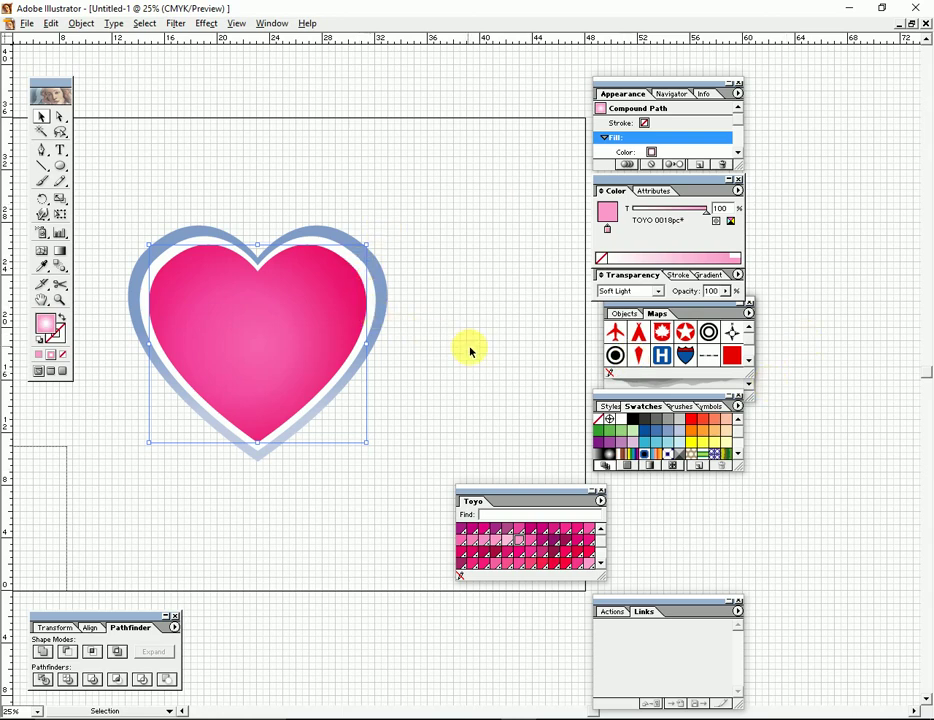
# Preview the heart, try a white fill, and set its blending back to Normal.
pyautogui.press('Tab')
pyautogui.keyDown('ctrl'); pyautogui.click(398, 344); pyautogui.keyUp('ctrl')
pyautogui.moveTo(452, 319); pyautogui.dragTo(644, 335)
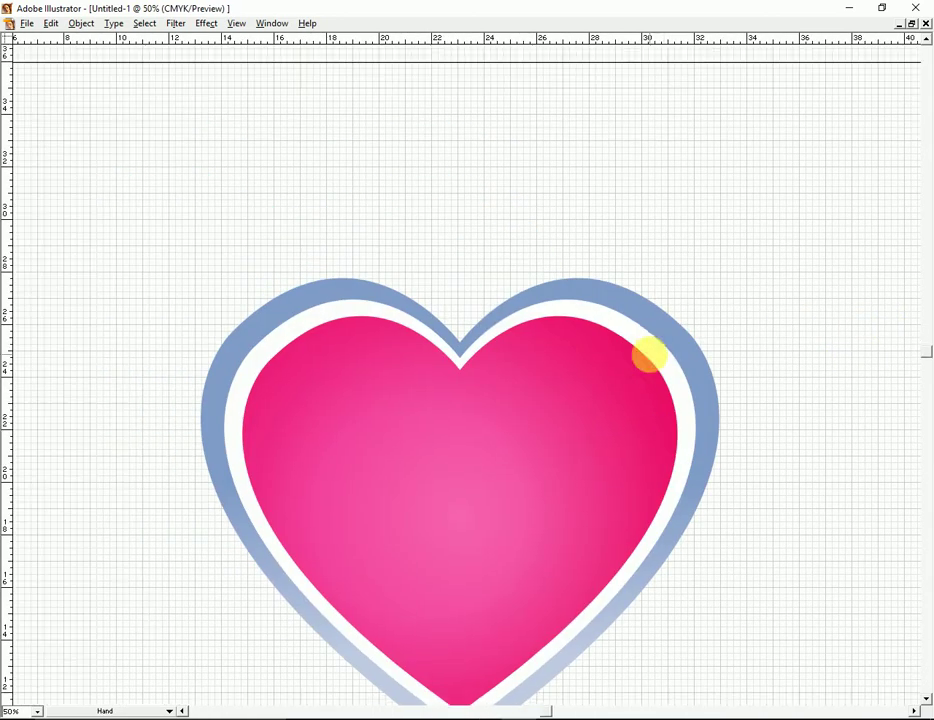
pyautogui.press('Tab')
pyautogui.moveTo(511, 397); pyautogui.dragTo(388, 344)
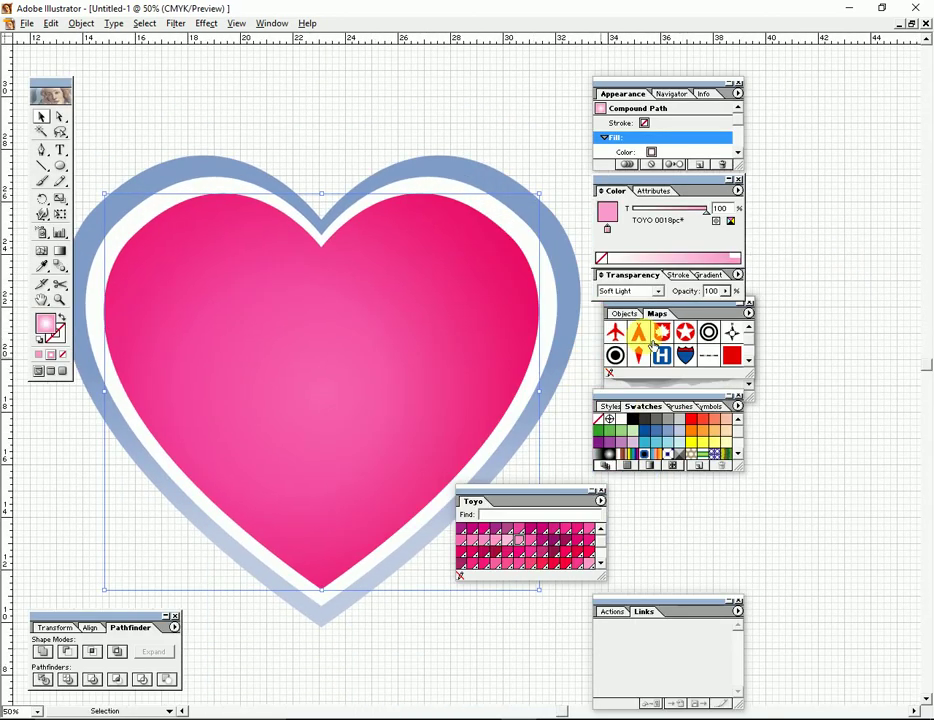
pyautogui.click(632, 430)
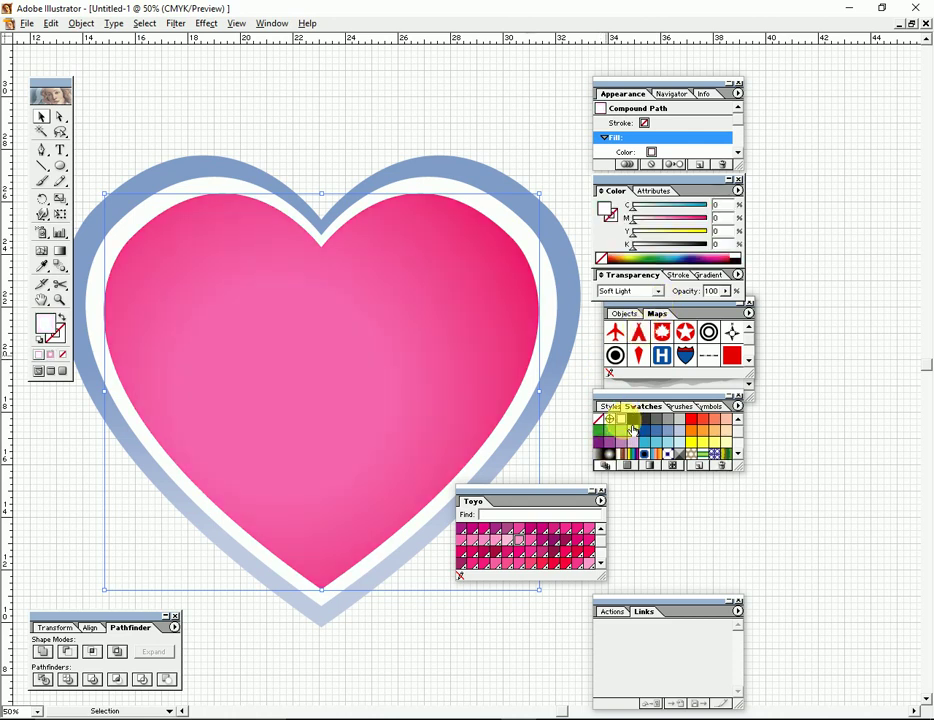
pyautogui.click(657, 291)
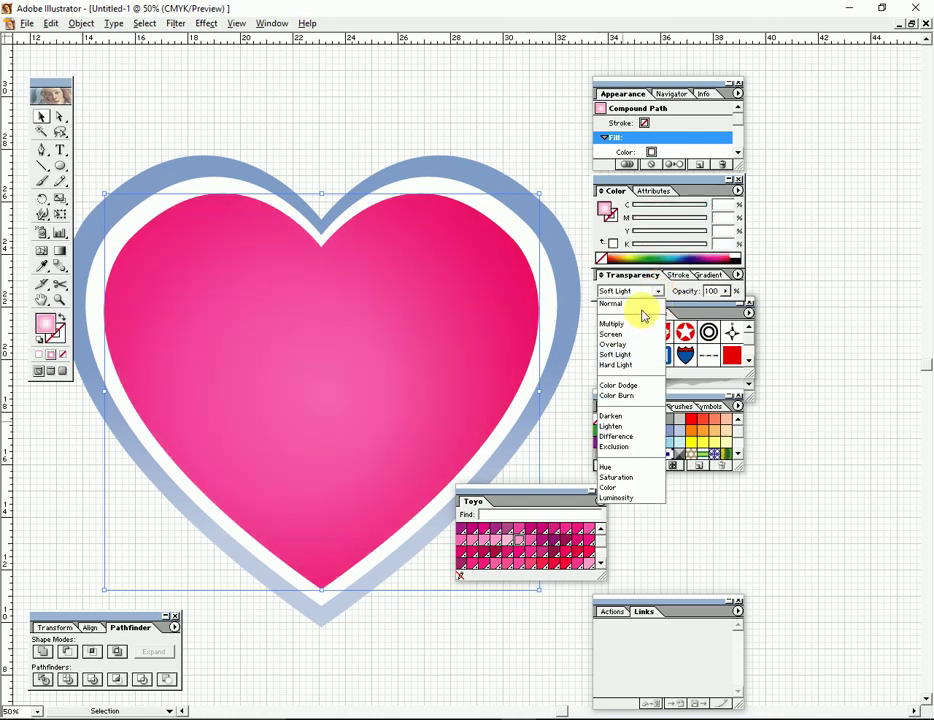
pyautogui.click(636, 304)
pyautogui.press('Tab')
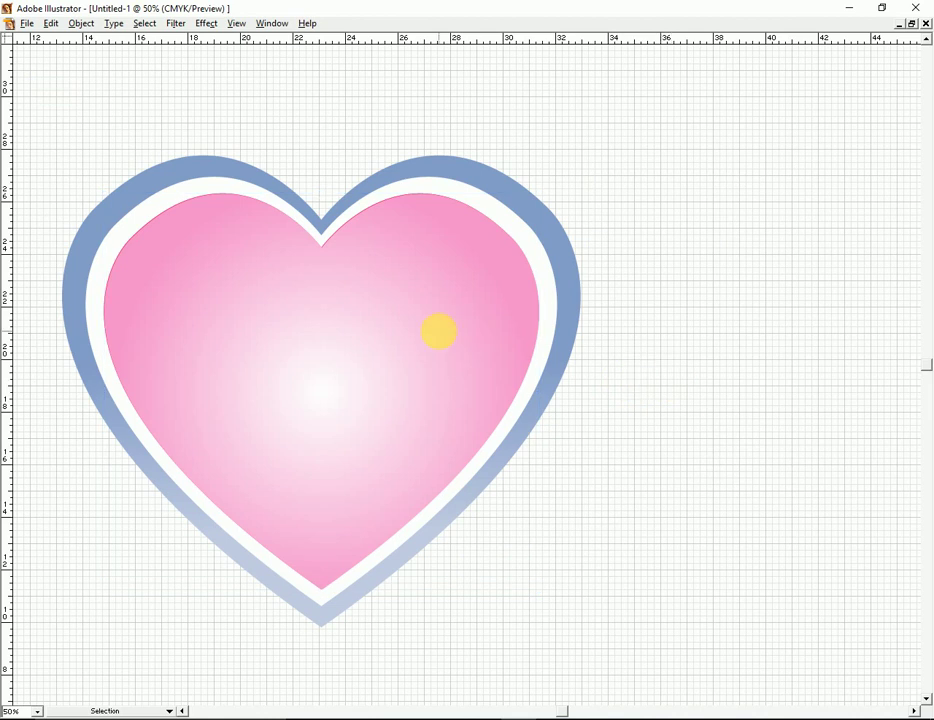
pyautogui.click(669, 352)
pyautogui.keyDown('ctrl'); pyautogui.keyDown('alt'); pyautogui.click(427, 386); pyautogui.keyUp('alt'); pyautogui.keyUp('ctrl')
# Draw a large ellipse over the heart's top and stretch its top edge upward.
pyautogui.press('Tab')
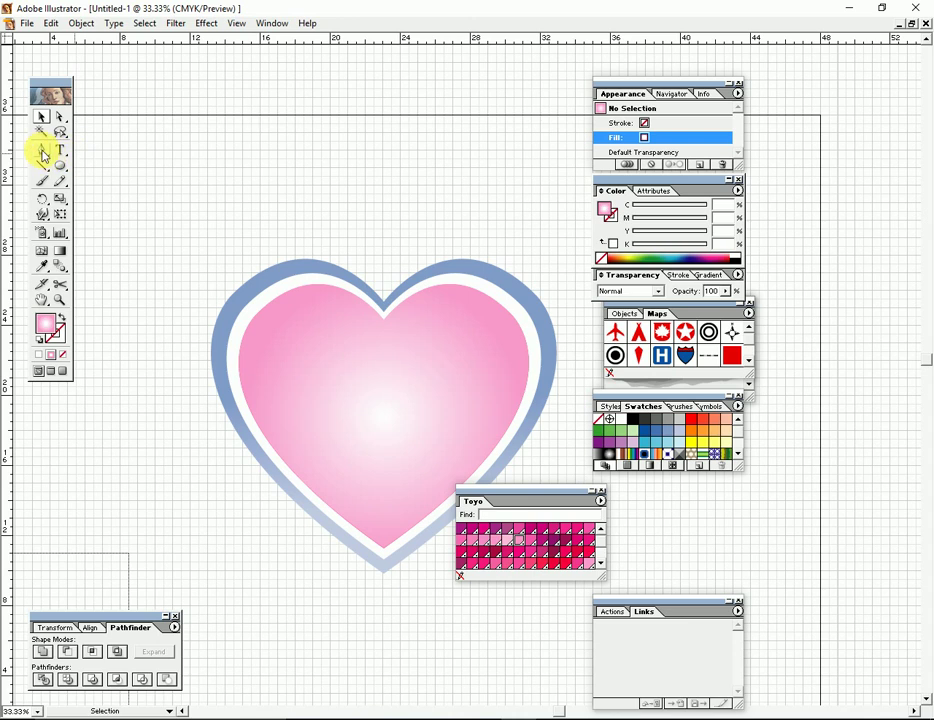
pyautogui.press('Tab')
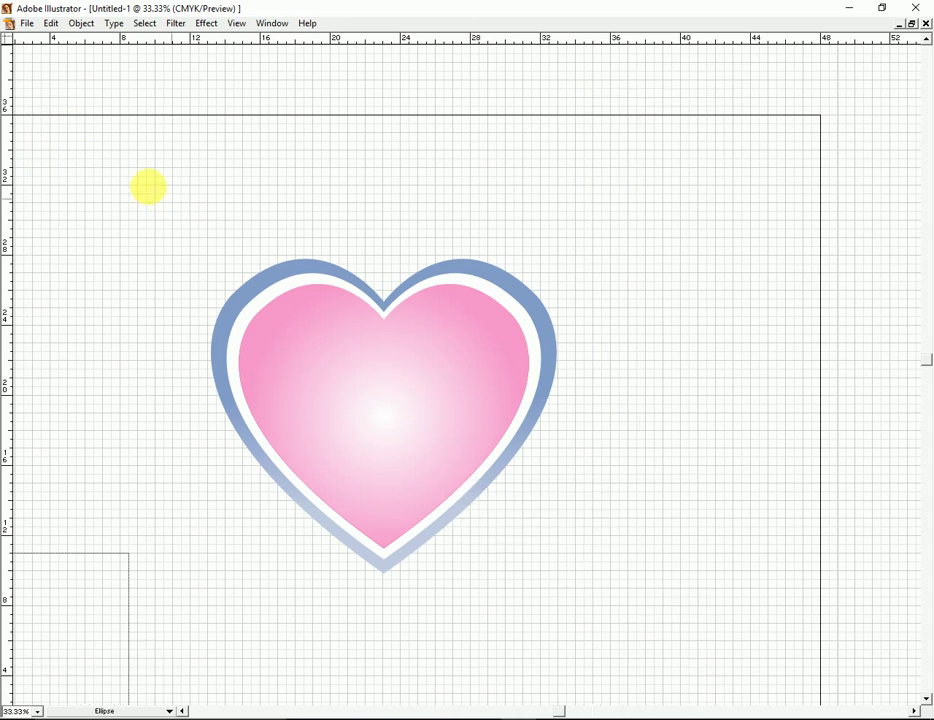
pyautogui.moveTo(98, 147); pyautogui.dragTo(676, 446)
pyautogui.hotkey('ctrl', '-')
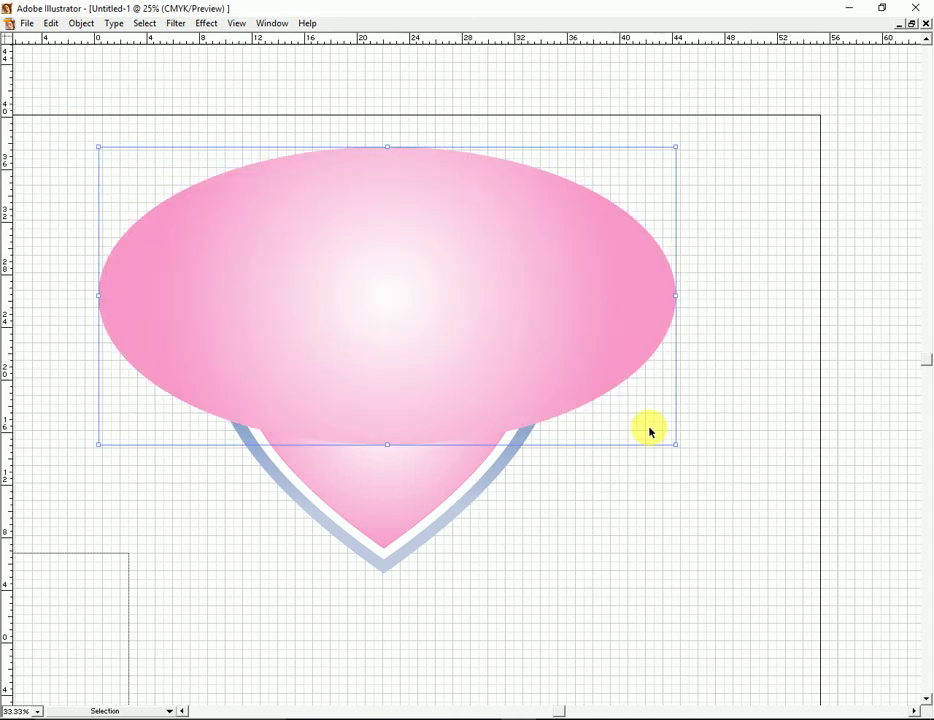
pyautogui.press('Tab')
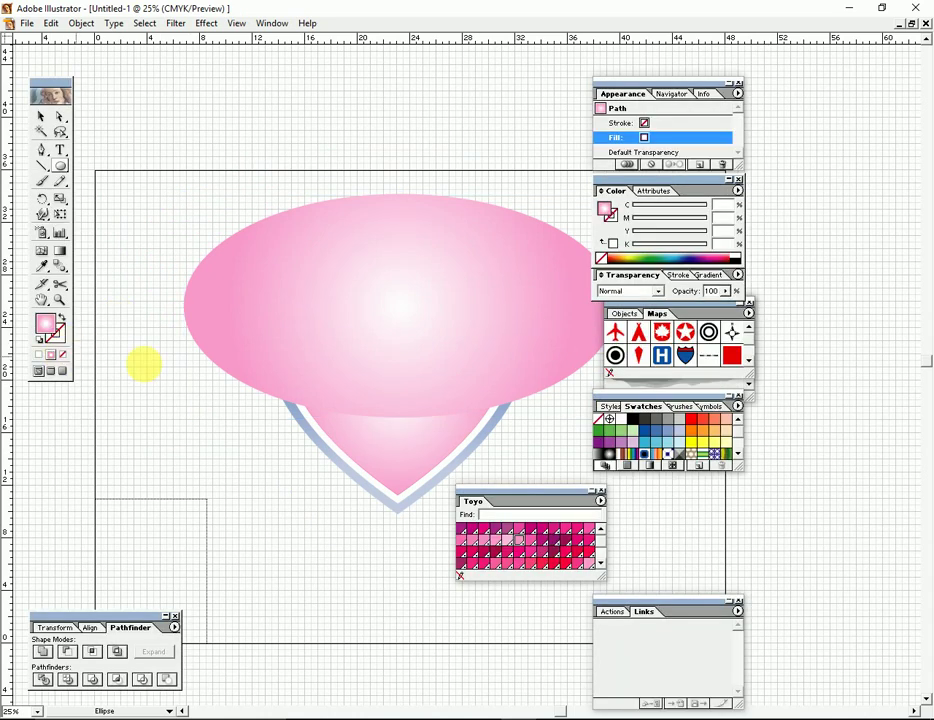
pyautogui.press('Tab')
pyautogui.press('v')
pyautogui.click(447, 315)
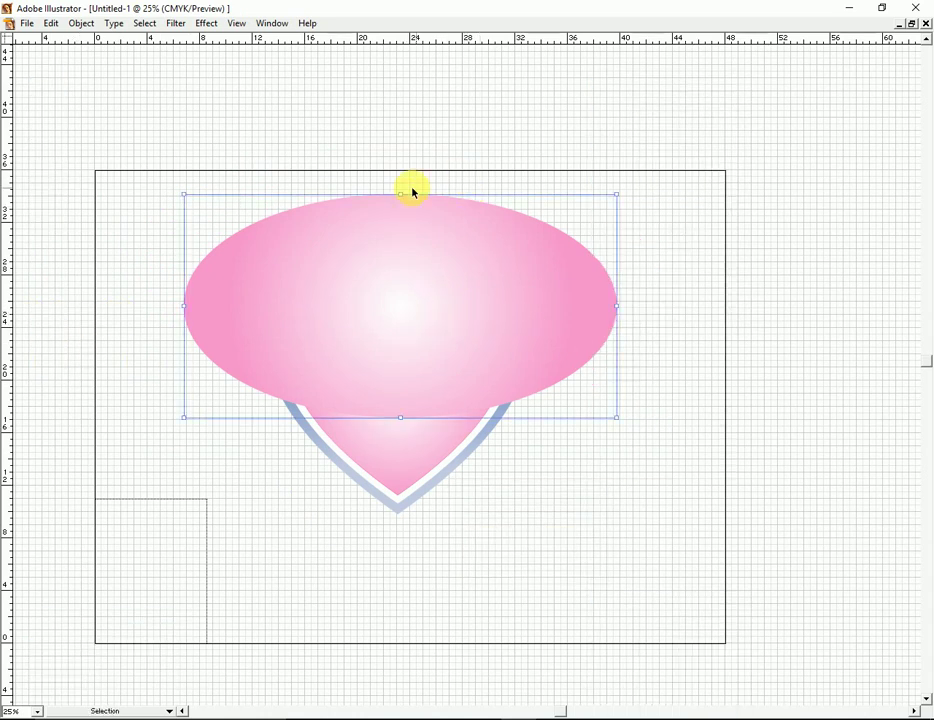
pyautogui.moveTo(411, 206); pyautogui.dragTo(411, 146)
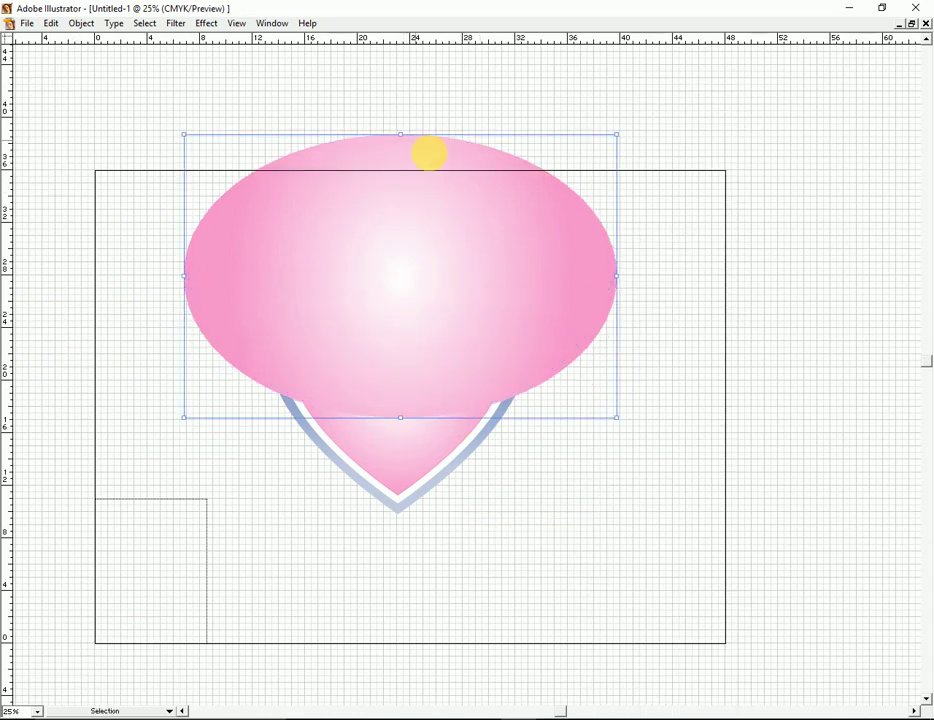
# Select the heart with the ellipse, try a Pathfinder subtraction, then undo it.
pyautogui.keyDown('shift'); pyautogui.click(437, 455); pyautogui.keyUp('shift')
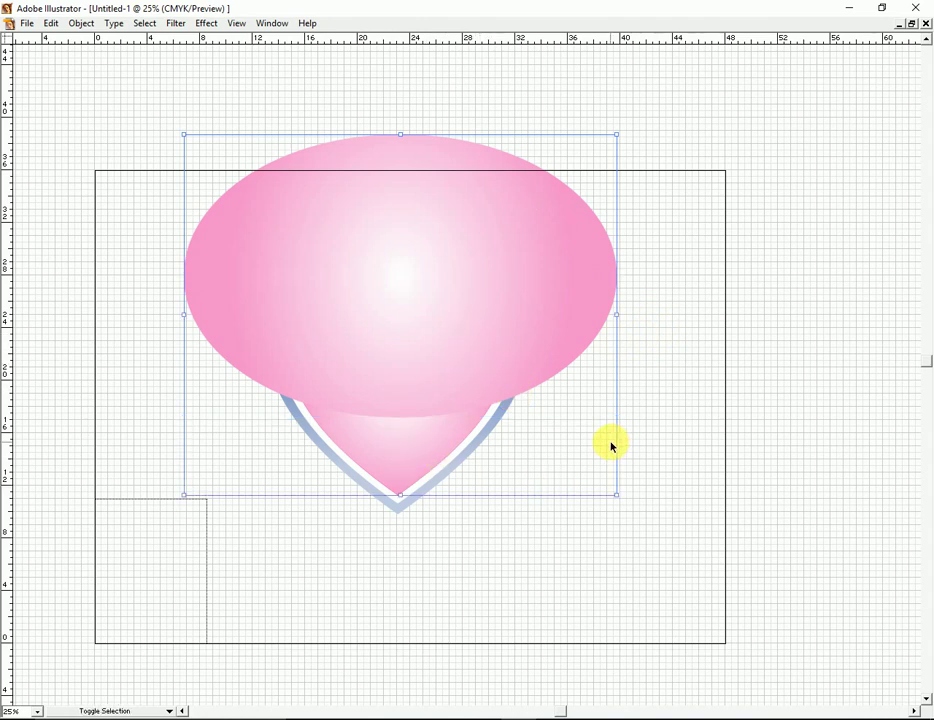
pyautogui.hotkey('shift', 'F7')
pyautogui.hotkey('shift', 'F8')
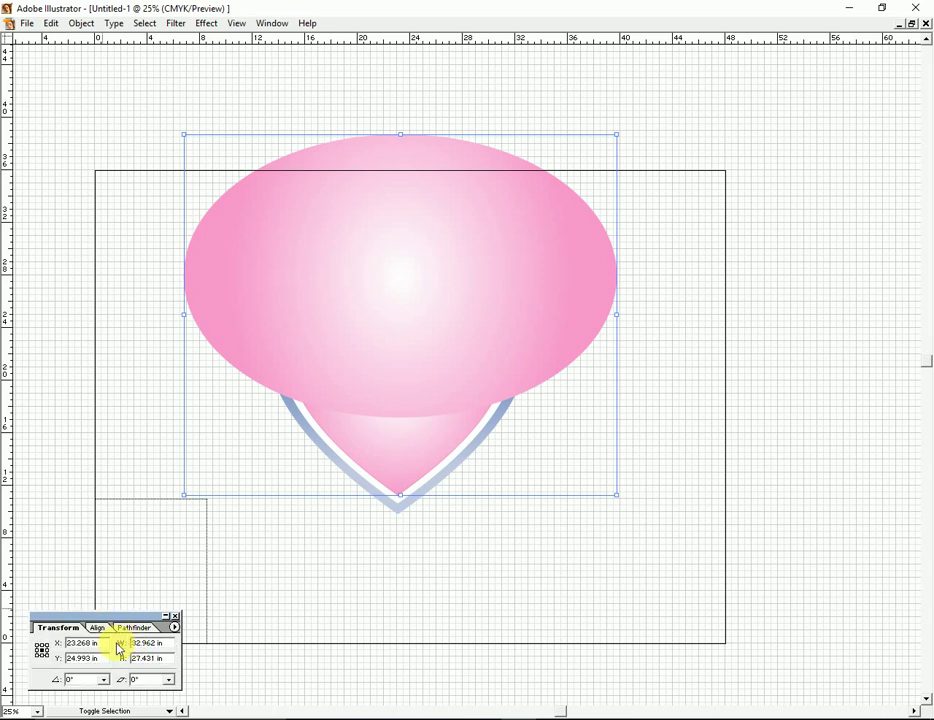
pyautogui.hotkey('shift', 'F9')
pyautogui.click(67, 651)
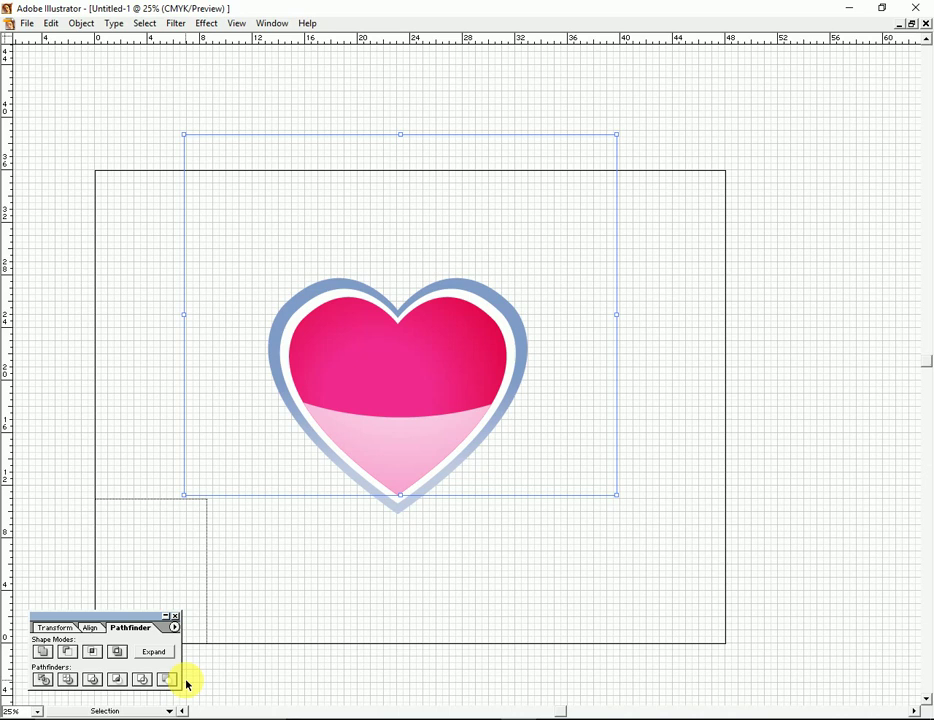
pyautogui.hotkey('ctrl', 'z')
# Reshape the ellipse over the heart's lower half, then intersect it with the heart and expand.
pyautogui.click(740, 525)
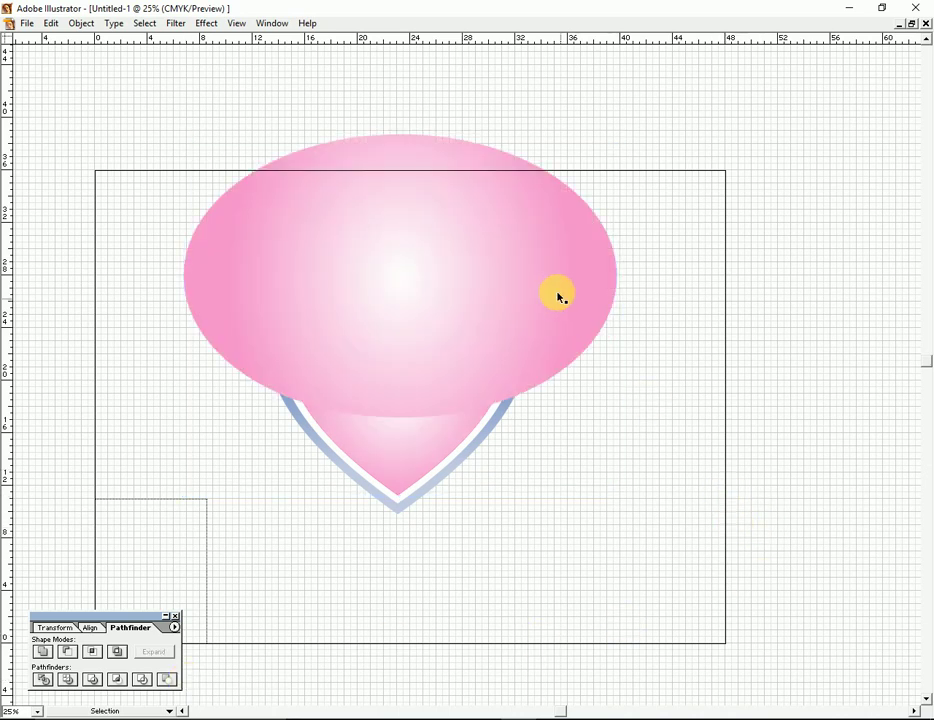
pyautogui.moveTo(558, 296); pyautogui.dragTo(523, 540)
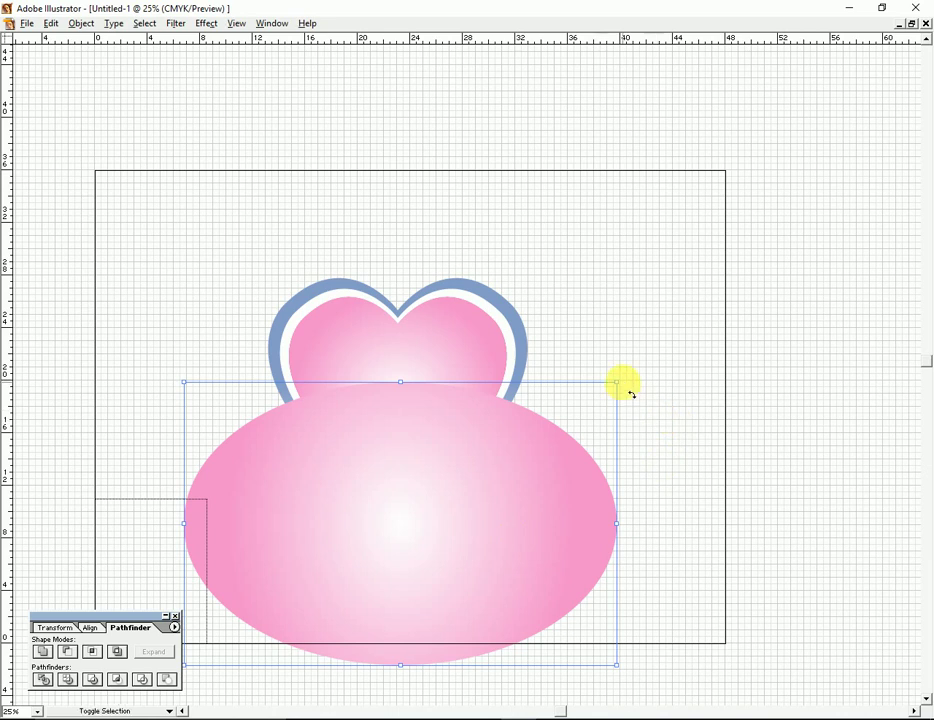
pyautogui.moveTo(617, 523)
pyautogui.mouseDown()
pyautogui.moveTo(580, 532)
pyautogui.moveTo(497, 527)
pyautogui.mouseUp()
pyautogui.moveTo(384, 521); pyautogui.dragTo(414, 527)
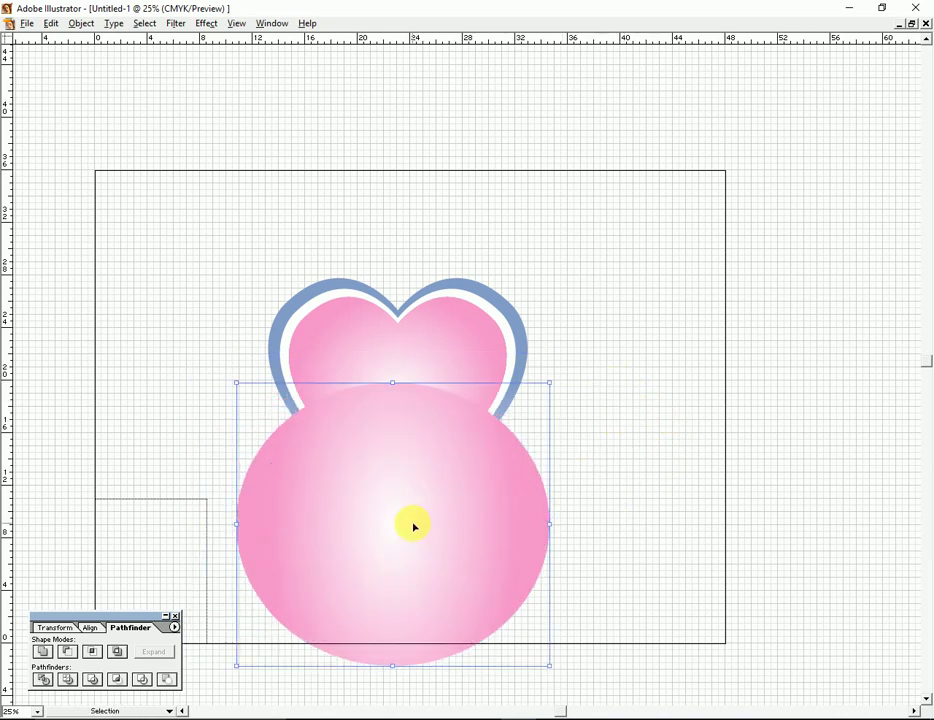
pyautogui.moveTo(395, 385); pyautogui.dragTo(392, 363)
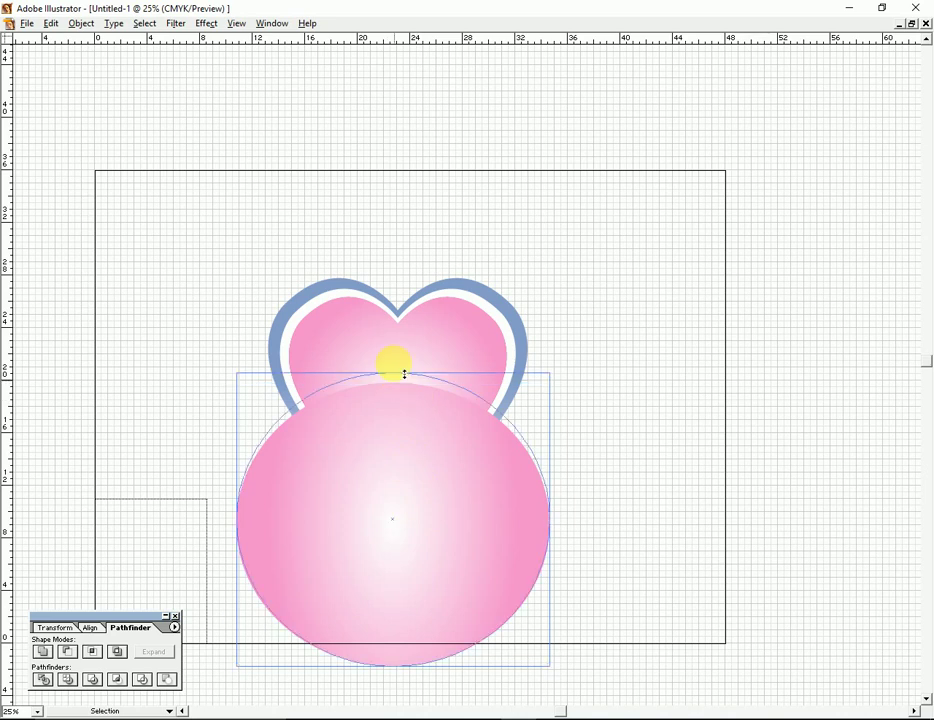
pyautogui.keyDown('shift'); pyautogui.click(447, 315); pyautogui.keyUp('shift')
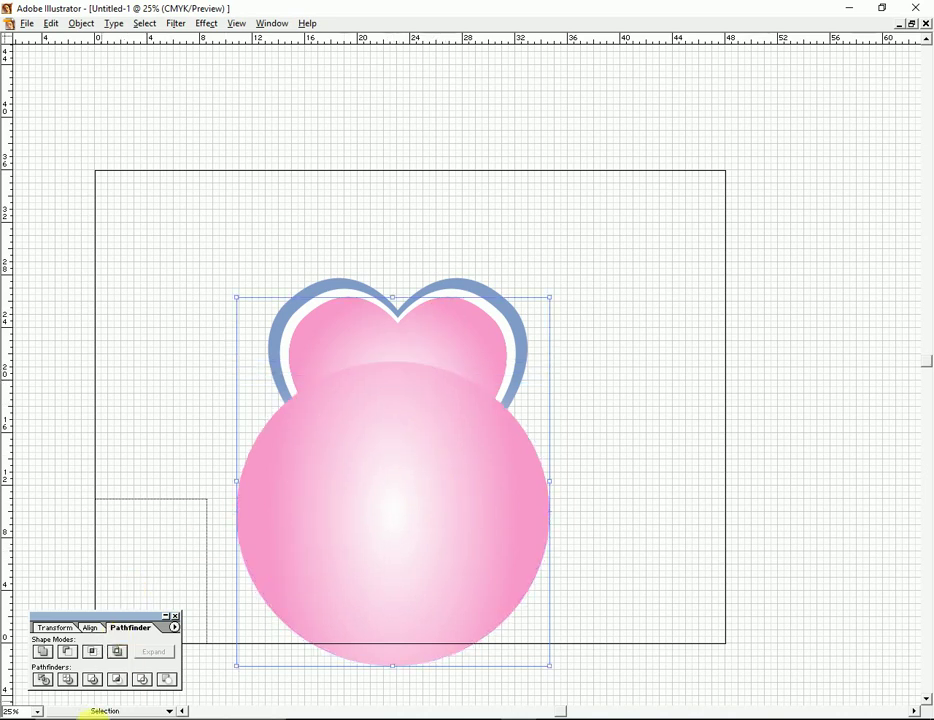
pyautogui.click(67, 651)
pyautogui.click(153, 652)
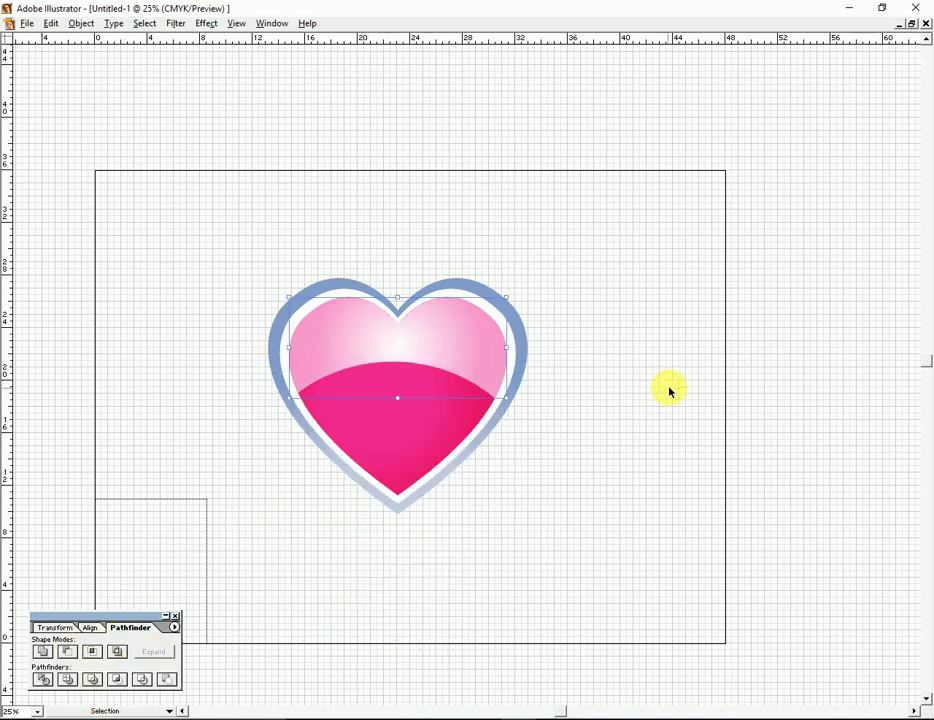
# Drag the inner heart's radial highlight to the upper right with the Gradient tool.
pyautogui.keyDown('ctrl'); pyautogui.click(484, 382); pyautogui.keyUp('ctrl')
pyautogui.moveTo(484, 382); pyautogui.dragTo(563, 371)
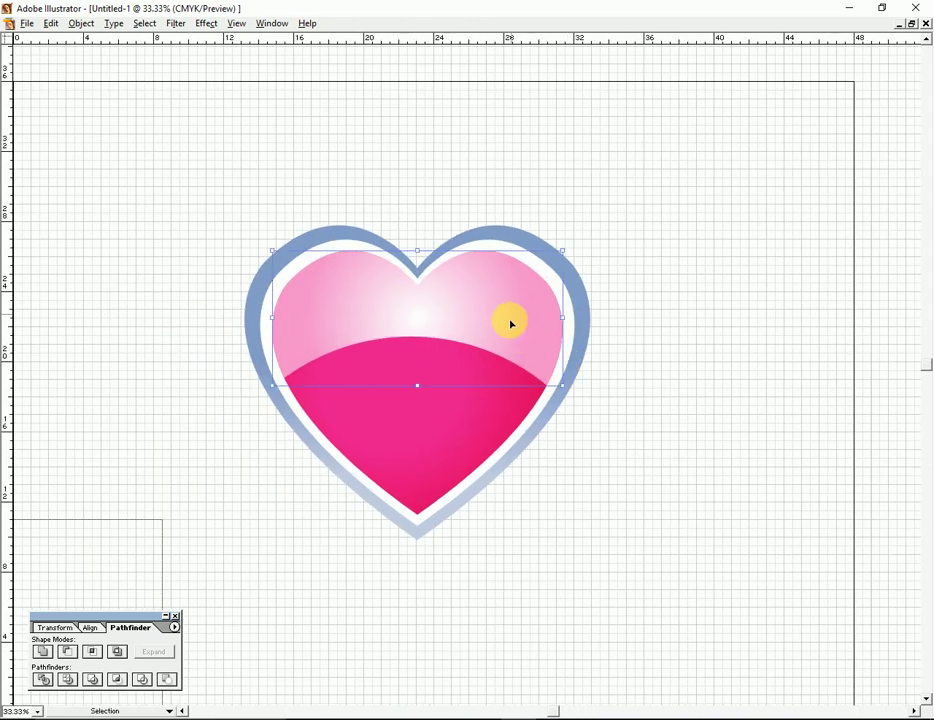
pyautogui.press('Tab')
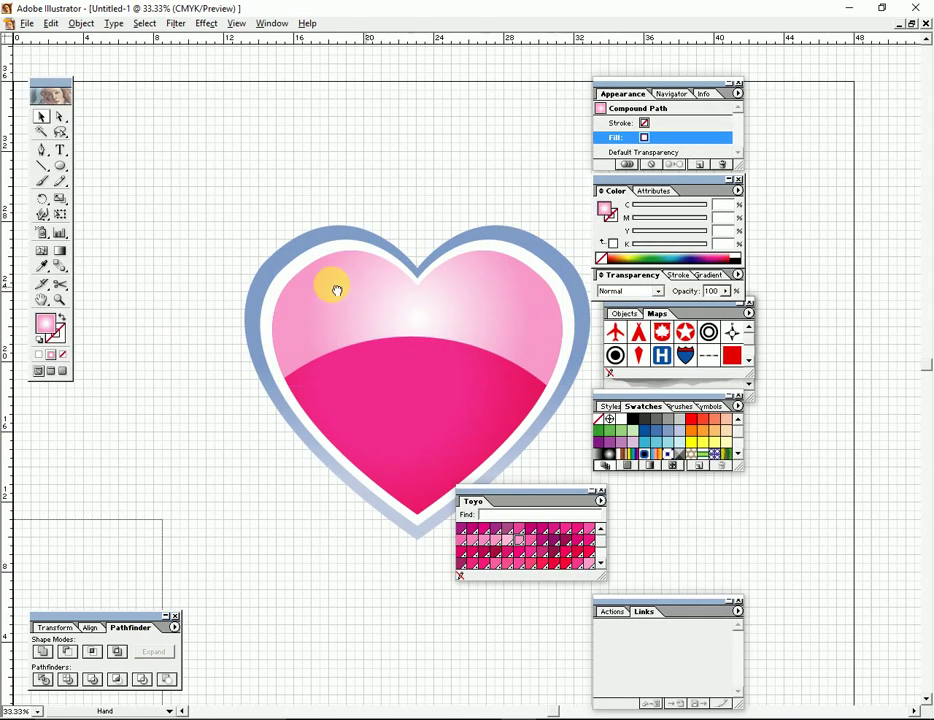
pyautogui.moveTo(451, 366); pyautogui.dragTo(383, 366)
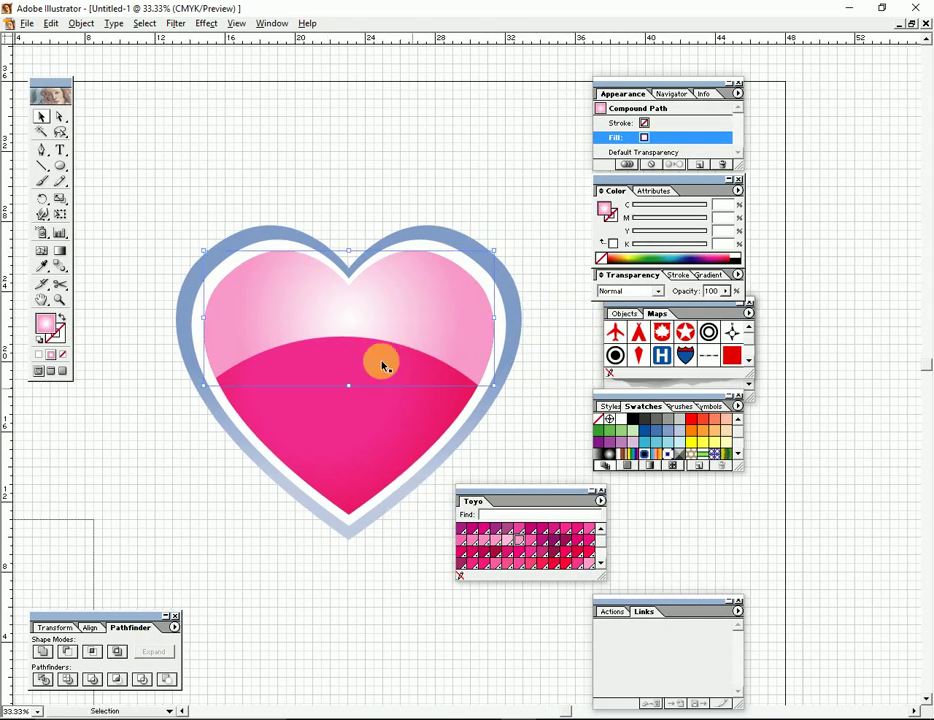
pyautogui.click(60, 251)
pyautogui.moveTo(240, 290); pyautogui.dragTo(180, 250)
pyautogui.moveTo(302, 318); pyautogui.dragTo(173, 261)
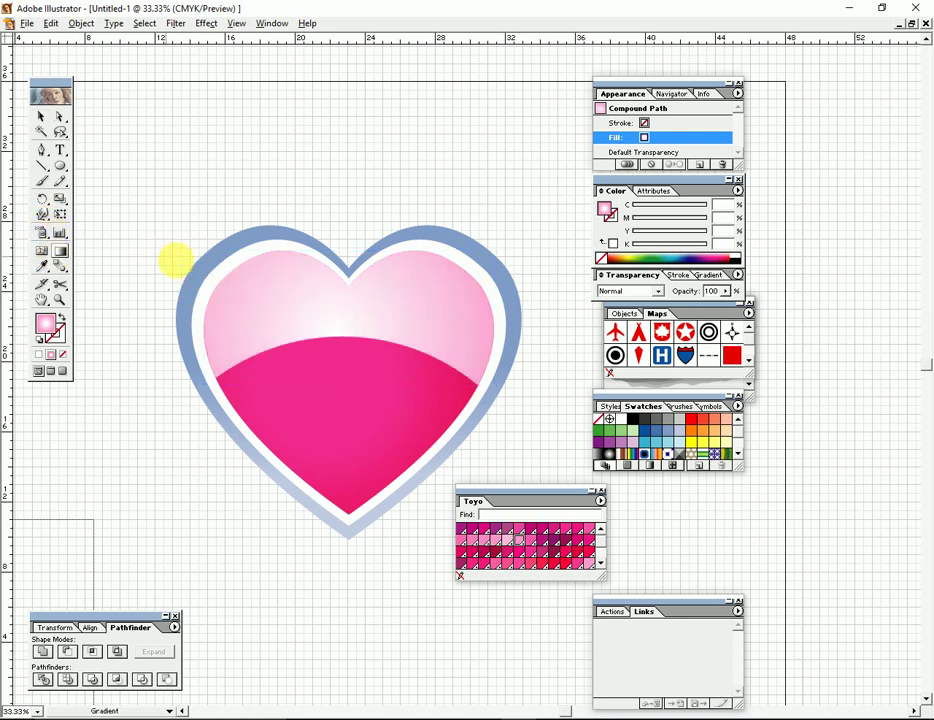
pyautogui.moveTo(273, 325); pyautogui.dragTo(240, 286)
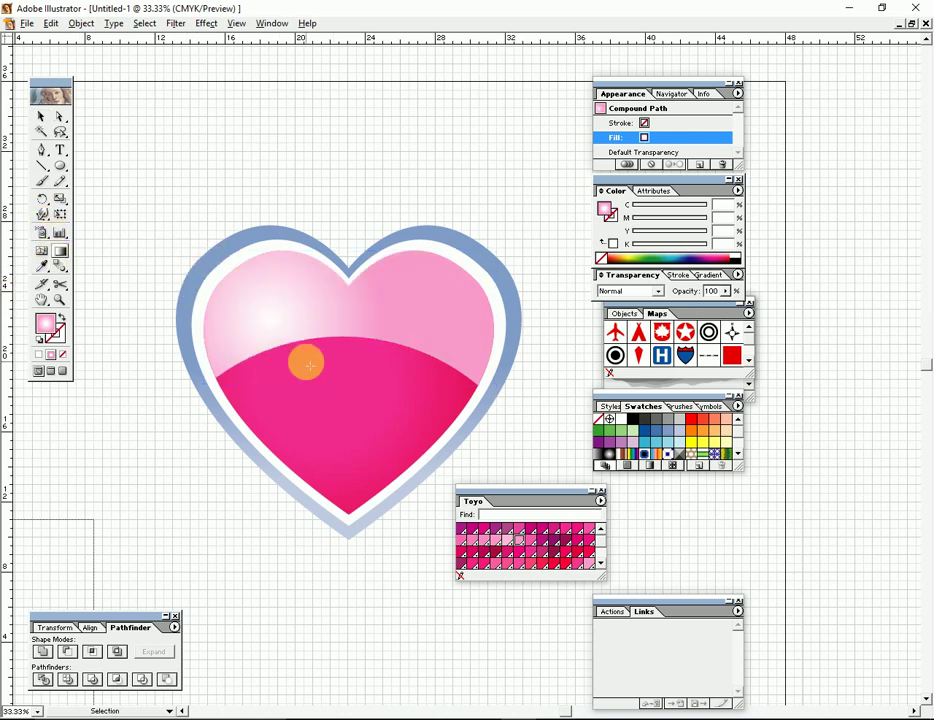
pyautogui.moveTo(386, 273)
pyautogui.mouseDown()
pyautogui.moveTo(358, 362)
pyautogui.moveTo(323, 344)
pyautogui.mouseUp()
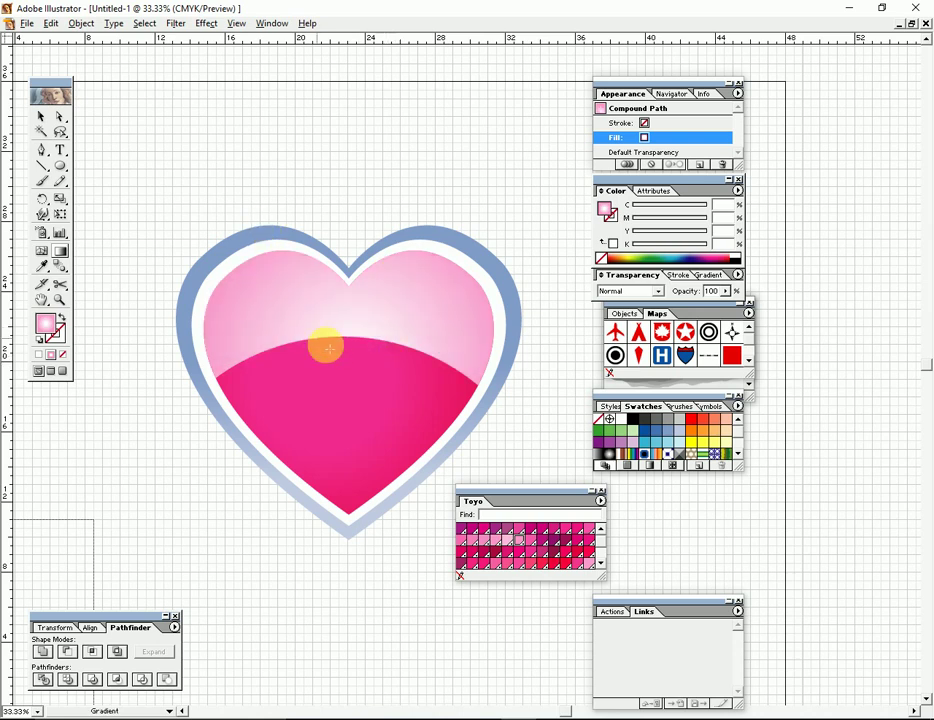
pyautogui.click(43, 119)
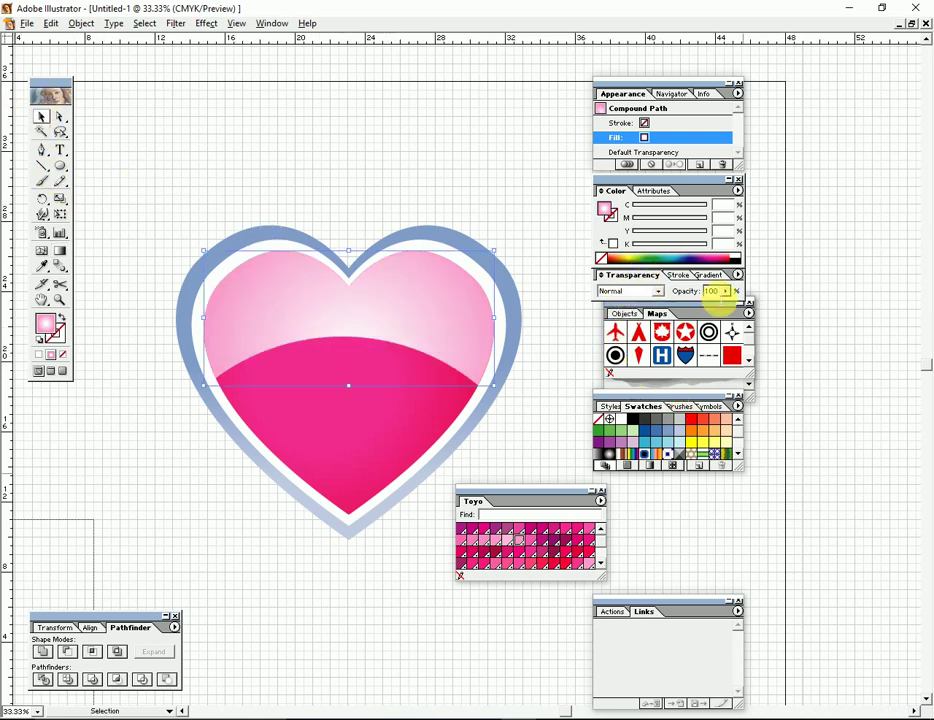
# Set the top highlight to 54% opacity and scale it up to the heart's upper edge.
pyautogui.moveTo(704, 313); pyautogui.dragTo(693, 313)
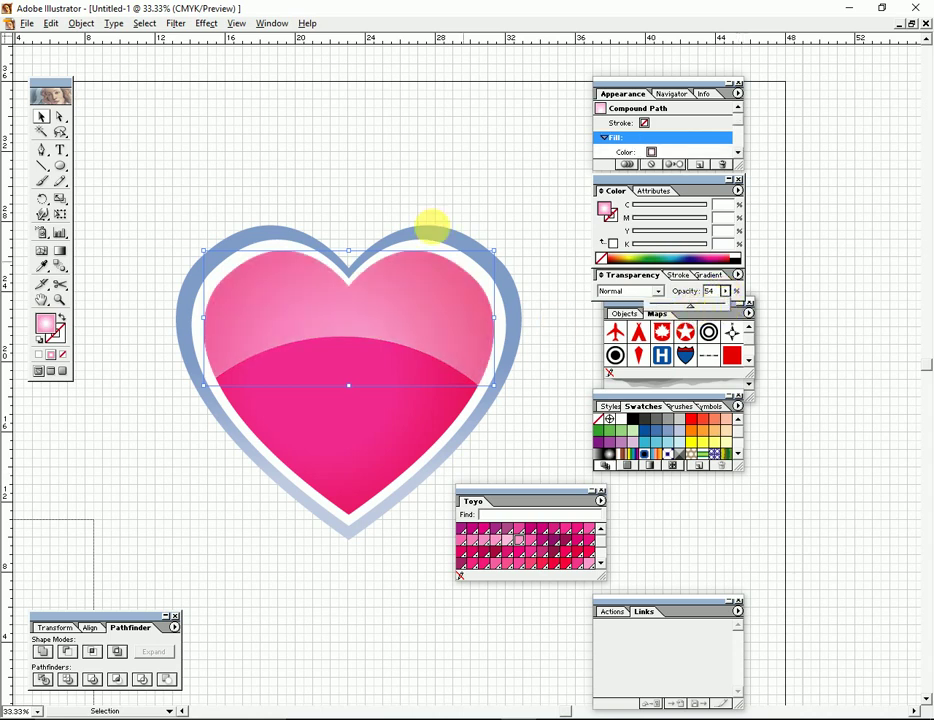
pyautogui.click(411, 156)
pyautogui.click(500, 393)
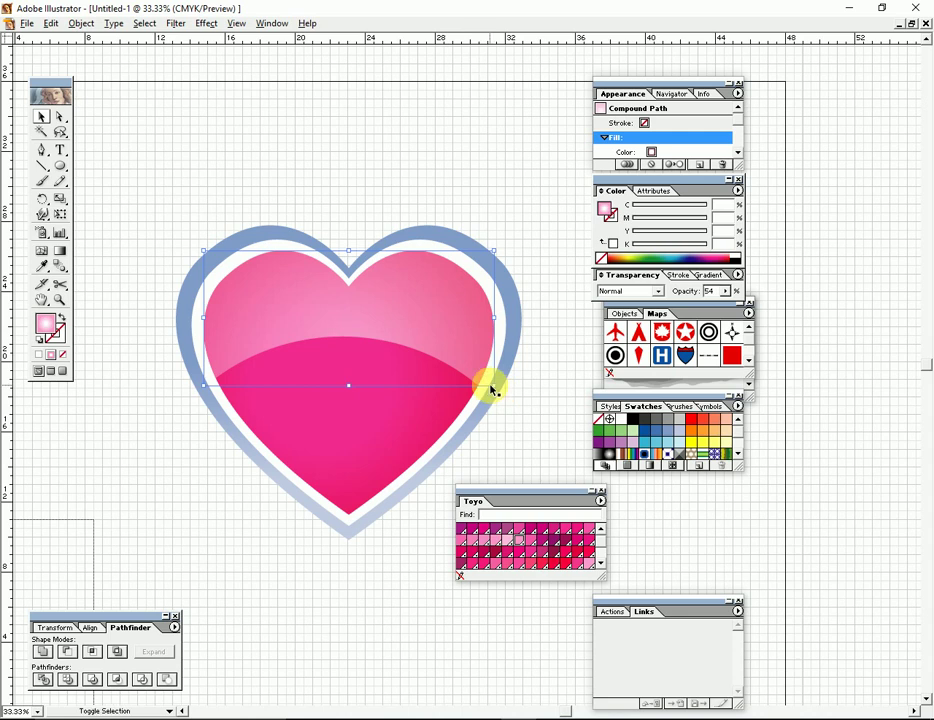
pyautogui.moveTo(502, 393); pyautogui.dragTo(517, 408)
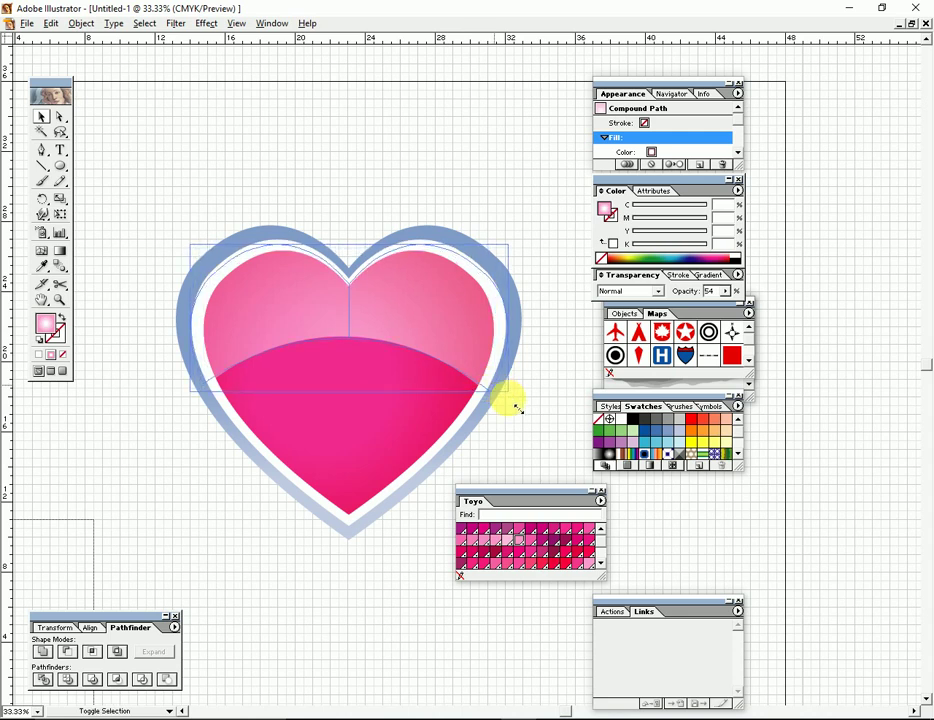
pyautogui.click(437, 313)
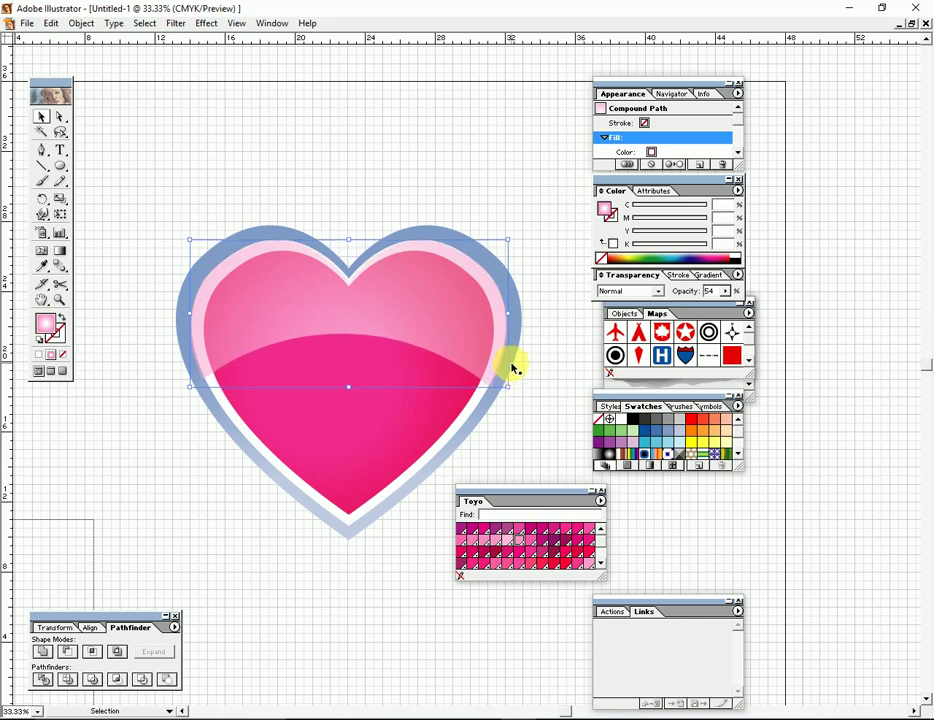
pyautogui.hotkey('ctrl', '=')
pyautogui.moveTo(516, 370)
pyautogui.mouseDown()
pyautogui.moveTo(583, 416)
pyautogui.moveTo(545, 432)
pyautogui.moveTo(520, 428)
pyautogui.mouseUp()
pyautogui.press('Tab')
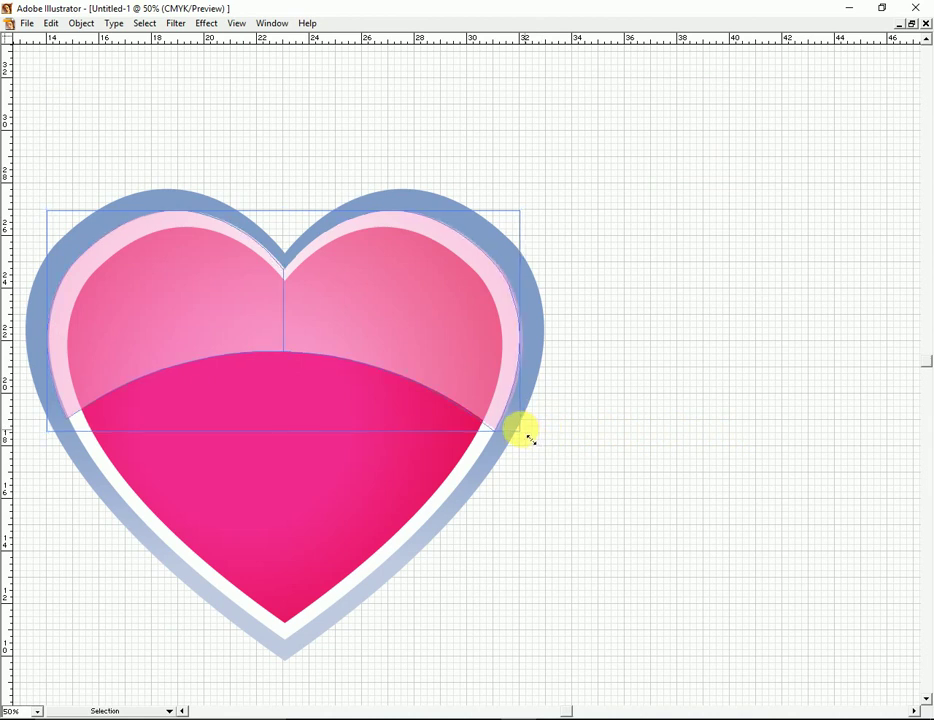
pyautogui.hscroll(-3, 488, 442)
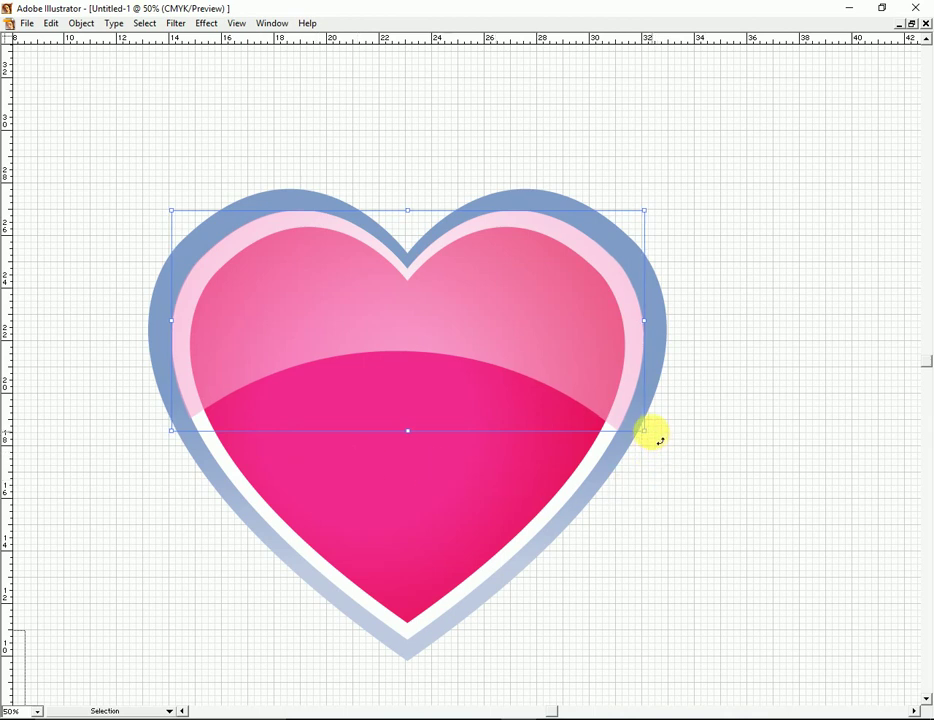
pyautogui.moveTo(653, 440); pyautogui.dragTo(653, 441)
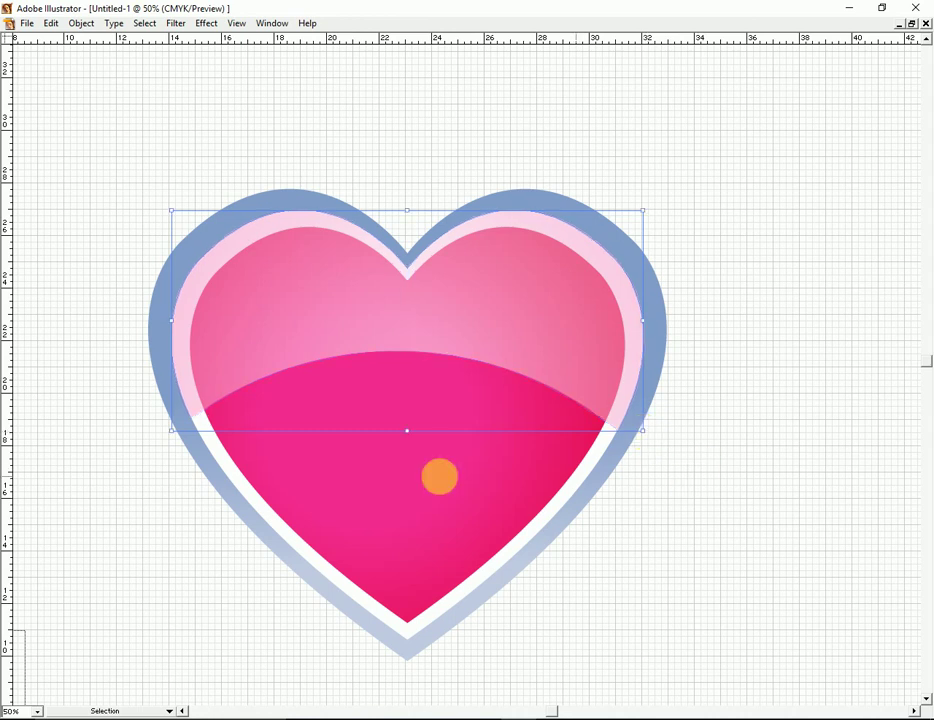
# Reduce the top highlight's opacity further to 39% and zoom in to check the heart.
pyautogui.click(753, 530)
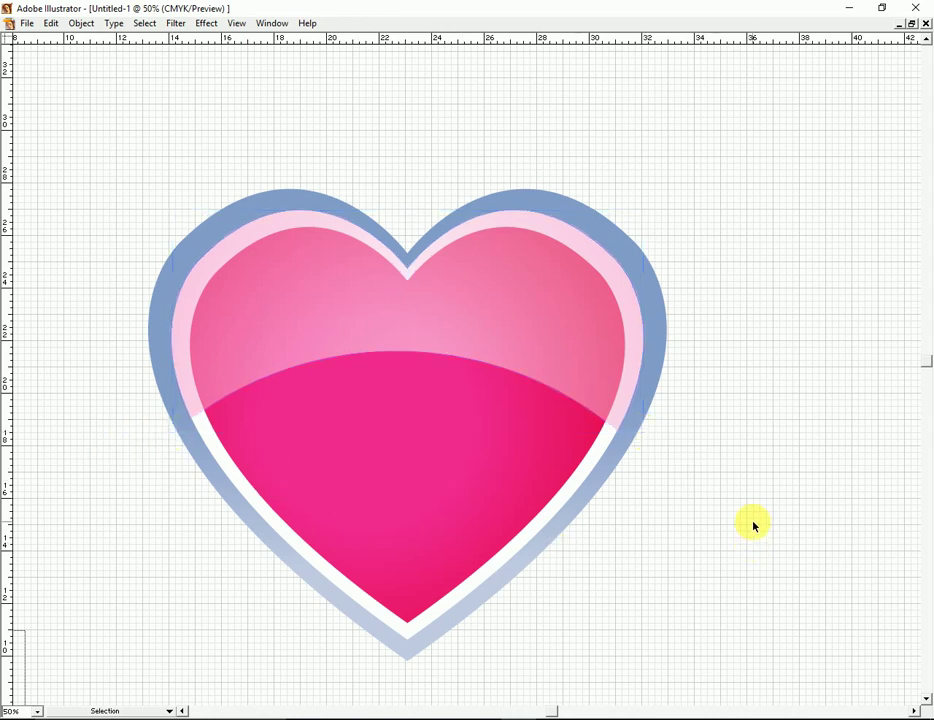
pyautogui.press('z')
pyautogui.keyDown('alt'); pyautogui.click(607, 510); pyautogui.keyUp('alt')
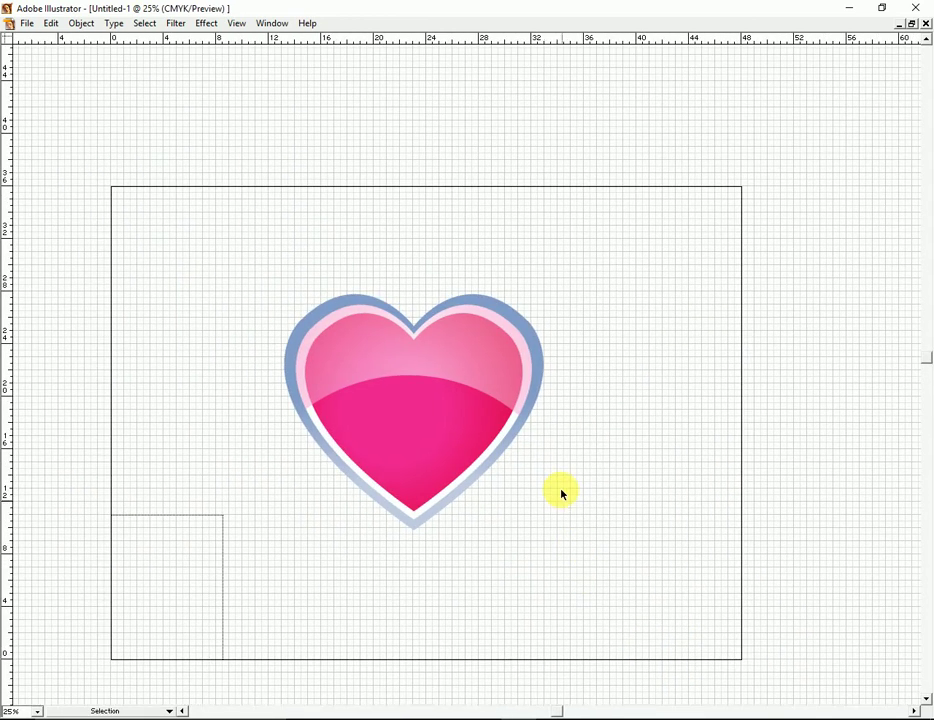
pyautogui.press('Tab')
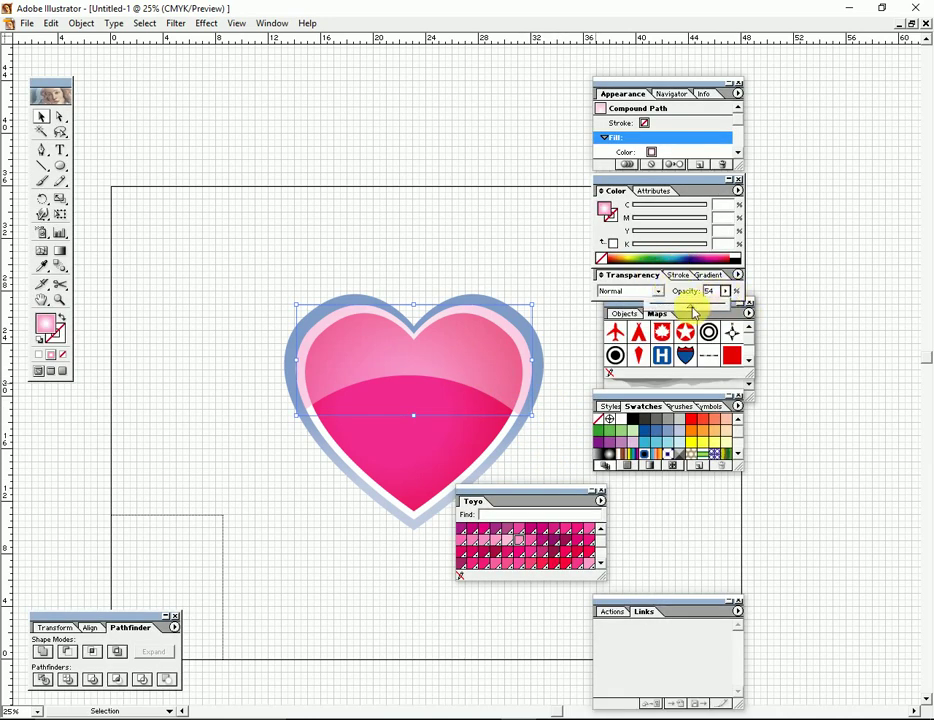
pyautogui.moveTo(688, 313); pyautogui.dragTo(684, 313)
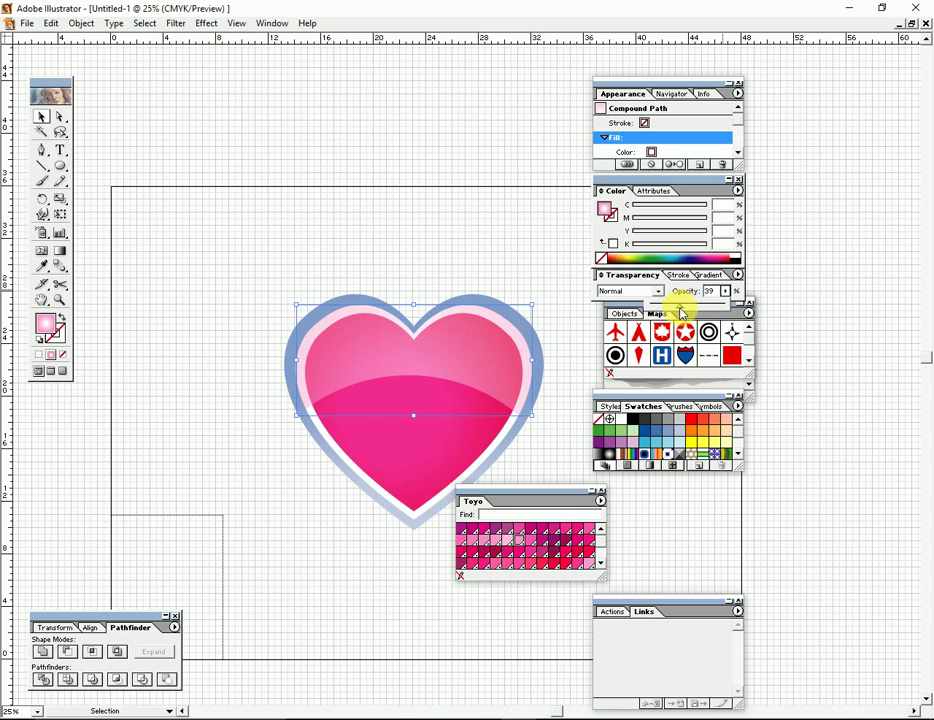
pyautogui.press('Tab')
pyautogui.click(465, 198)
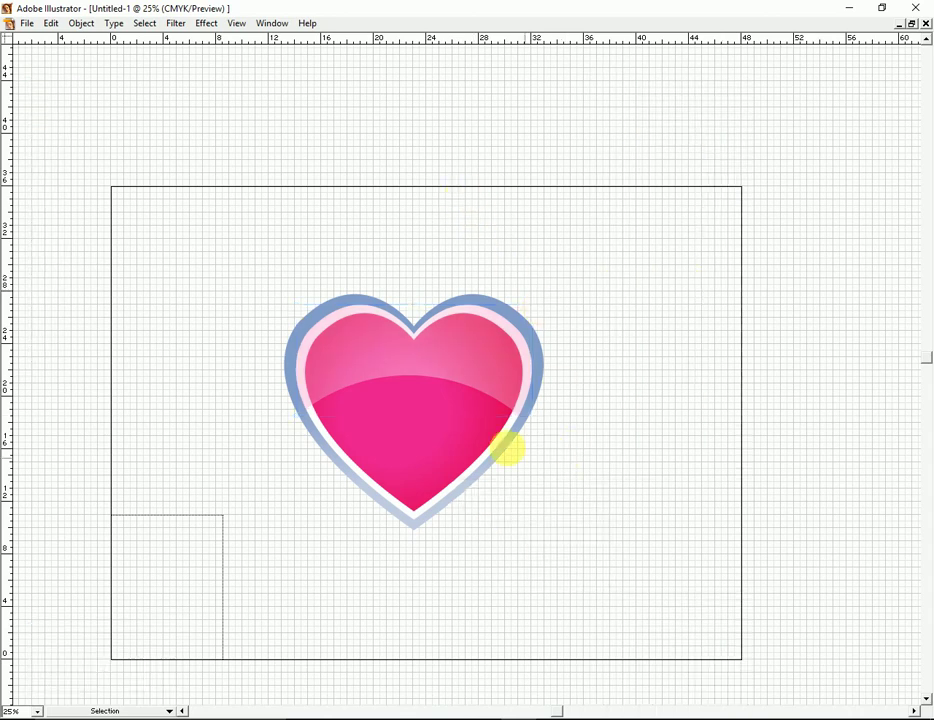
pyautogui.hotkey('ctrl', '=')
pyautogui.moveTo(434, 381); pyautogui.dragTo(314, 391)
pyautogui.hotkey('ctrl', '=')
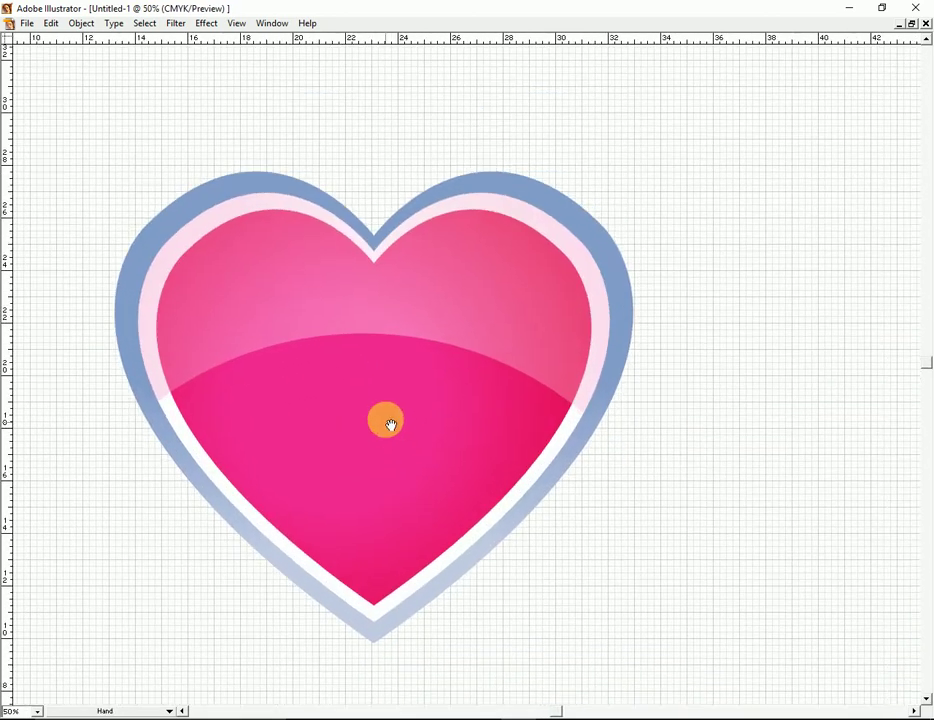
# Add a middle stop to the blue outline's gradient and save the pale blue stop as a swatch.
pyautogui.hotkey('ctrl', '-')
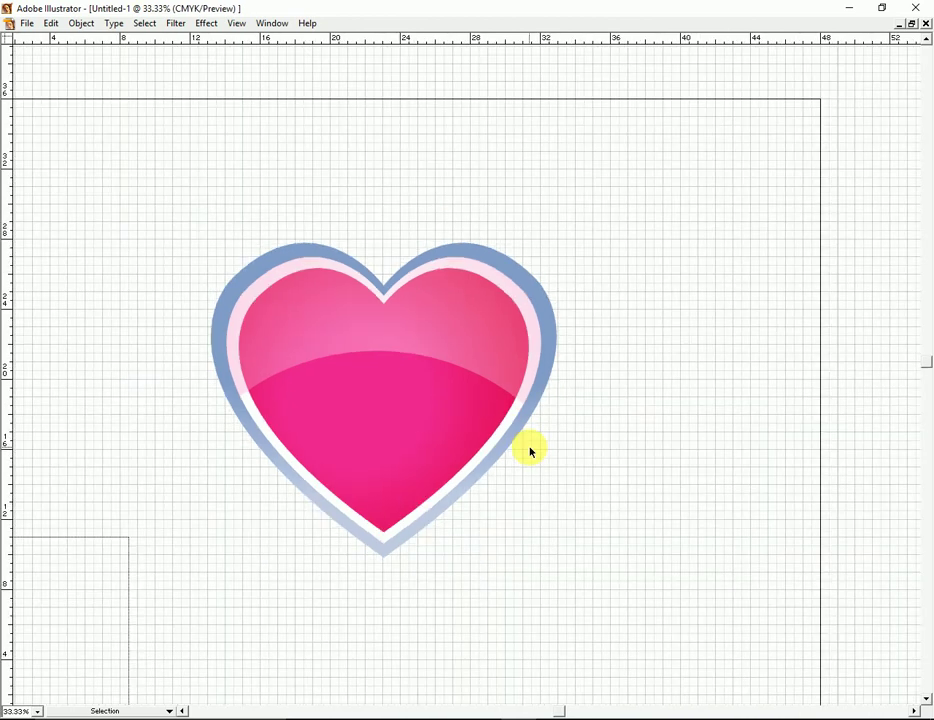
pyautogui.click(492, 463)
pyautogui.press('Tab')
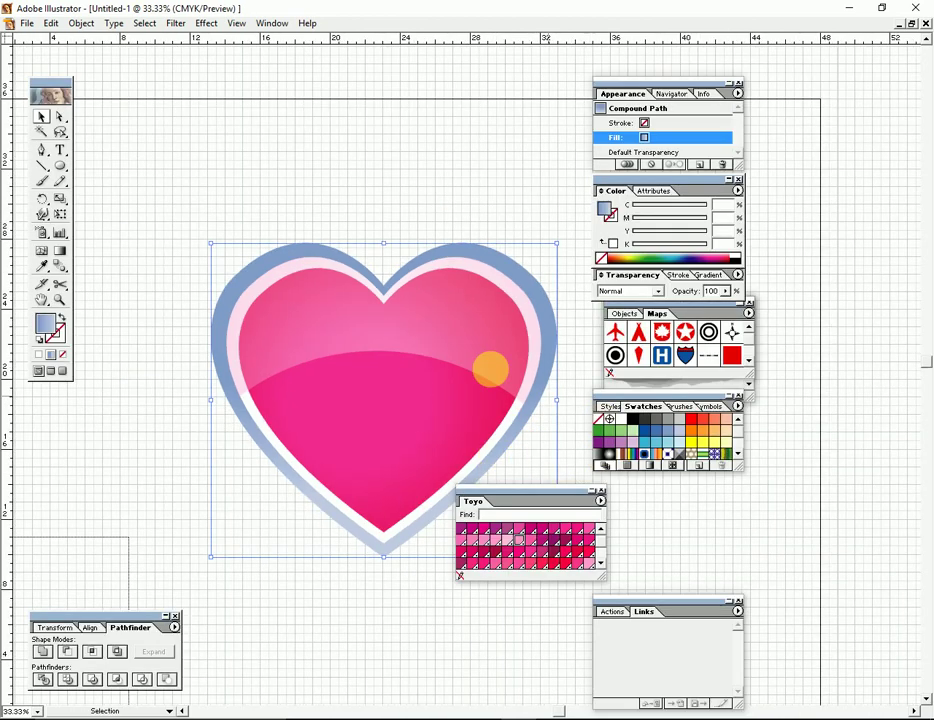
pyautogui.click(712, 276)
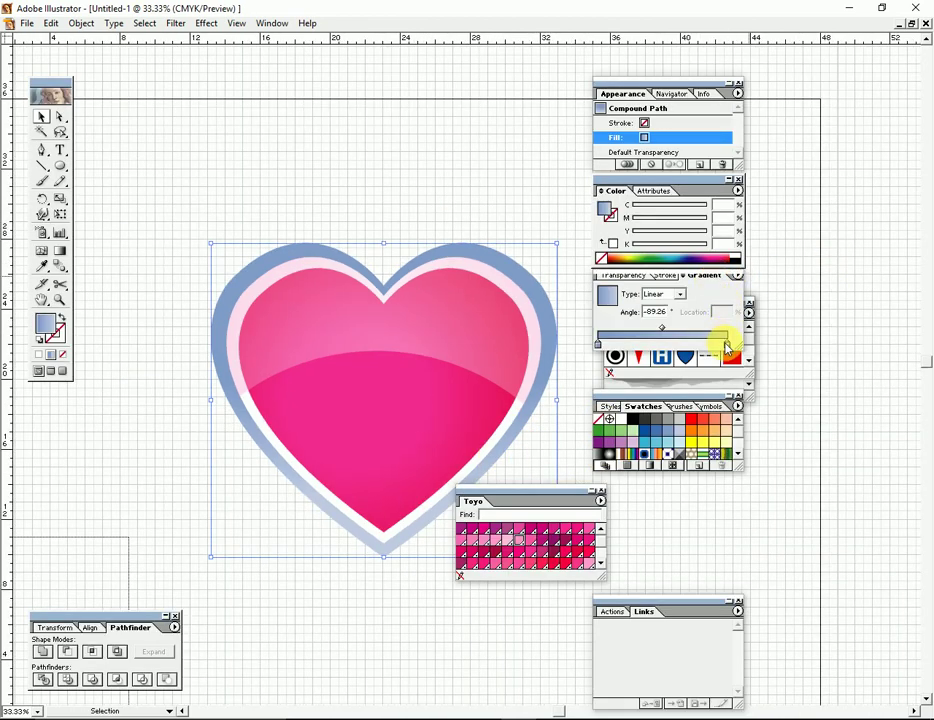
pyautogui.moveTo(726, 345); pyautogui.dragTo(682, 350)
pyautogui.click(598, 344)
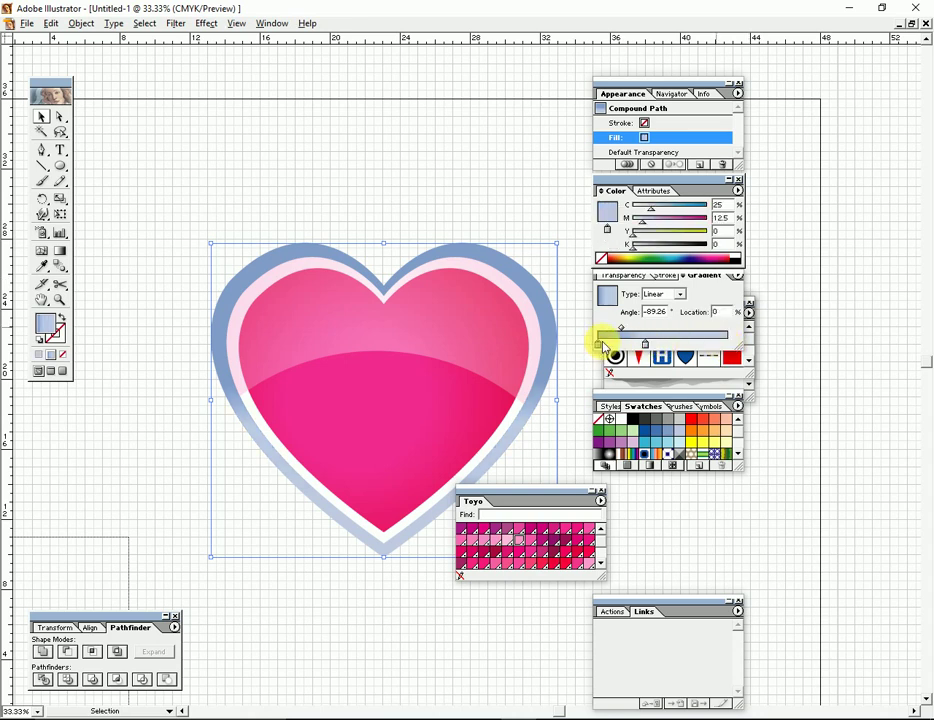
pyautogui.click(681, 346)
pyautogui.click(683, 347)
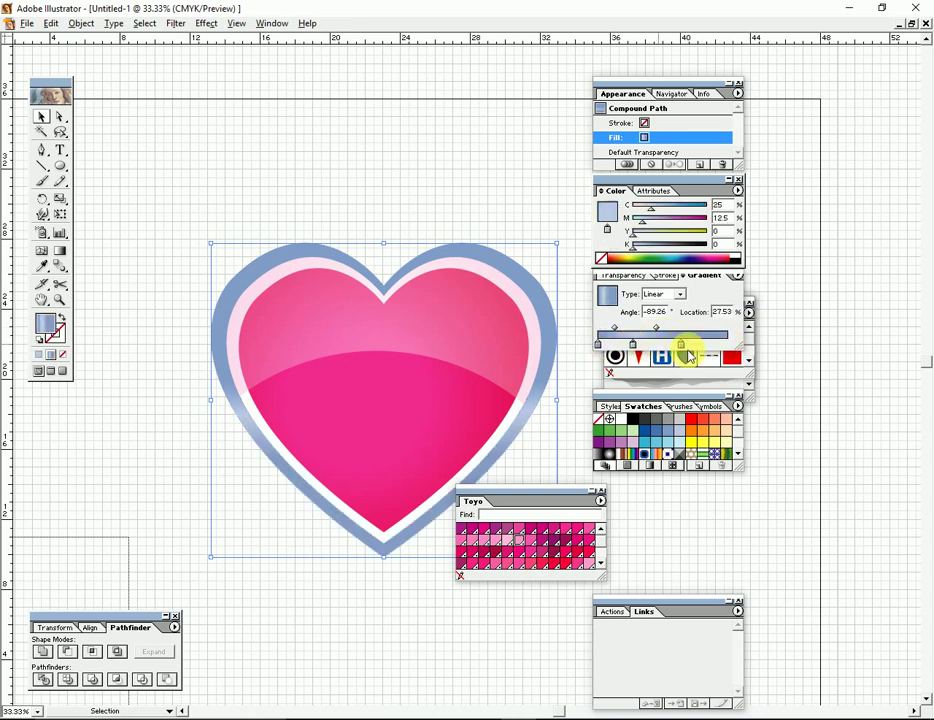
pyautogui.moveTo(667, 346); pyautogui.dragTo(683, 350)
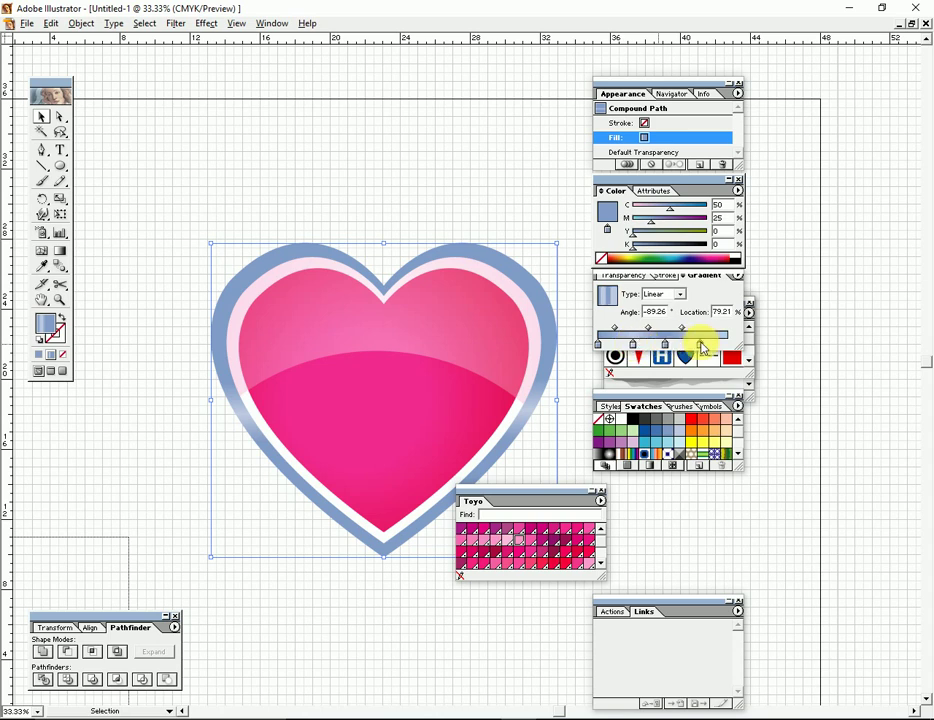
pyautogui.click(727, 345)
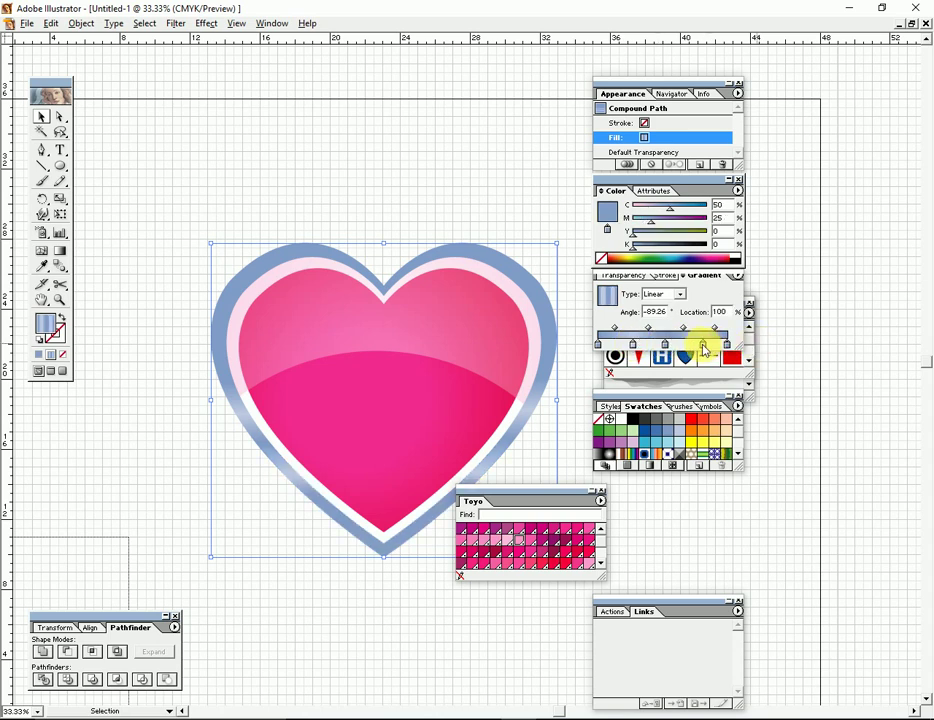
pyautogui.moveTo(700, 349); pyautogui.dragTo(708, 480)
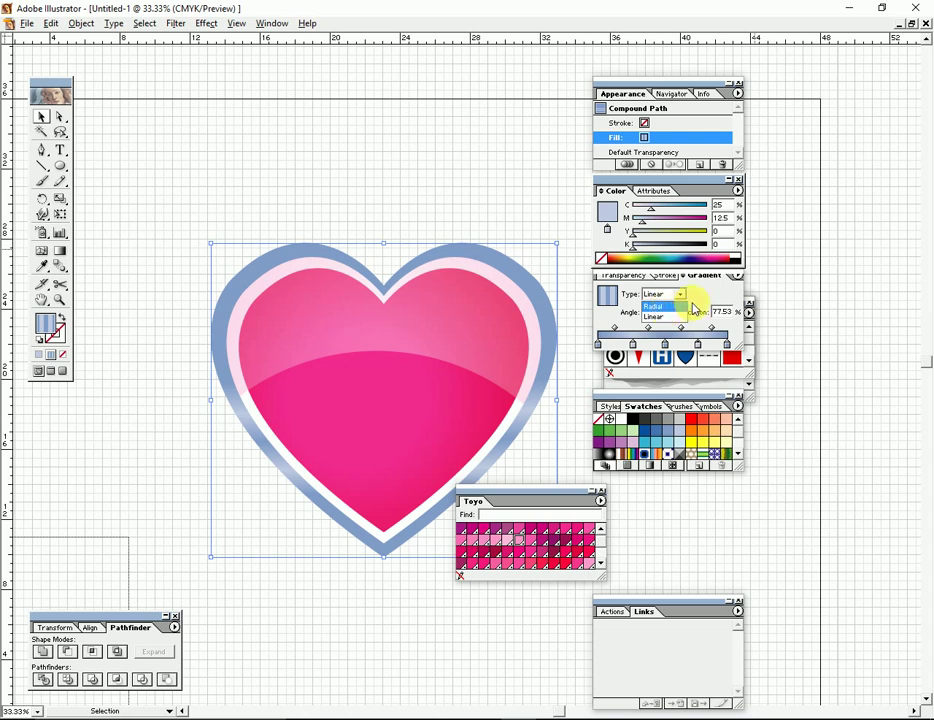
# Set the outline gradient to Linear at 45°, then redrag it across the heart to -63°.
pyautogui.click(686, 306)
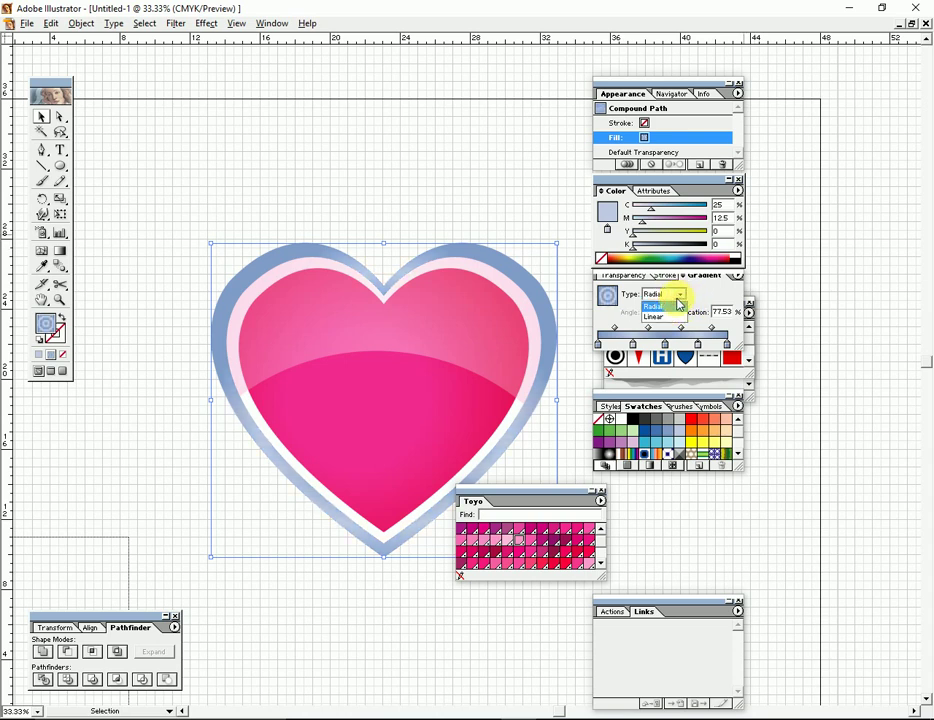
pyautogui.click(668, 318)
pyautogui.write('45')
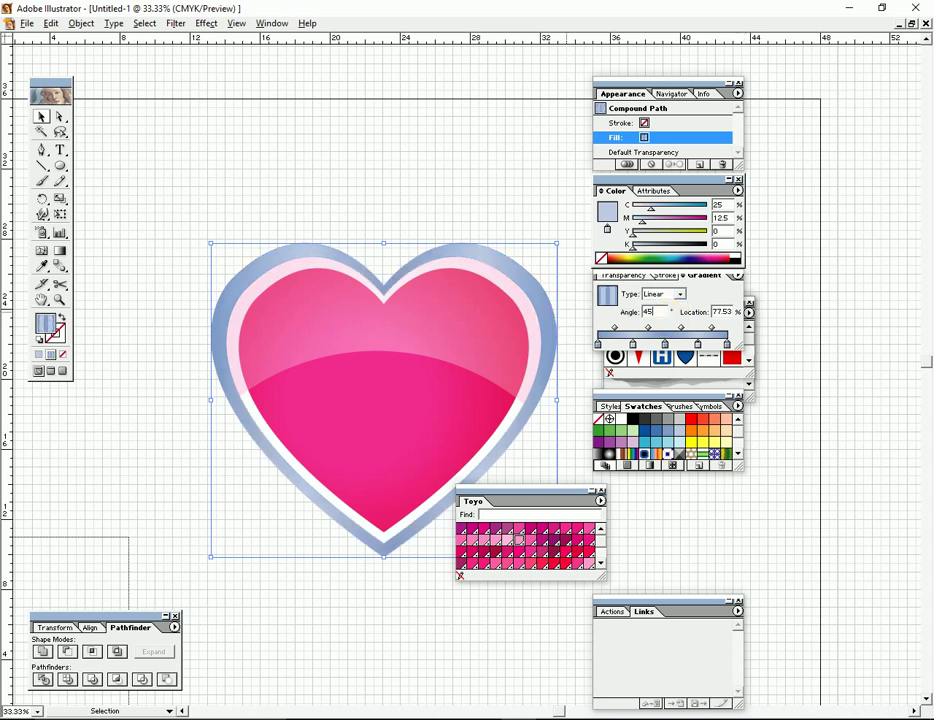
pyautogui.press('Return')
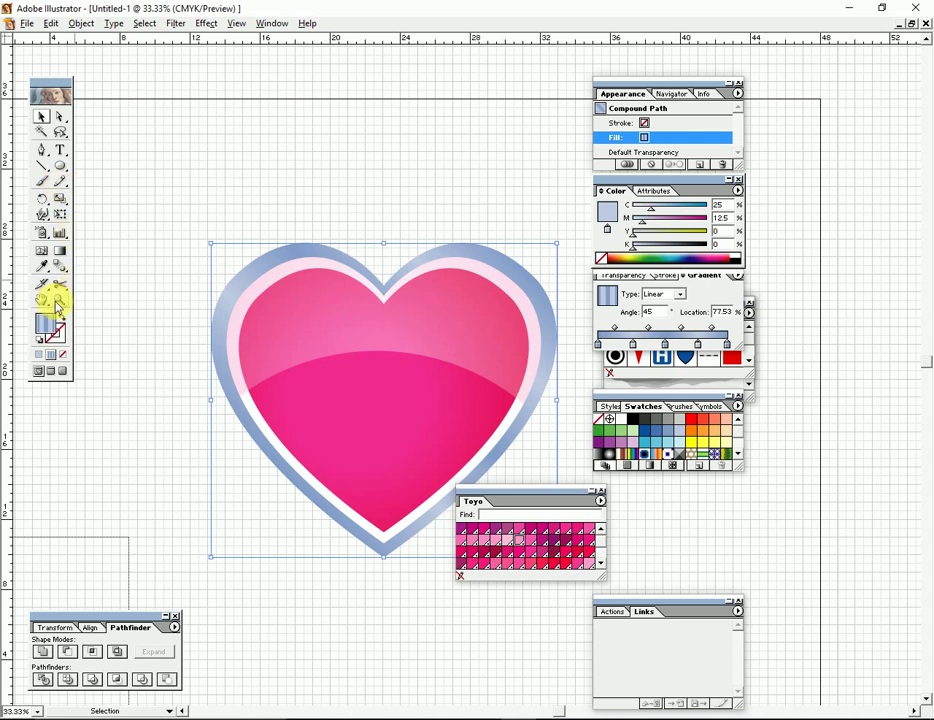
pyautogui.click(53, 255)
pyautogui.moveTo(281, 369); pyautogui.dragTo(208, 271)
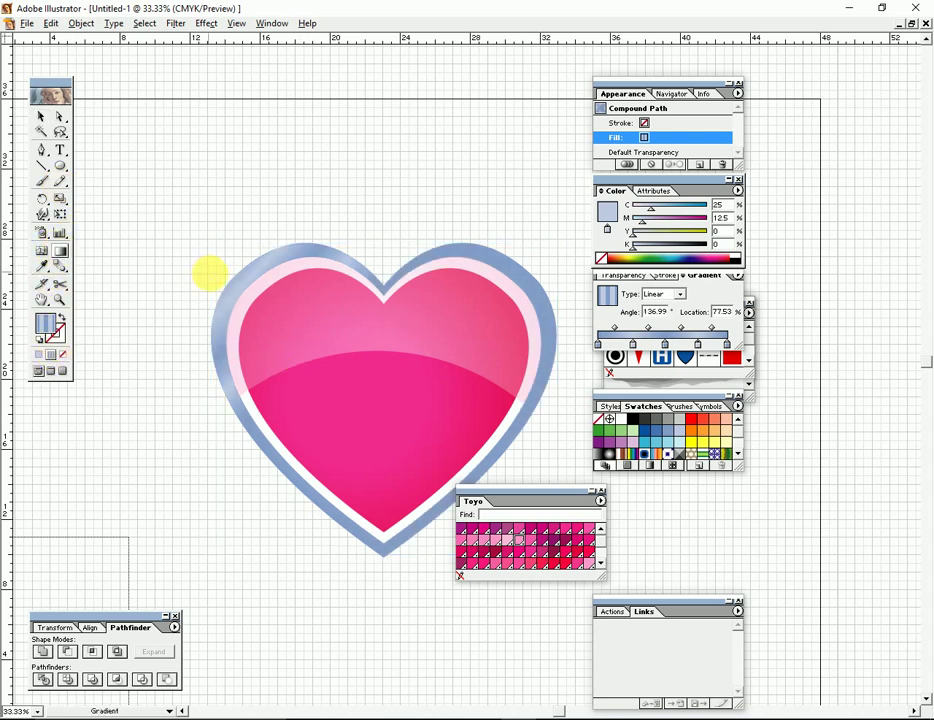
pyautogui.moveTo(356, 395); pyautogui.dragTo(412, 450)
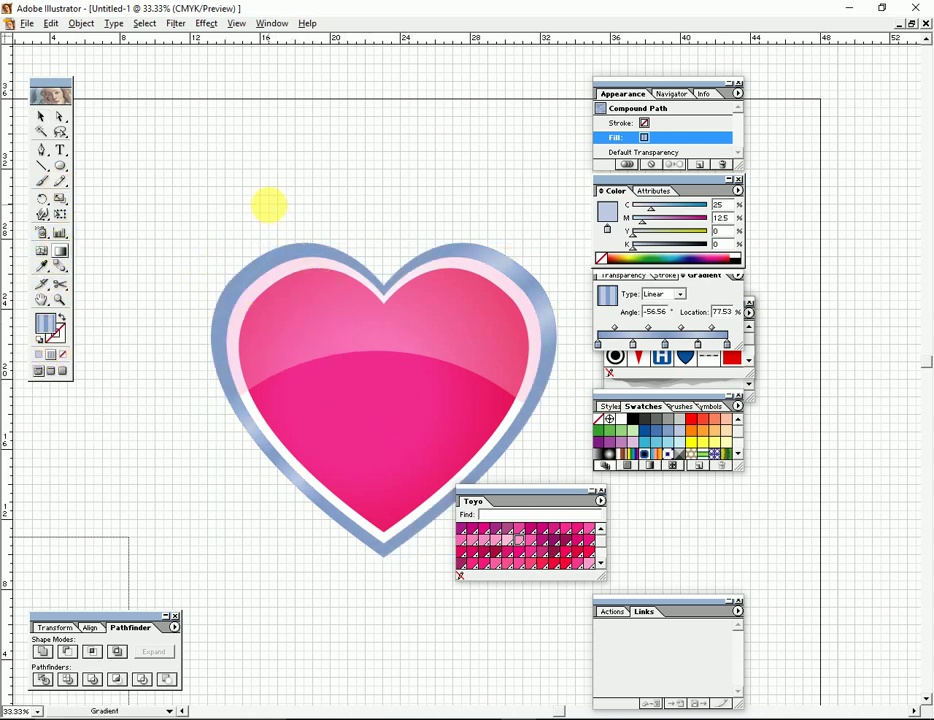
pyautogui.moveTo(267, 202); pyautogui.dragTo(432, 523)
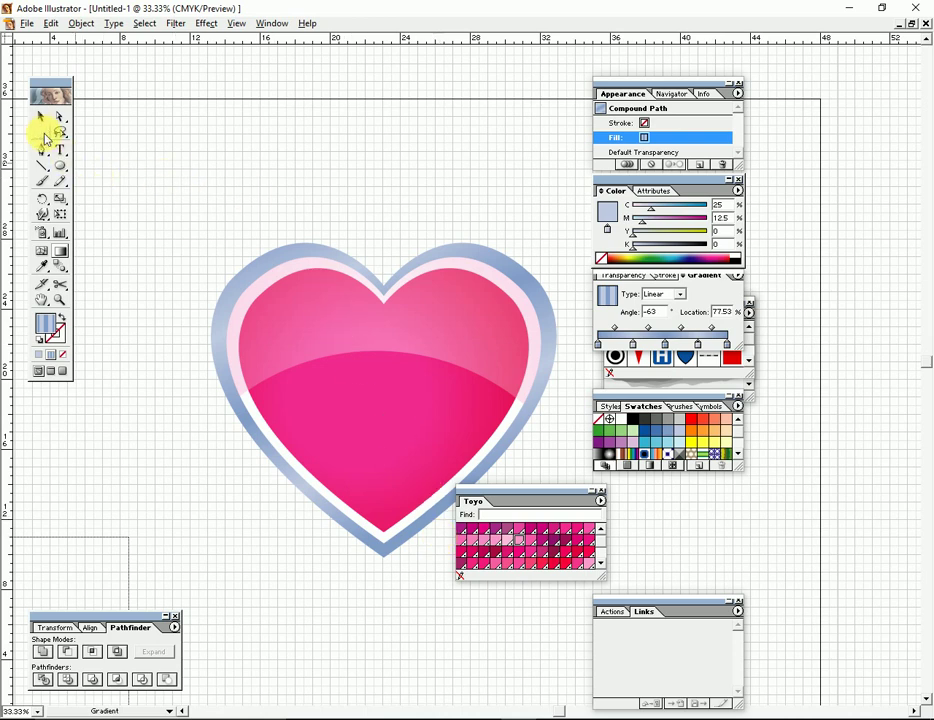
pyautogui.click(41, 120)
pyautogui.click(421, 138)
pyautogui.press('Tab')
# Move the symbol library and Toyo swatch library panels out of the way.
pyautogui.moveTo(625, 406); pyautogui.dragTo(642, 438)
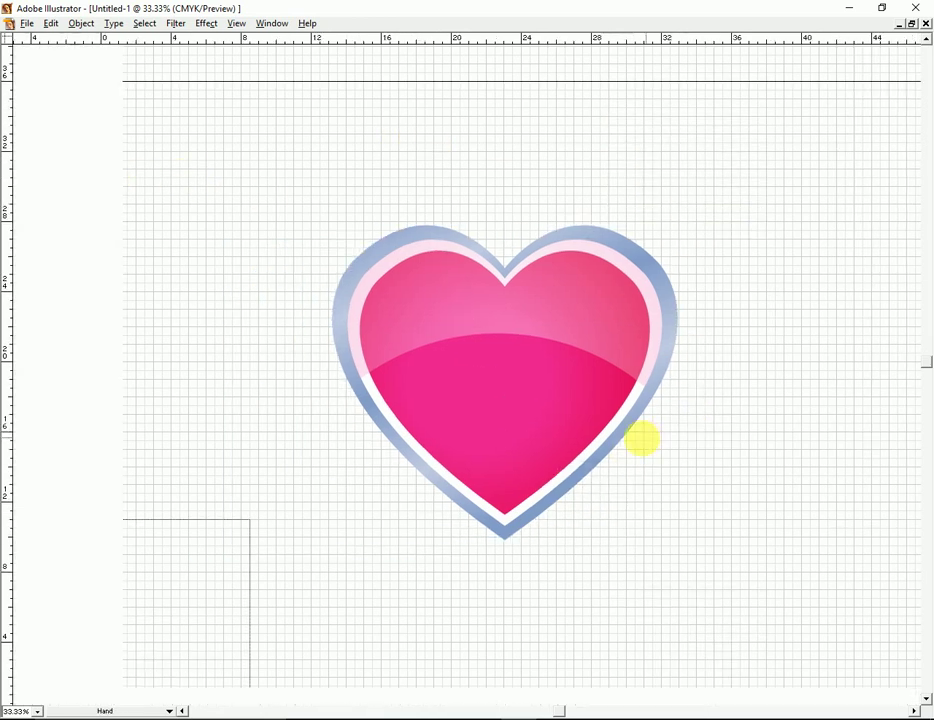
pyautogui.hotkey('ctrl', '+')
pyautogui.moveTo(590, 402); pyautogui.dragTo(665, 510)
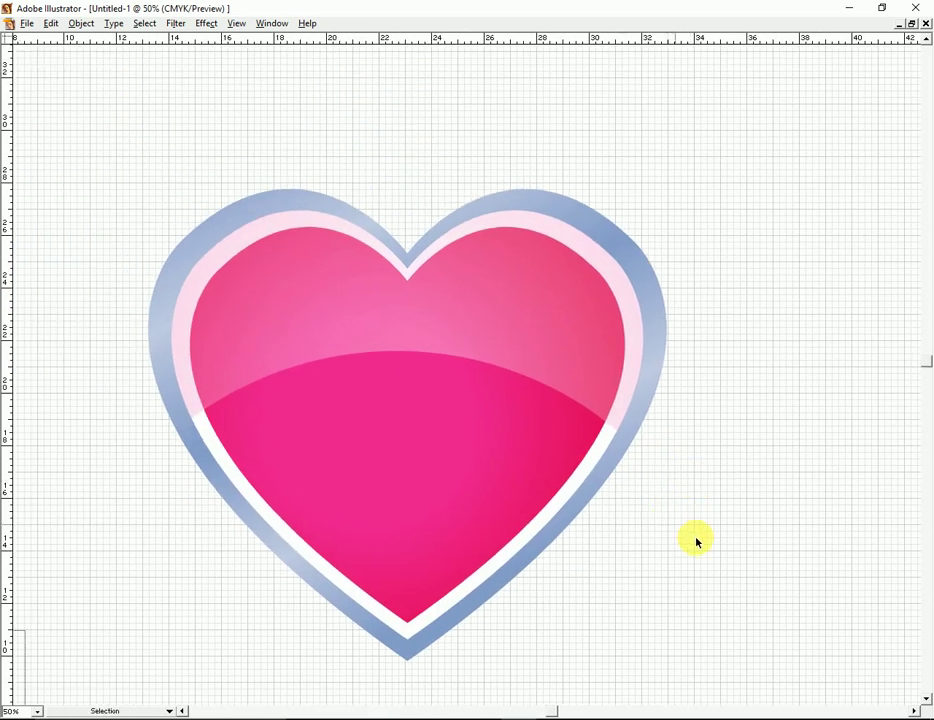
pyautogui.press('Tab')
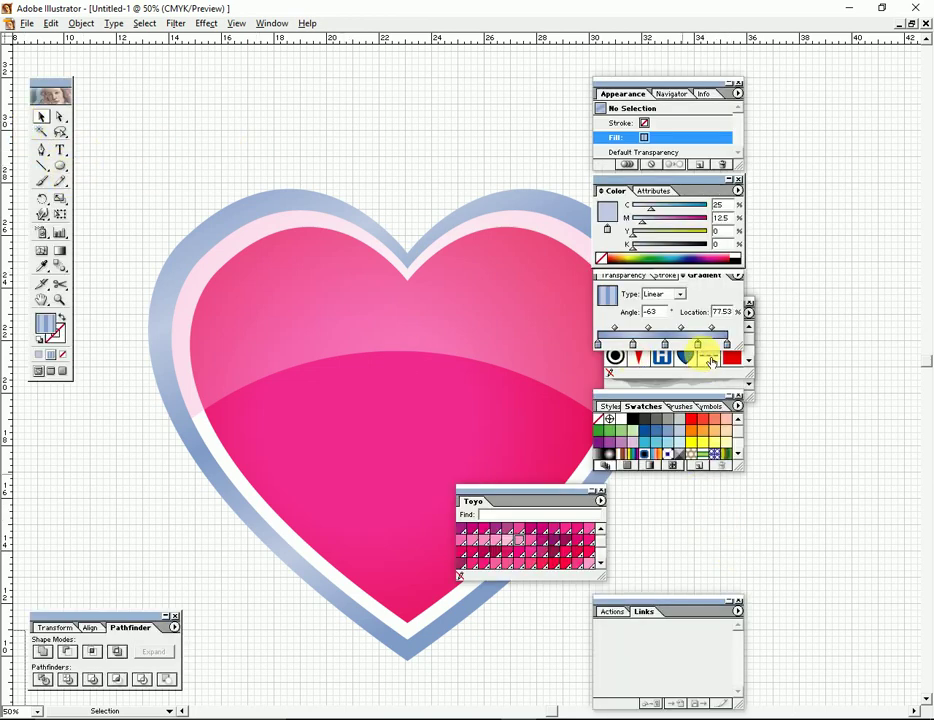
pyautogui.click(728, 376)
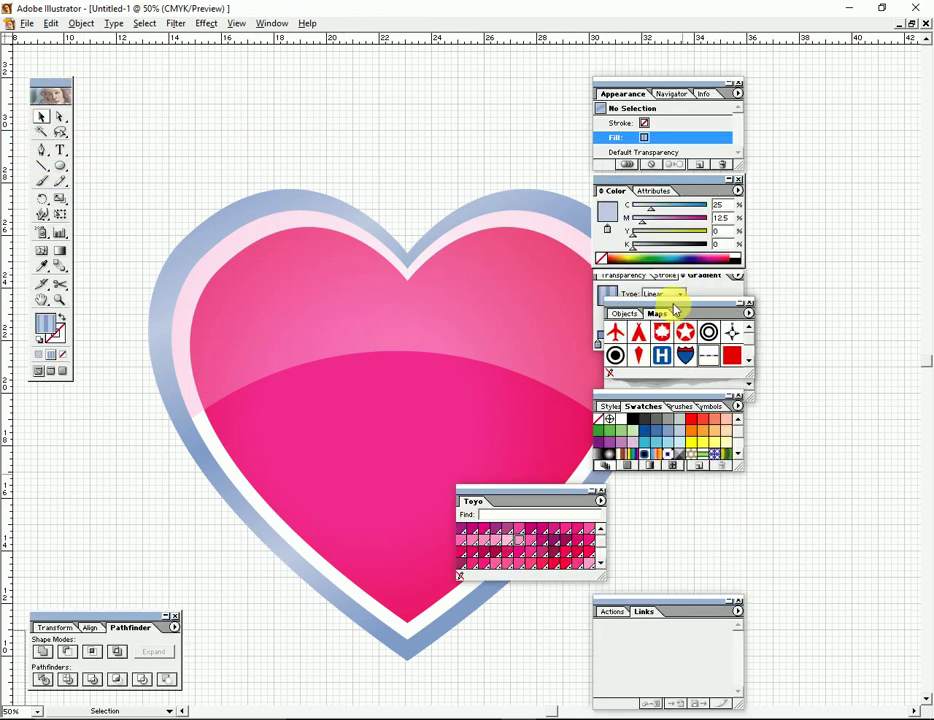
pyautogui.click(626, 314)
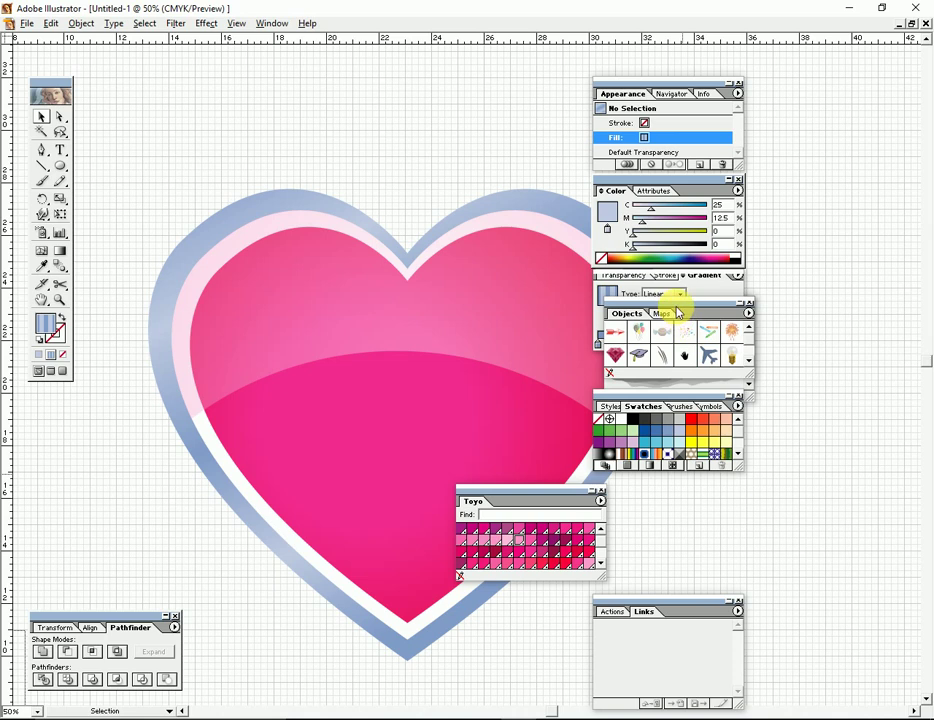
pyautogui.moveTo(670, 304); pyautogui.dragTo(832, 430)
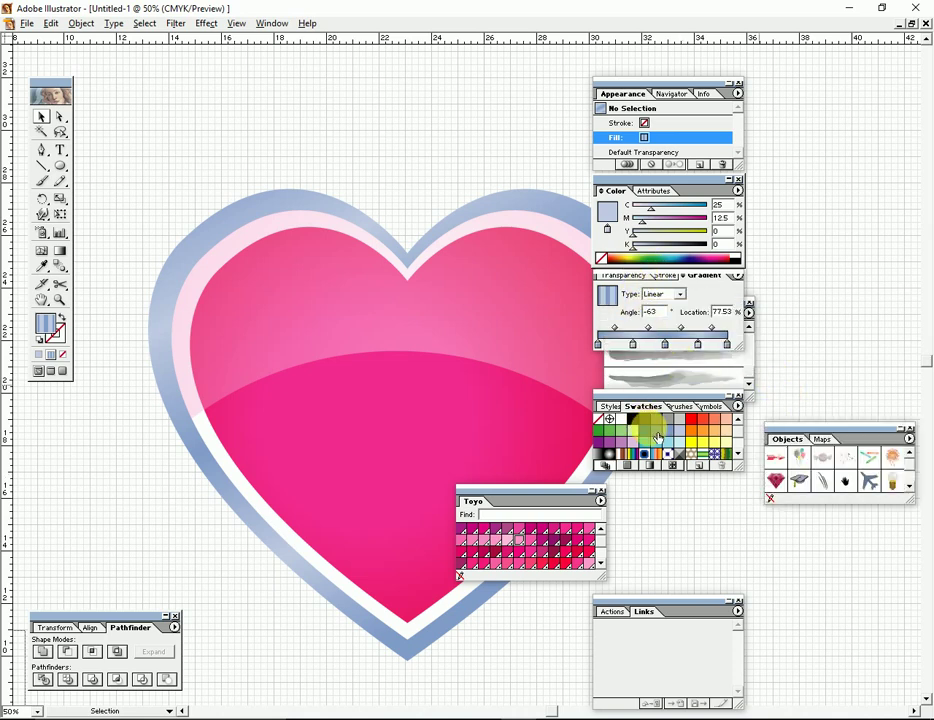
pyautogui.moveTo(529, 492)
pyautogui.mouseDown()
pyautogui.moveTo(778, 370)
pyautogui.moveTo(709, 440)
pyautogui.mouseUp()
# Show the Arrow Sample brushes and drop an arrow graphic onto the heart.
pyautogui.click(736, 359)
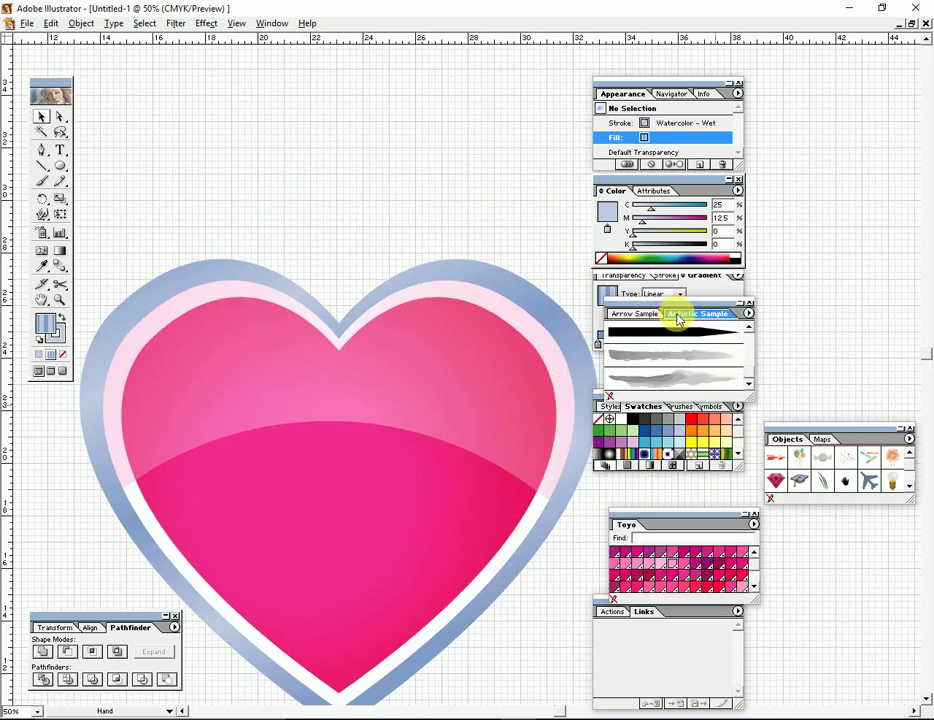
pyautogui.click(640, 314)
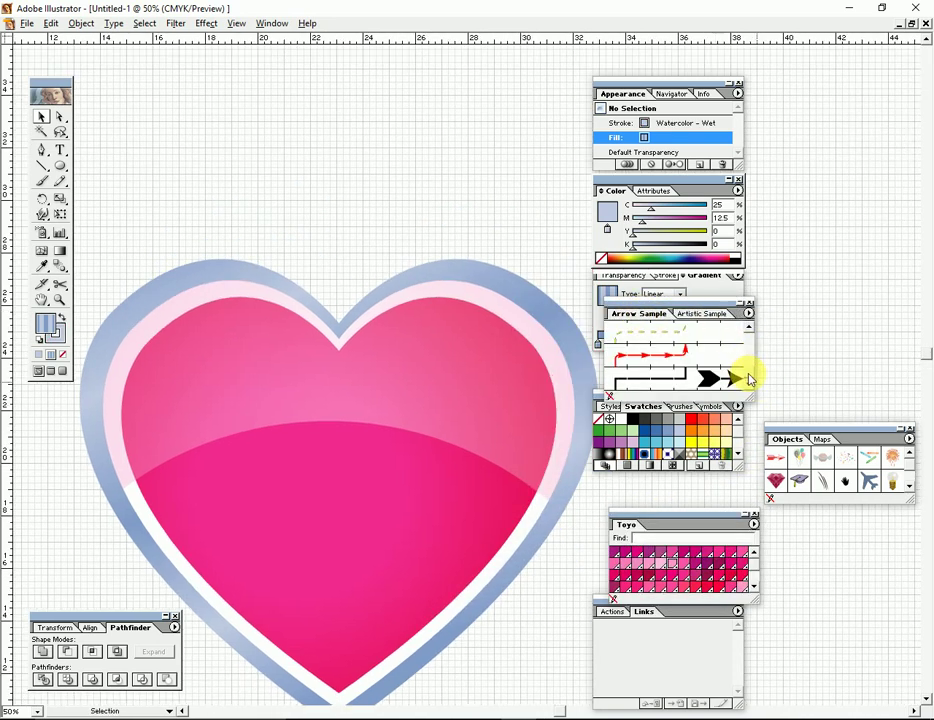
pyautogui.scroll(-3, 750, 378)
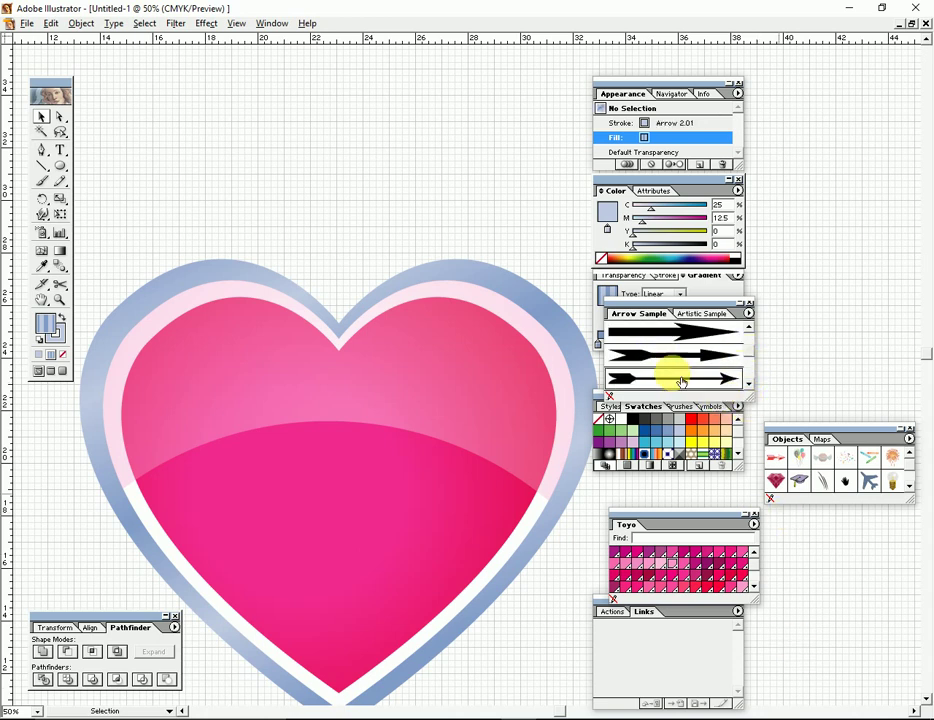
pyautogui.moveTo(681, 382)
pyautogui.mouseDown()
pyautogui.moveTo(478, 233)
pyautogui.moveTo(575, 232)
pyautogui.moveTo(594, 546)
pyautogui.moveTo(559, 356)
pyautogui.mouseUp()
# Rotate the arrow to point down-right and move it below-left of the heart.
pyautogui.click(479, 231)
pyautogui.press('Tab')
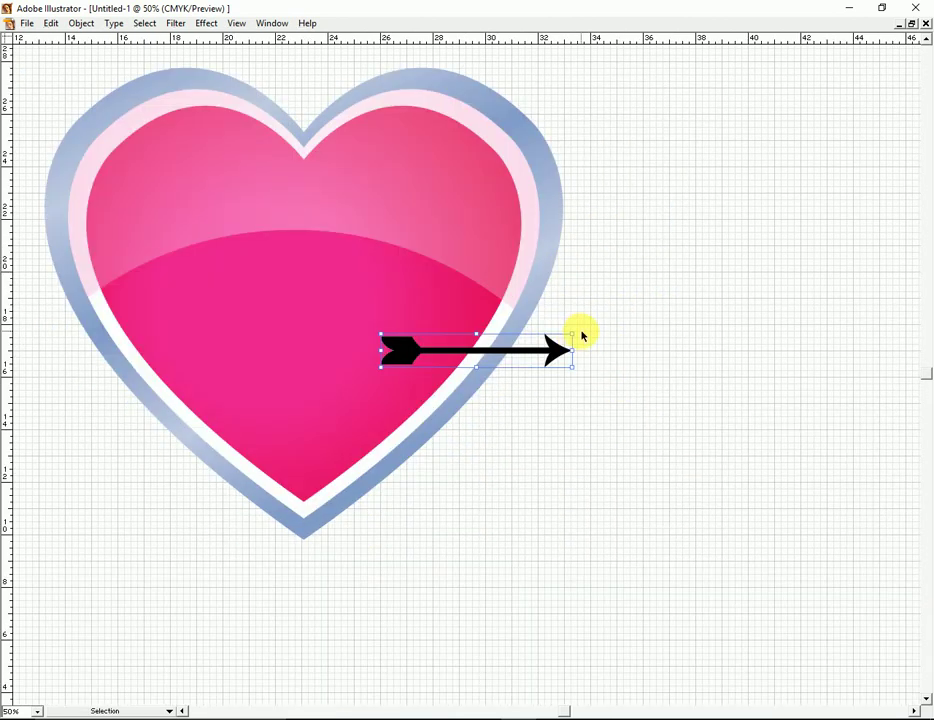
pyautogui.moveTo(588, 343)
pyautogui.mouseDown()
pyautogui.moveTo(593, 408)
pyautogui.moveTo(482, 350)
pyautogui.moveTo(540, 448)
pyautogui.mouseUp()
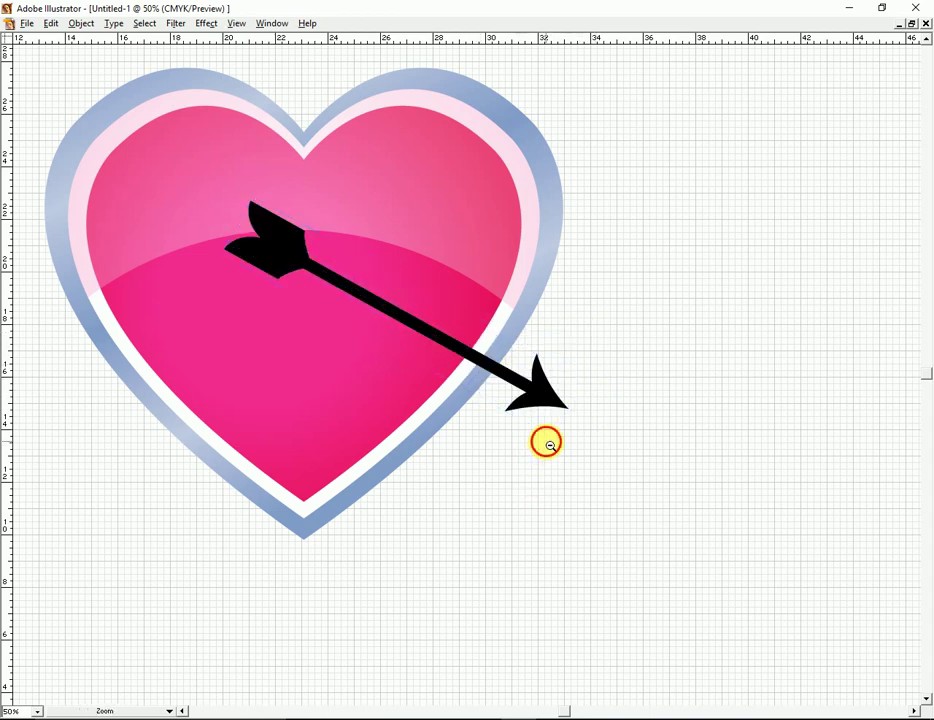
pyautogui.keyDown('ctrl'); pyautogui.keyDown('alt'); pyautogui.click(546, 442); pyautogui.keyUp('alt'); pyautogui.keyUp('ctrl')
pyautogui.moveTo(690, 436); pyautogui.dragTo(436, 567)
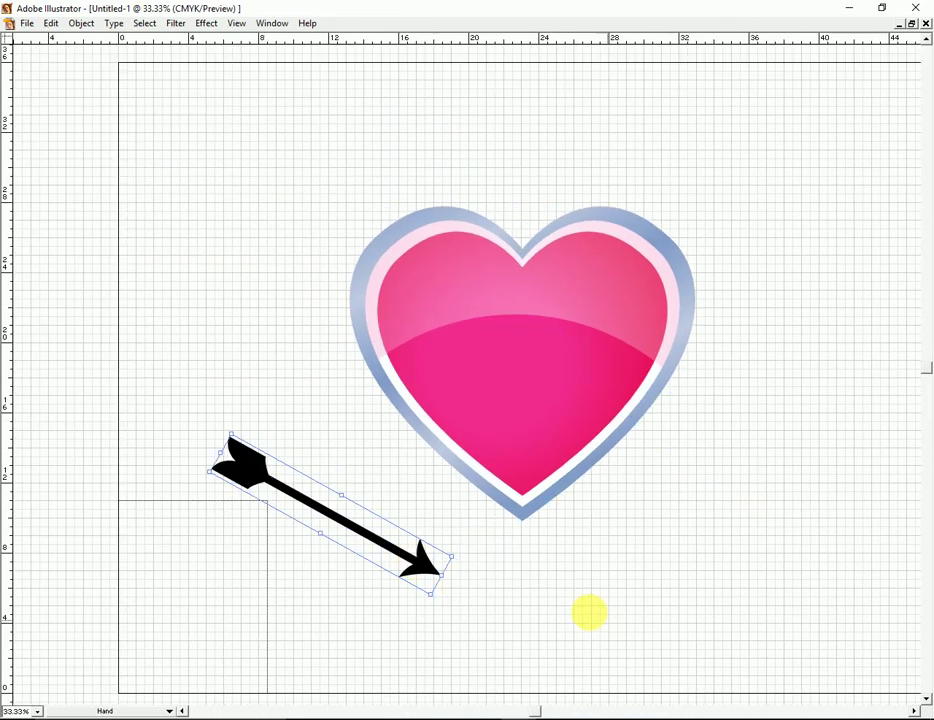
pyautogui.hscroll(-3, 700, 630)
pyautogui.press('Tab')
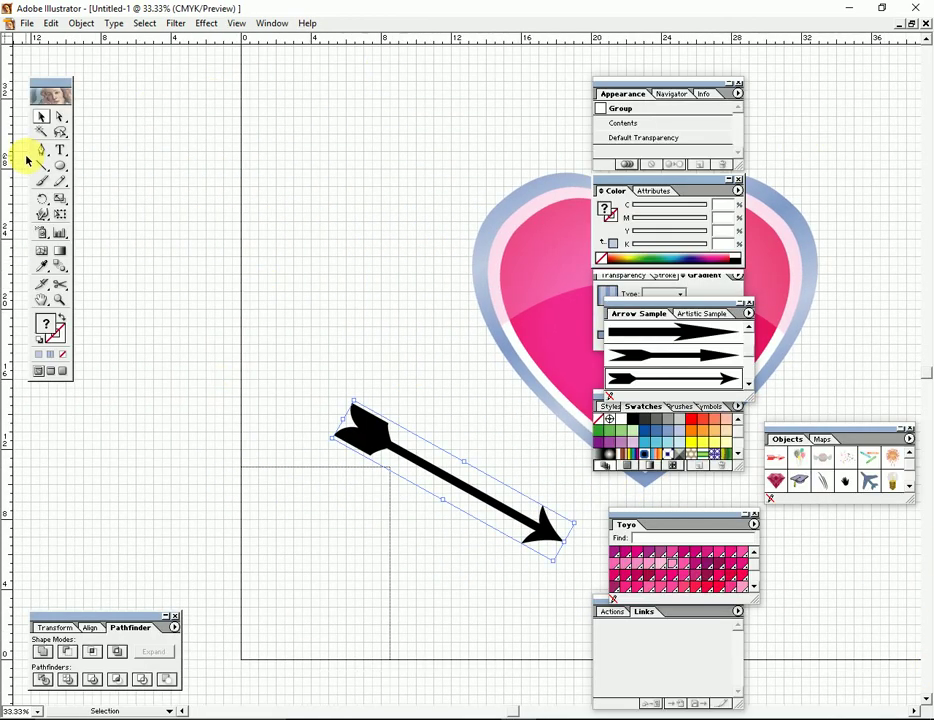
pyautogui.moveTo(60, 172)
pyautogui.mouseDown()
pyautogui.moveTo(94, 176)
pyautogui.moveTo(71, 171)
pyautogui.mouseUp()
# Draw a rectangle to the left of the arrow's tail.
pyautogui.press('Tab')
pyautogui.moveTo(297, 328); pyautogui.dragTo(402, 518)
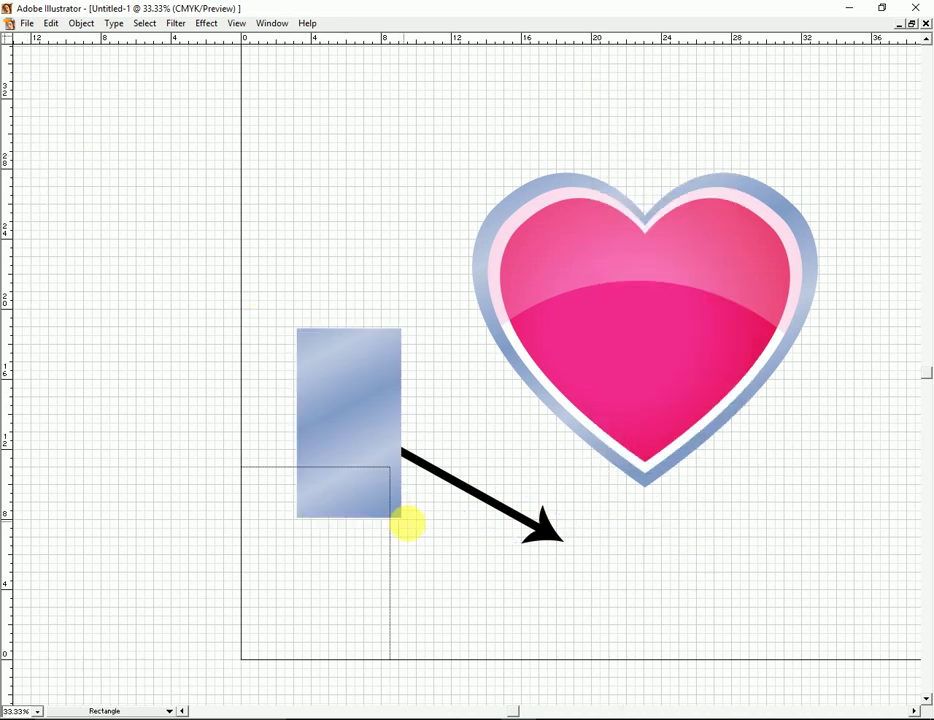
pyautogui.press('v')
pyautogui.press('Tab')
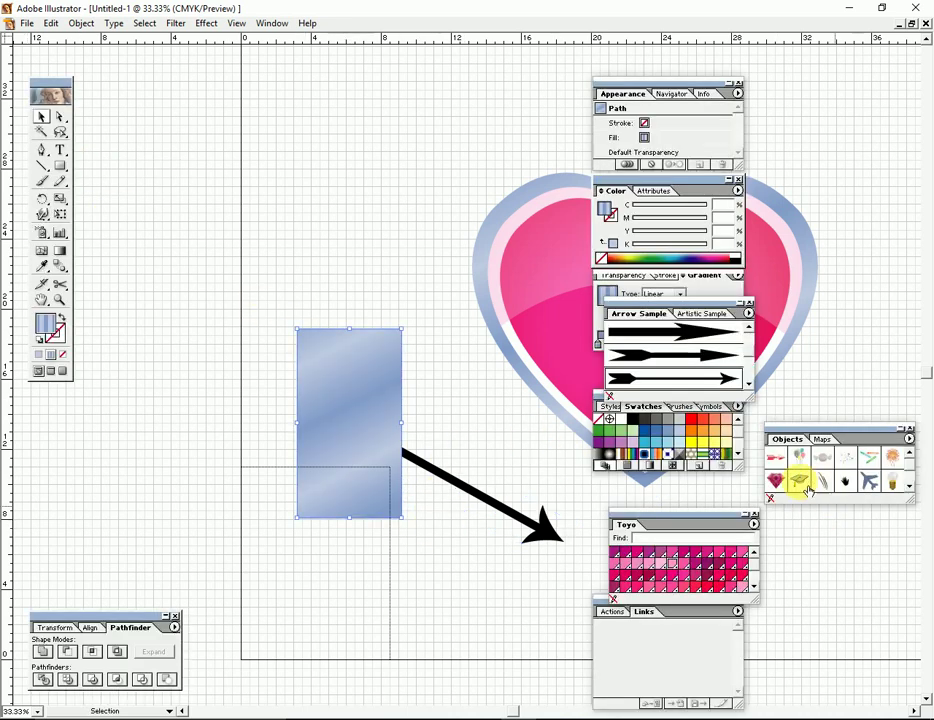
# Enlarge the rectangle about its centre and set its fill to None.
pyautogui.press('Tab')
pyautogui.moveTo(402, 328)
pyautogui.mouseDown()
pyautogui.moveTo(415, 305)
pyautogui.moveTo(511, 381)
pyautogui.moveTo(473, 342)
pyautogui.mouseUp()
pyautogui.press('Tab')
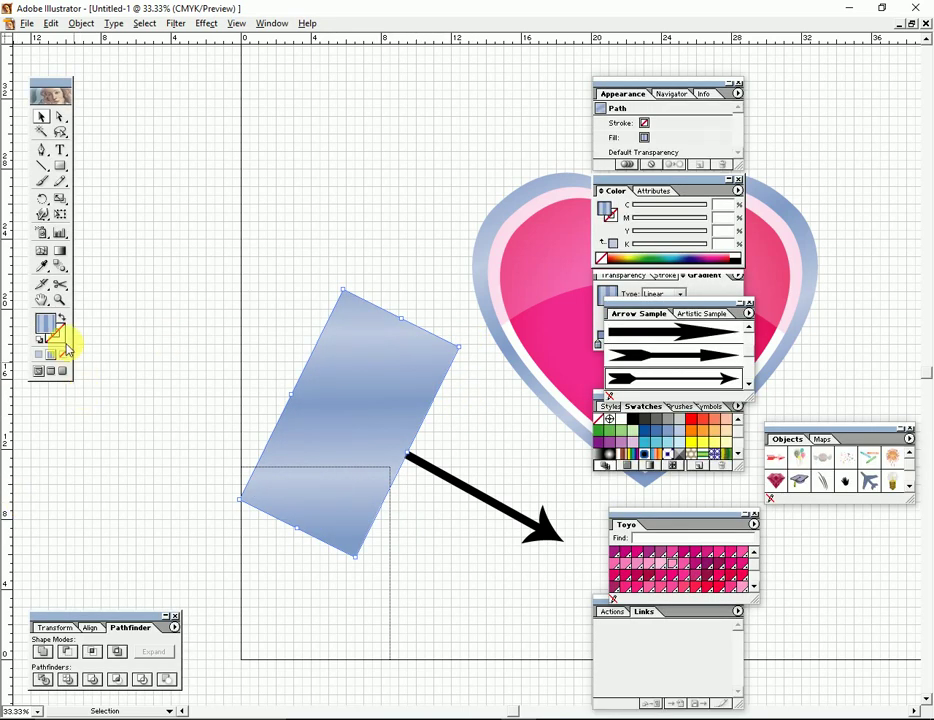
pyautogui.click(39, 354)
pyautogui.click(64, 355)
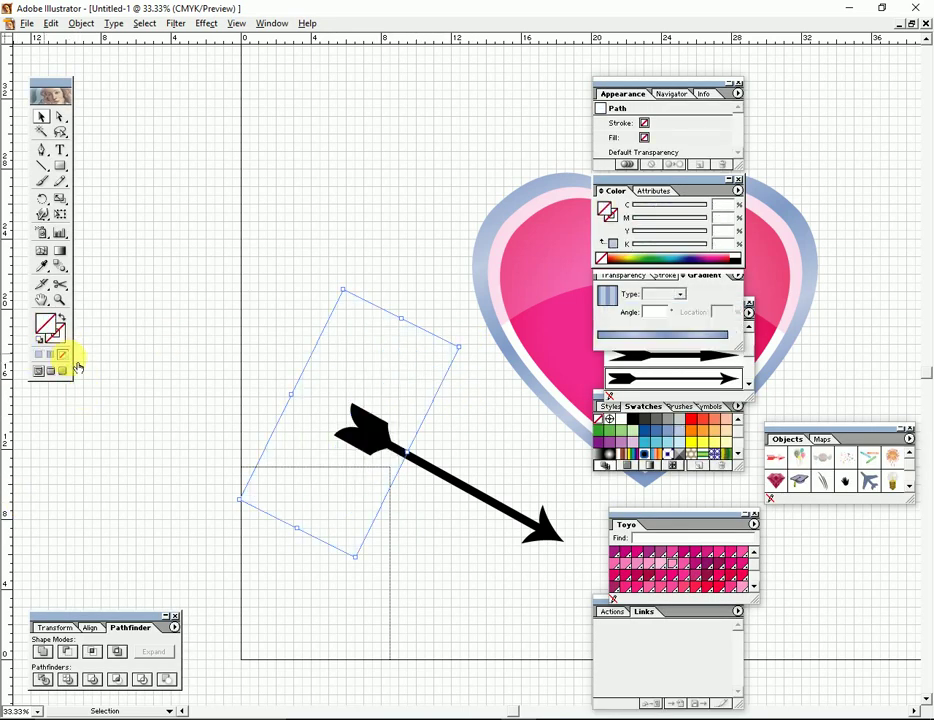
# Reposition and trim the rotated rectangle so it frames the arrow's tail.
pyautogui.press('Tab')
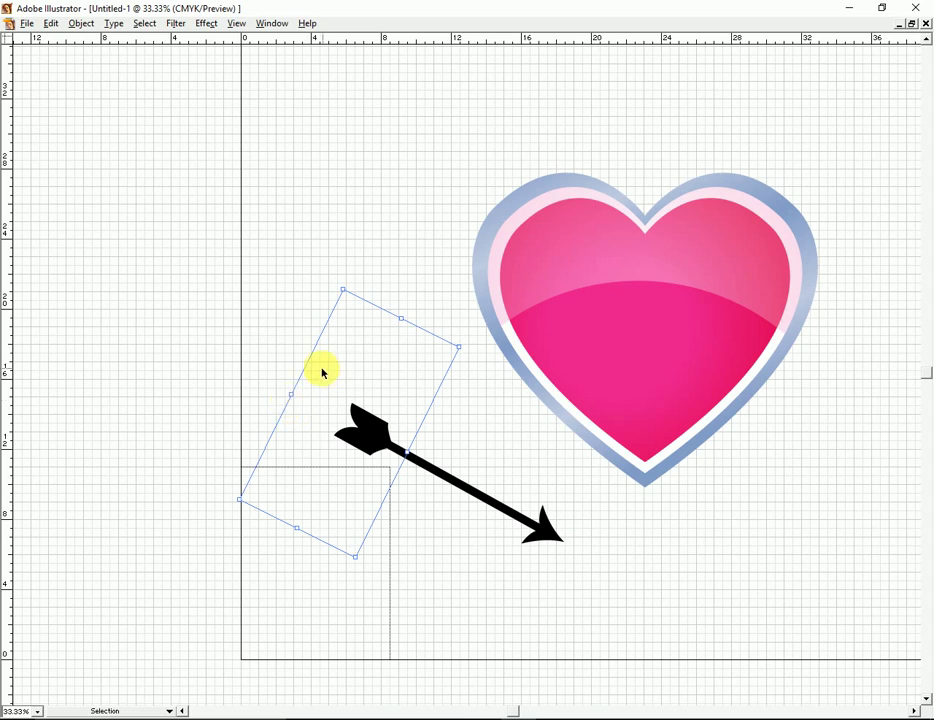
pyautogui.moveTo(308, 367); pyautogui.dragTo(333, 382)
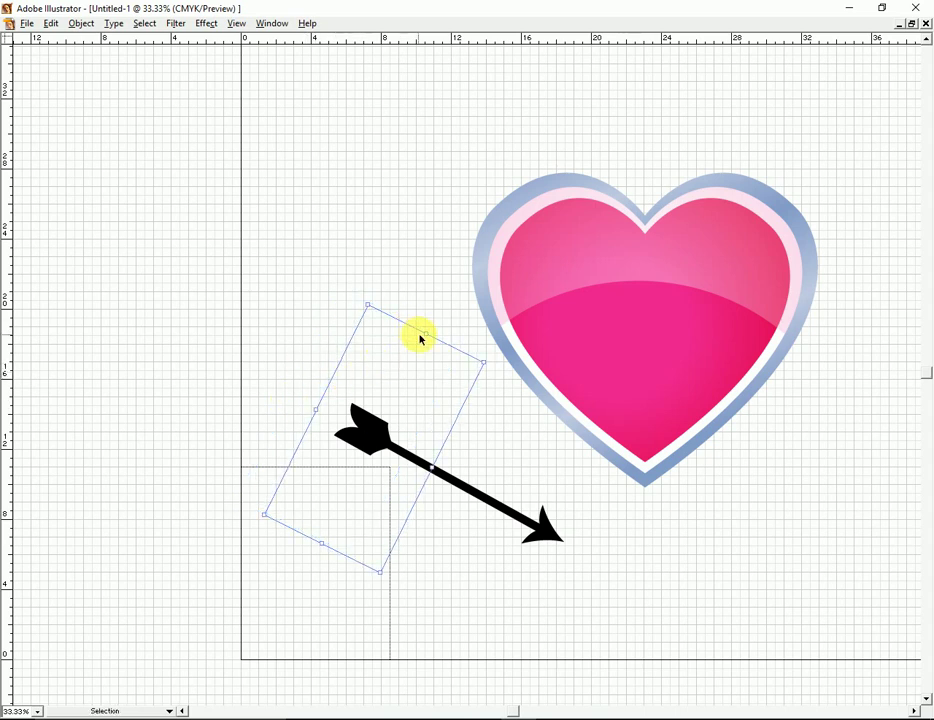
pyautogui.moveTo(438, 343); pyautogui.dragTo(417, 370)
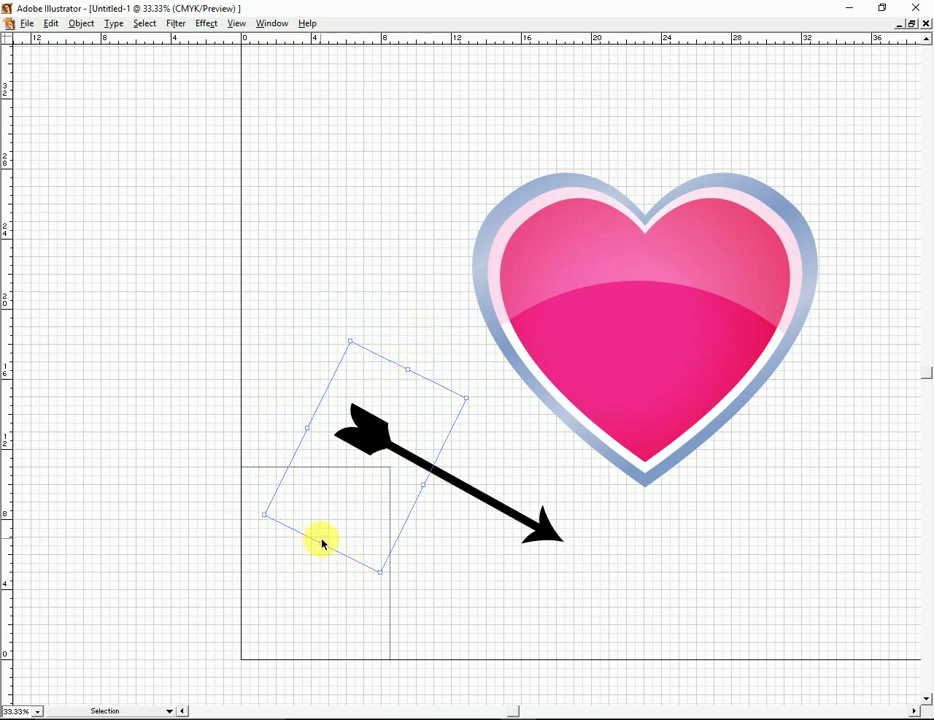
pyautogui.moveTo(320, 544); pyautogui.dragTo(340, 507)
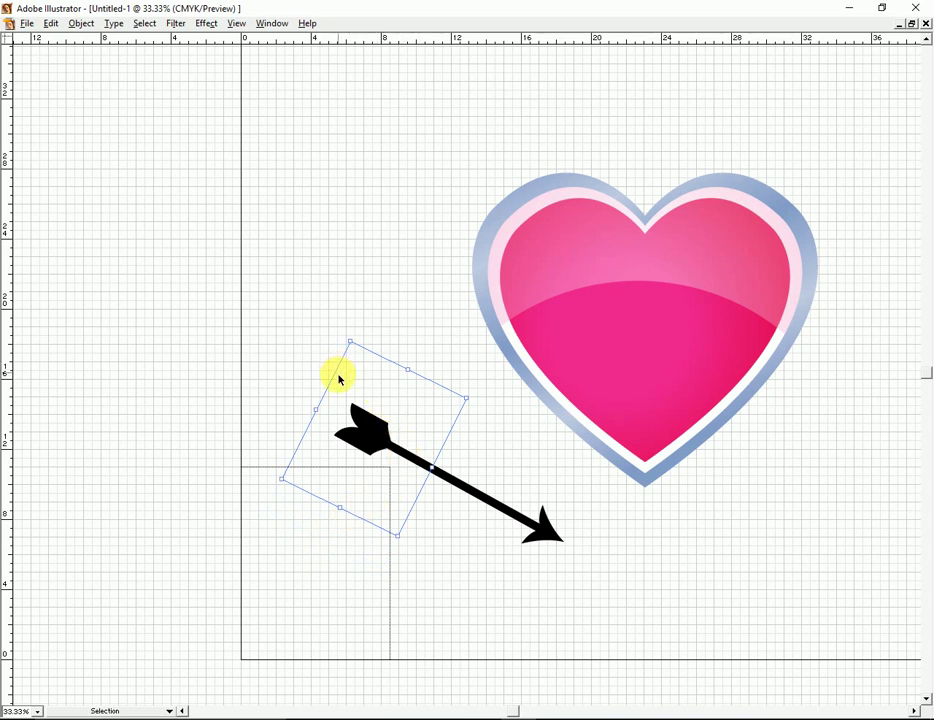
pyautogui.moveTo(425, 472); pyautogui.dragTo(462, 523)
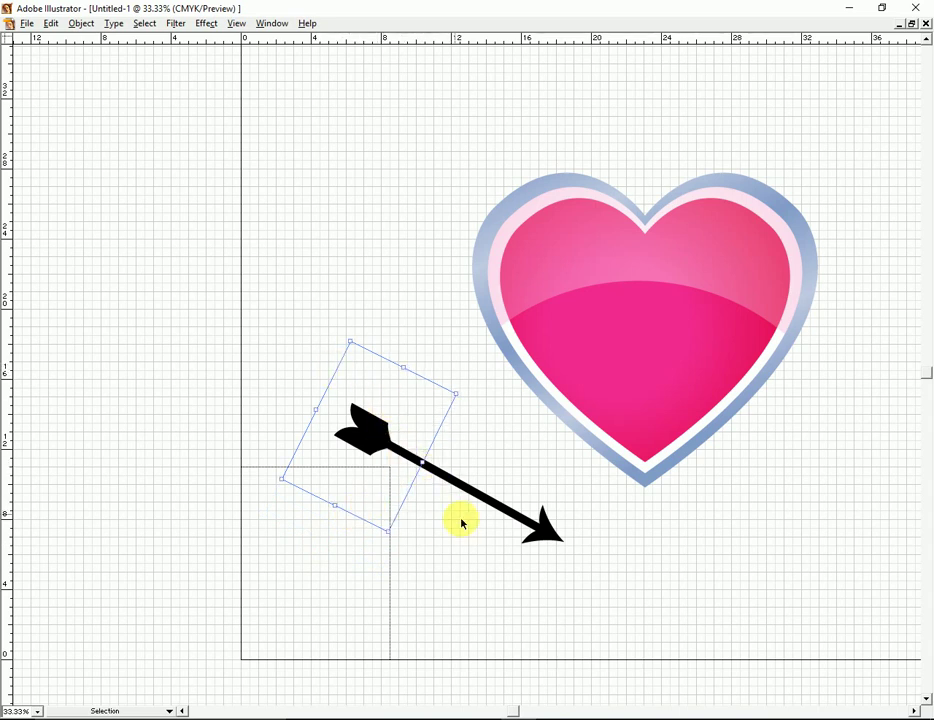
# Select the invisible rotated rectangle and fill it light blue.
pyautogui.click(355, 425)
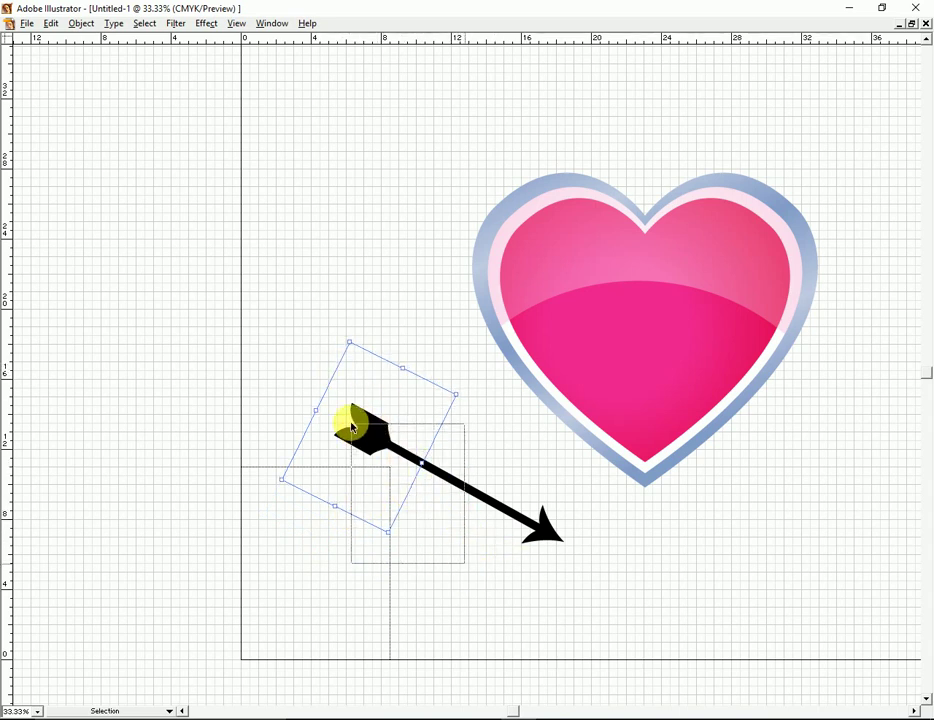
pyautogui.press('Tab')
pyautogui.press('Tab')
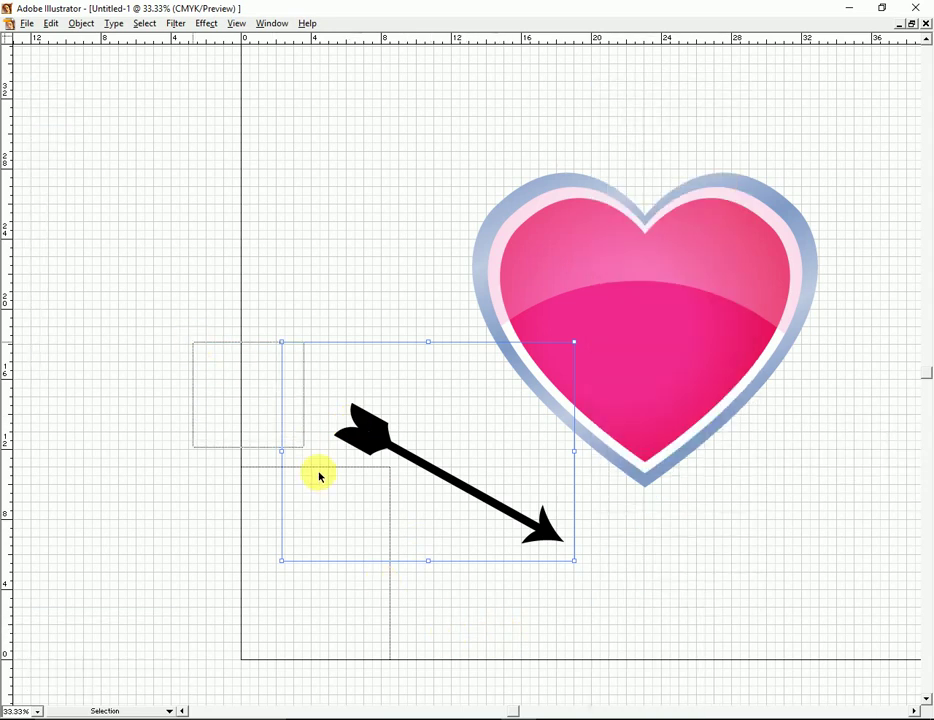
pyautogui.click(133, 421)
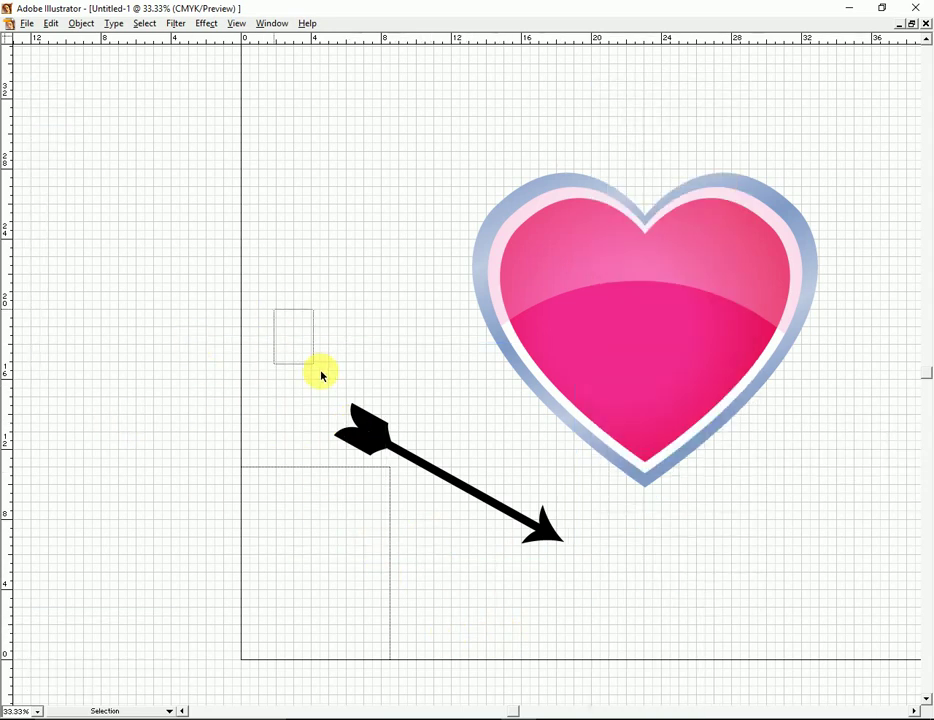
pyautogui.moveTo(273, 309); pyautogui.dragTo(340, 375)
pyautogui.press('Tab')
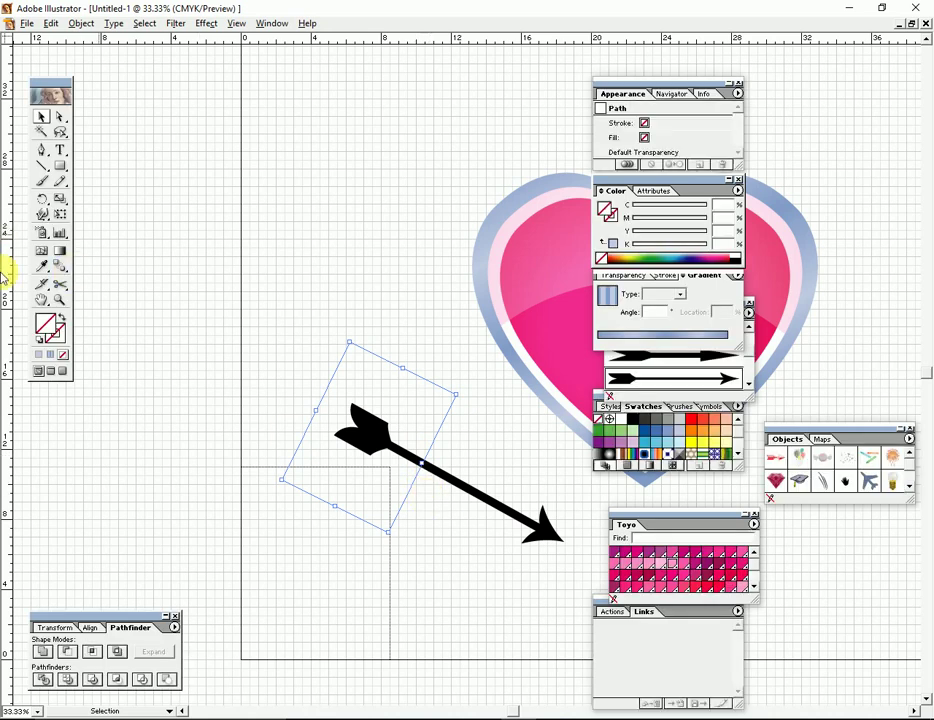
pyautogui.click(50, 358)
# Divide the rectangle and arrow with Pathfinder Divide and ungroup the pieces.
pyautogui.press('Tab')
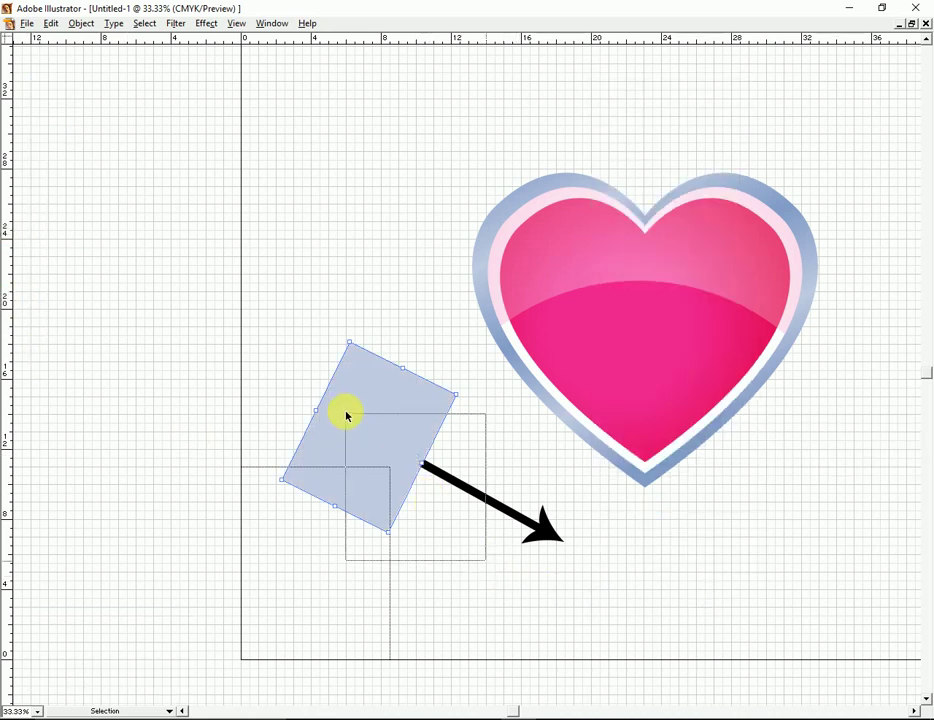
pyautogui.moveTo(486, 559); pyautogui.dragTo(346, 413)
pyautogui.press('Tab')
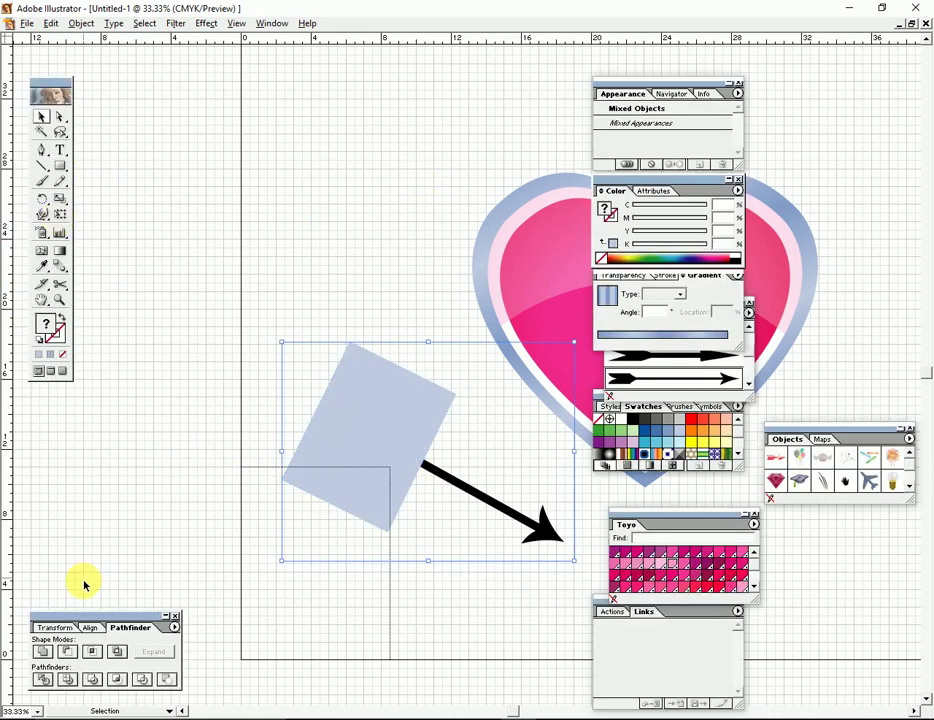
pyautogui.click(43, 680)
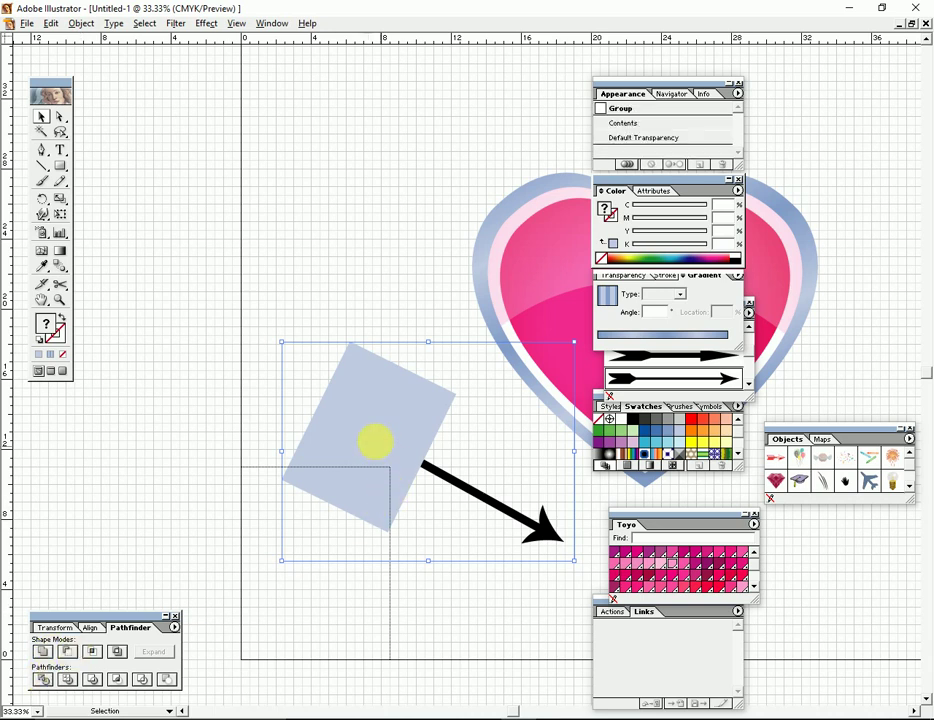
pyautogui.rightClick(383, 450)
pyautogui.click(415, 489)
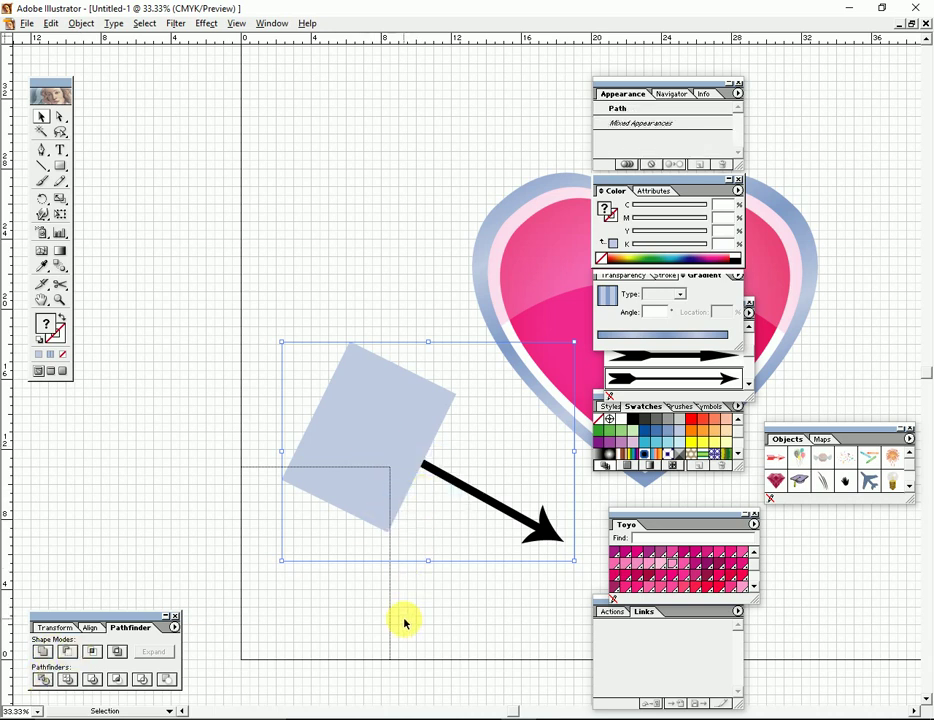
# Delete the leftover square piece and slanted strip, keeping the light-blue fletching.
pyautogui.click(404, 622)
pyautogui.click(377, 490)
pyautogui.press('Delete')
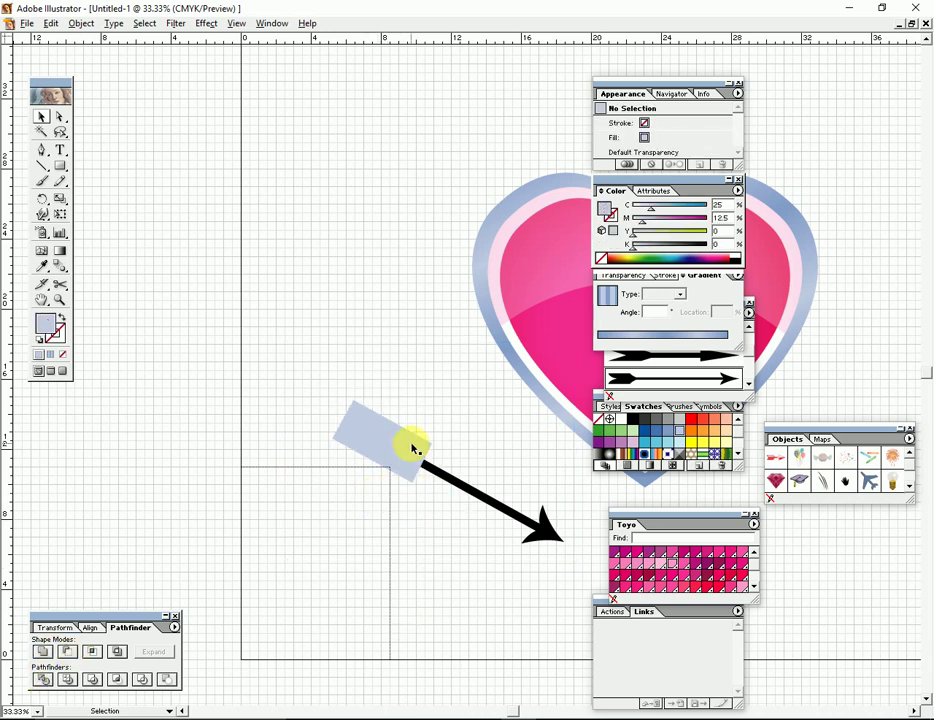
pyautogui.press('Delete')
pyautogui.click(400, 476)
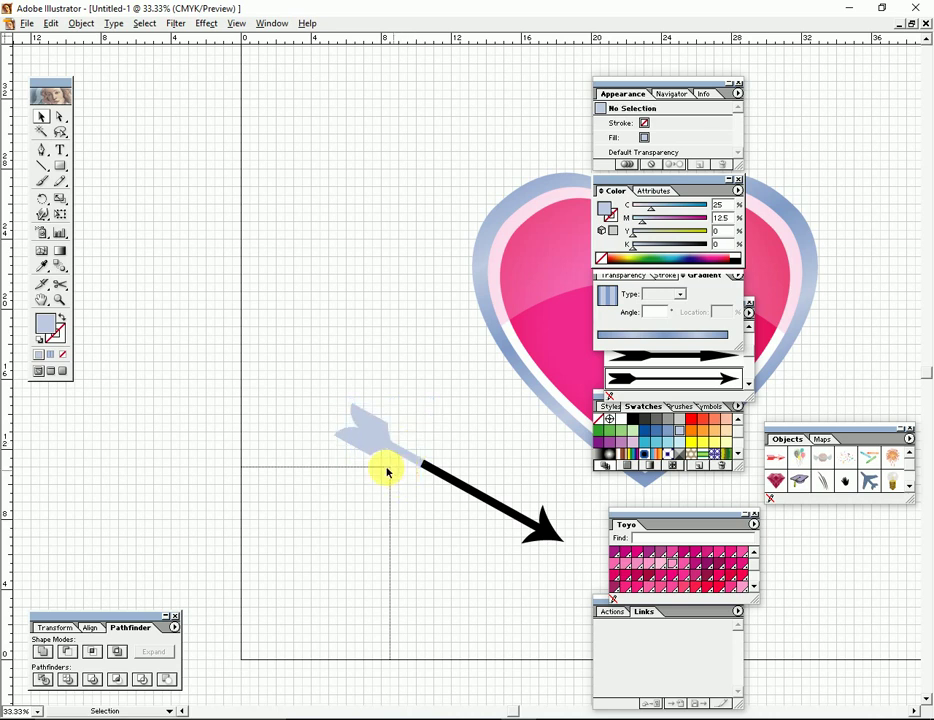
pyautogui.click(371, 445)
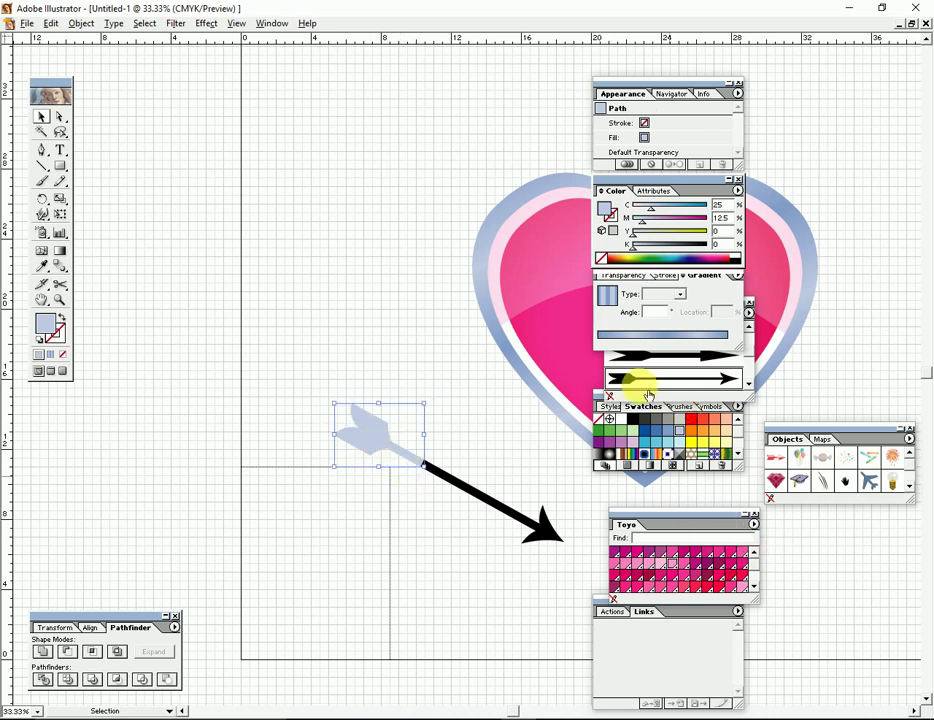
# Move the light-blue fletching aside to the upper left.
pyautogui.moveTo(374, 438); pyautogui.dragTo(261, 171)
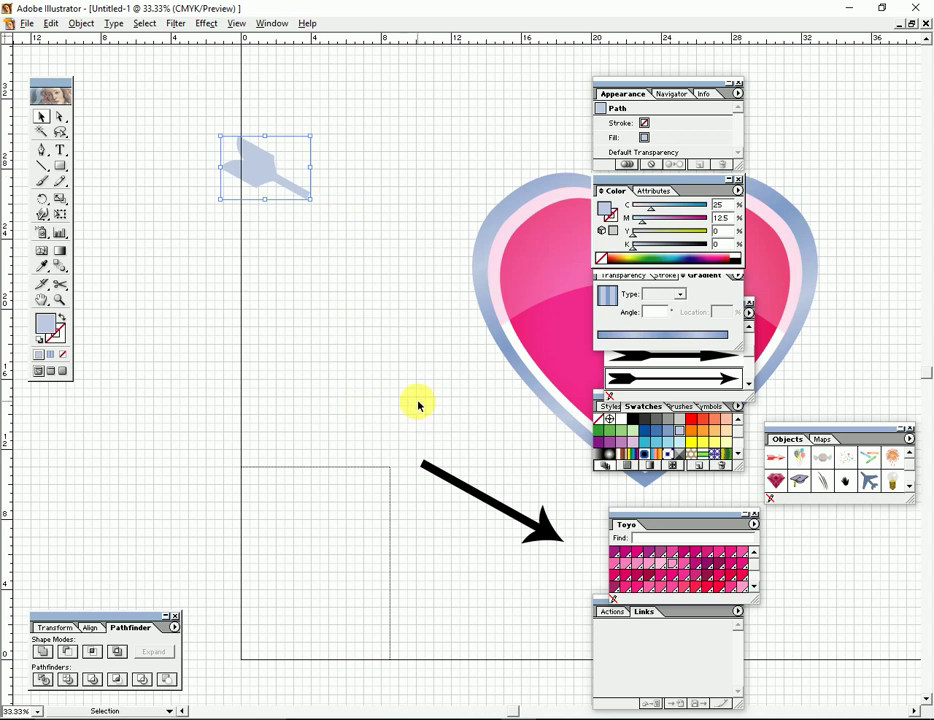
pyautogui.click(473, 490)
pyautogui.press('Tab')
# Lay the black arrow shaft and head across the heart's lower right.
pyautogui.click(571, 484)
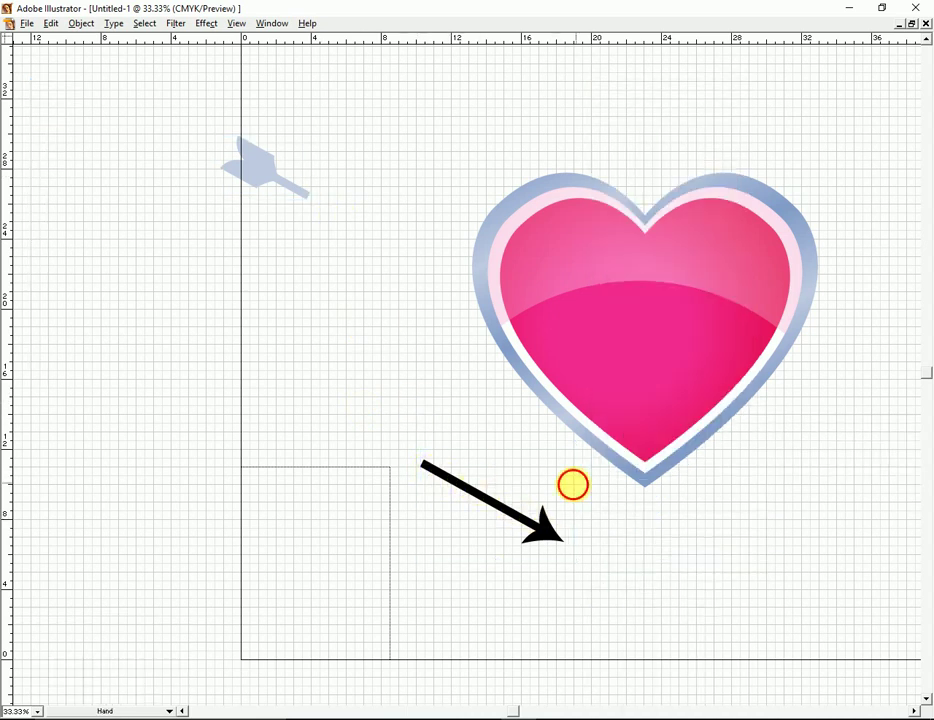
pyautogui.moveTo(402, 542)
pyautogui.mouseDown()
pyautogui.moveTo(711, 383)
pyautogui.moveTo(616, 381)
pyautogui.moveTo(630, 384)
pyautogui.mouseUp()
pyautogui.moveTo(703, 467); pyautogui.dragTo(682, 484)
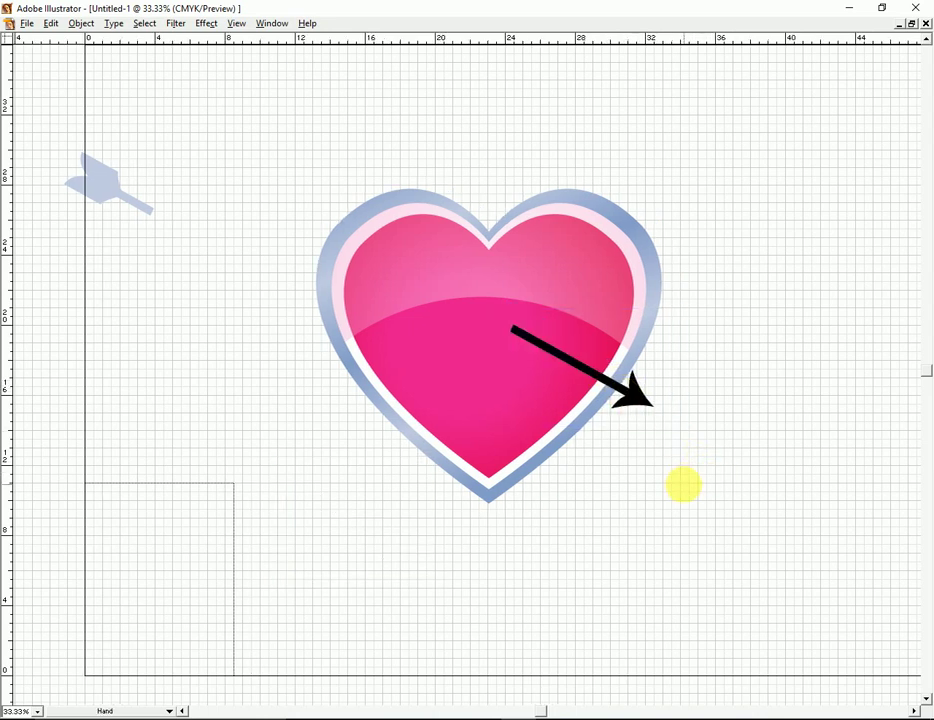
pyautogui.press('Tab')
pyautogui.press('Tab')
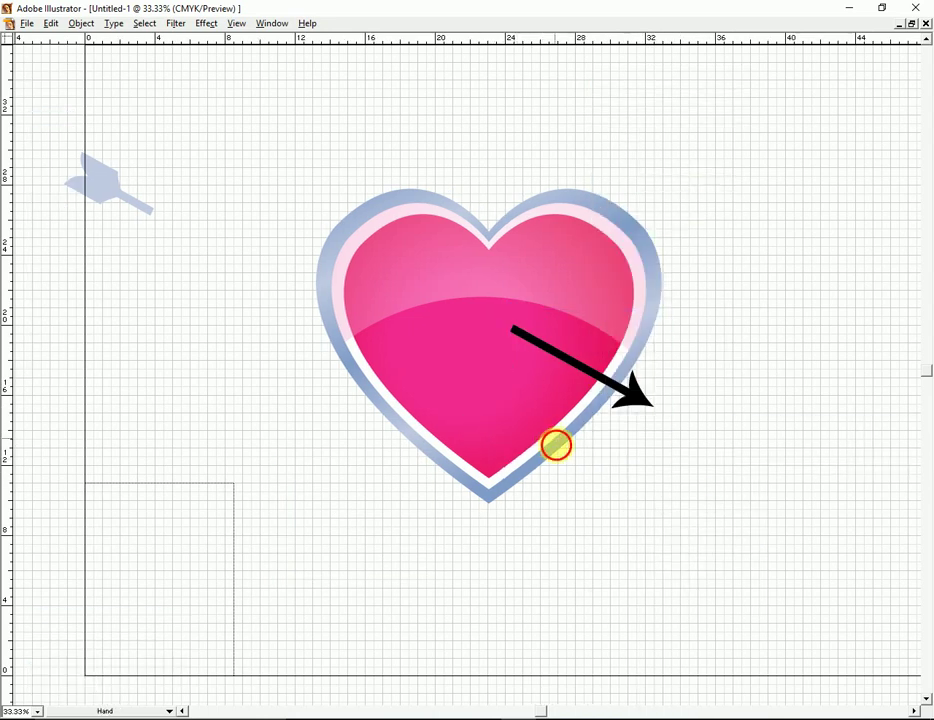
pyautogui.moveTo(588, 433); pyautogui.dragTo(553, 503)
pyautogui.press('Tab')
# Undo the trial black-to-white gradient and move the arrow down to the lower left.
pyautogui.moveTo(496, 471); pyautogui.dragTo(426, 488)
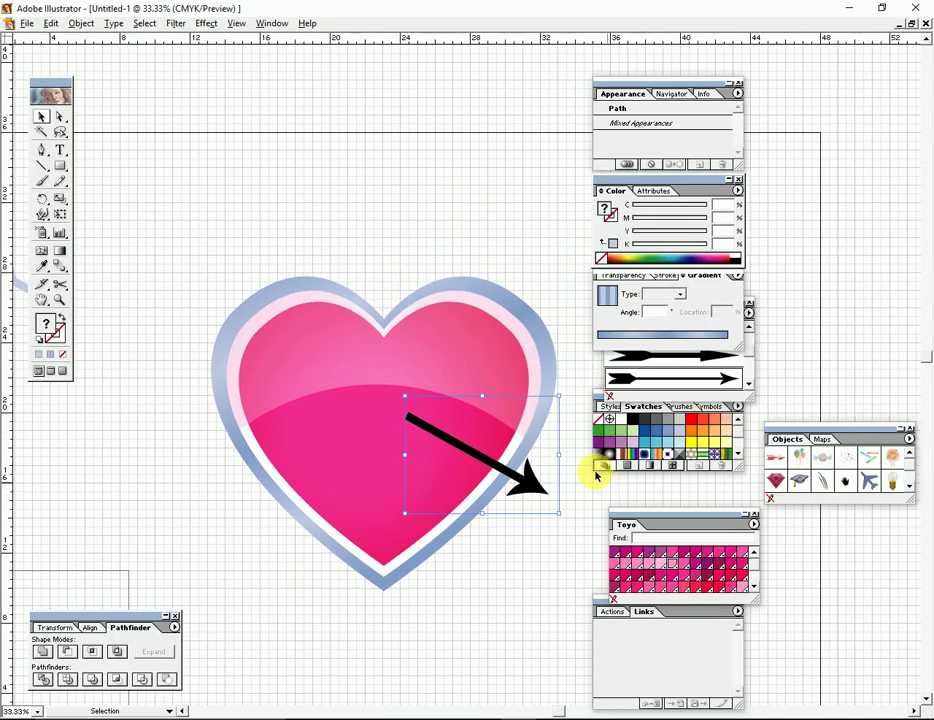
pyautogui.click(598, 453)
pyautogui.hotkey('ctrl', 'z')
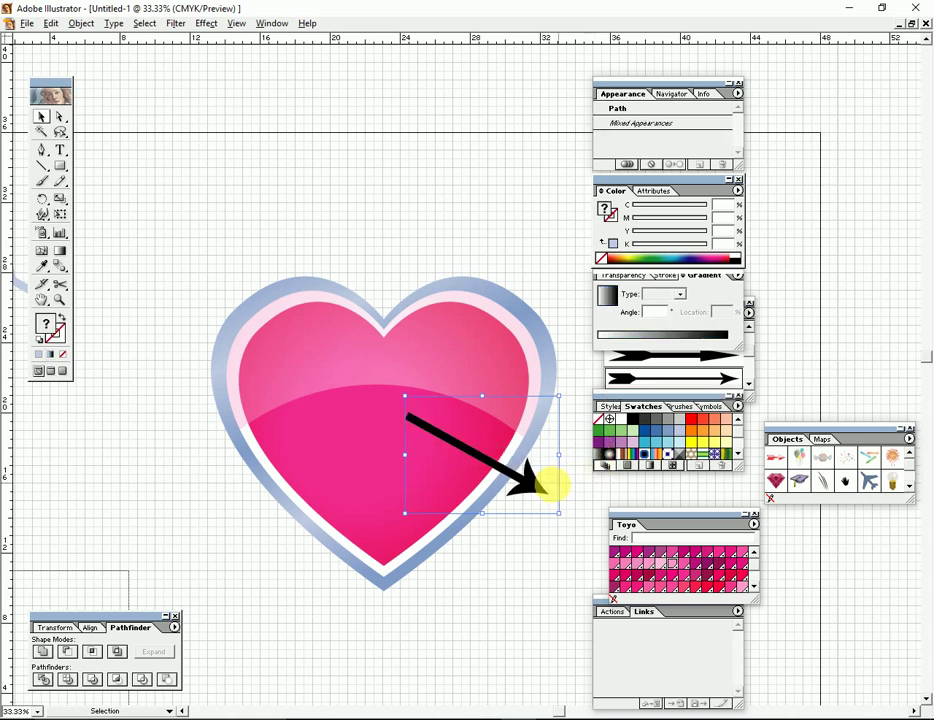
pyautogui.rightClick(535, 485)
pyautogui.click(511, 578)
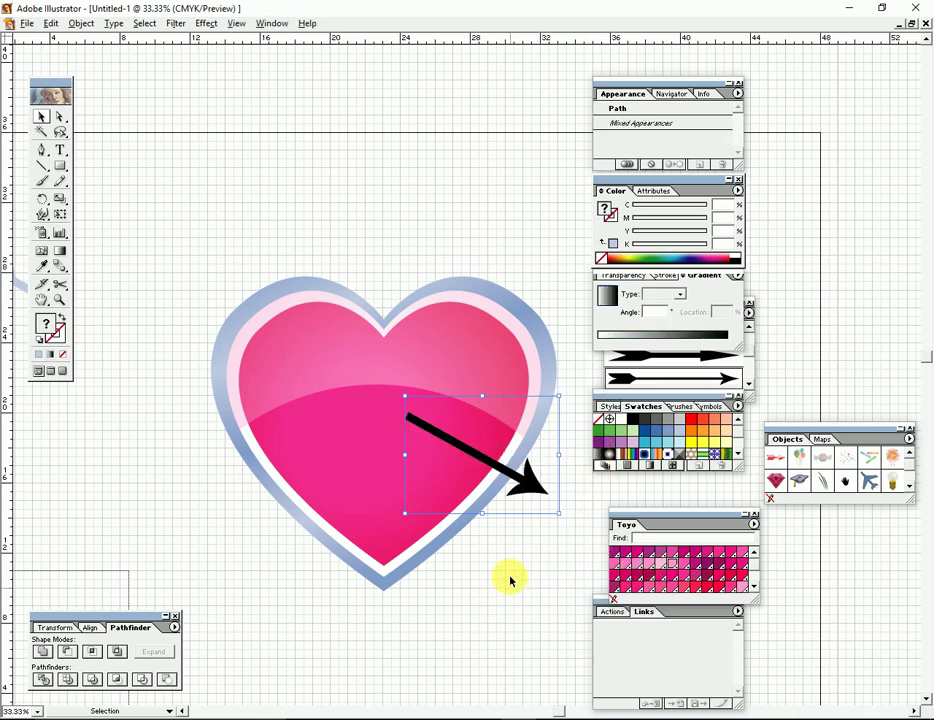
pyautogui.moveTo(532, 488)
pyautogui.mouseDown()
pyautogui.moveTo(265, 655)
pyautogui.moveTo(241, 638)
pyautogui.mouseUp()
# Make the arrow a compound path and move it back across the heart.
pyautogui.rightClick(267, 609)
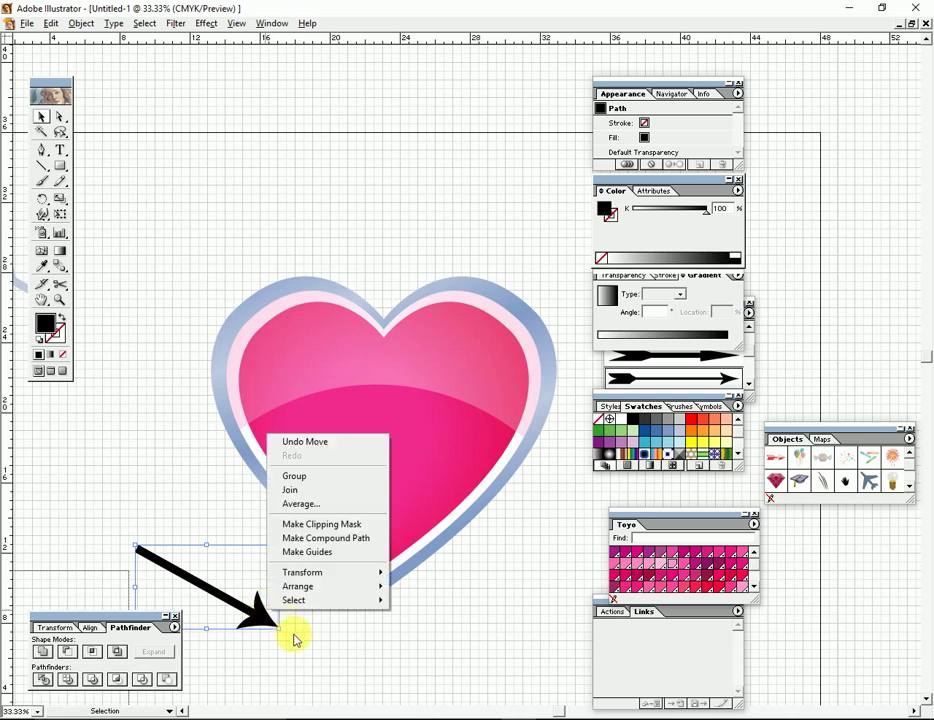
pyautogui.click(327, 538)
pyautogui.click(339, 623)
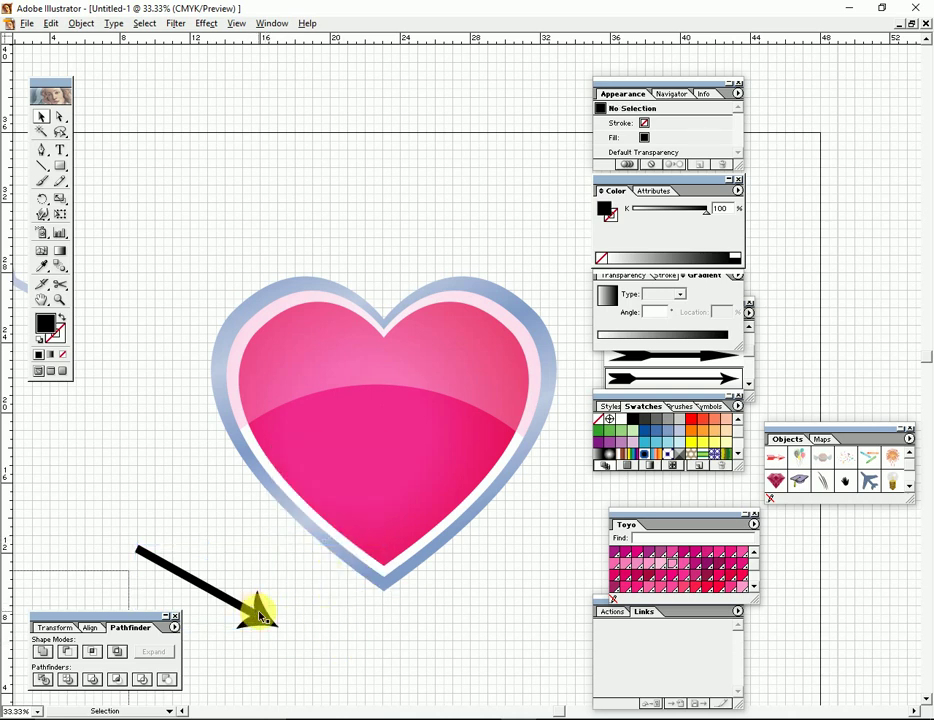
pyautogui.moveTo(260, 617); pyautogui.dragTo(515, 503)
pyautogui.moveTo(136, 463)
pyautogui.keyDown('shift'); pyautogui.mouseDown()
pyautogui.moveTo(295, 670)
pyautogui.moveTo(177, 559)
pyautogui.mouseUp(); pyautogui.keyUp('shift')
pyautogui.click(285, 660)
pyautogui.click(469, 547)
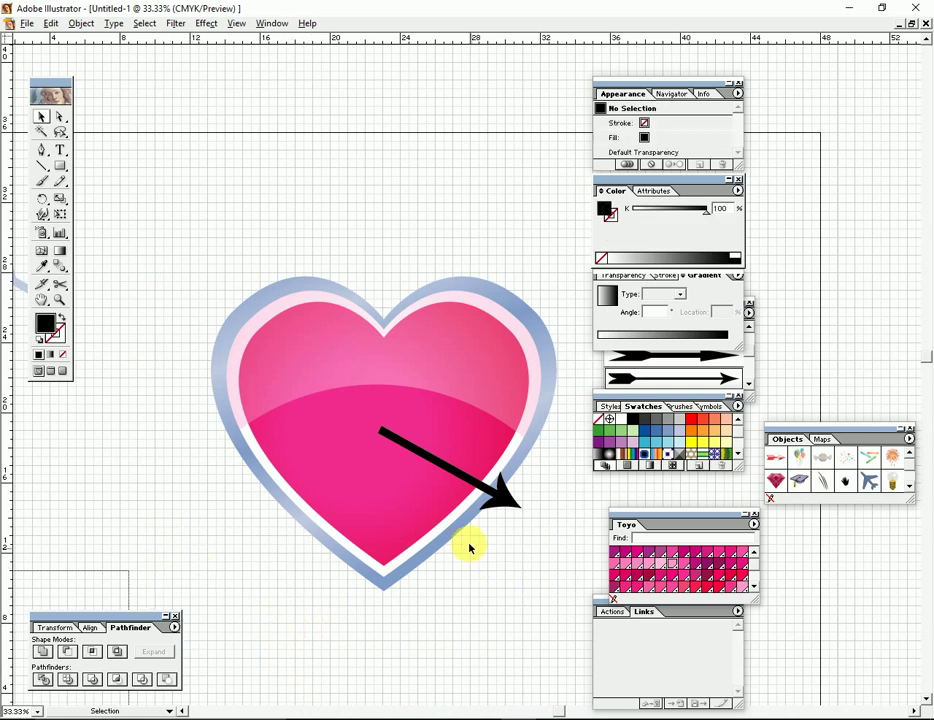
pyautogui.click(500, 490)
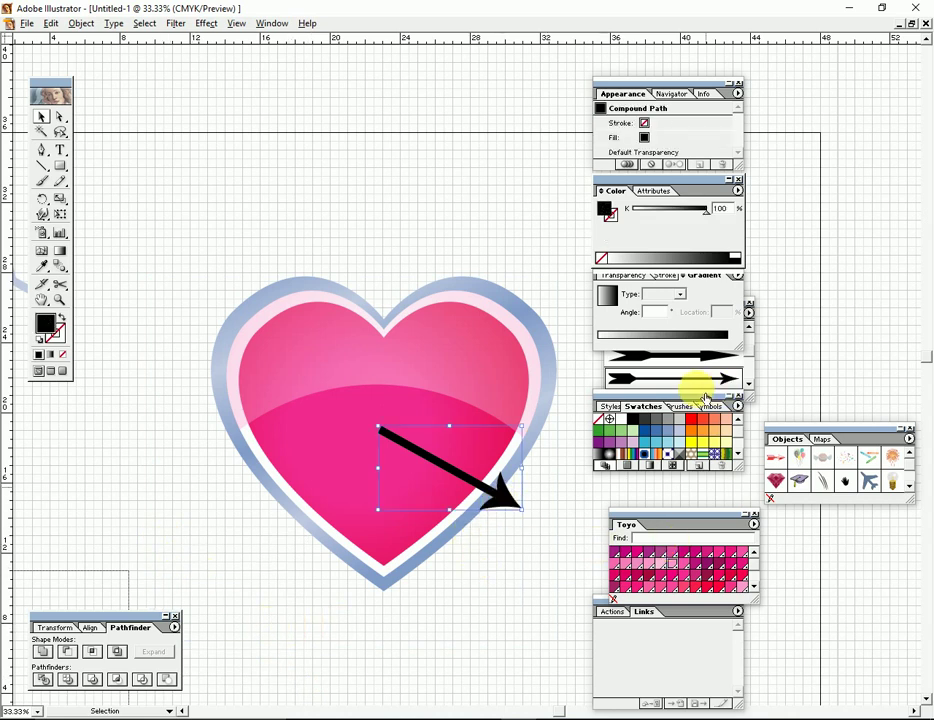
# Give the arrow a black-to-white gradient and place it across the heart's right edge.
pyautogui.click(602, 453)
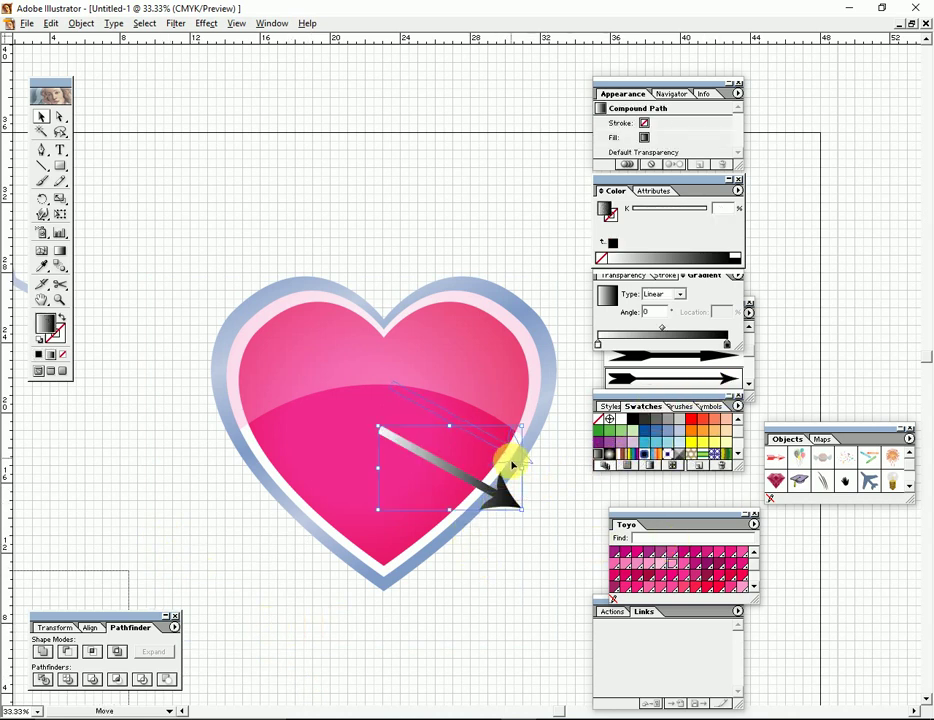
pyautogui.moveTo(512, 465); pyautogui.dragTo(527, 485)
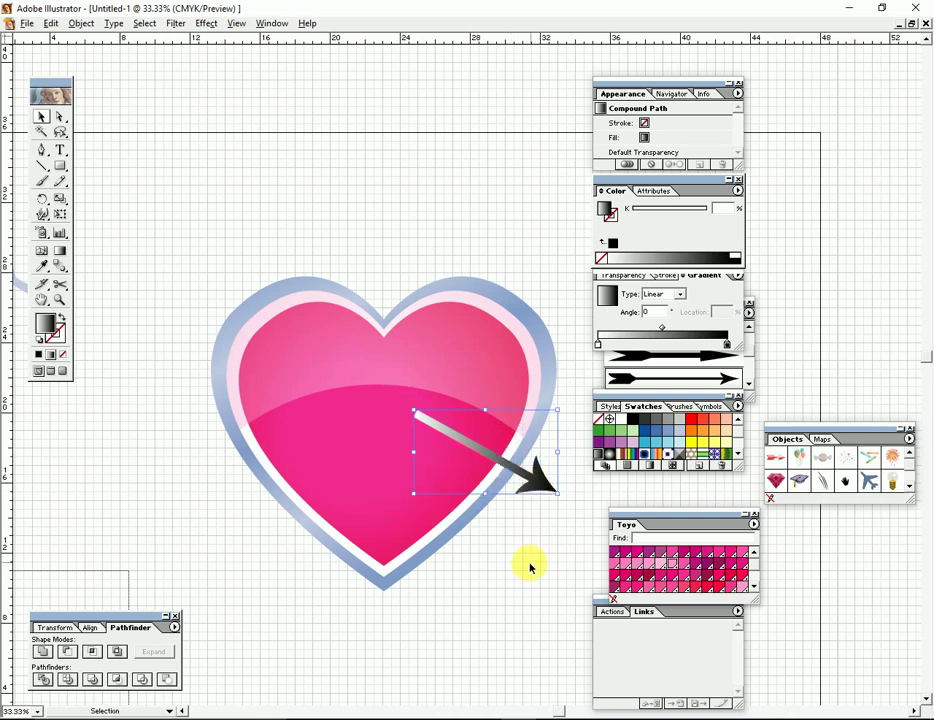
pyautogui.moveTo(186, 370); pyautogui.dragTo(273, 440)
# Give the fletching a grey gradient and set it at the heart's upper left edge.
pyautogui.press('Tab')
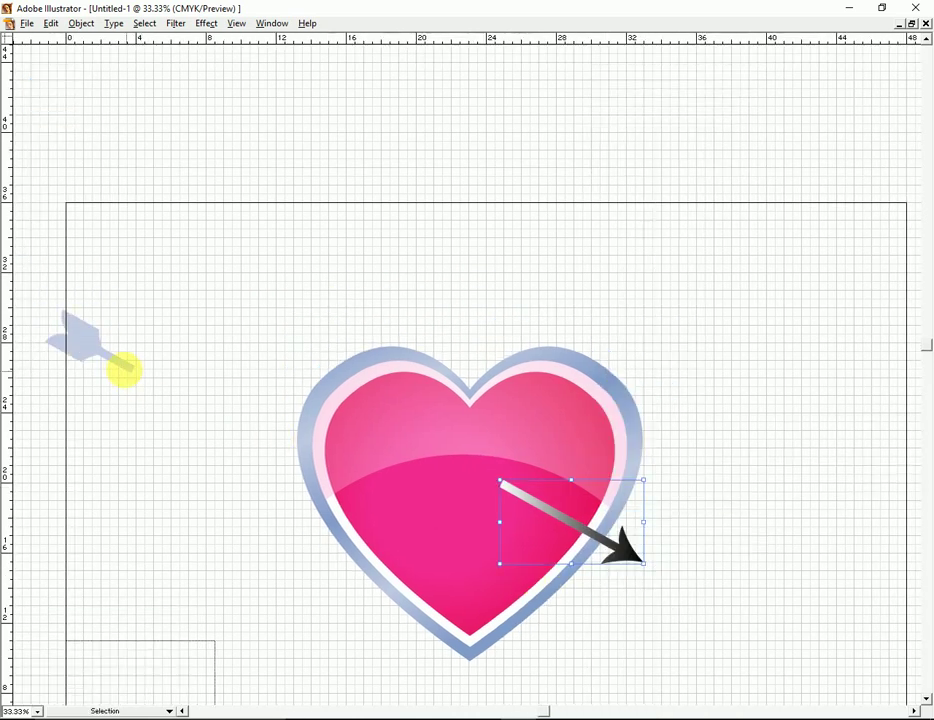
pyautogui.moveTo(122, 370); pyautogui.dragTo(298, 386)
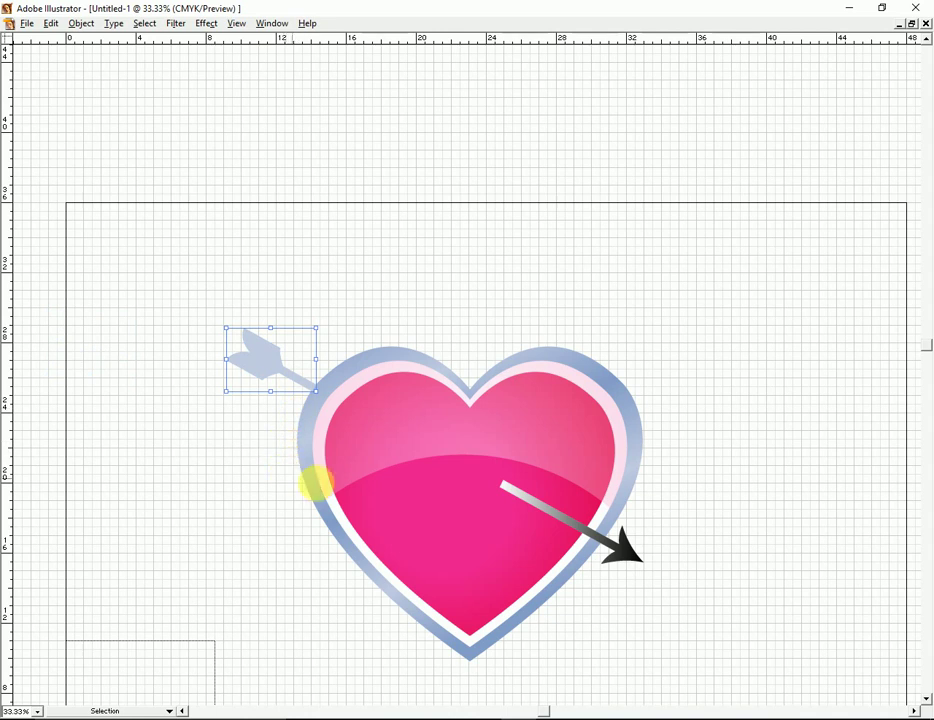
pyautogui.press('Tab')
pyautogui.click(607, 459)
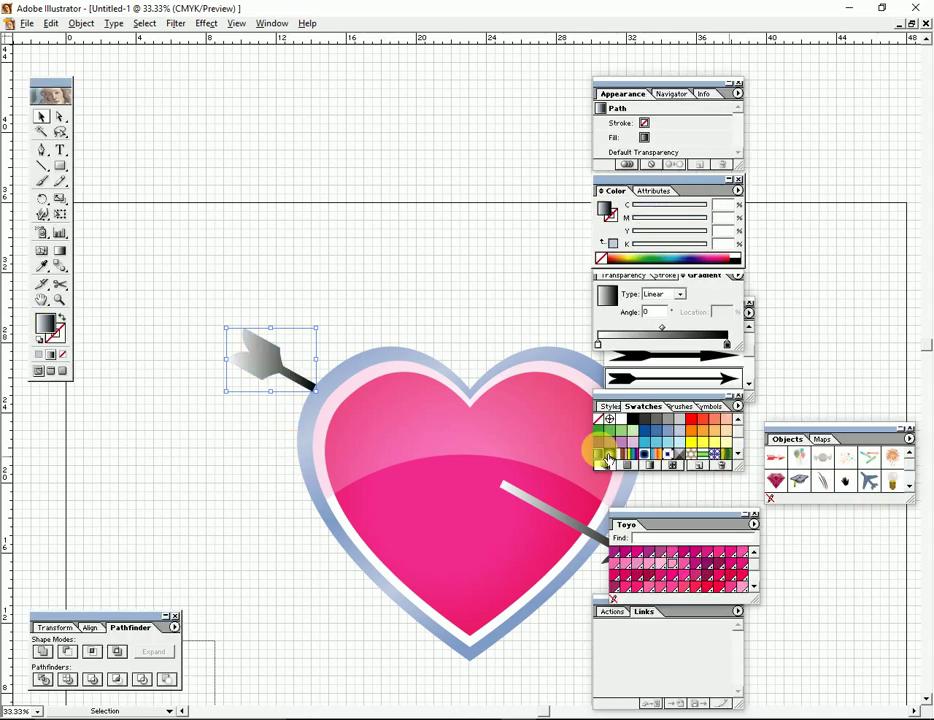
pyautogui.press('Tab')
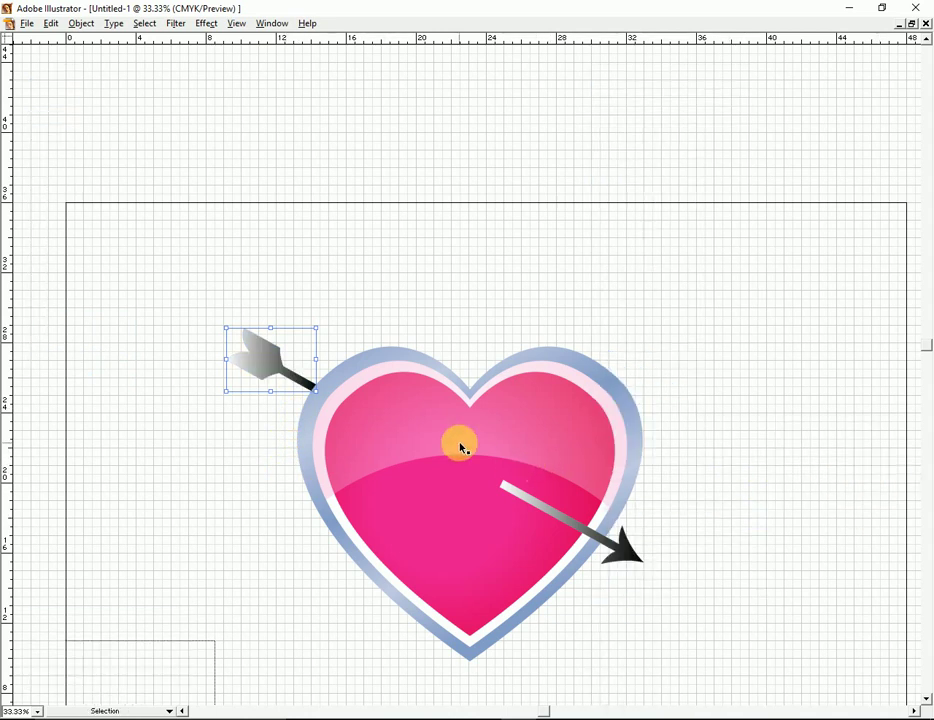
pyautogui.moveTo(272, 368); pyautogui.dragTo(301, 378)
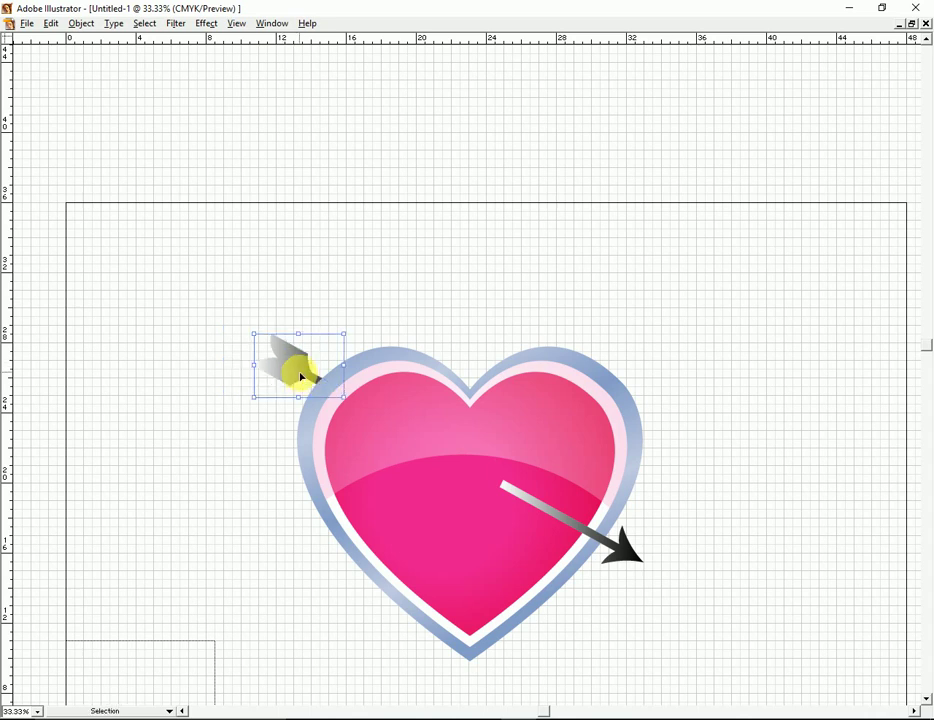
# Shift the arrow shaft and head down-right over the heart, recentring the view.
pyautogui.moveTo(488, 438); pyautogui.dragTo(455, 386)
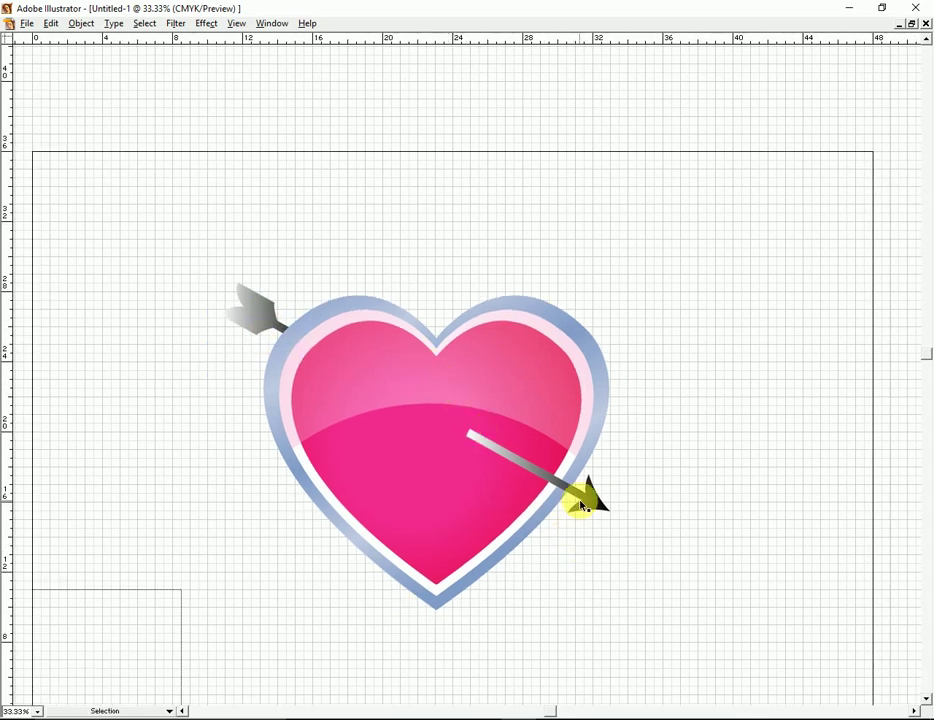
pyautogui.moveTo(588, 503)
pyautogui.mouseDown()
pyautogui.moveTo(598, 512)
pyautogui.moveTo(563, 552)
pyautogui.mouseUp()
pyautogui.click(663, 521)
pyautogui.press('space')
pyautogui.press('Tab')
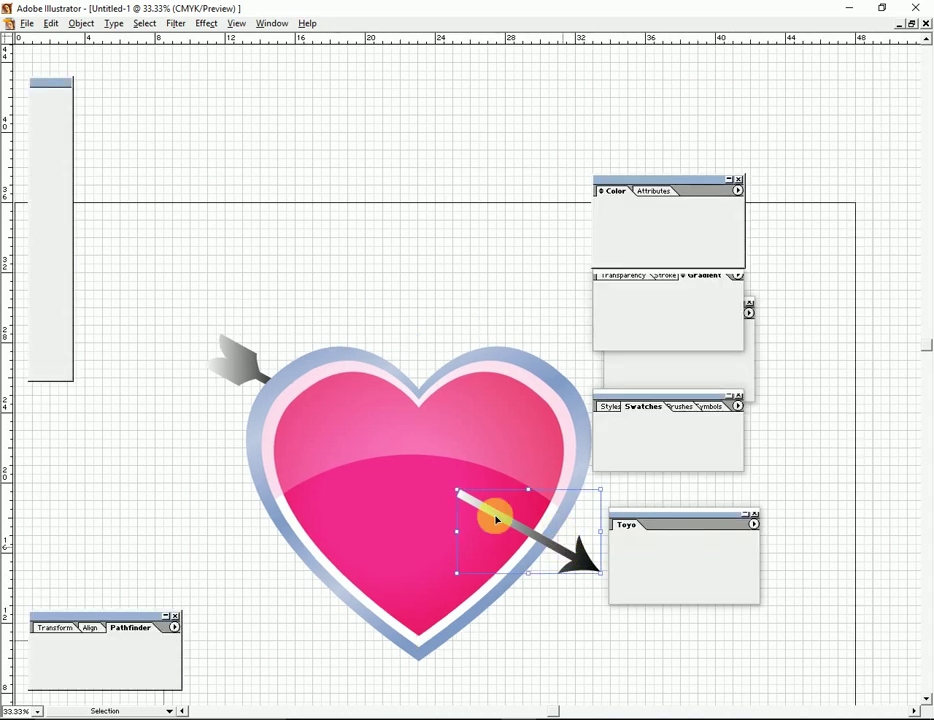
pyautogui.moveTo(496, 469); pyautogui.dragTo(418, 384)
pyautogui.click(480, 490)
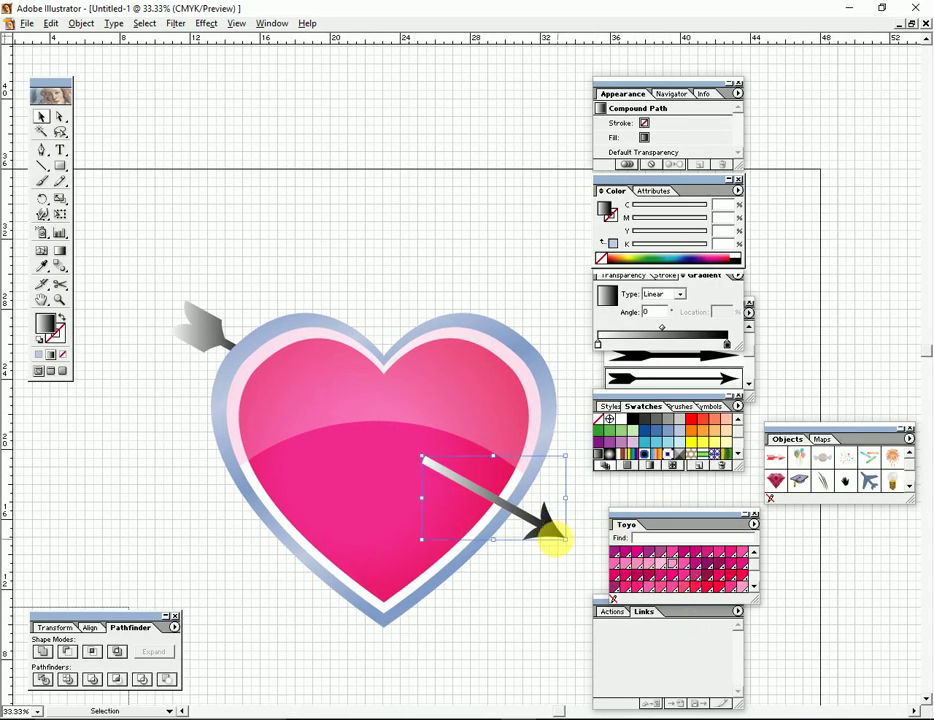
# Drop pink and crimson Toyo swatches onto the arrow's gradient stops.
pyautogui.moveTo(538, 531); pyautogui.dragTo(532, 533)
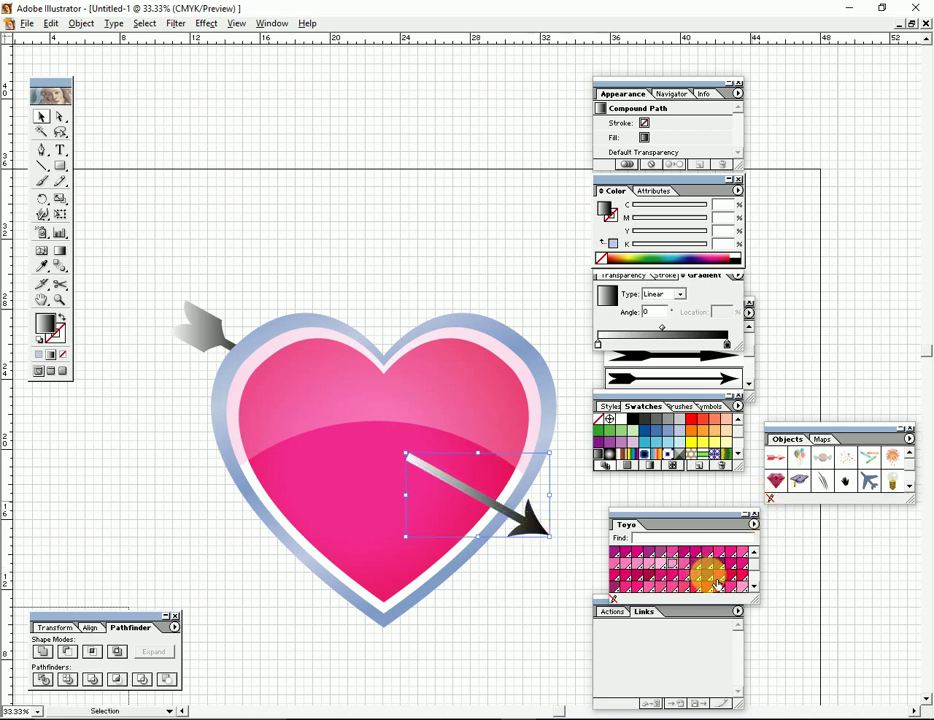
pyautogui.moveTo(716, 578)
pyautogui.mouseDown()
pyautogui.moveTo(745, 358)
pyautogui.moveTo(728, 345)
pyautogui.mouseUp()
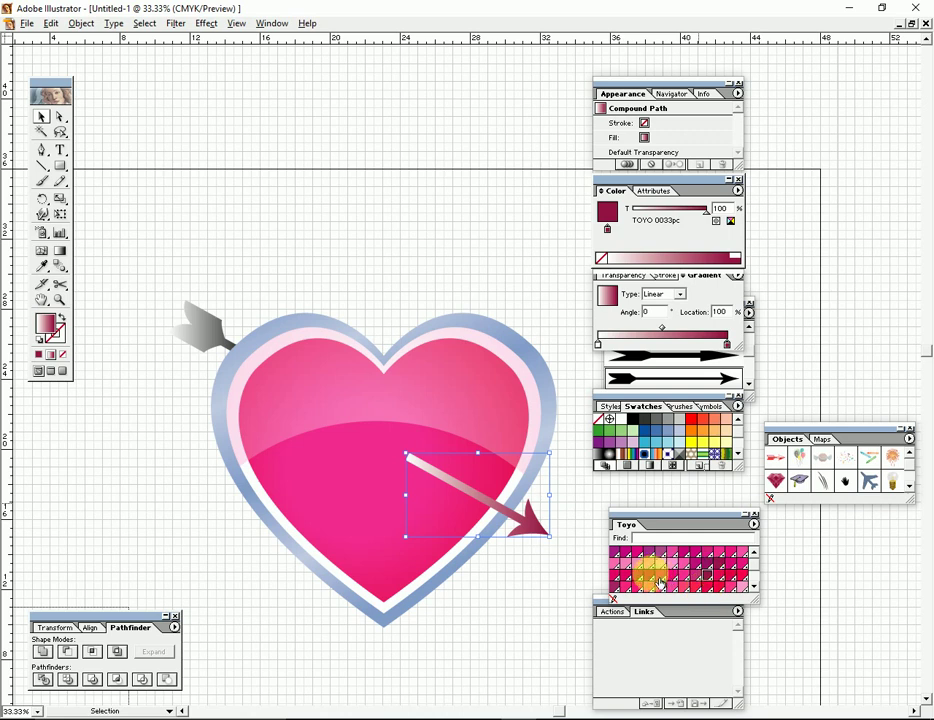
pyautogui.moveTo(658, 581)
pyautogui.mouseDown()
pyautogui.moveTo(750, 352)
pyautogui.moveTo(727, 345)
pyautogui.mouseUp()
pyautogui.click(638, 607)
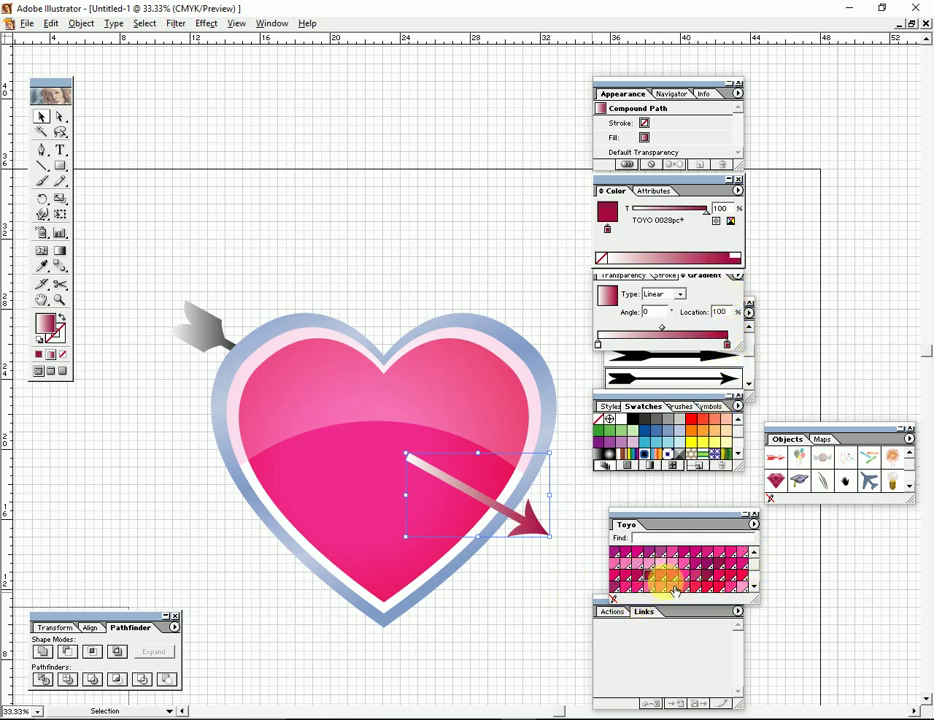
pyautogui.moveTo(717, 596)
pyautogui.mouseDown()
pyautogui.moveTo(641, 362)
pyautogui.moveTo(599, 346)
pyautogui.mouseUp()
pyautogui.click(535, 595)
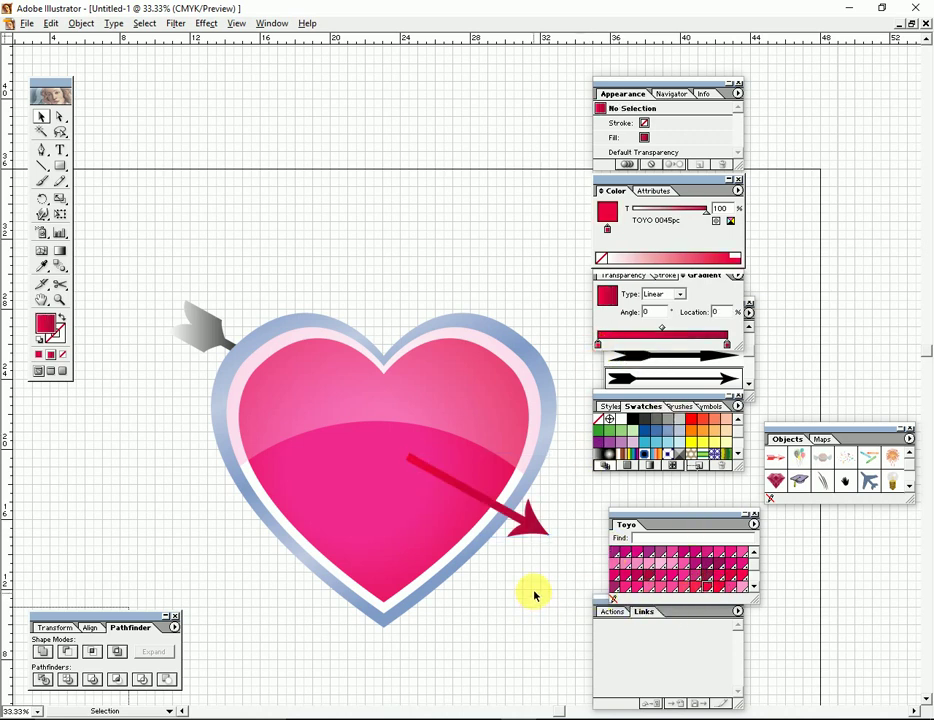
# Zoom in and out to check the crimson arrow against the heart.
pyautogui.hotkey('ctrl', '=')
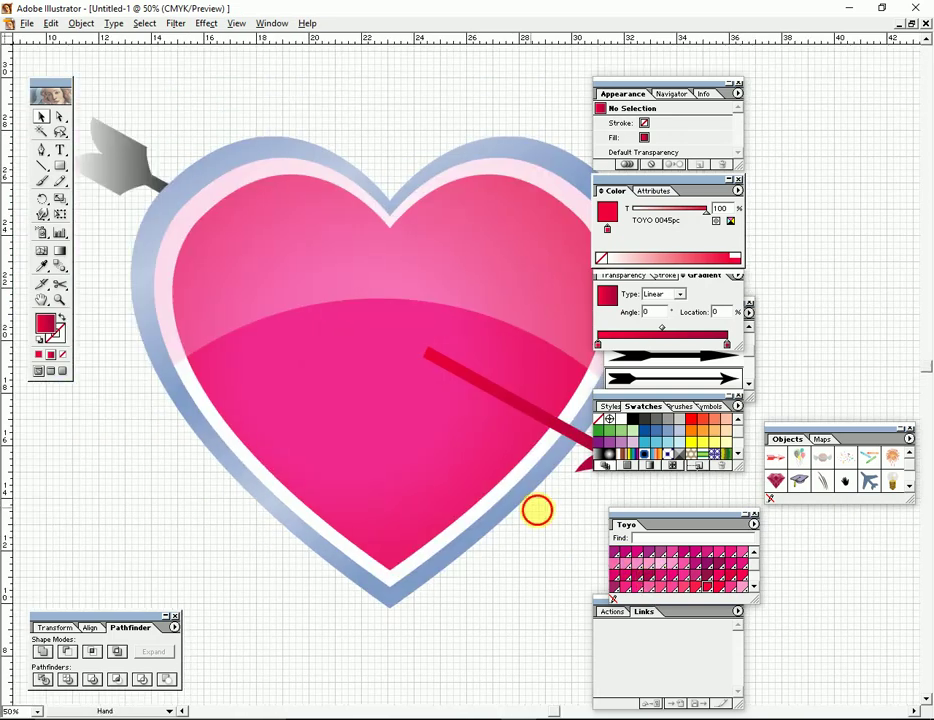
pyautogui.press('Tab')
pyautogui.hotkey('ctrl', '-')
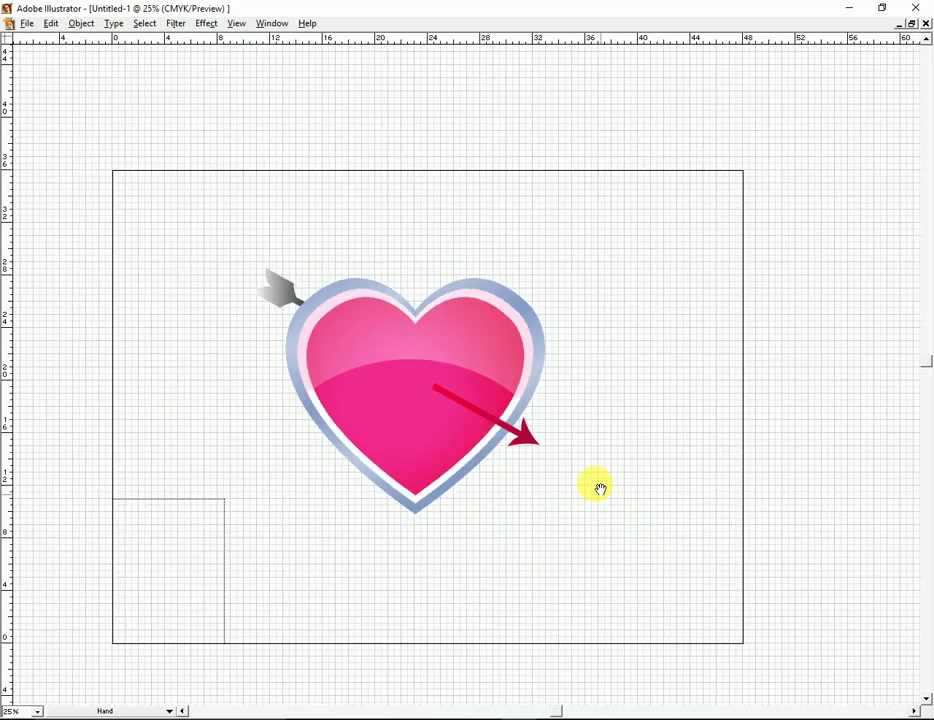
pyautogui.scroll(3, 567, 553)
pyautogui.hotkey('ctrl', '=')
pyautogui.moveTo(617, 557); pyautogui.dragTo(688, 645)
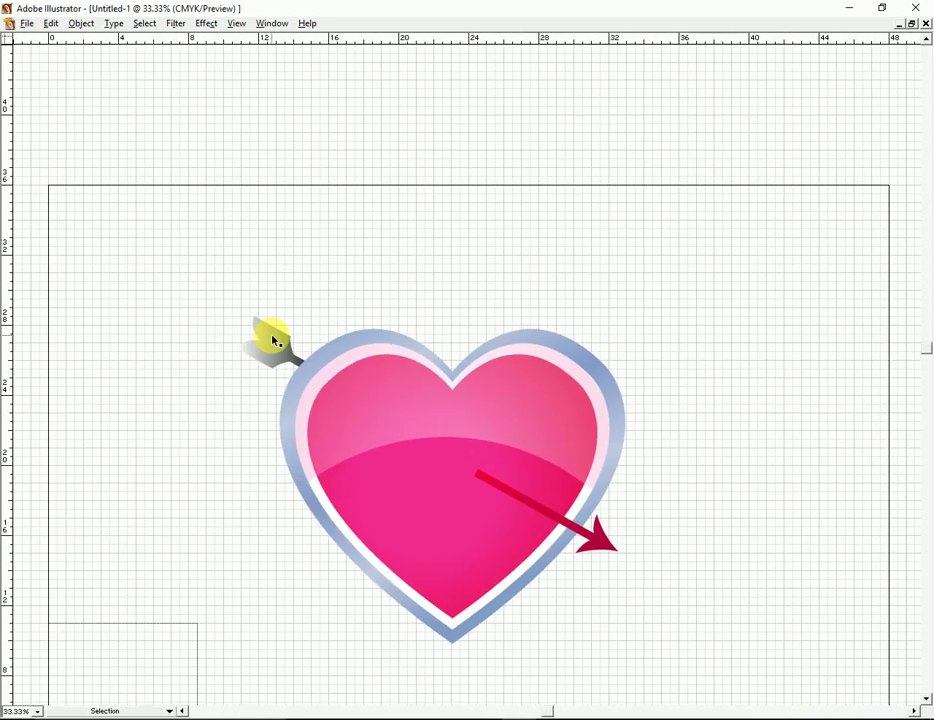
# Select the fletched tail and try purple and pink swatch fills on it.
pyautogui.click(271, 338)
pyautogui.press('Tab')
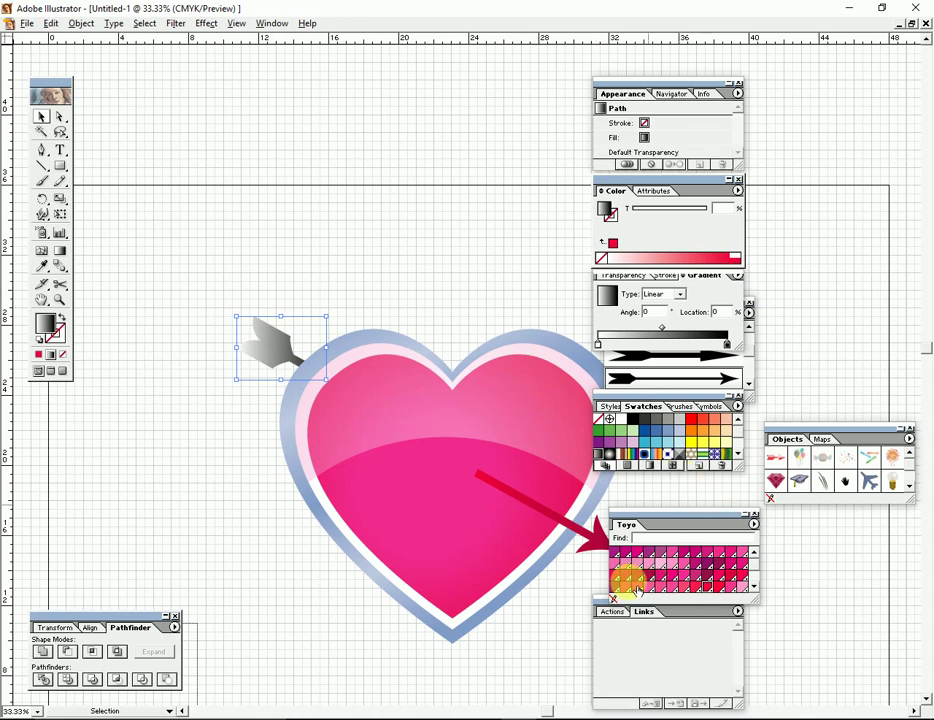
pyautogui.click(716, 572)
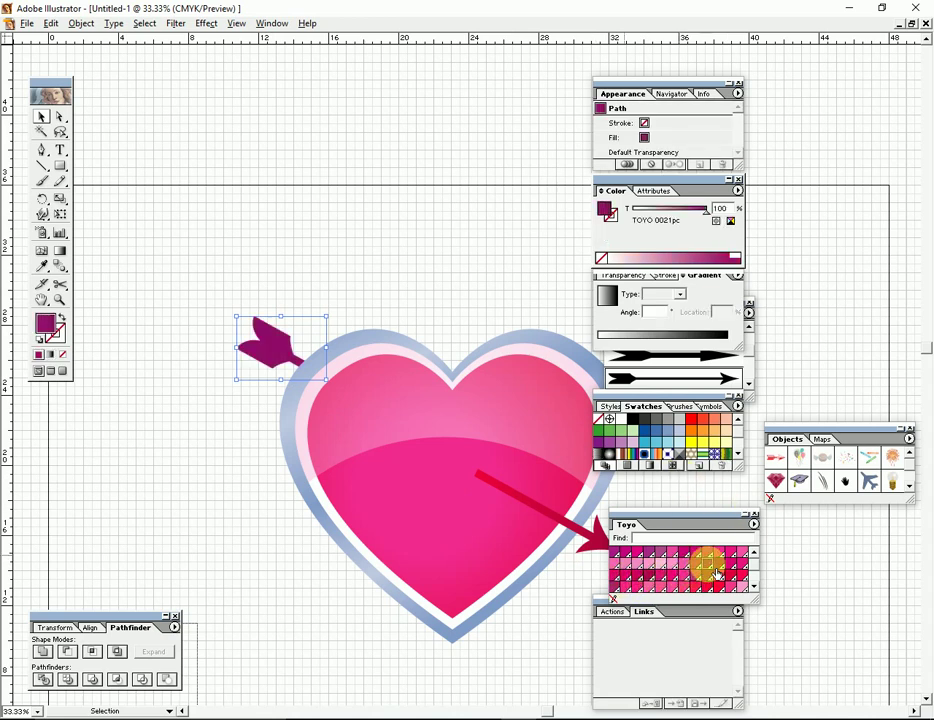
pyautogui.click(703, 574)
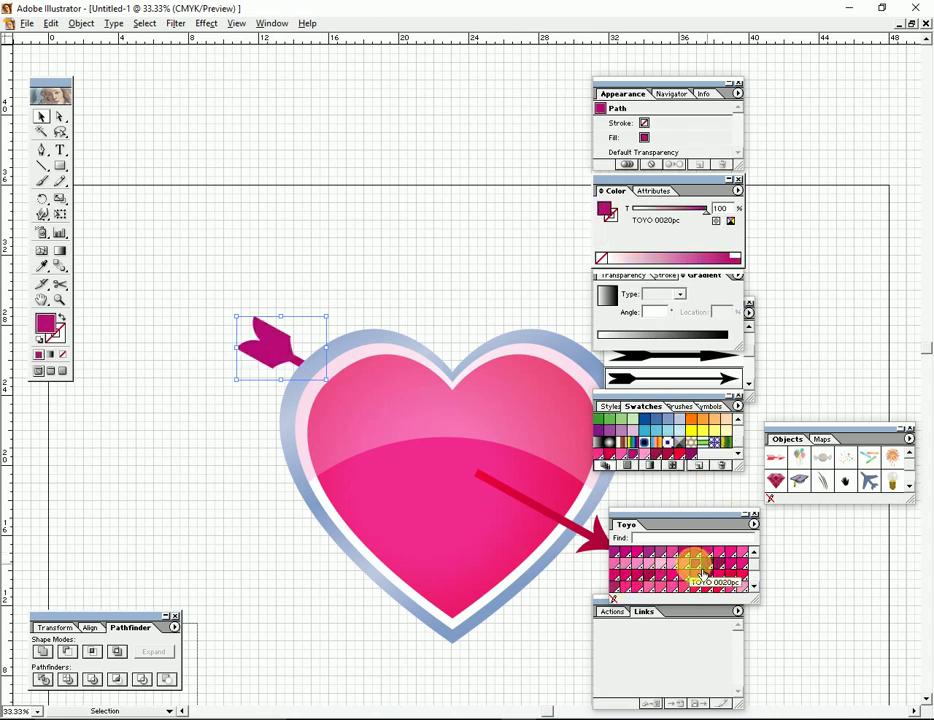
pyautogui.click(641, 552)
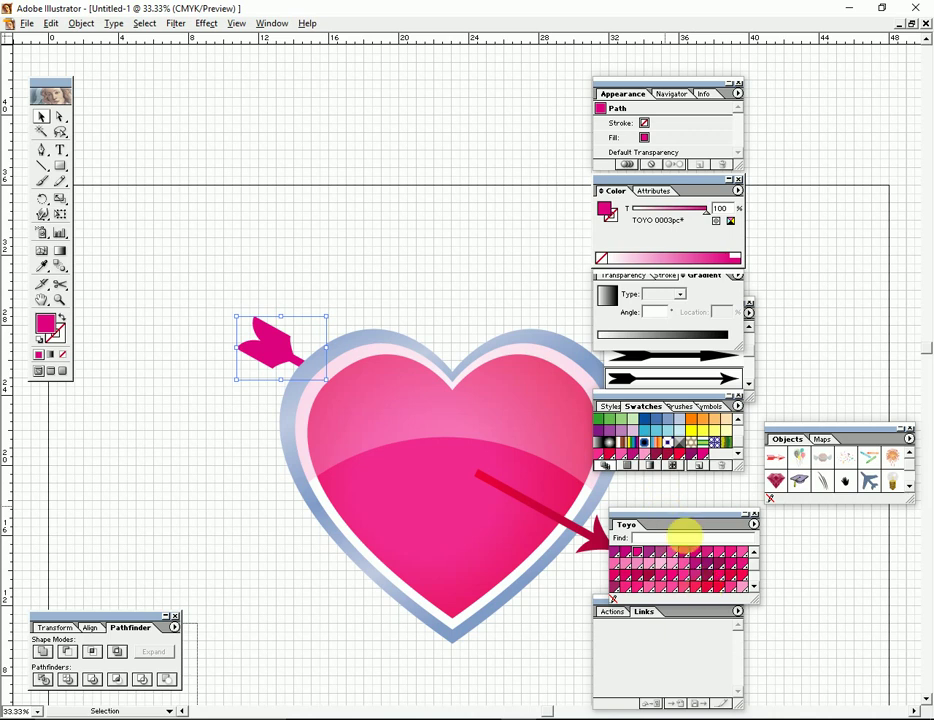
pyautogui.moveTo(681, 546); pyautogui.dragTo(608, 445)
# Fill the tail with a diagonal linear gradient from pink to Toyo crimson 0033pc.
pyautogui.click(607, 446)
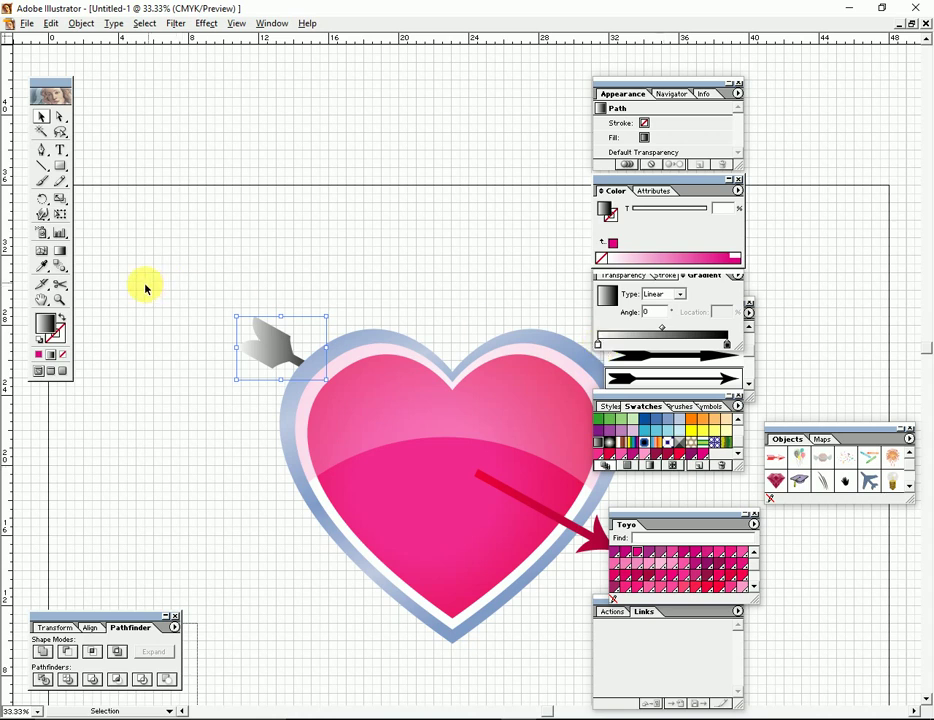
pyautogui.click(60, 250)
pyautogui.moveTo(271, 367); pyautogui.dragTo(203, 270)
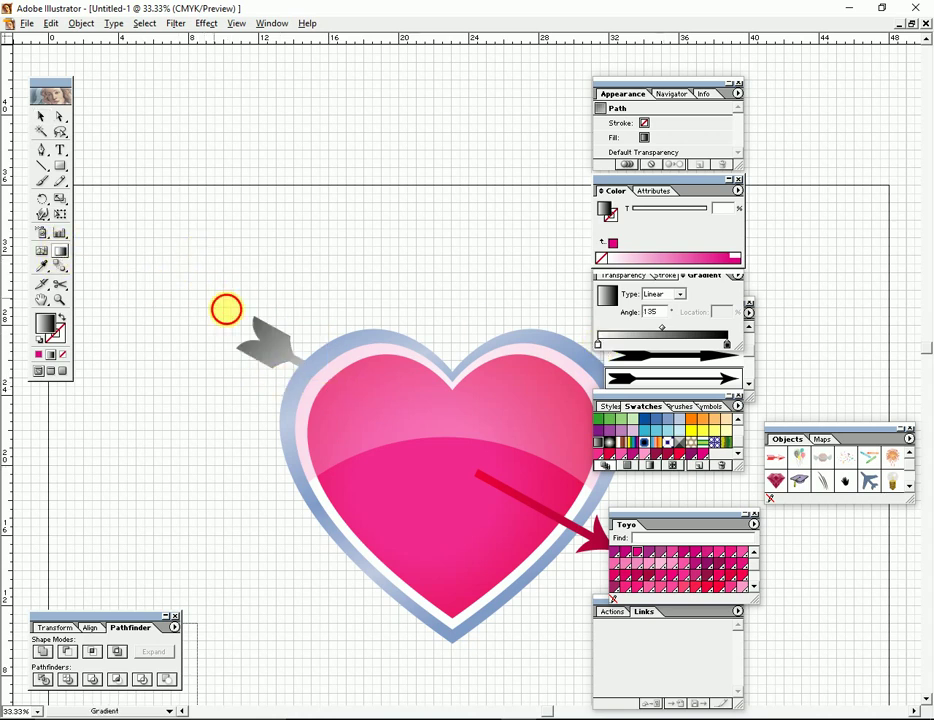
pyautogui.moveTo(306, 386); pyautogui.dragTo(250, 319)
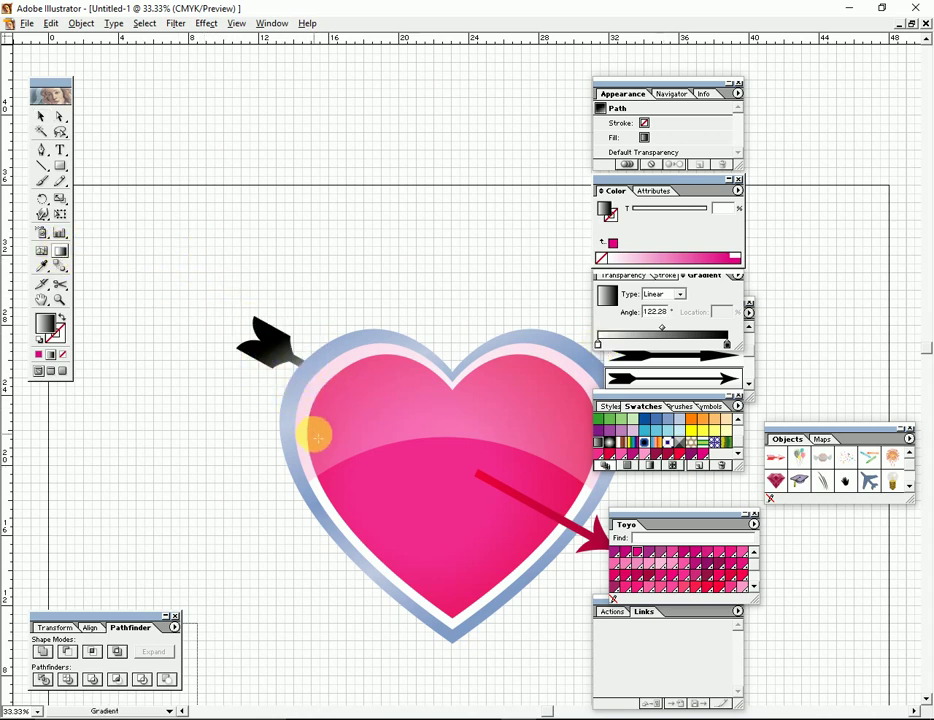
pyautogui.moveTo(292, 381); pyautogui.dragTo(274, 345)
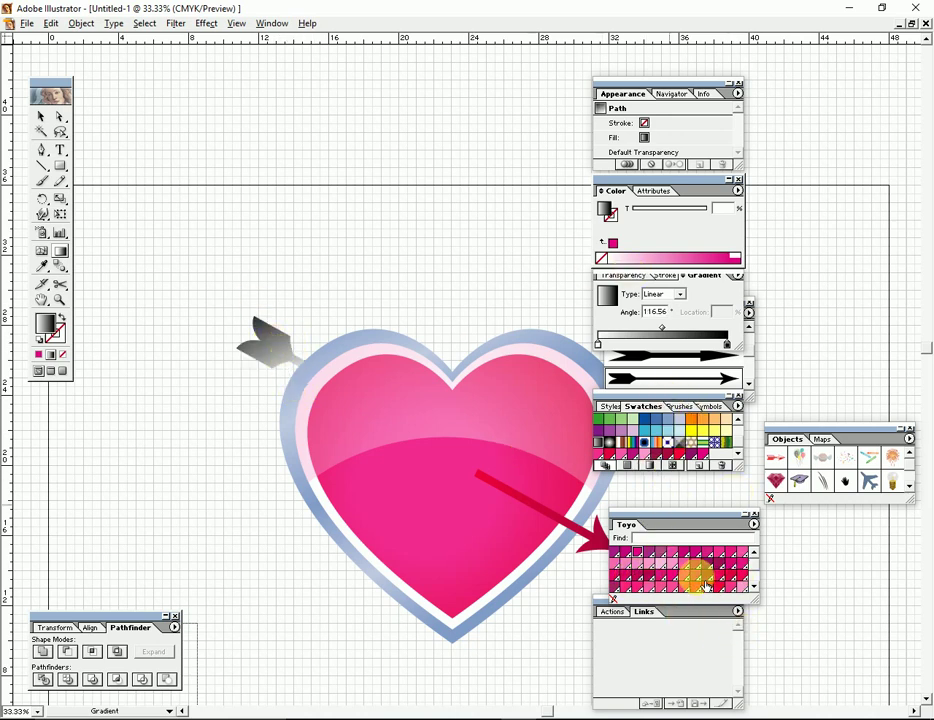
pyautogui.moveTo(645, 568); pyautogui.dragTo(600, 341)
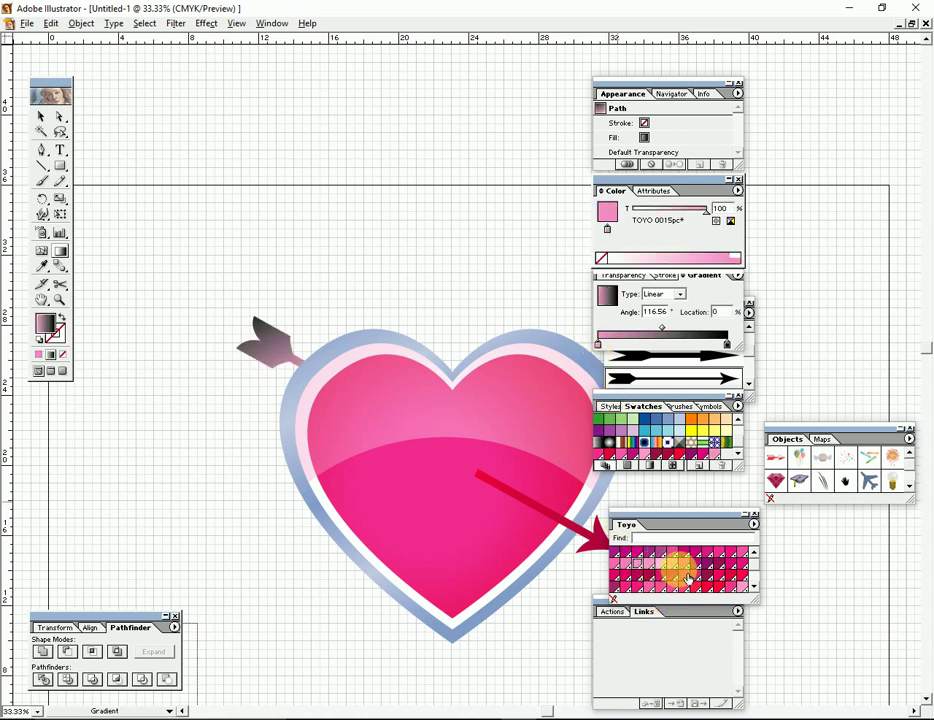
pyautogui.moveTo(693, 575)
pyautogui.mouseDown()
pyautogui.moveTo(595, 367)
pyautogui.moveTo(600, 343)
pyautogui.mouseUp()
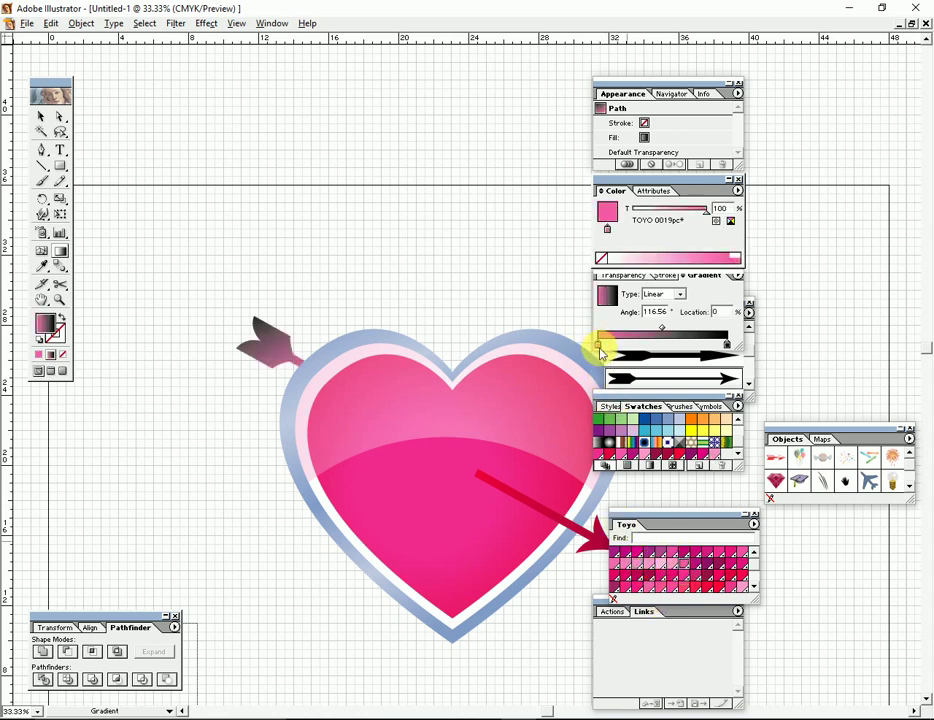
pyautogui.moveTo(707, 575)
pyautogui.mouseDown()
pyautogui.moveTo(714, 358)
pyautogui.moveTo(726, 347)
pyautogui.mouseUp()
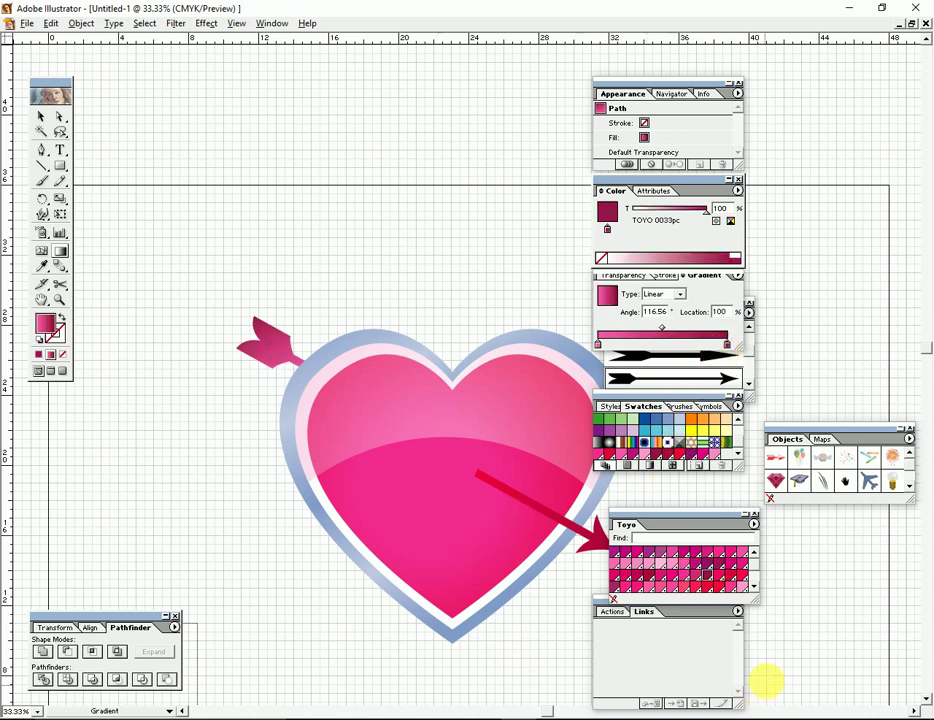
# Zoom in and Alt+Shift-drag the crimson arrow into a parallel copy just below.
pyautogui.press('v')
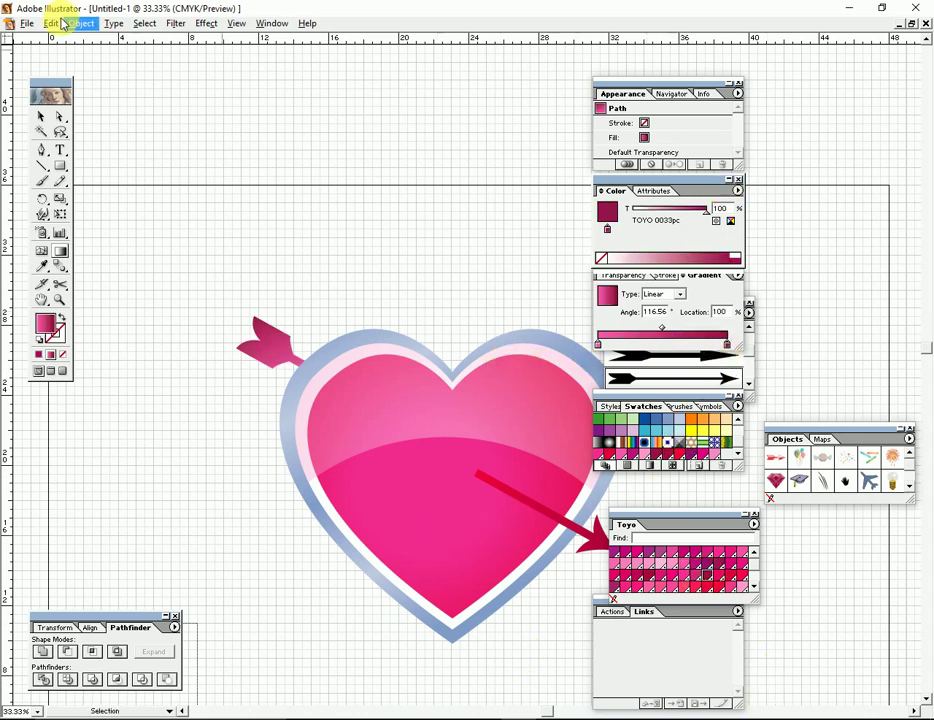
pyautogui.press('Tab')
pyautogui.press('z')
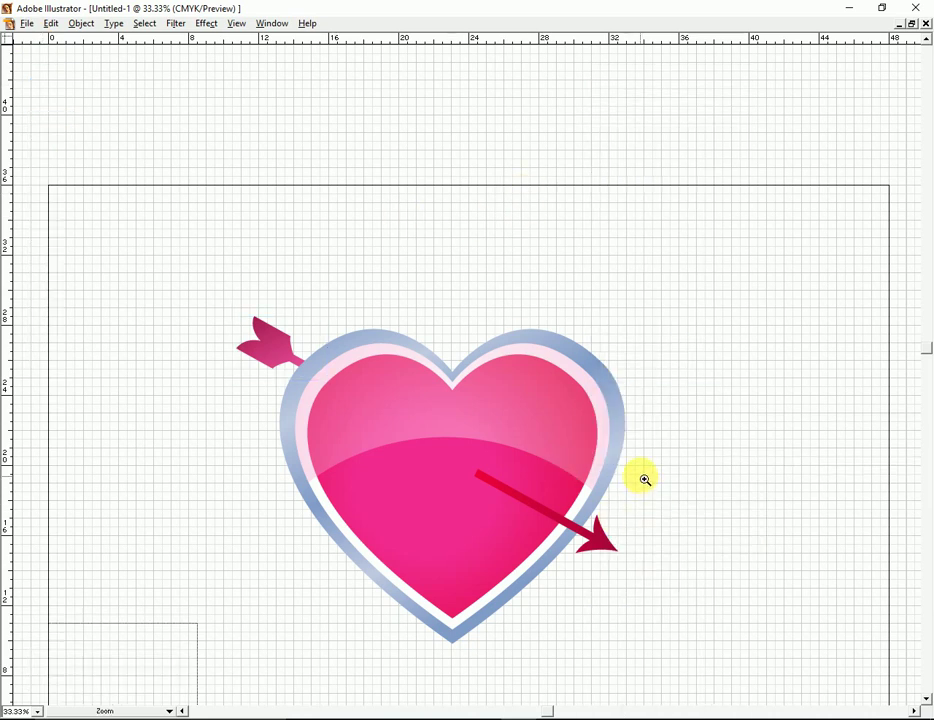
pyautogui.click(642, 477)
pyautogui.moveTo(798, 586)
pyautogui.mouseDown()
pyautogui.moveTo(677, 404)
pyautogui.moveTo(749, 455)
pyautogui.mouseUp()
pyautogui.press('v')
pyautogui.click(686, 430)
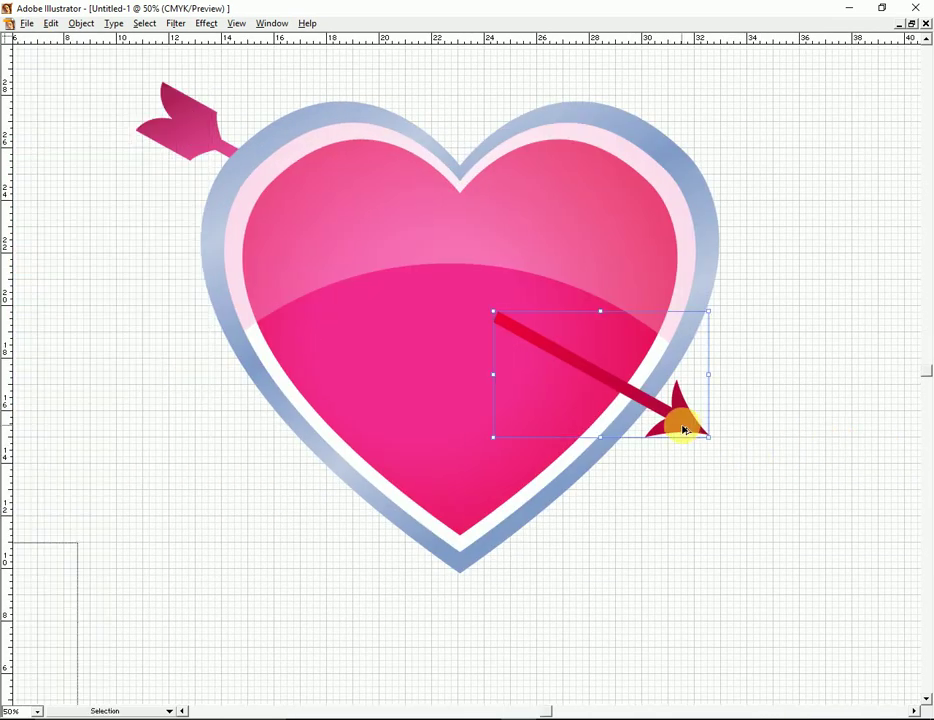
pyautogui.moveTo(683, 430)
pyautogui.mouseDown()
pyautogui.moveTo(674, 440)
pyautogui.moveTo(705, 456)
pyautogui.moveTo(657, 470)
pyautogui.mouseUp()
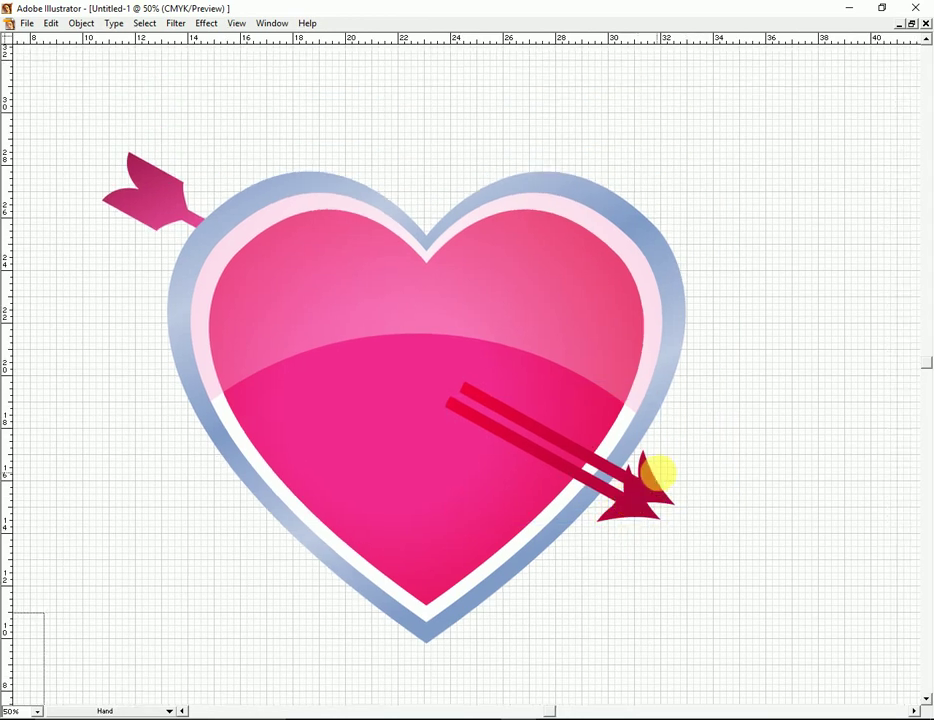
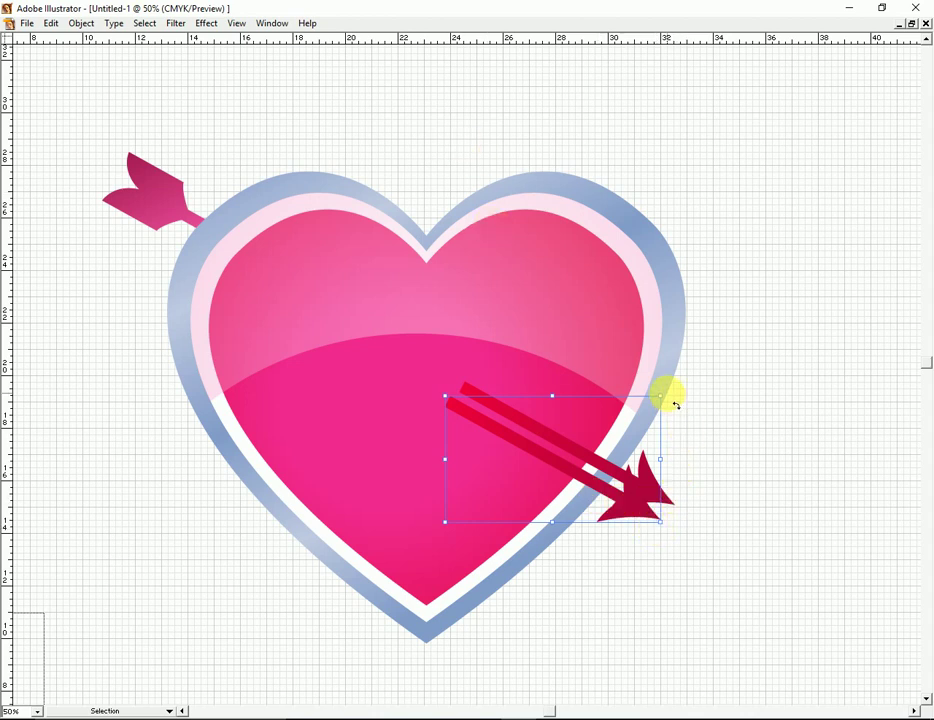
# Duplicate the arrow with a Move offset so the copy sits just below the original.
pyautogui.moveTo(675, 404); pyautogui.dragTo(671, 413)
pyautogui.press('Return')
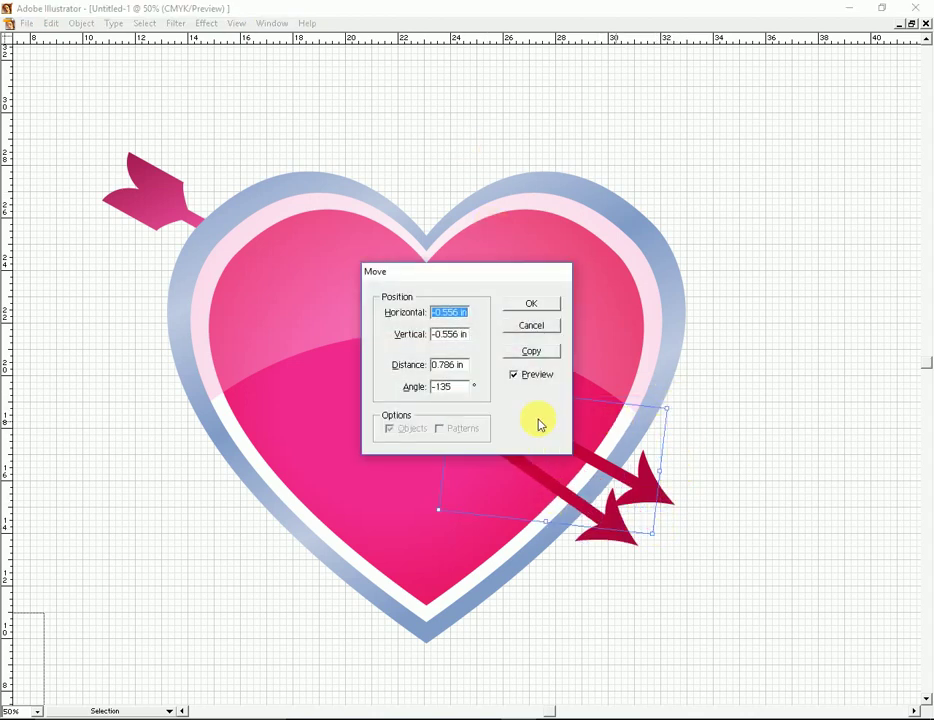
pyautogui.press('Escape')
pyautogui.hotkey('ctrl', 'y')
pyautogui.hotkey('ctrl', 'y')
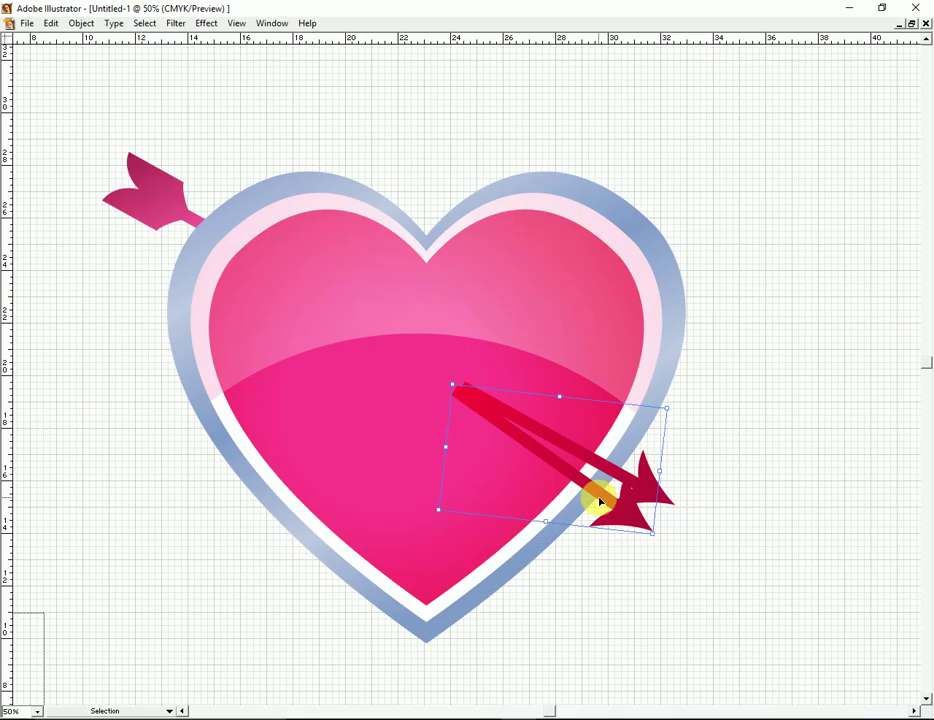
# Apply an Arc warp with the Bend lowered to the arrow copy, then shrink it.
pyautogui.click(207, 23)
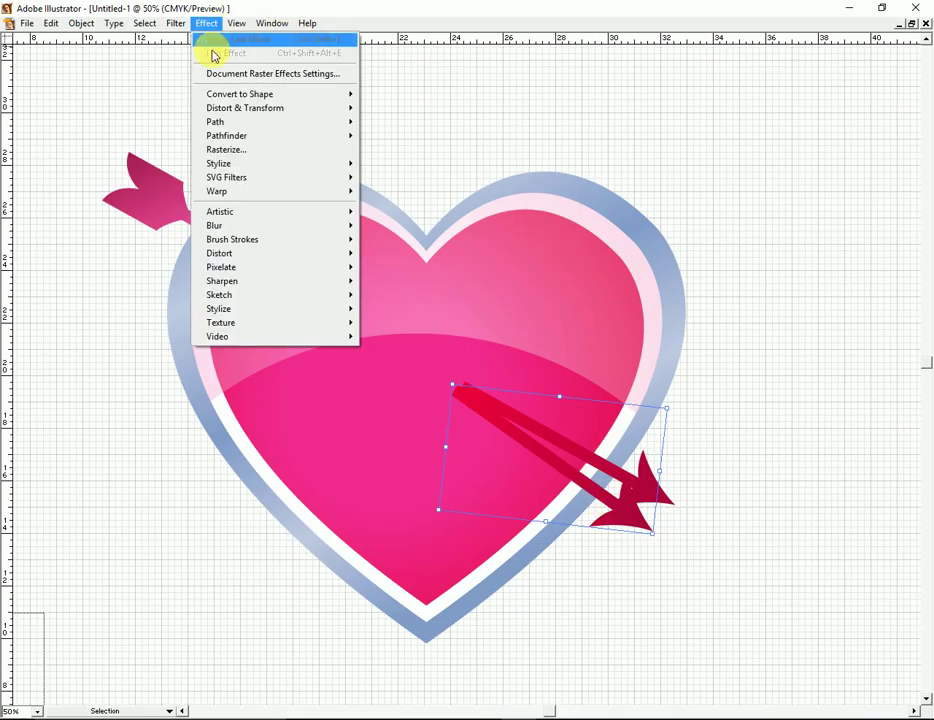
pyautogui.moveTo(218, 191)
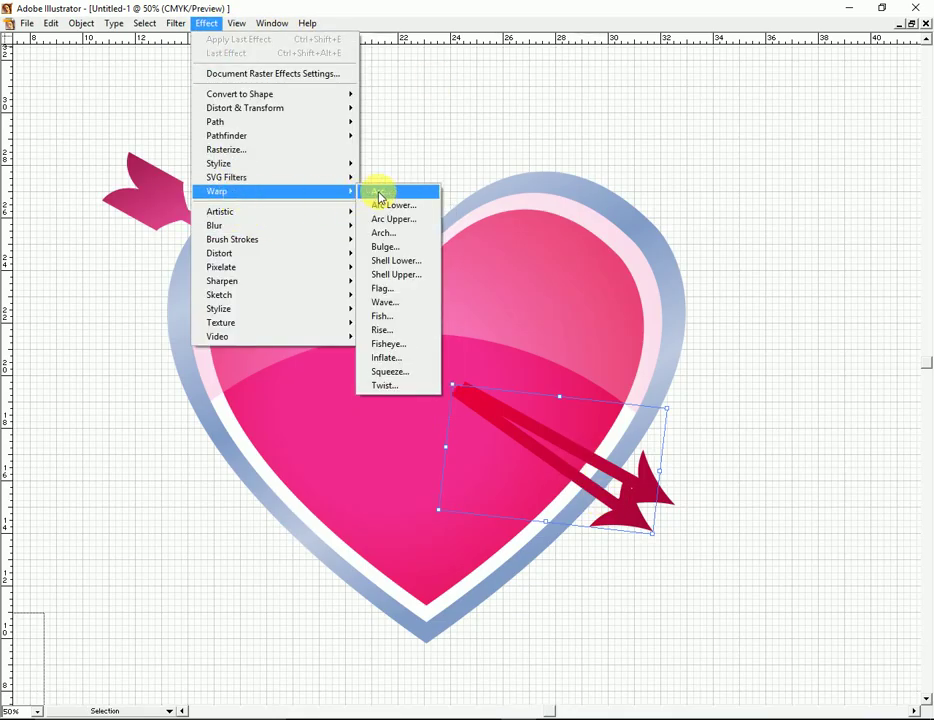
pyautogui.click(380, 194)
pyautogui.click(529, 339)
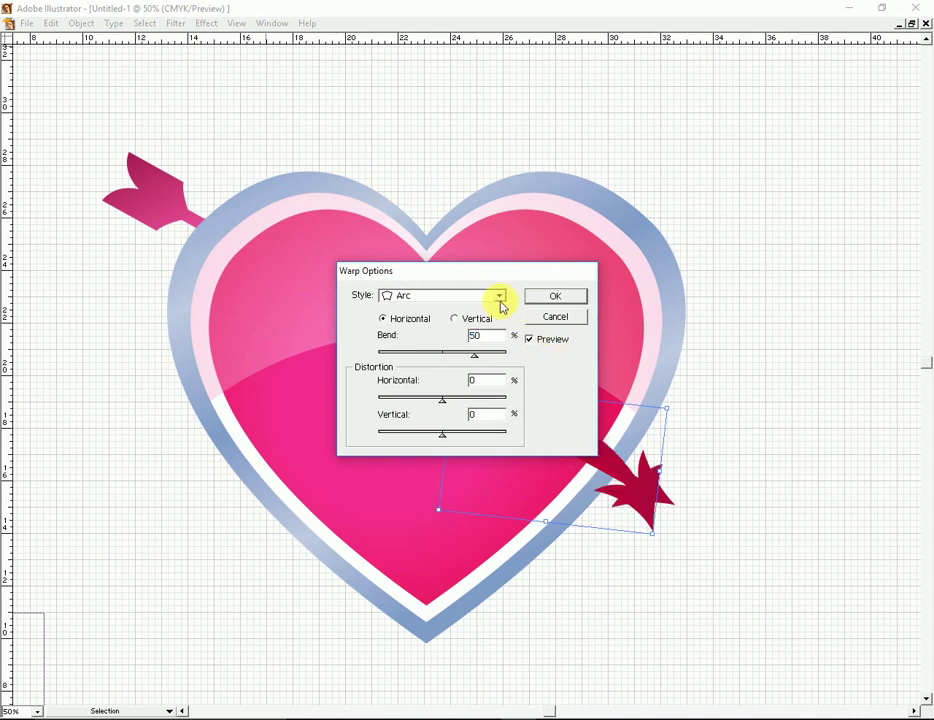
pyautogui.moveTo(450, 271); pyautogui.dragTo(673, 22)
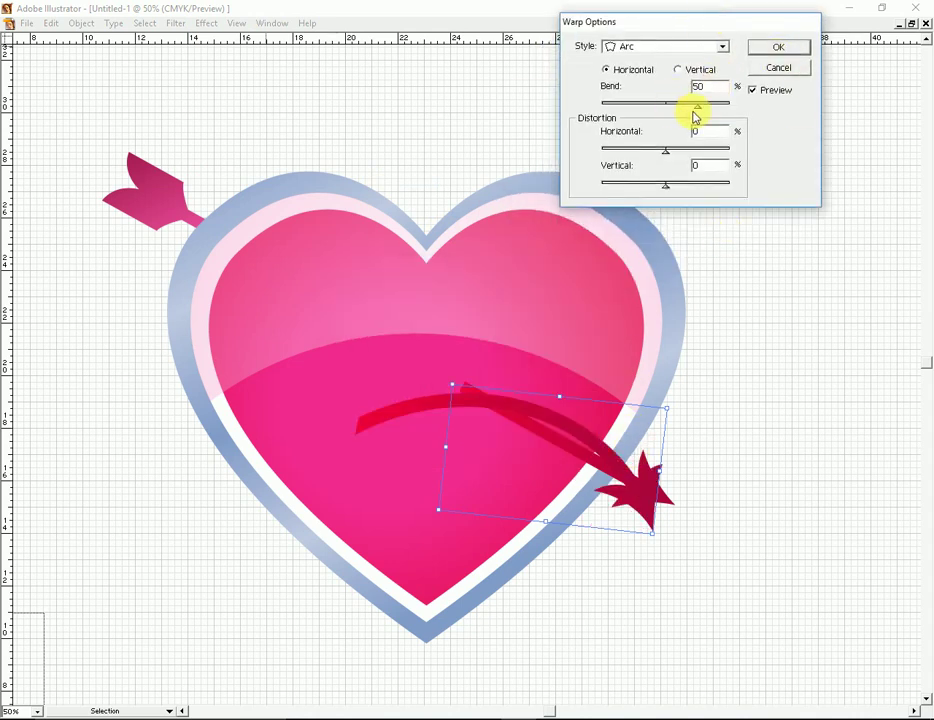
pyautogui.moveTo(695, 108); pyautogui.dragTo(675, 111)
pyautogui.press('Return')
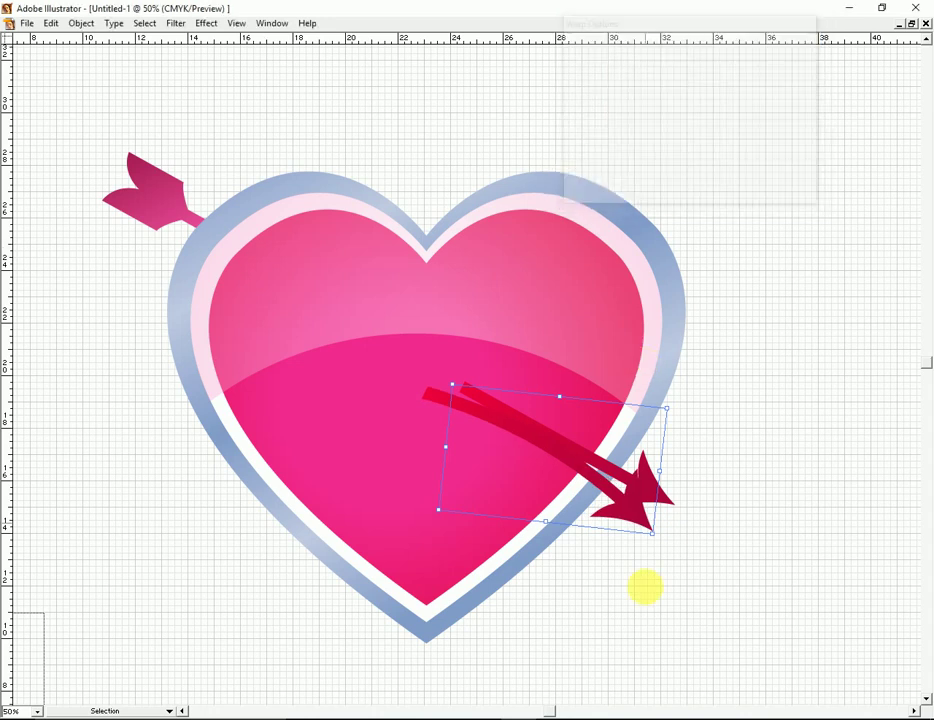
pyautogui.moveTo(659, 543)
pyautogui.mouseDown()
pyautogui.moveTo(621, 530)
pyautogui.moveTo(623, 444)
pyautogui.mouseUp()
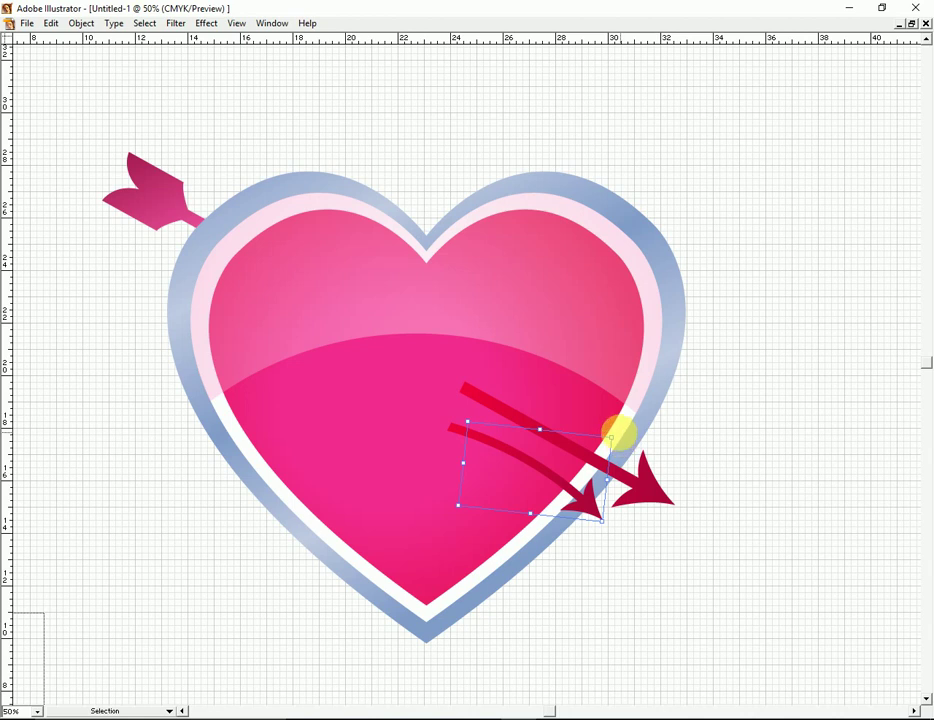
# Expand the warped arrow's appearance and tilt the small copy further downward.
pyautogui.click(81, 23)
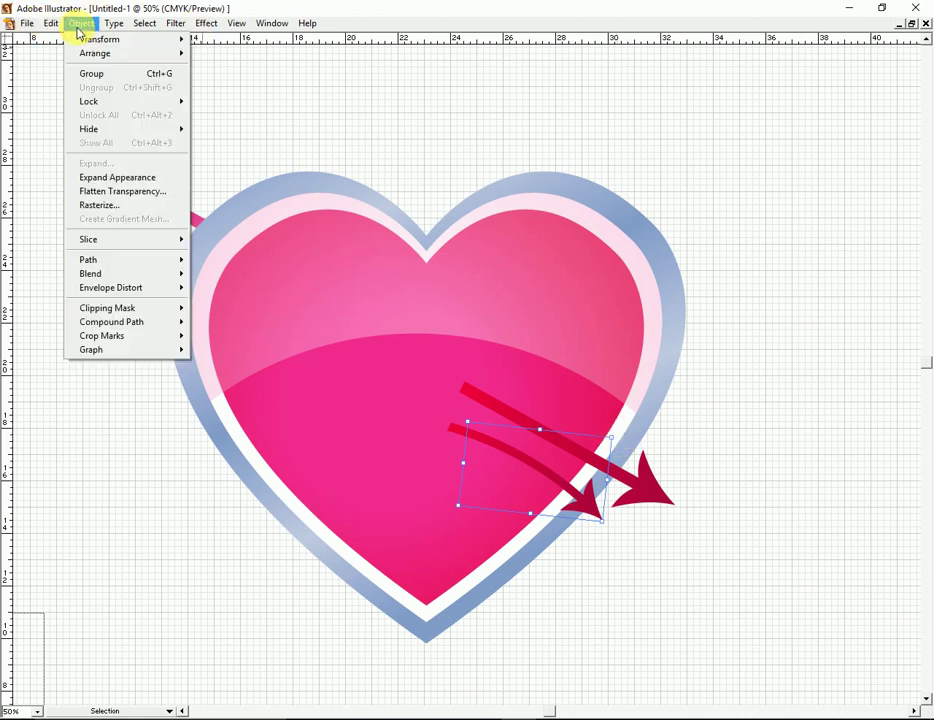
pyautogui.click(128, 180)
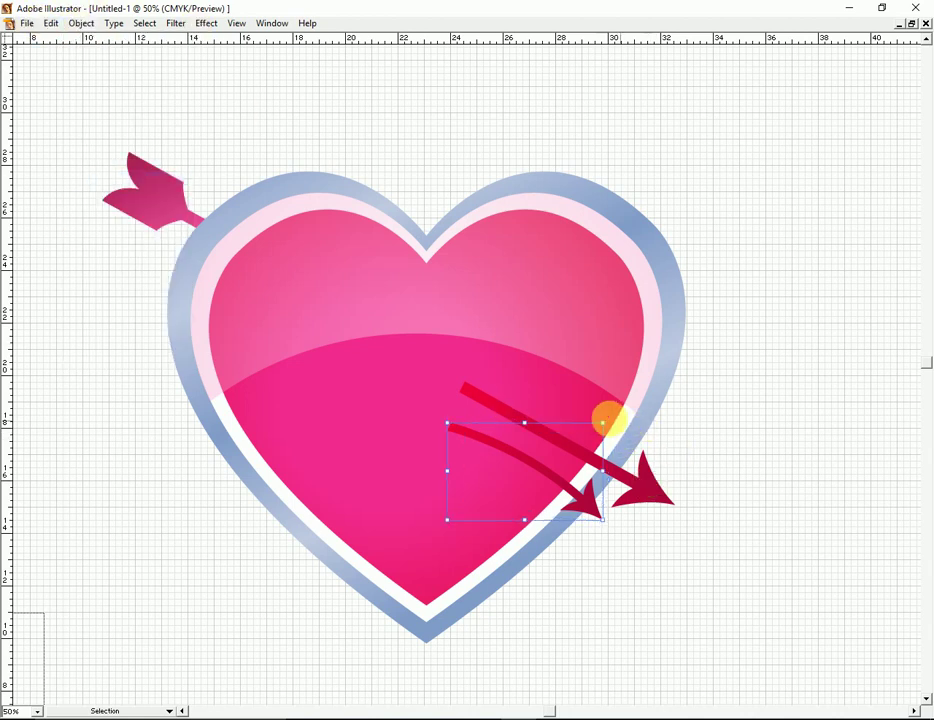
pyautogui.moveTo(617, 430)
pyautogui.mouseDown()
pyautogui.moveTo(553, 499)
pyautogui.moveTo(546, 486)
pyautogui.mouseUp()
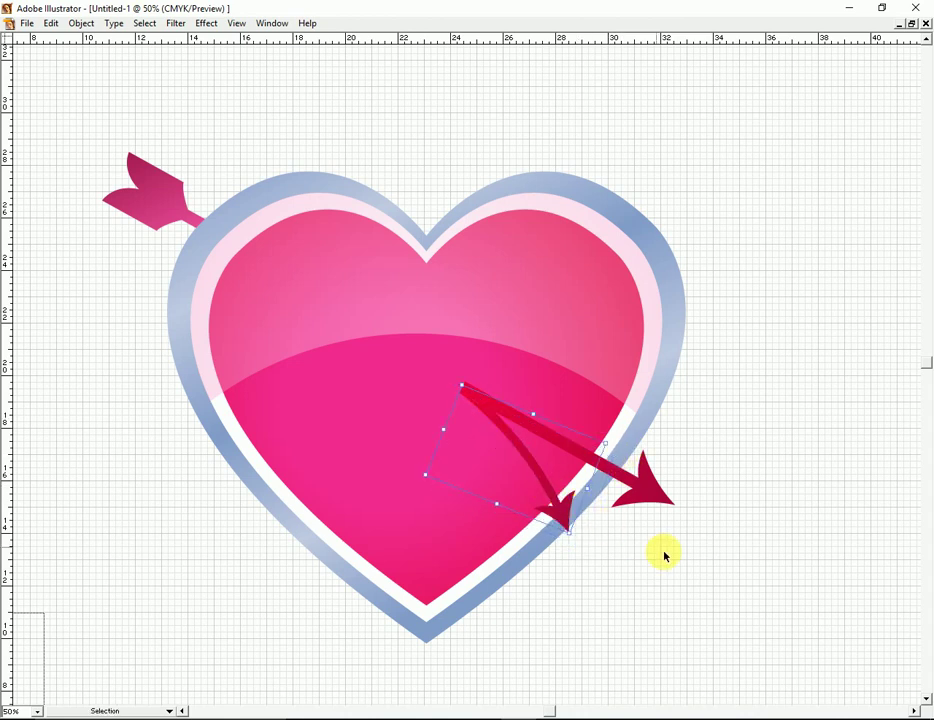
# Set the small arrow's opacity to 26% in the Transparency palette.
pyautogui.press('Tab')
pyautogui.moveTo(489, 417); pyautogui.dragTo(437, 417)
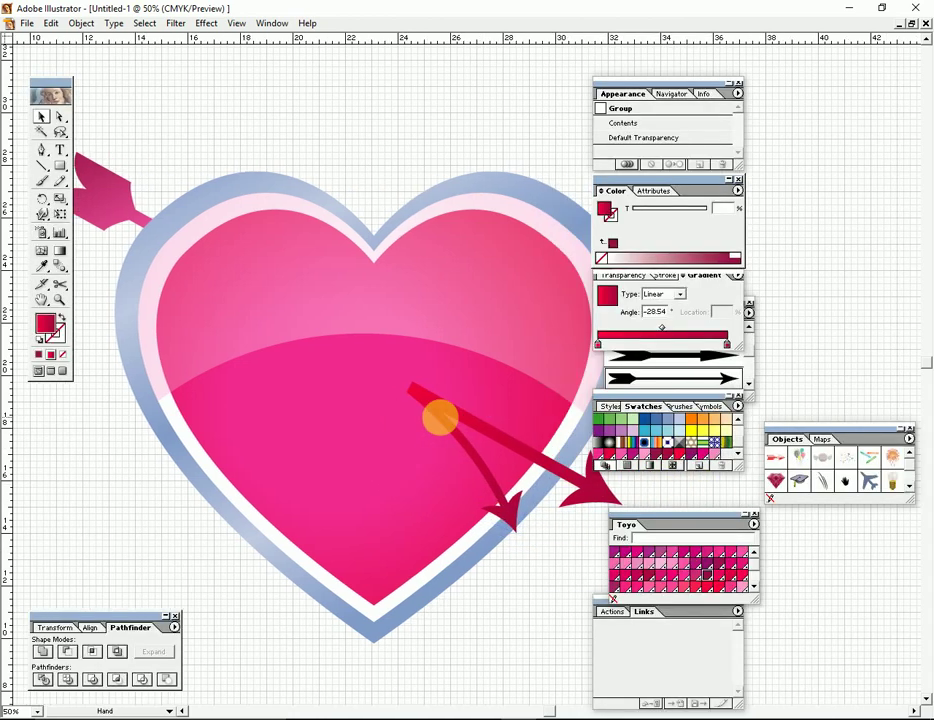
pyautogui.click(630, 278)
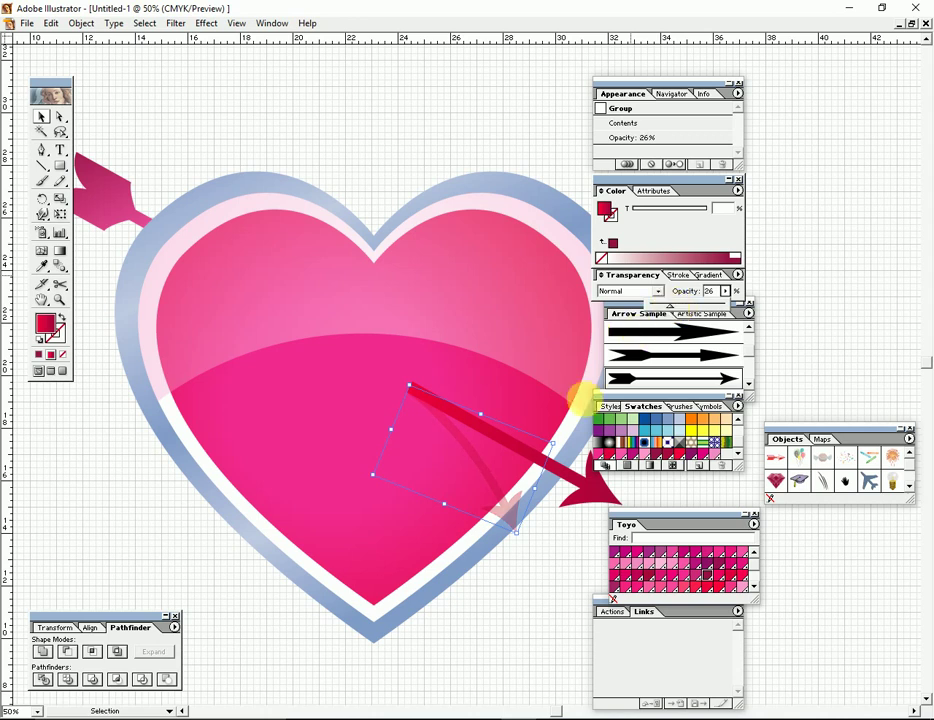
pyautogui.click(550, 556)
# Hide the palettes and zoom in and out to check the faint arrow trail.
pyautogui.press('Tab')
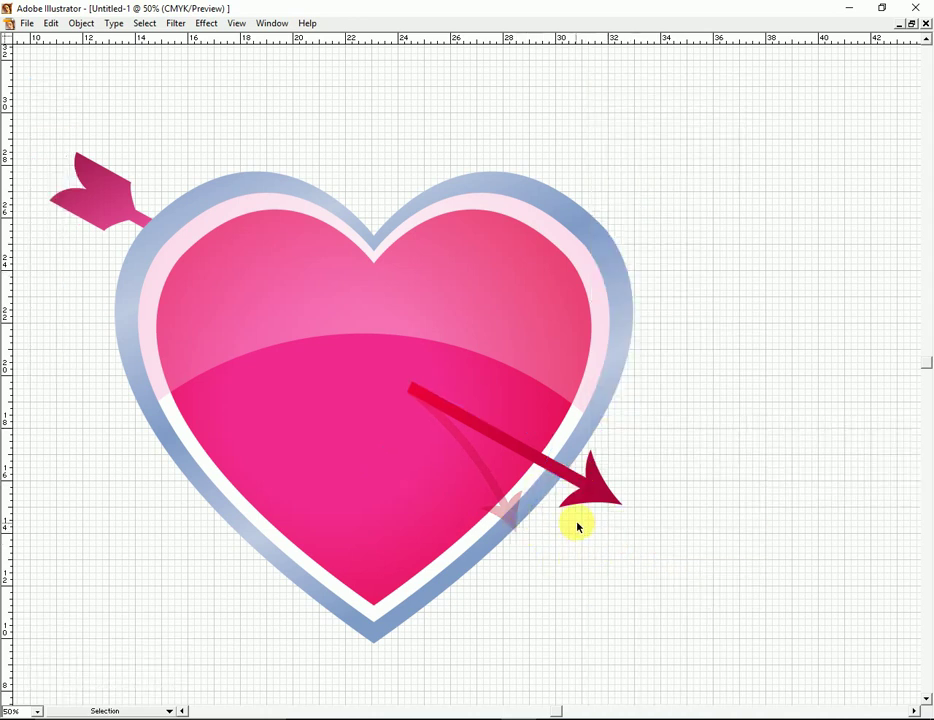
pyautogui.press('z')
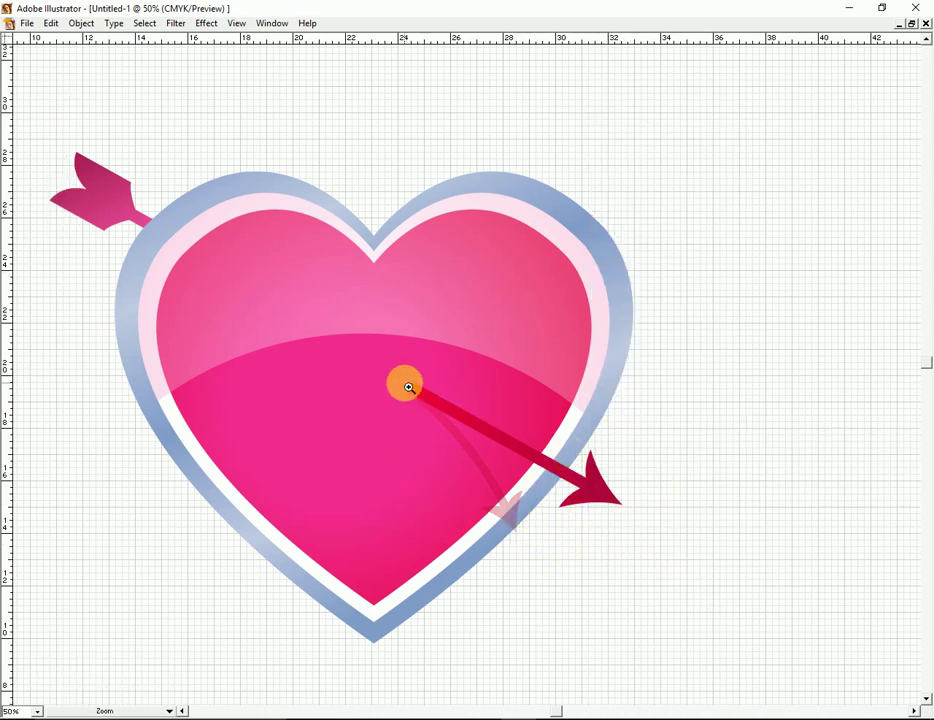
pyautogui.click(407, 388)
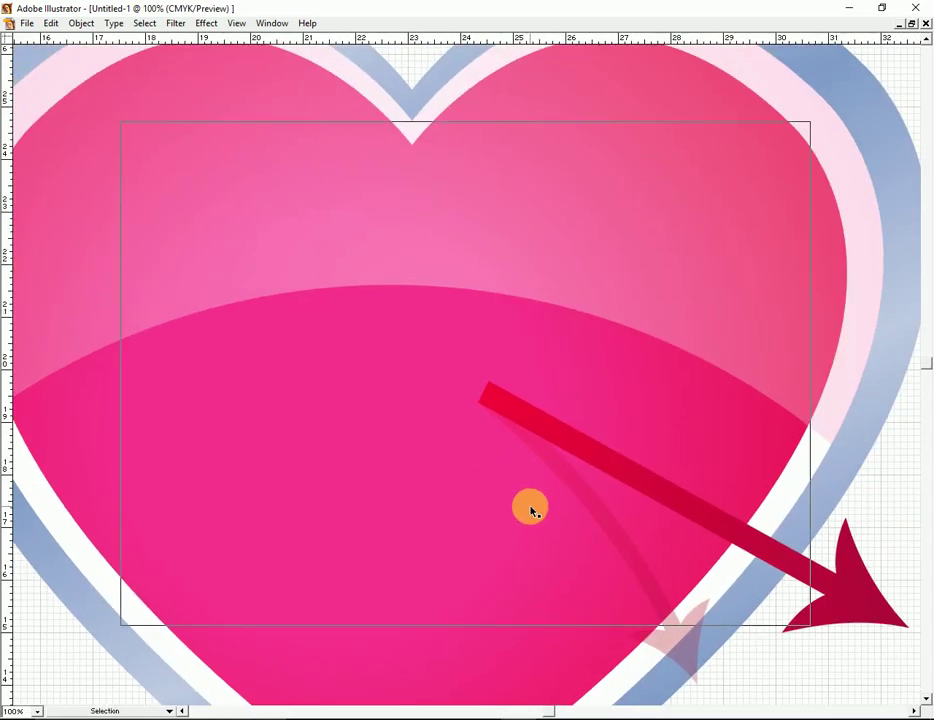
pyautogui.hotkey('ctrl', '-')
pyautogui.press('Tab')
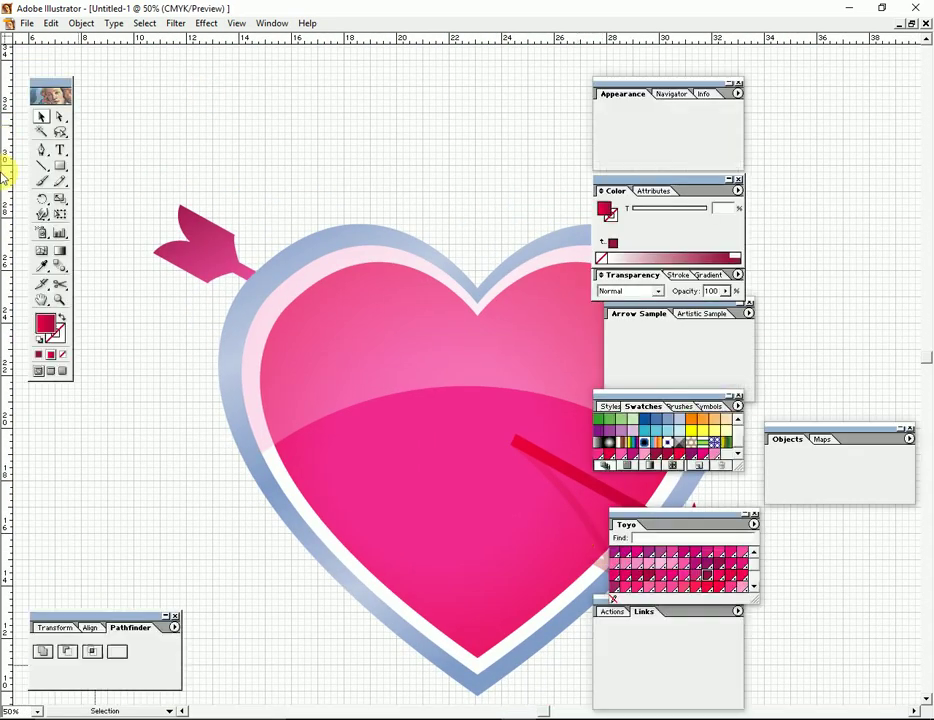
pyautogui.click(61, 167)
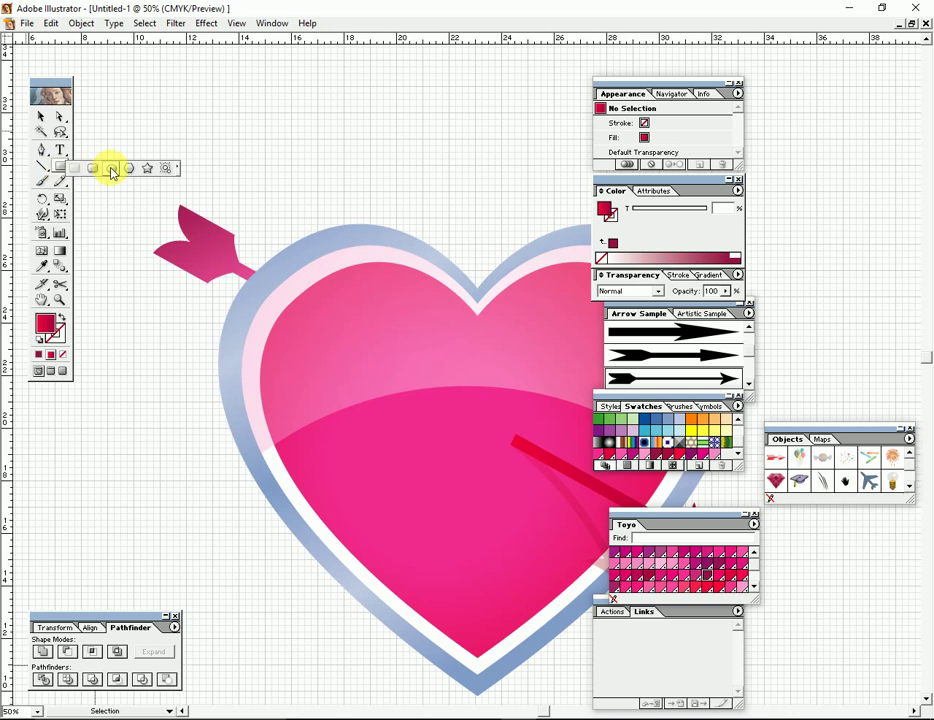
# Draw a tall red gradient-filled oval above the heart.
pyautogui.click(111, 171)
pyautogui.press('Tab')
pyautogui.moveTo(406, 98); pyautogui.dragTo(445, 167)
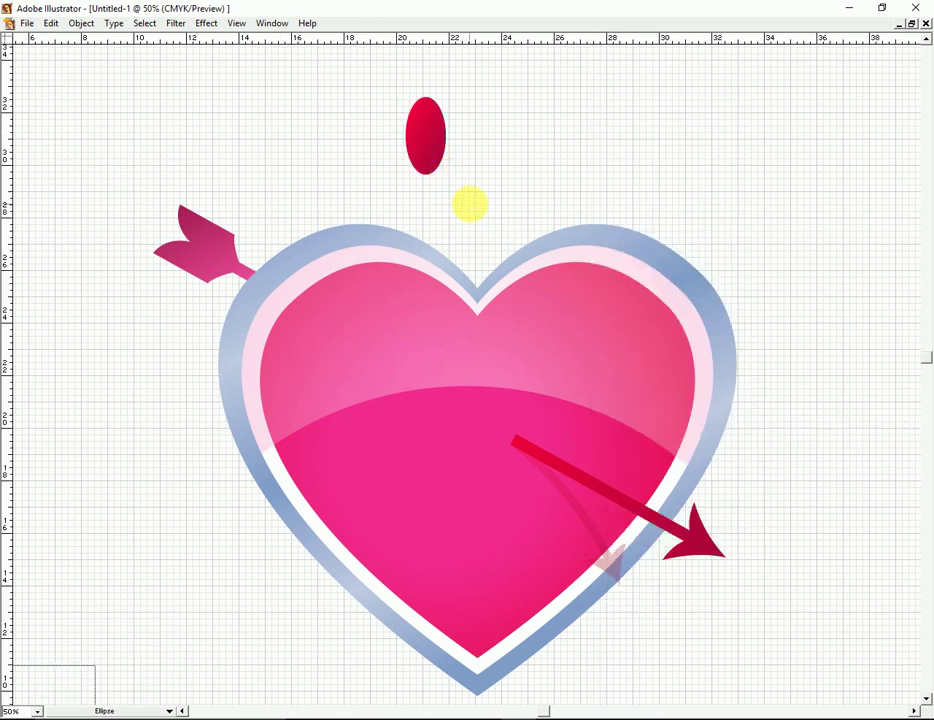
pyautogui.click(455, 179)
pyautogui.press('Tab')
# Pull the oval's top anchor upward to taper it into a point.
pyautogui.click(41, 116)
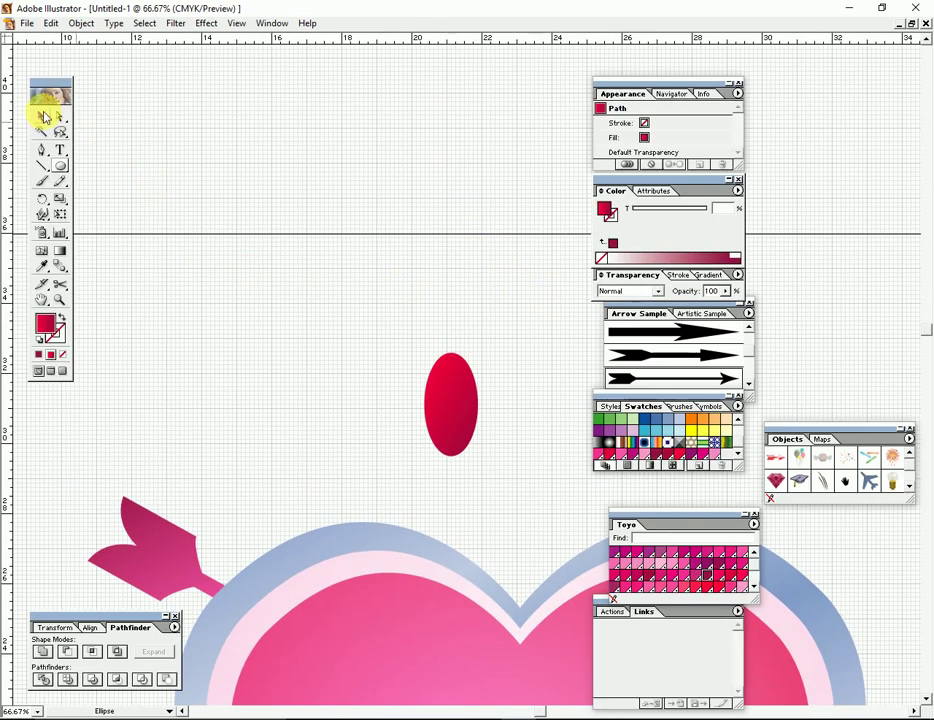
pyautogui.press('Tab')
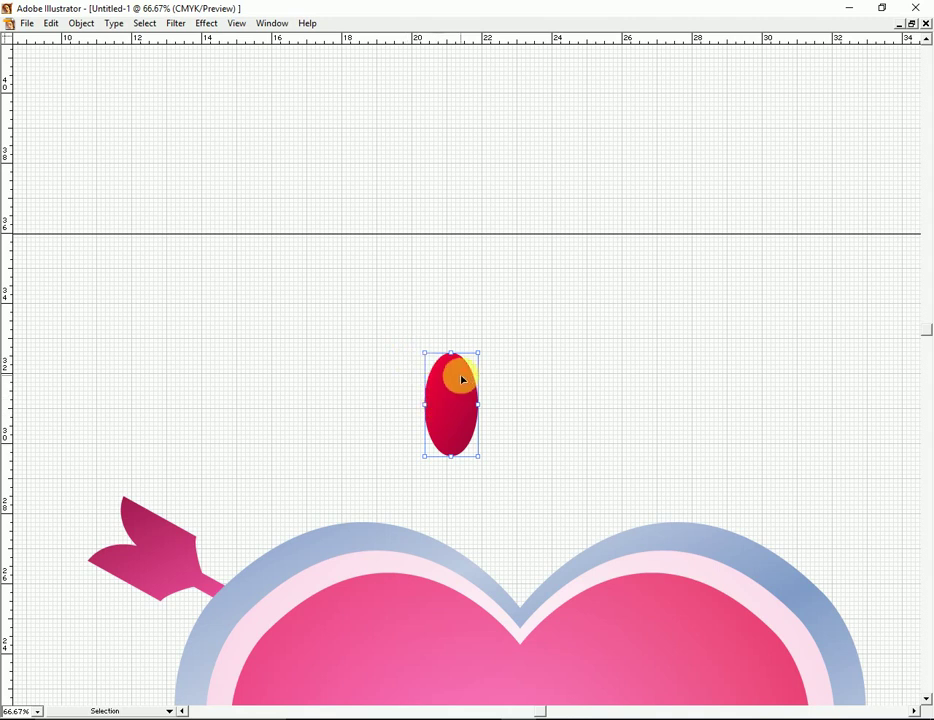
pyautogui.press('a')
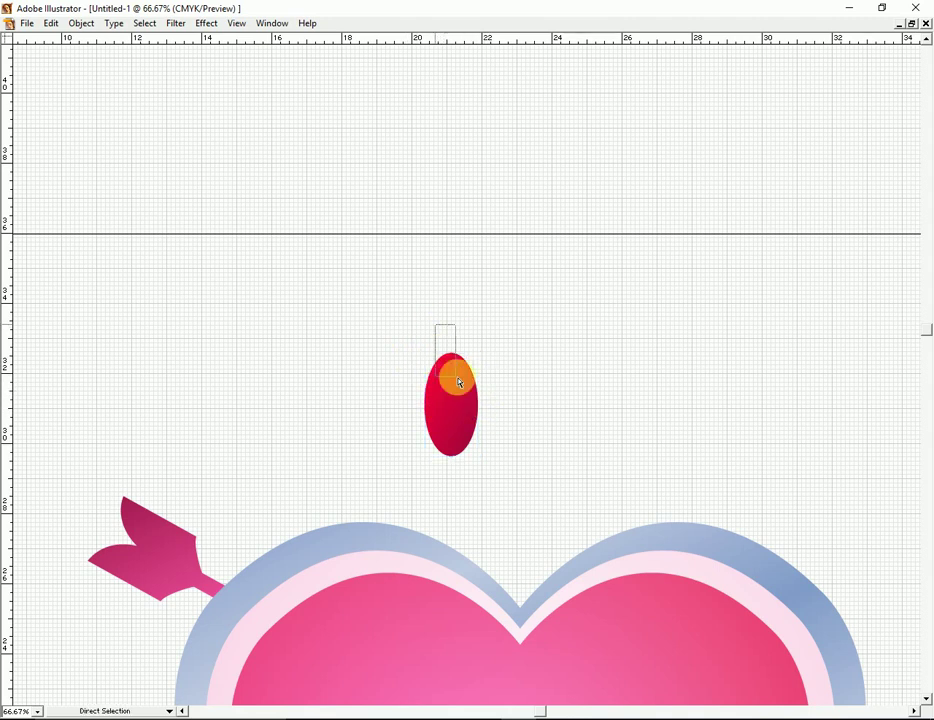
pyautogui.moveTo(436, 323); pyautogui.dragTo(464, 360)
pyautogui.press('Tab')
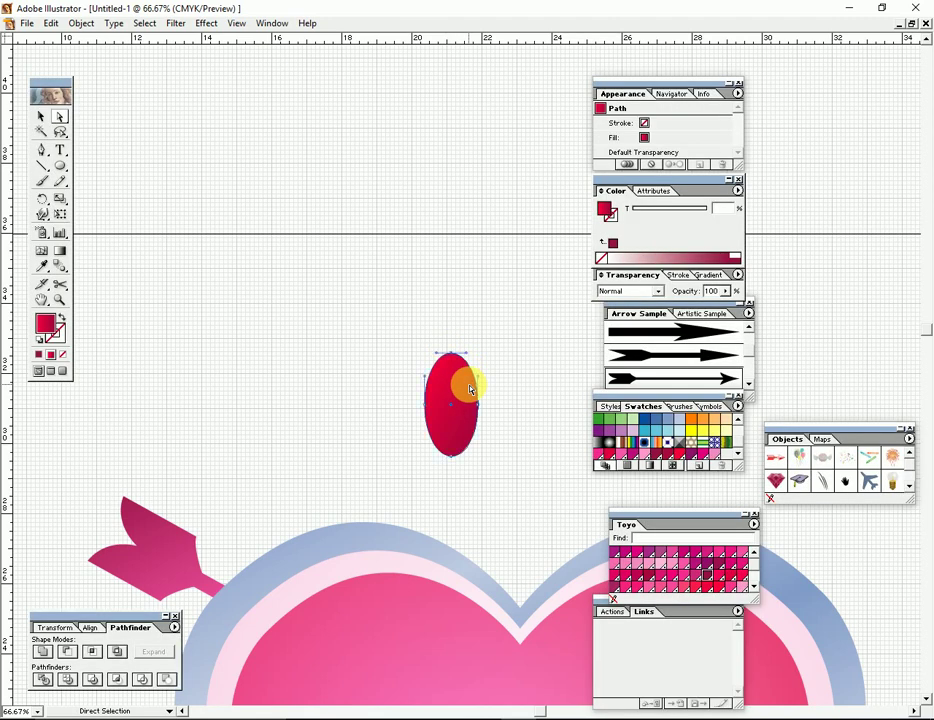
pyautogui.moveTo(427, 333); pyautogui.dragTo(471, 365)
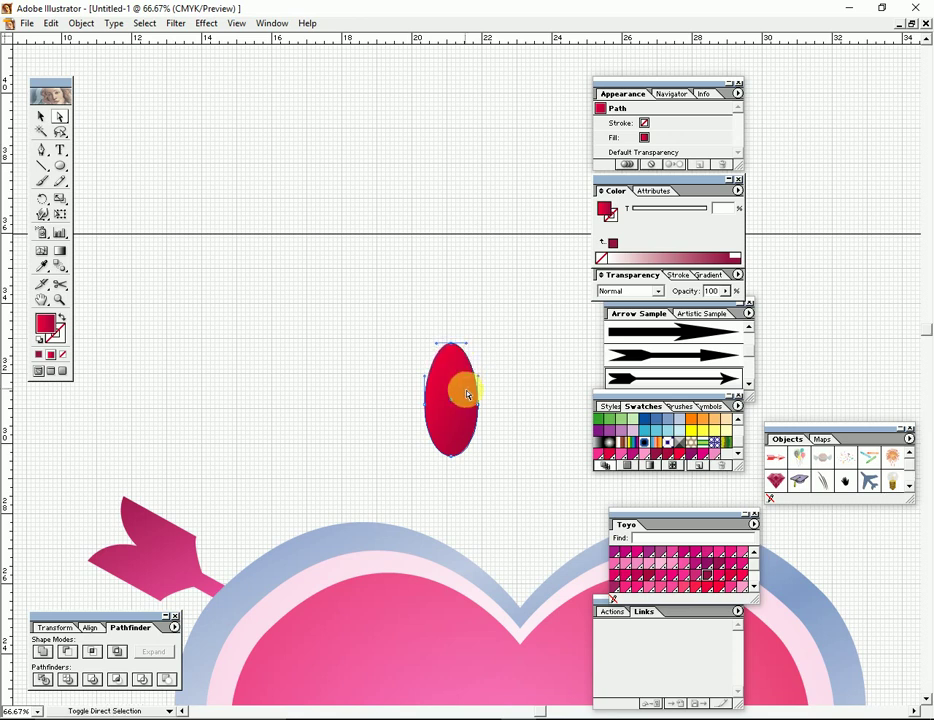
# Convert the oval's bottom anchor into a sharp corner to finish the drop shape.
pyautogui.click(452, 465)
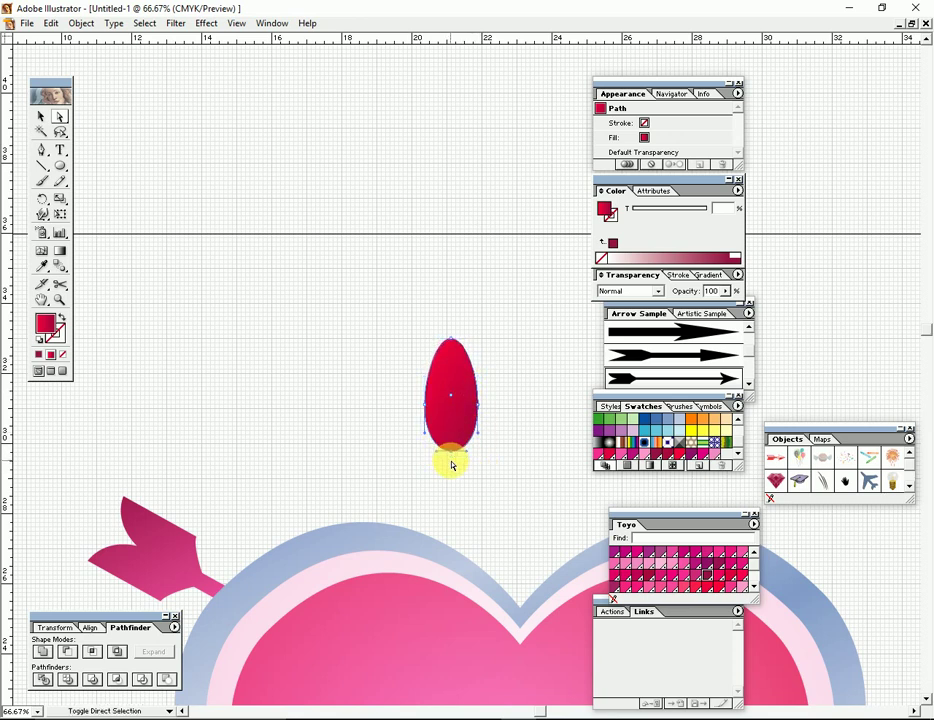
pyautogui.moveTo(467, 455); pyautogui.dragTo(451, 451)
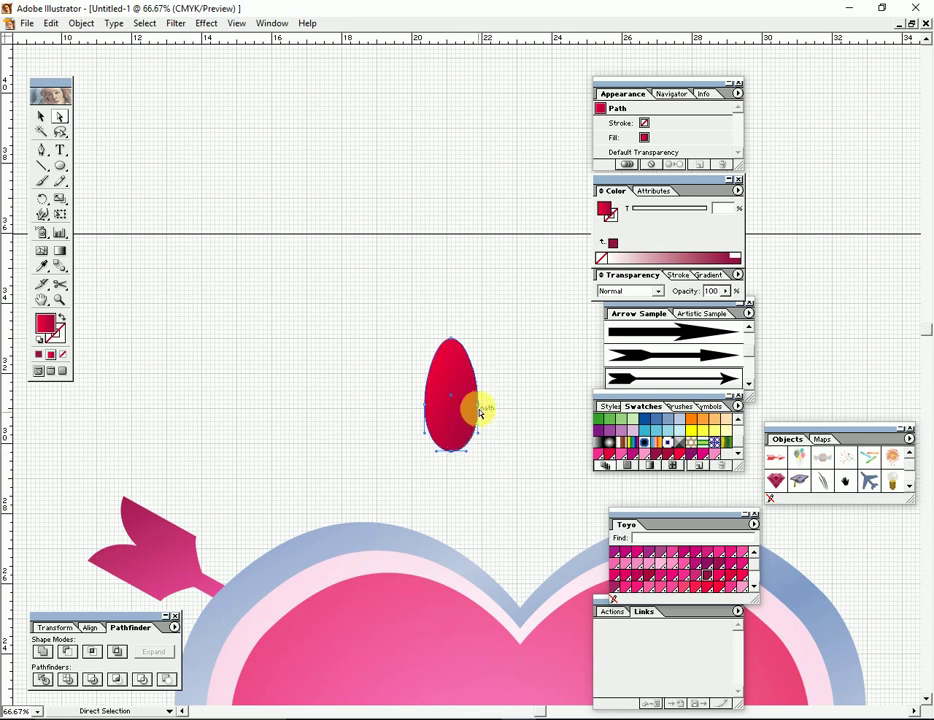
pyautogui.click(200, 240)
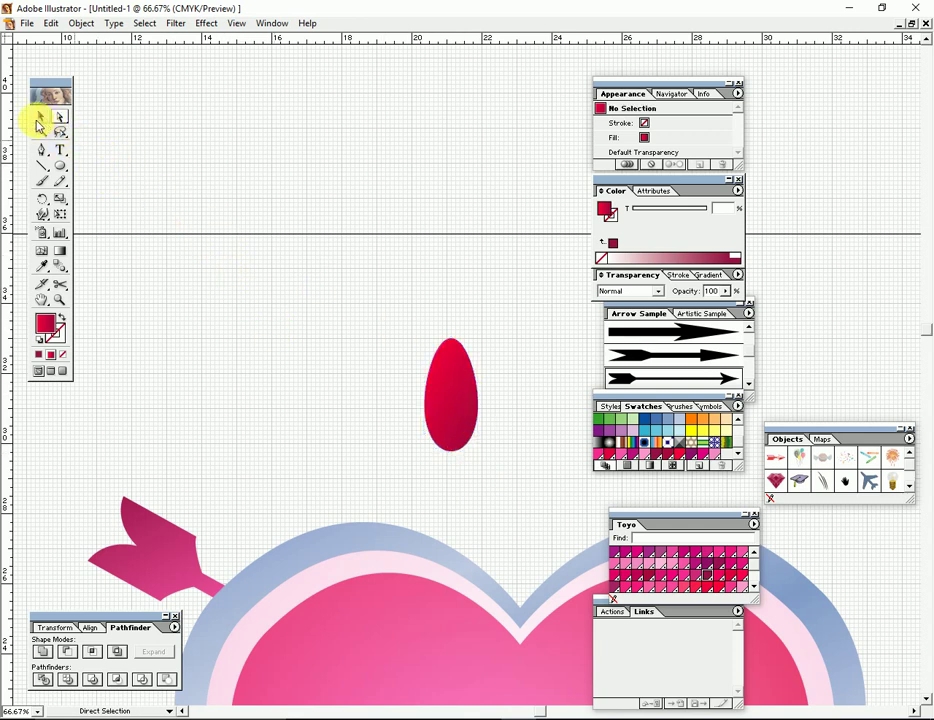
pyautogui.click(41, 116)
# Give the drop a pink radial gradient, with a pink stop added and the left stop removed.
pyautogui.moveTo(467, 415)
pyautogui.mouseDown()
pyautogui.moveTo(423, 421)
pyautogui.moveTo(490, 469)
pyautogui.mouseUp()
pyautogui.hotkey('ctrl', '=')
pyautogui.press('v')
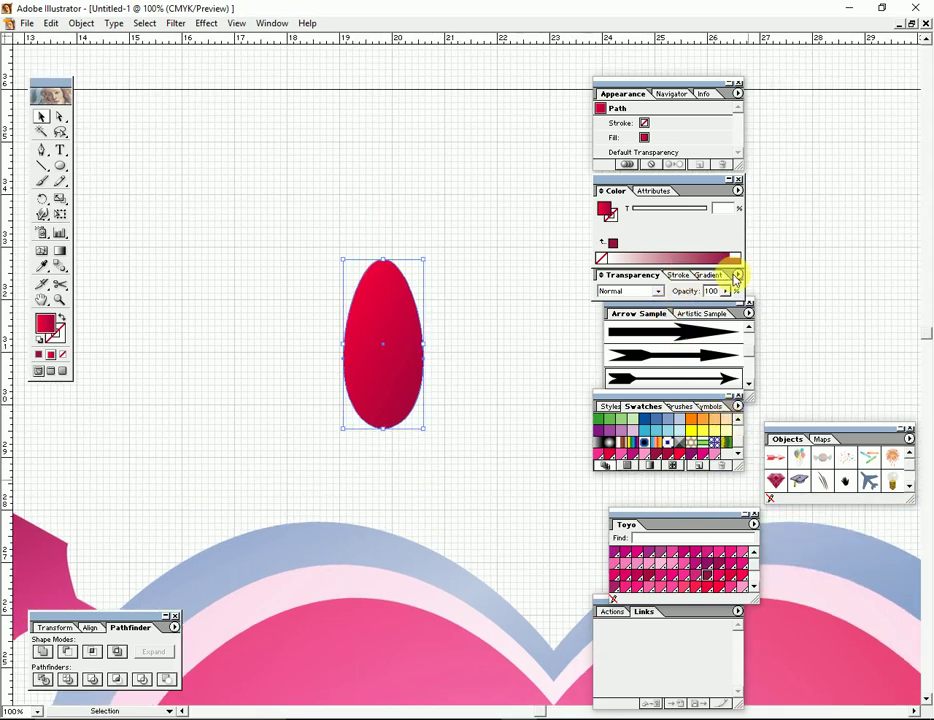
pyautogui.click(706, 276)
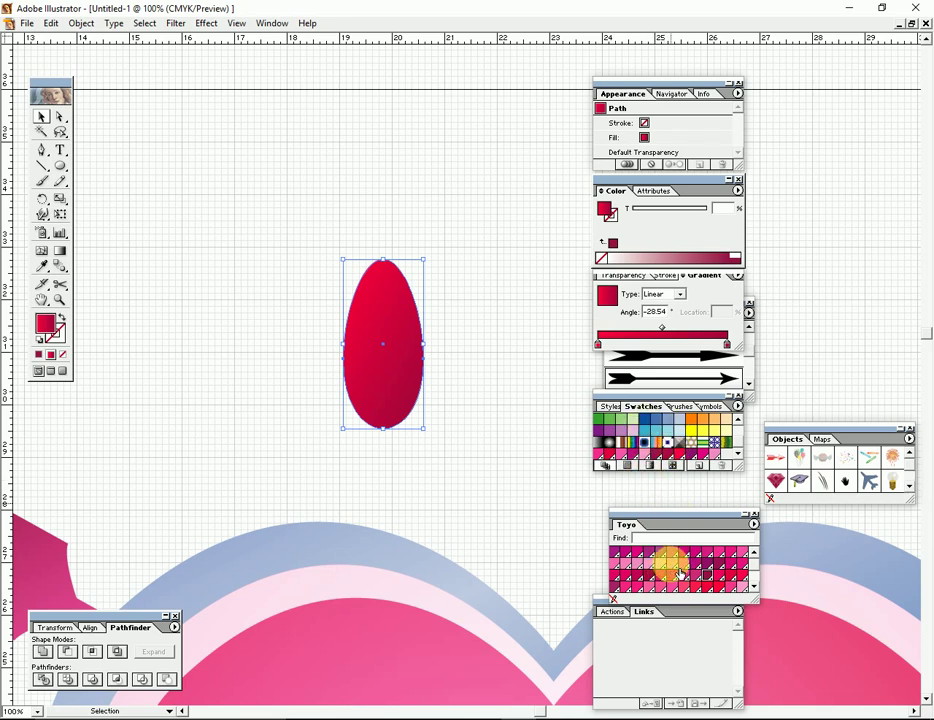
pyautogui.moveTo(680, 573); pyautogui.dragTo(664, 345)
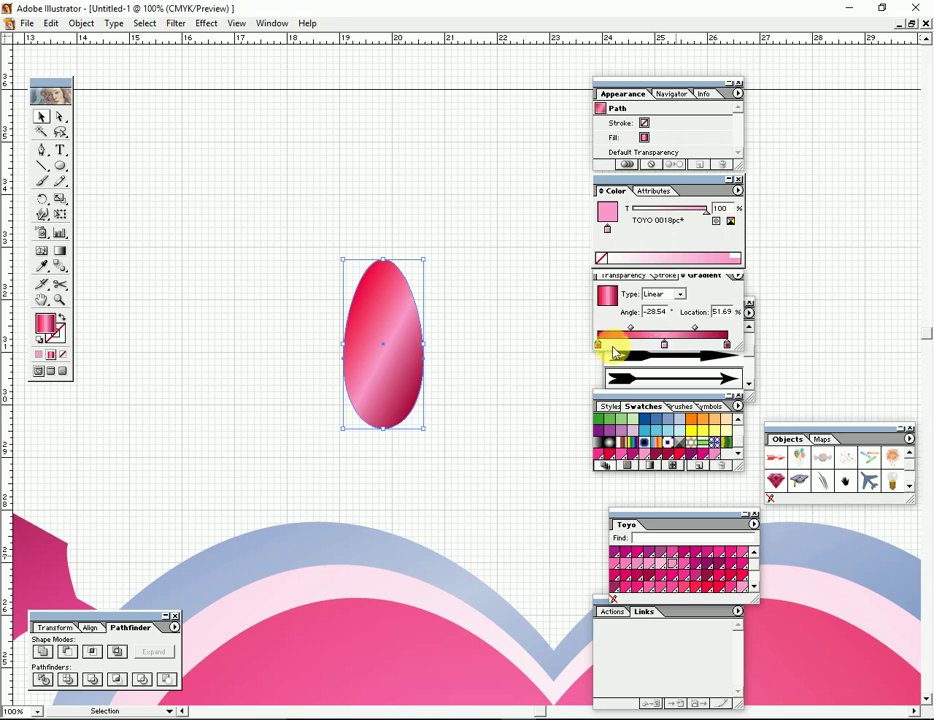
pyautogui.moveTo(600, 345)
pyautogui.mouseDown()
pyautogui.moveTo(673, 352)
pyautogui.moveTo(597, 345)
pyautogui.mouseUp()
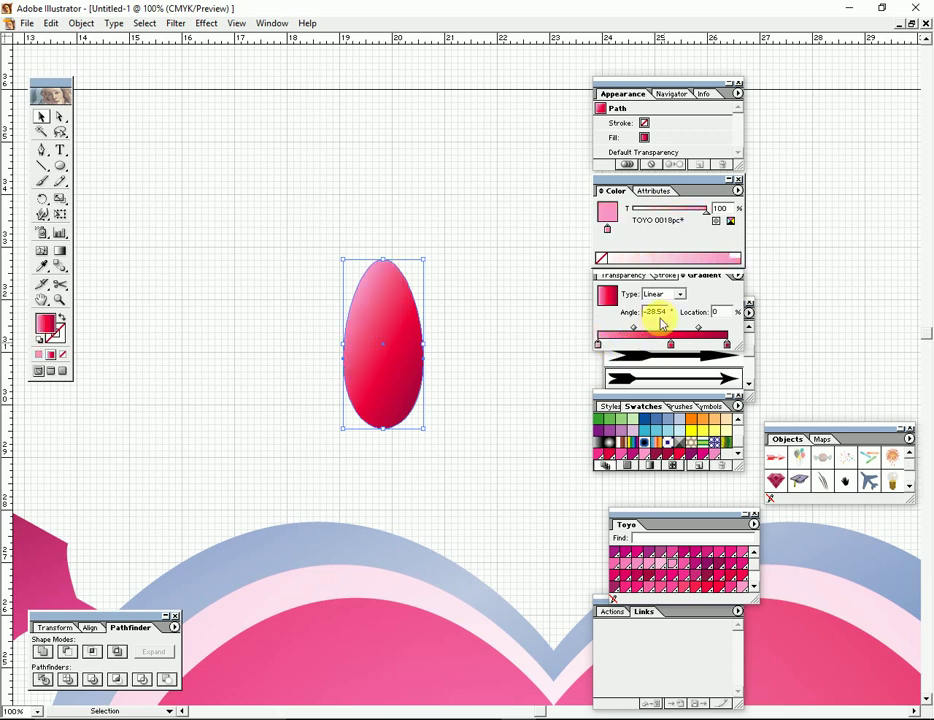
pyautogui.click(654, 306)
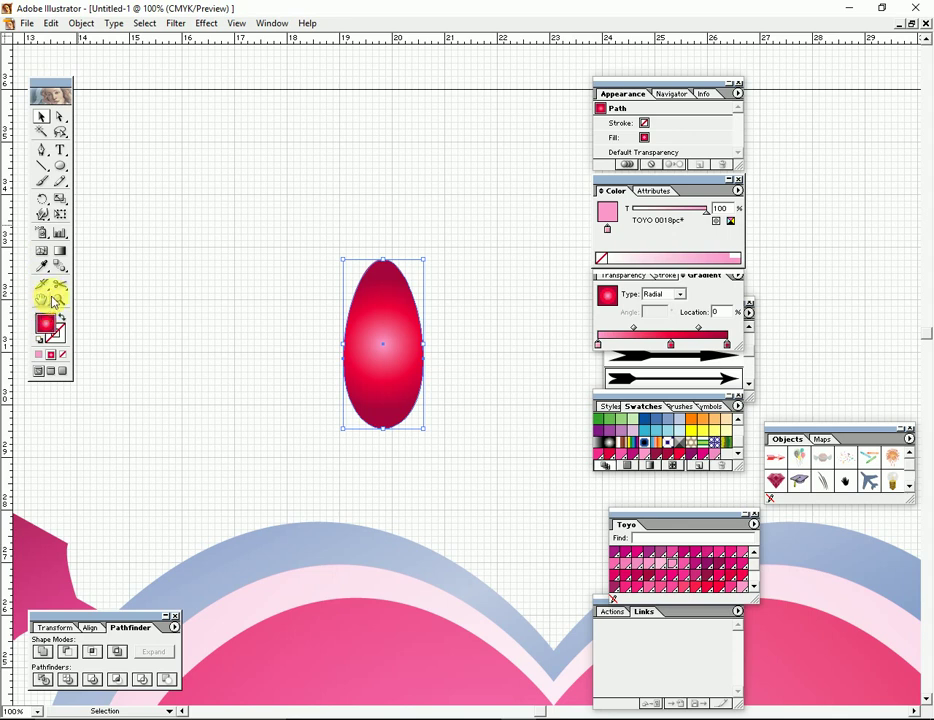
# Move the radial gradient's bright highlight lower right of centre with the Gradient tool.
pyautogui.click(59, 256)
pyautogui.moveTo(370, 360)
pyautogui.mouseDown()
pyautogui.moveTo(369, 455)
pyautogui.moveTo(413, 378)
pyautogui.mouseUp()
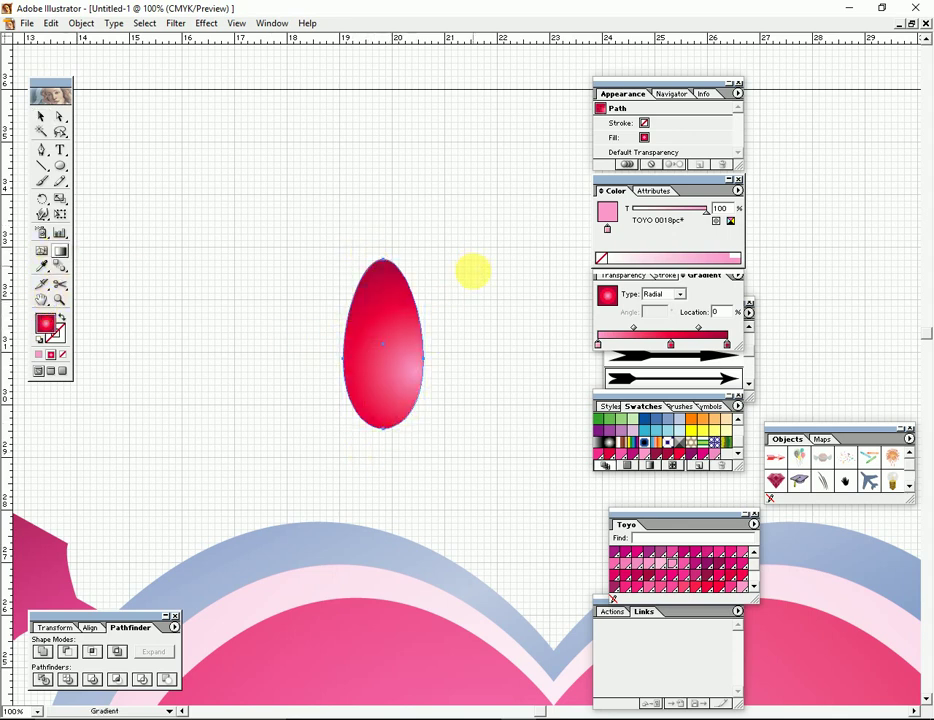
pyautogui.moveTo(390, 420)
pyautogui.mouseDown()
pyautogui.moveTo(405, 355)
pyautogui.moveTo(402, 367)
pyautogui.mouseUp()
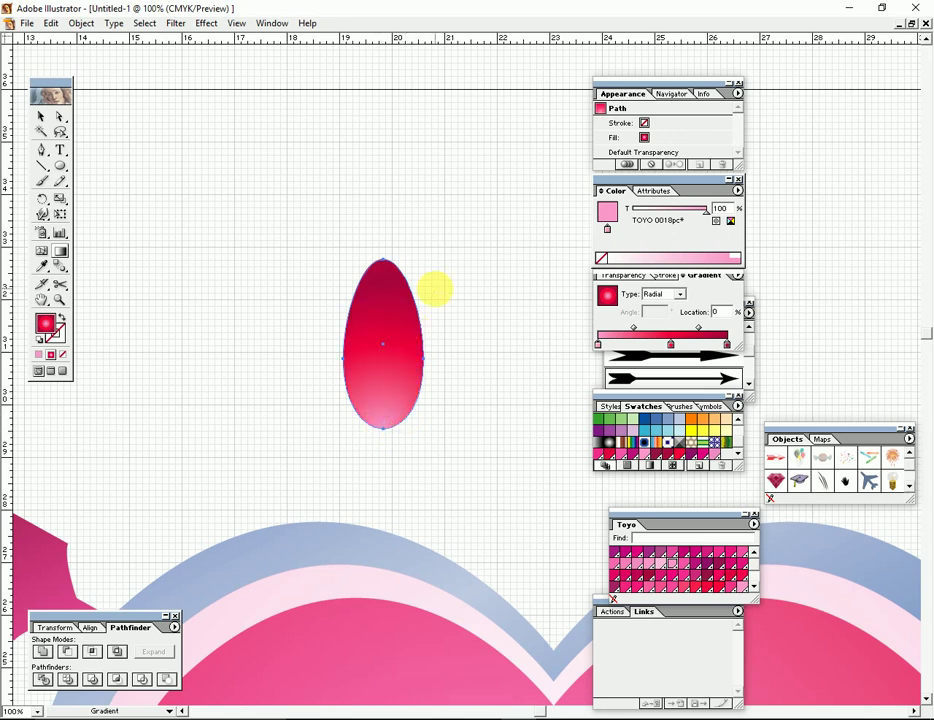
pyautogui.click(402, 377)
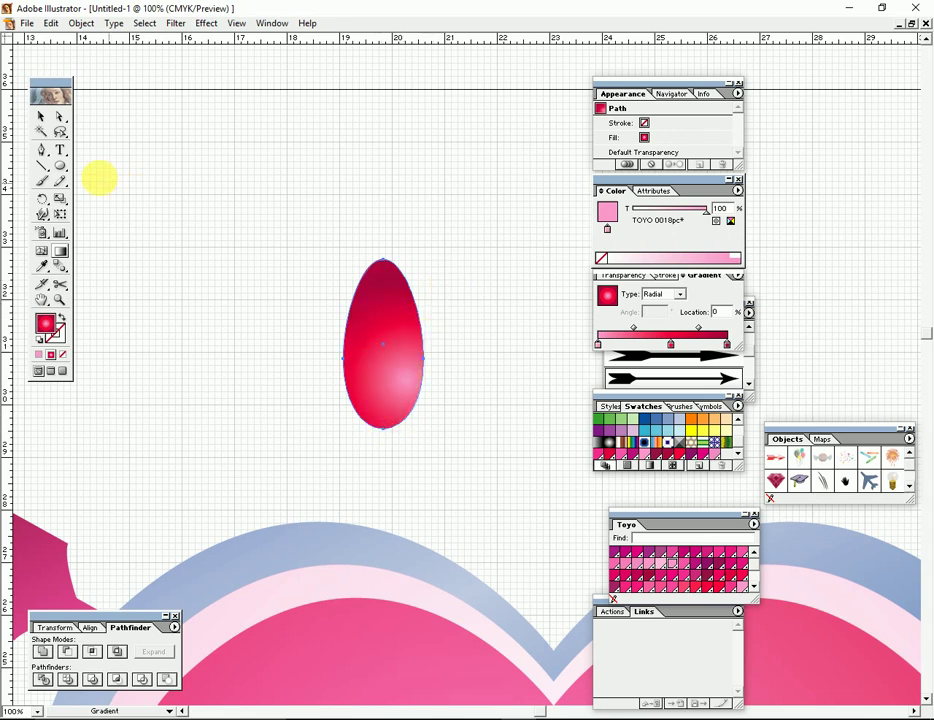
pyautogui.click(41, 116)
# Alt-drag a copy of the ellipse and shrink it inside the original.
pyautogui.click(442, 183)
pyautogui.moveTo(344, 334); pyautogui.dragTo(294, 306)
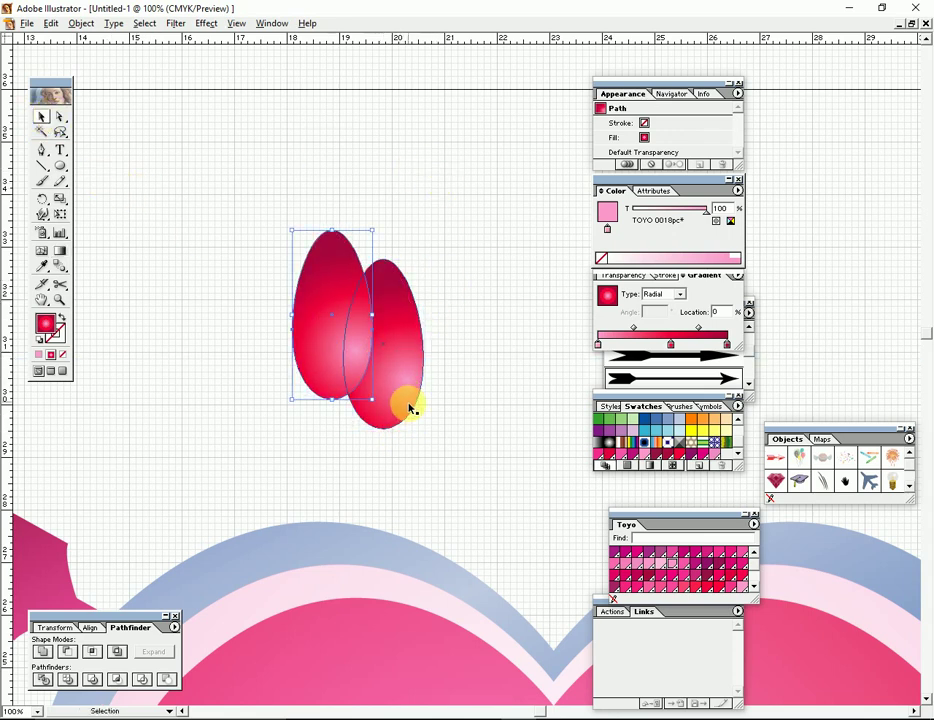
pyautogui.moveTo(371, 390)
pyautogui.mouseDown()
pyautogui.moveTo(352, 359)
pyautogui.moveTo(404, 372)
pyautogui.mouseUp()
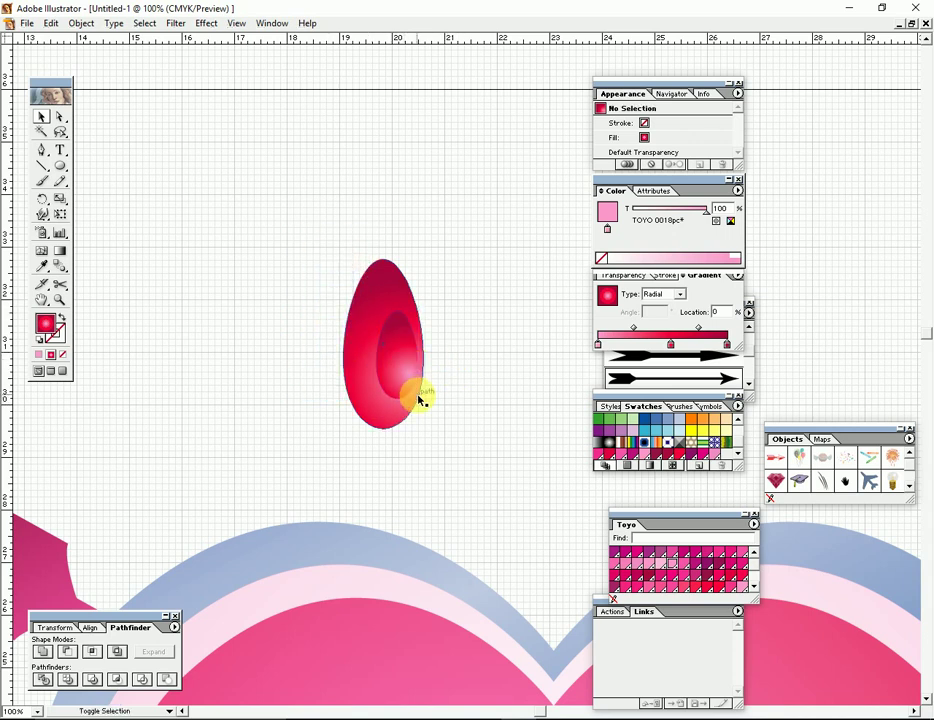
pyautogui.click(400, 396)
pyautogui.moveTo(377, 398); pyautogui.dragTo(432, 317)
pyautogui.click(434, 375)
pyautogui.click(403, 359)
pyautogui.moveTo(348, 329); pyautogui.dragTo(436, 396)
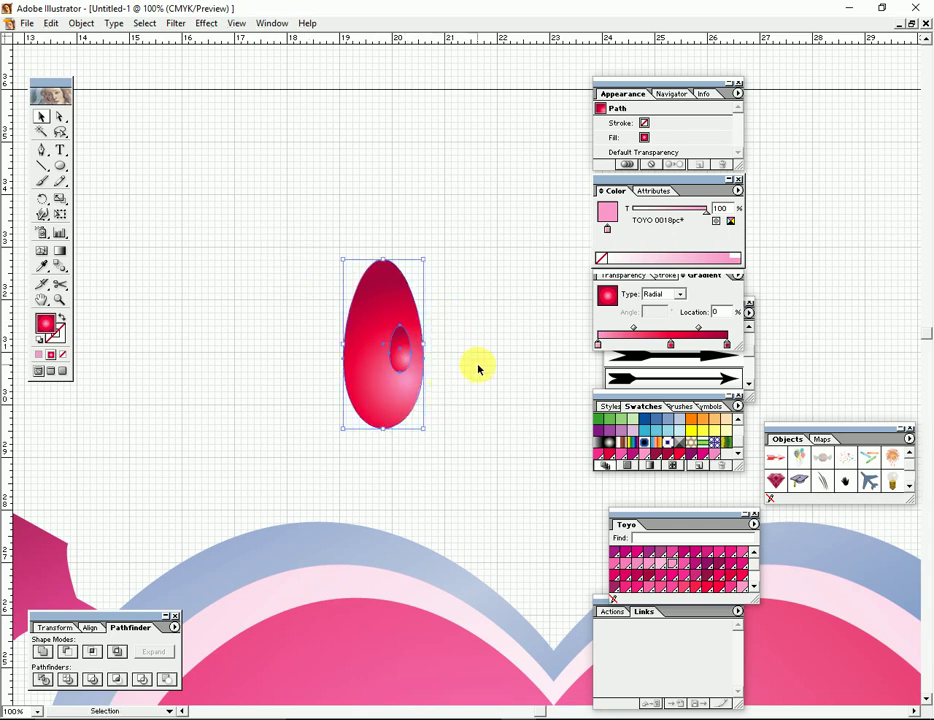
# Enlarge the inner ellipse upward-left and set its opacity to 72%.
pyautogui.click(478, 369)
pyautogui.click(394, 334)
pyautogui.moveTo(389, 325); pyautogui.dragTo(381, 311)
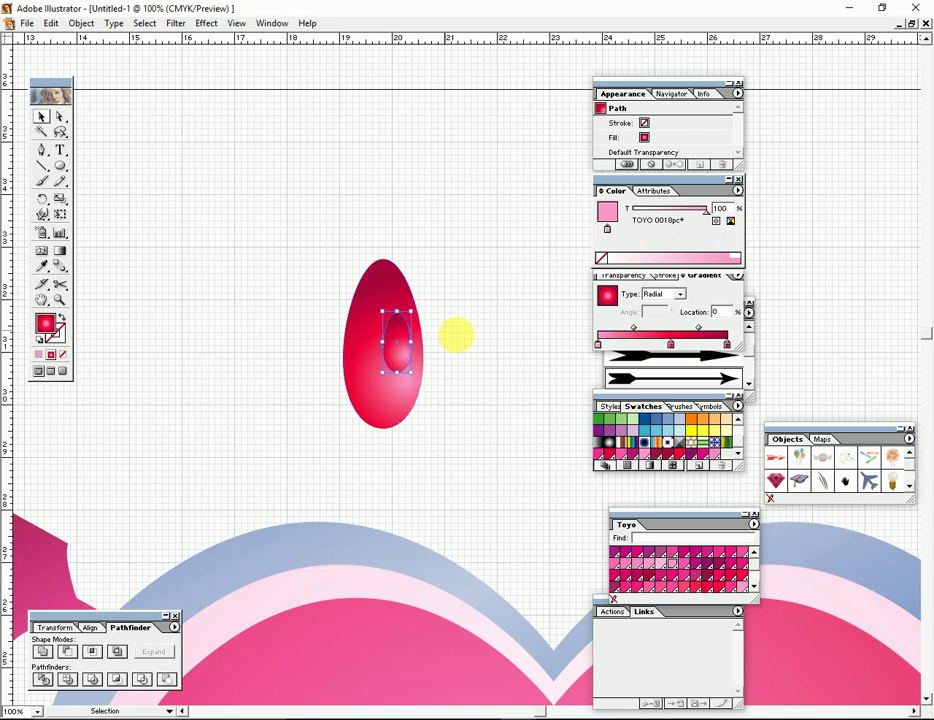
pyautogui.click(455, 334)
pyautogui.click(402, 367)
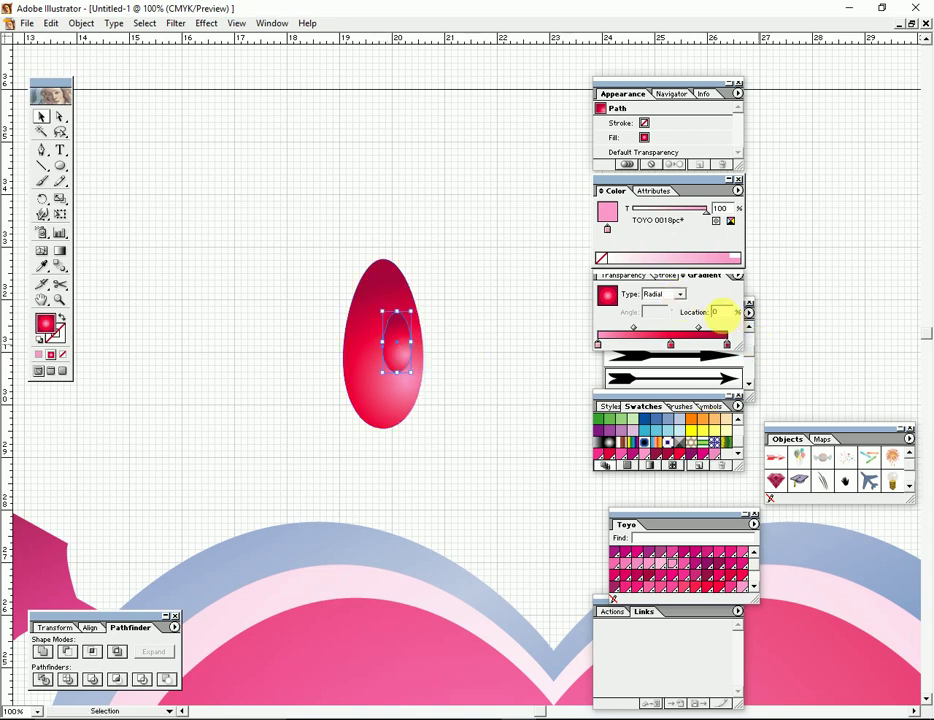
pyautogui.click(626, 277)
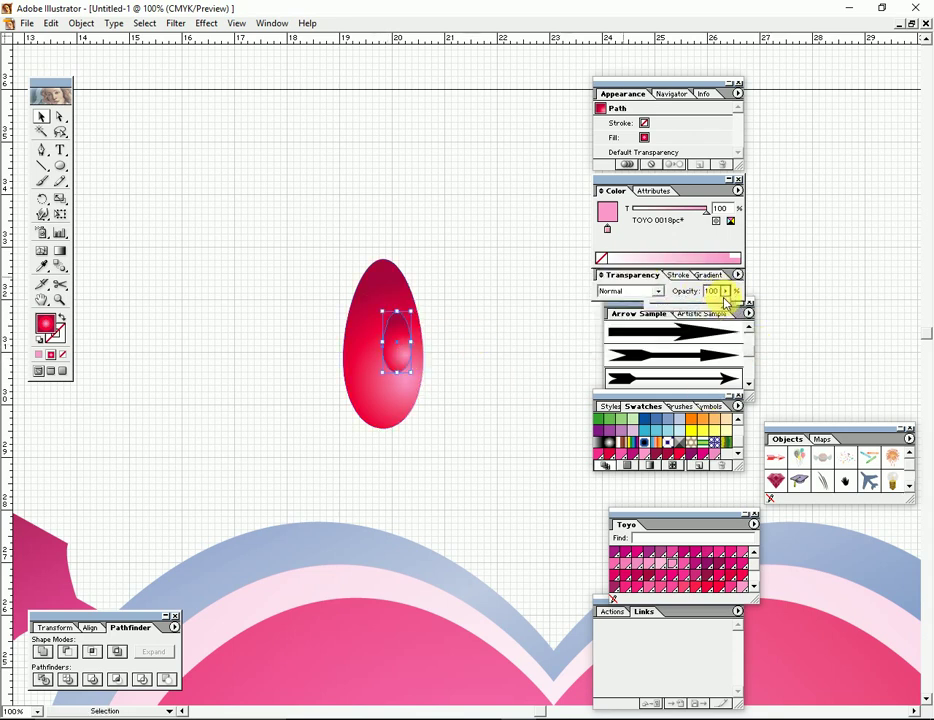
pyautogui.moveTo(726, 310); pyautogui.dragTo(706, 316)
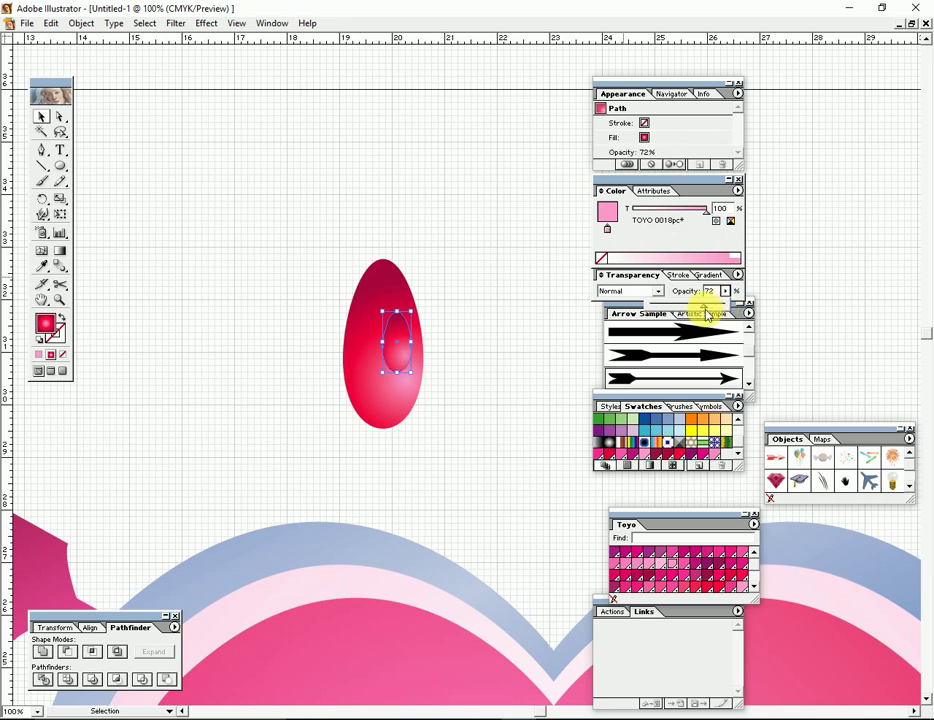
# Group the egg with its highlight and move it into the heart below the arrow.
pyautogui.moveTo(271, 252); pyautogui.dragTo(448, 392)
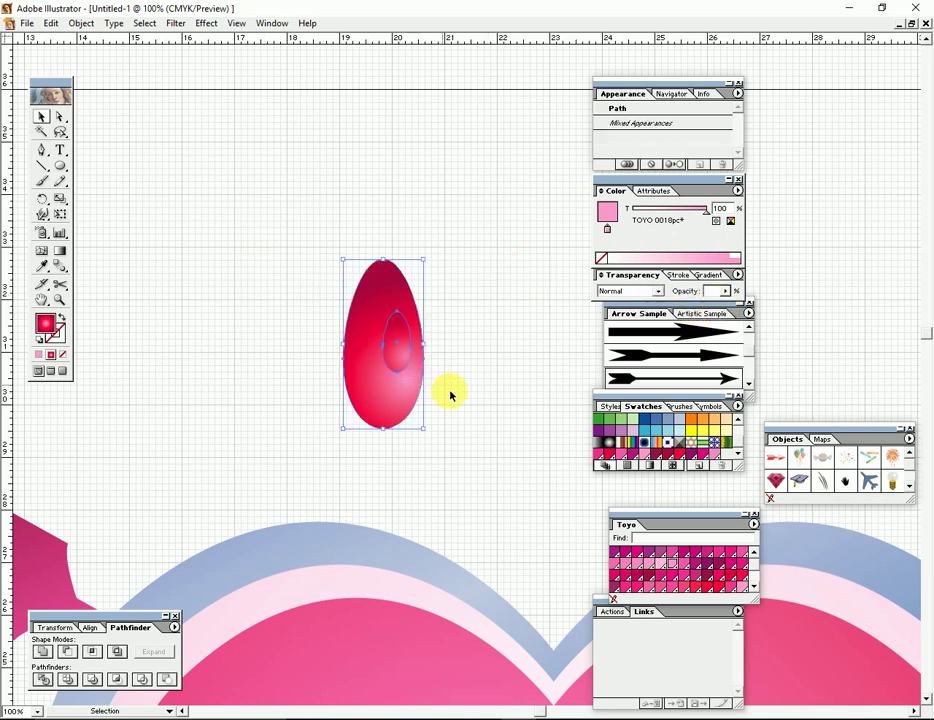
pyautogui.hotkey('ctrl', 'g')
pyautogui.hotkey('ctrl', '-')
pyautogui.hotkey('ctrl', '-')
pyautogui.hotkey('ctrl', '-')
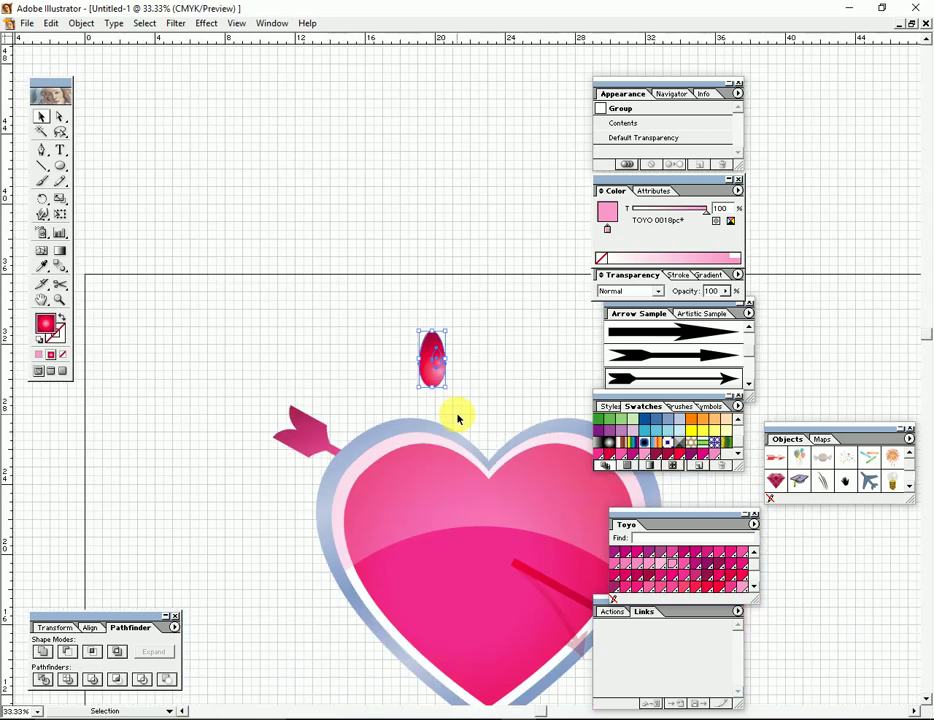
pyautogui.press('Tab')
pyautogui.moveTo(539, 428); pyautogui.dragTo(504, 341)
pyautogui.moveTo(397, 270); pyautogui.dragTo(490, 532)
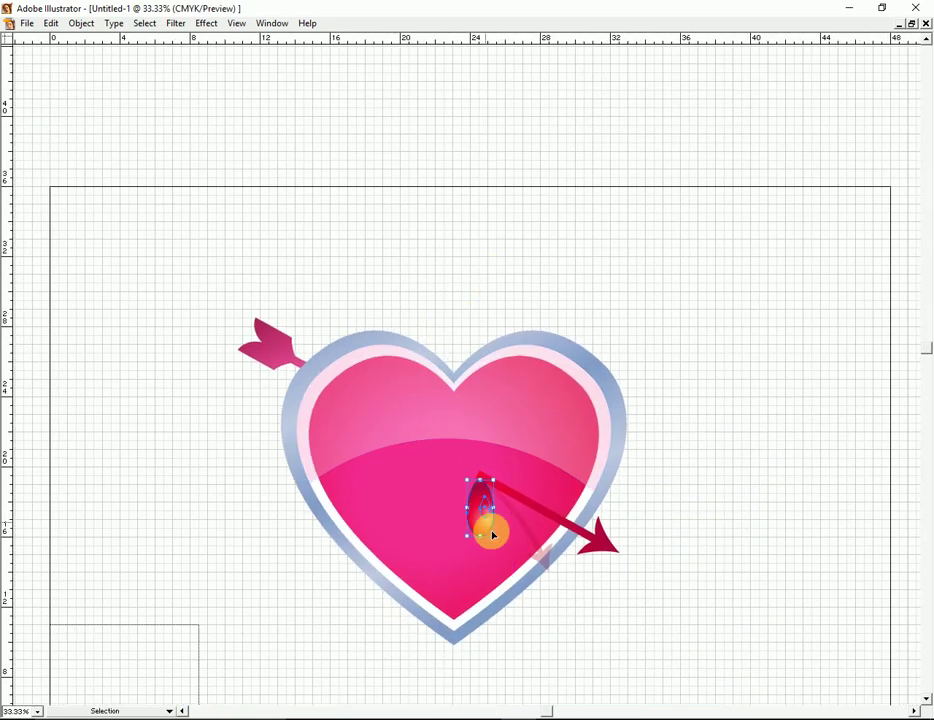
# Shrink the grouped drop around its centre inside the heart.
pyautogui.press('z')
pyautogui.click(525, 484)
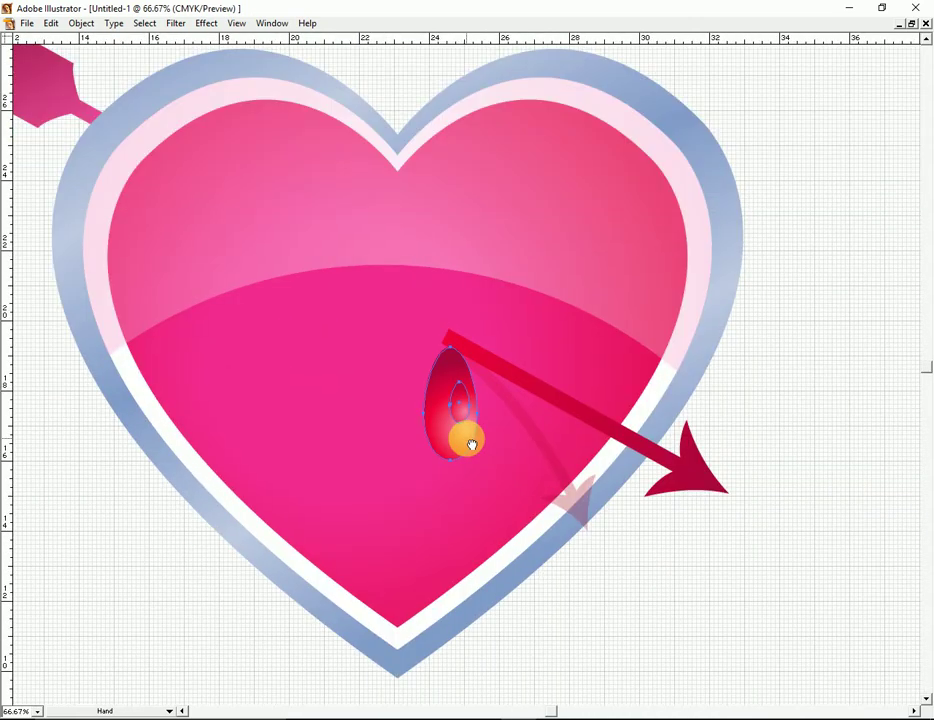
pyautogui.click(463, 434)
pyautogui.moveTo(492, 475); pyautogui.dragTo(447, 435)
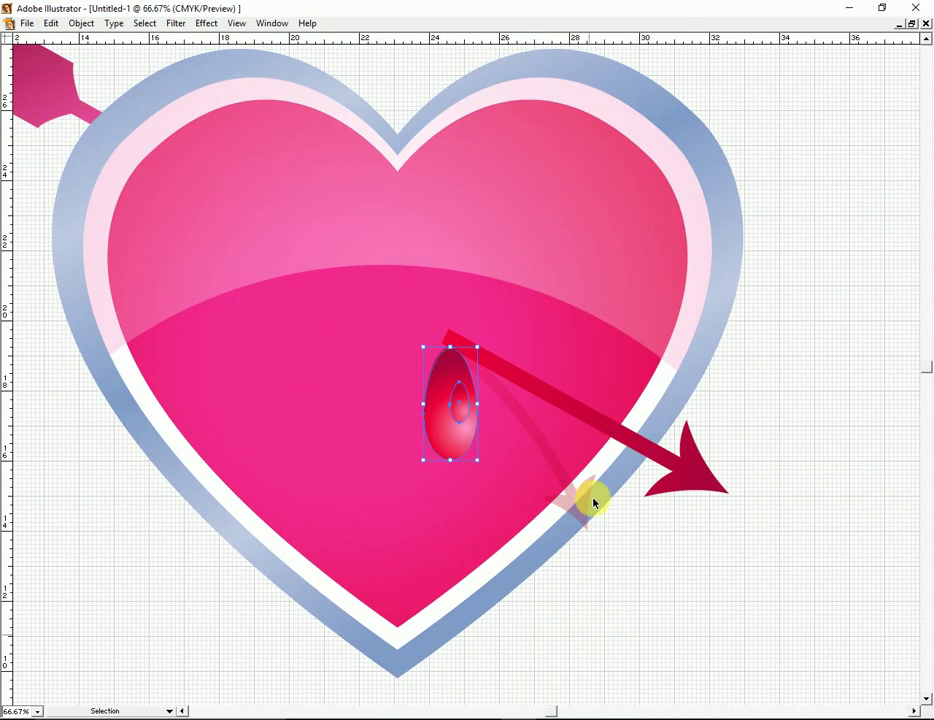
pyautogui.keyDown('shift'); pyautogui.click(309, 265); pyautogui.keyUp('shift')
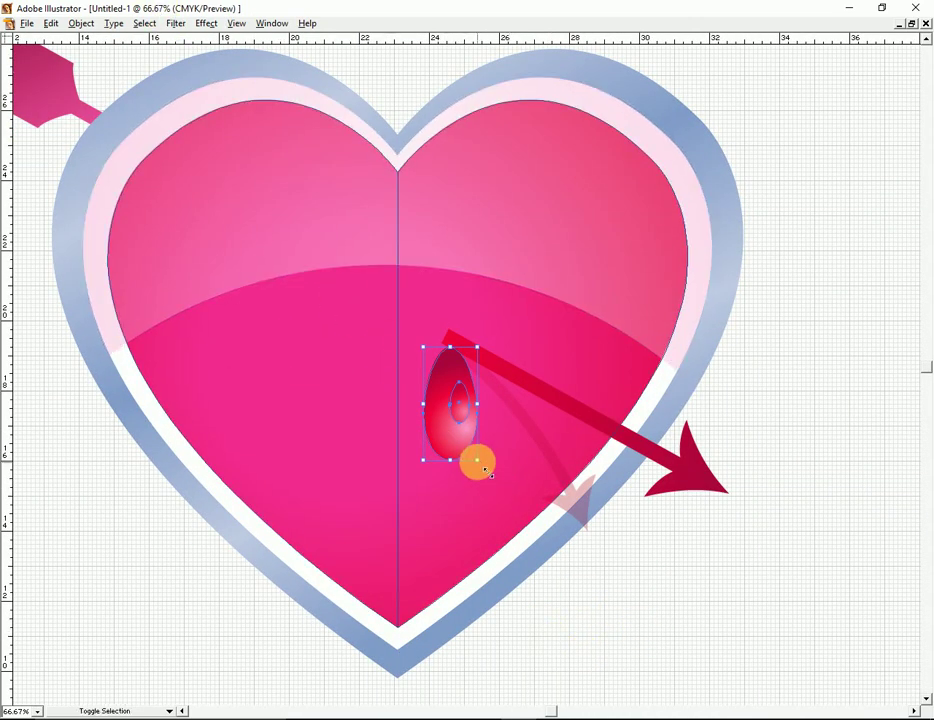
pyautogui.moveTo(477, 461); pyautogui.dragTo(452, 399)
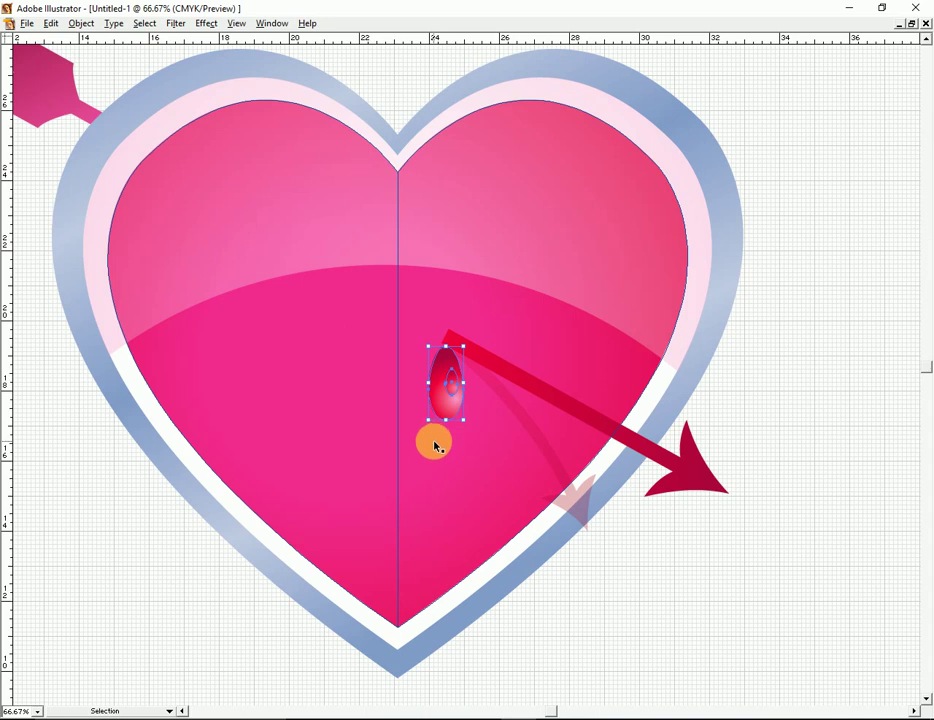
pyautogui.moveTo(447, 400); pyautogui.dragTo(451, 404)
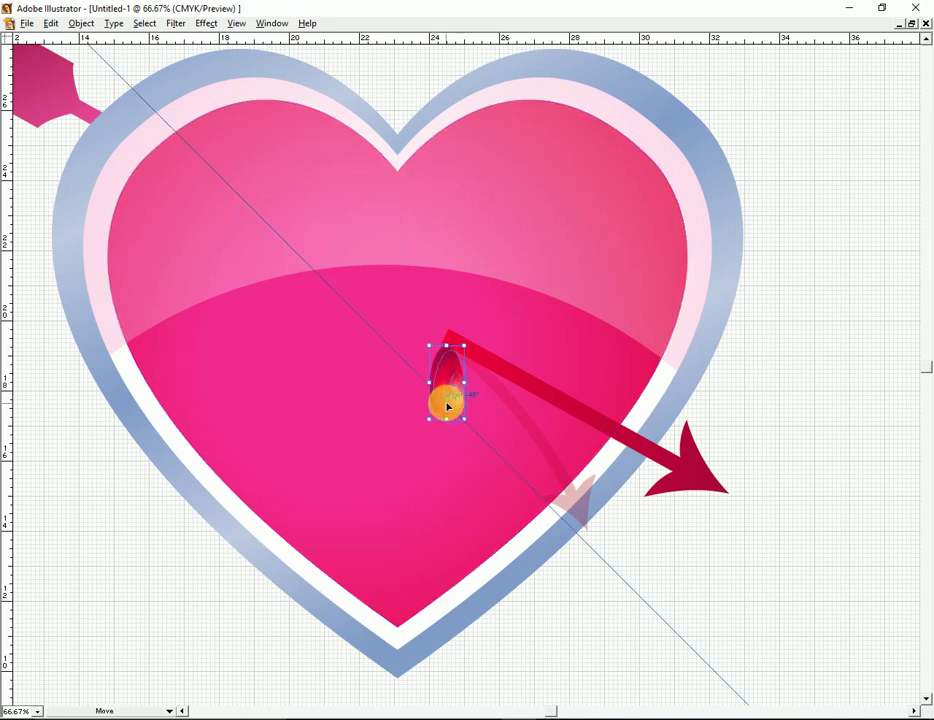
# Fine-position the drop at the arrow shaft's entry point.
pyautogui.keyDown('ctrl'); pyautogui.click(546, 459); pyautogui.keyUp('ctrl')
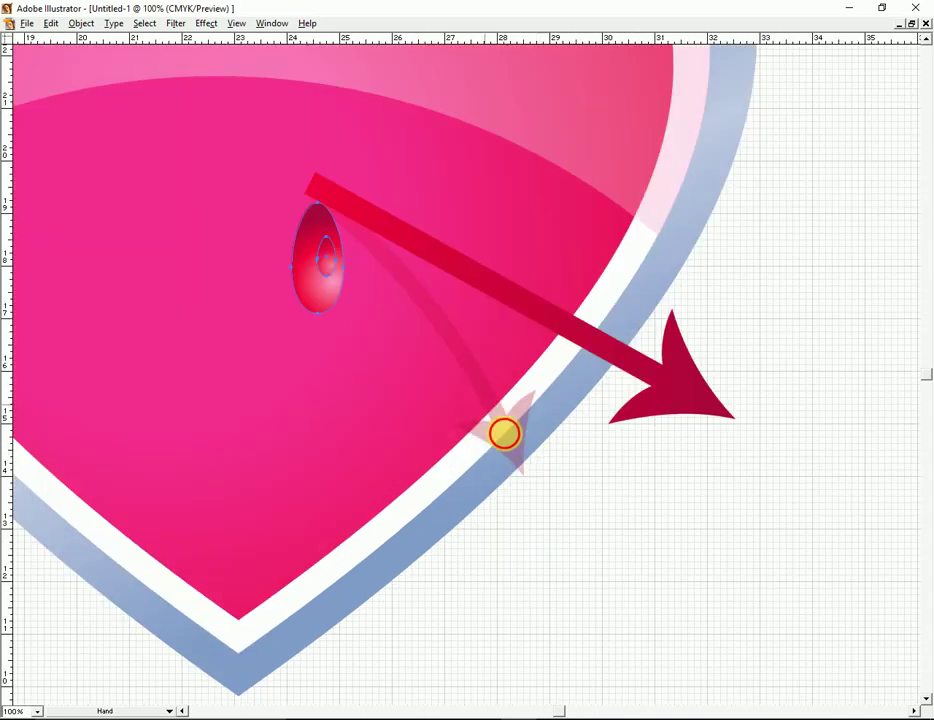
pyautogui.moveTo(437, 418); pyautogui.dragTo(414, 388)
pyautogui.click(547, 372)
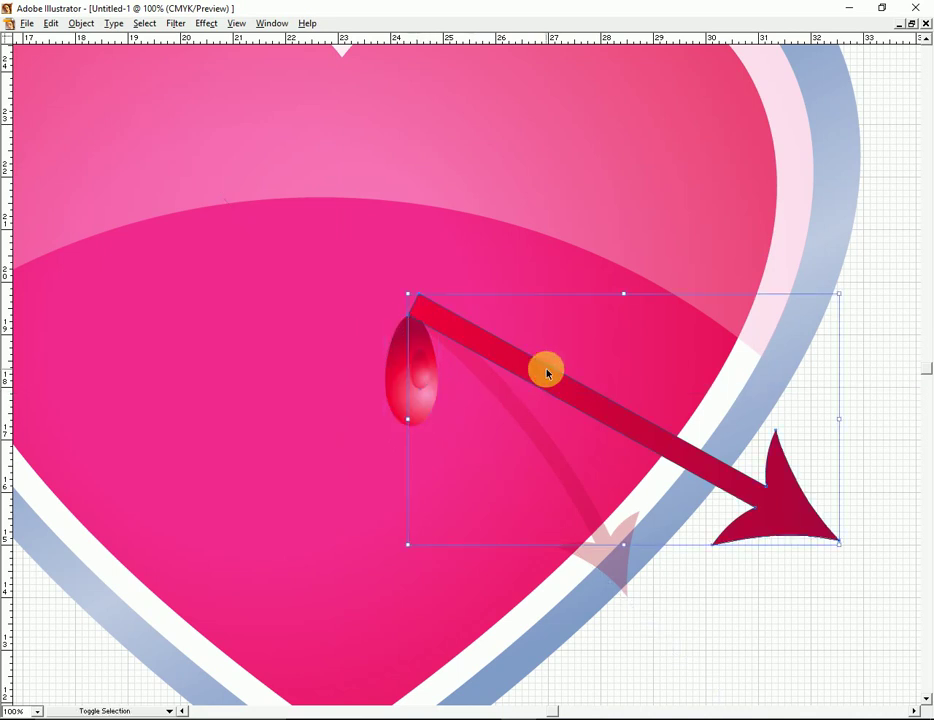
pyautogui.press('space')
pyautogui.press('space')
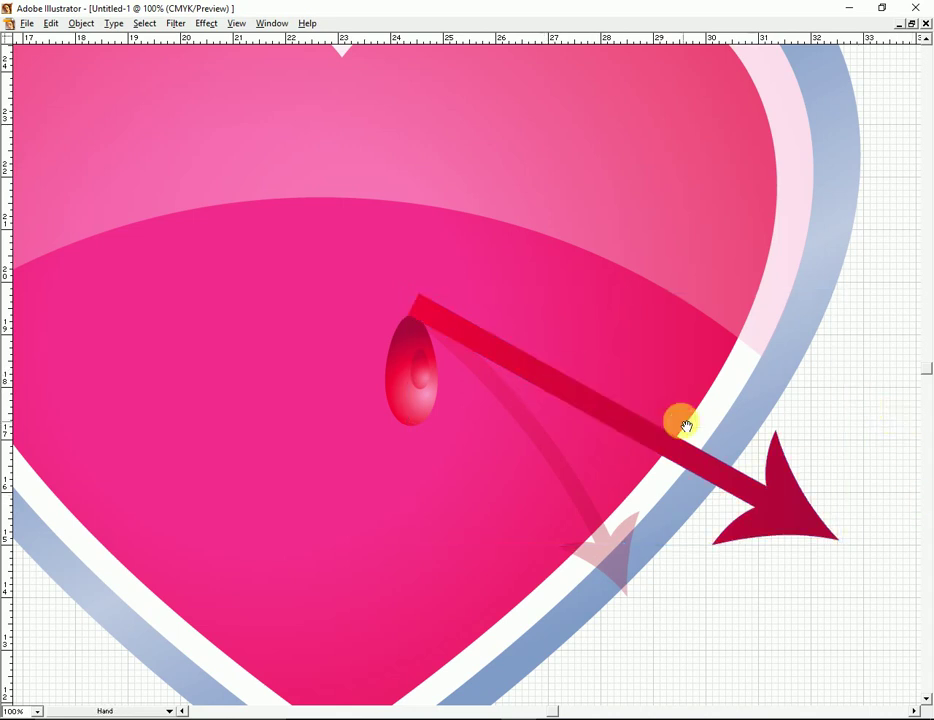
pyautogui.moveTo(686, 426); pyautogui.dragTo(704, 426)
pyautogui.moveTo(425, 384); pyautogui.dragTo(427, 382)
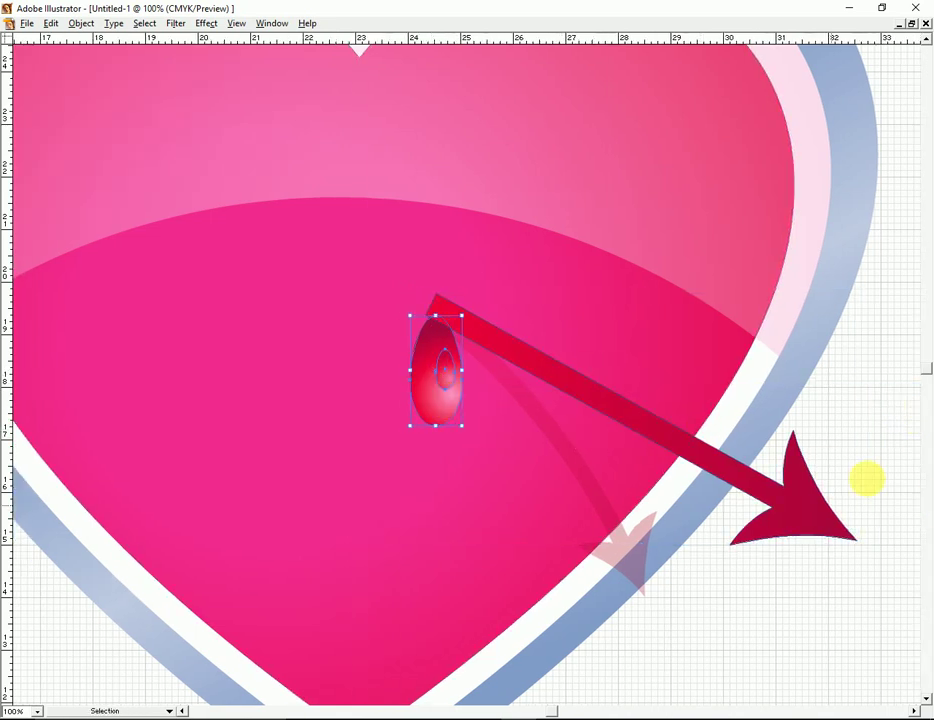
pyautogui.hotkey('ctrl', '-')
pyautogui.moveTo(718, 460); pyautogui.dragTo(570, 468)
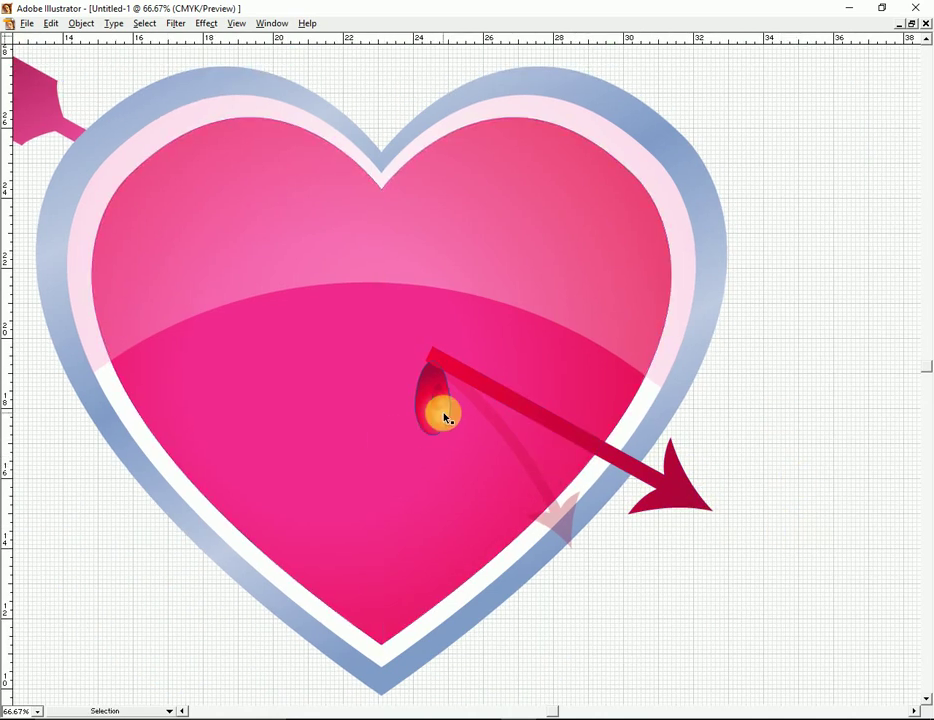
# Duplicate the blood drop straight down below the first.
pyautogui.moveTo(445, 418); pyautogui.dragTo(443, 419)
pyautogui.click(840, 438)
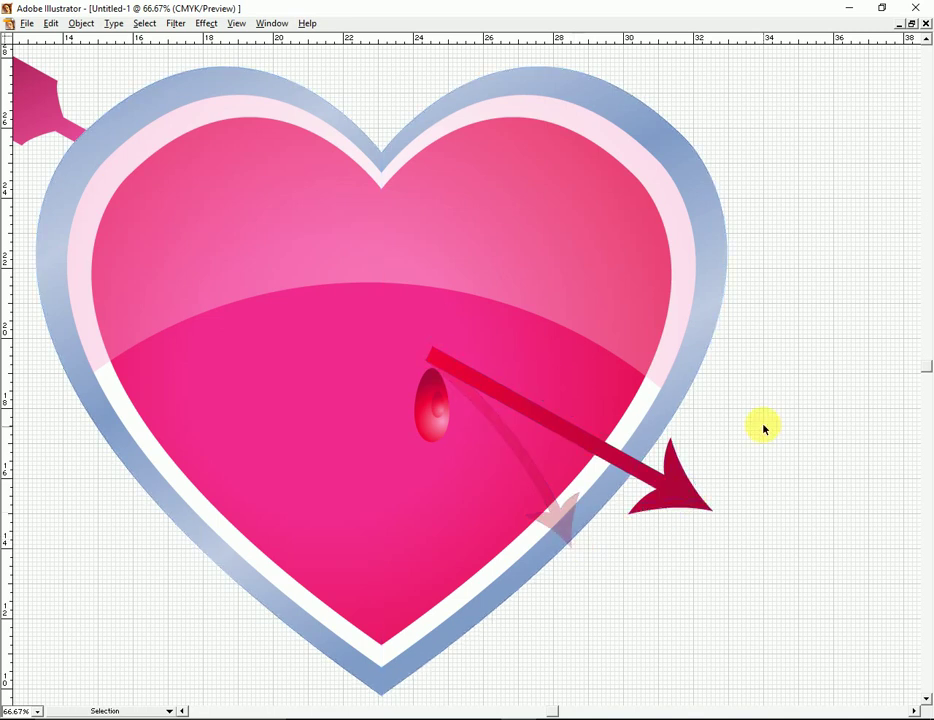
pyautogui.click(480, 467)
pyautogui.click(438, 422)
pyautogui.moveTo(438, 422); pyautogui.dragTo(437, 497)
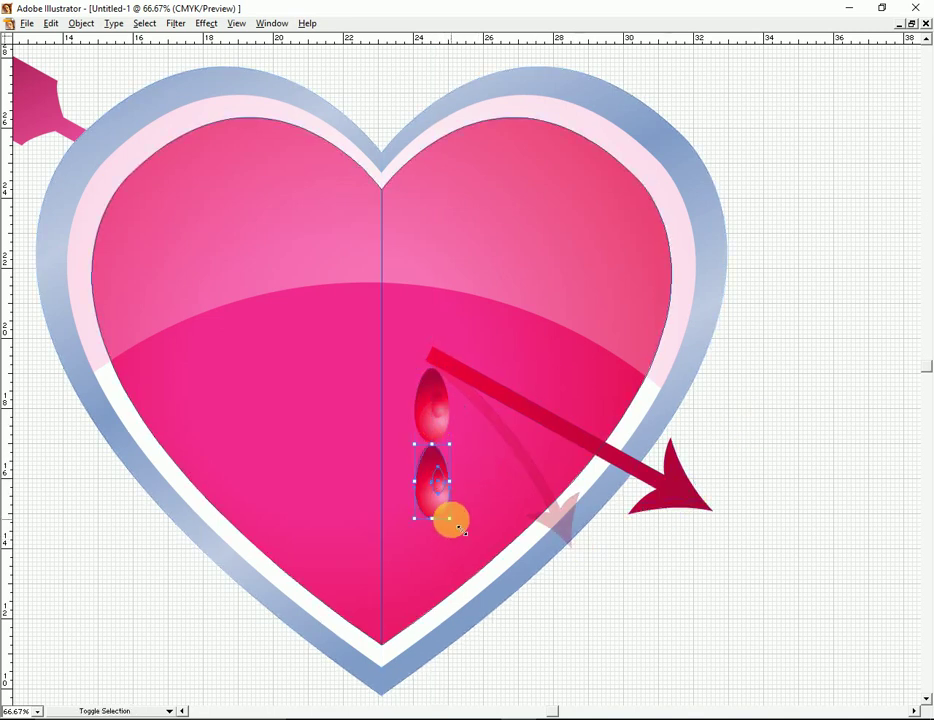
# Nudge the lower drop copy up so it hangs just under the first.
pyautogui.click(798, 546)
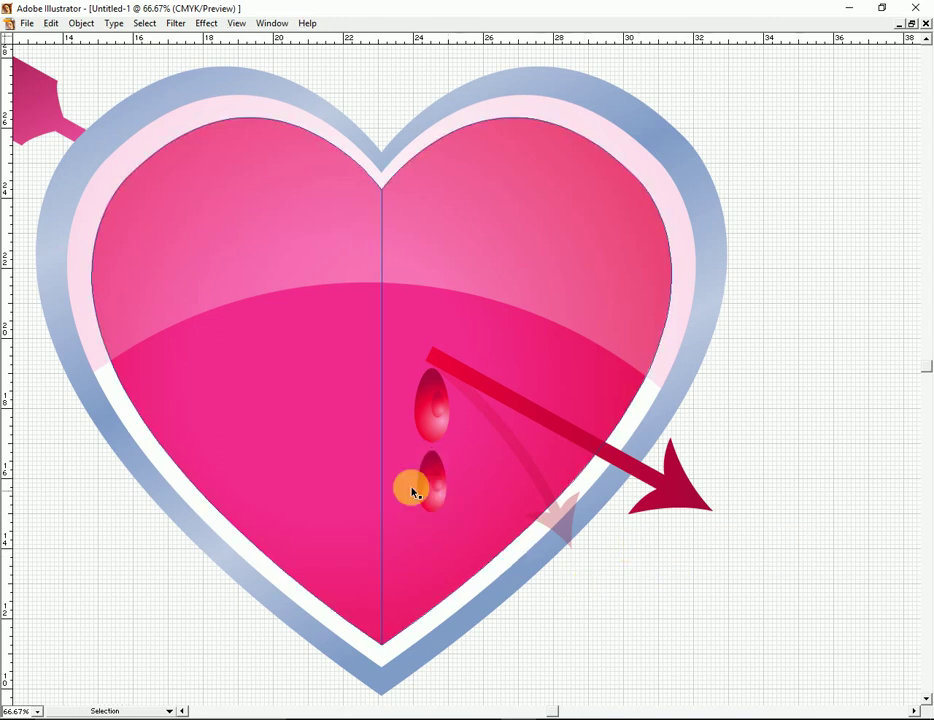
pyautogui.click(435, 486)
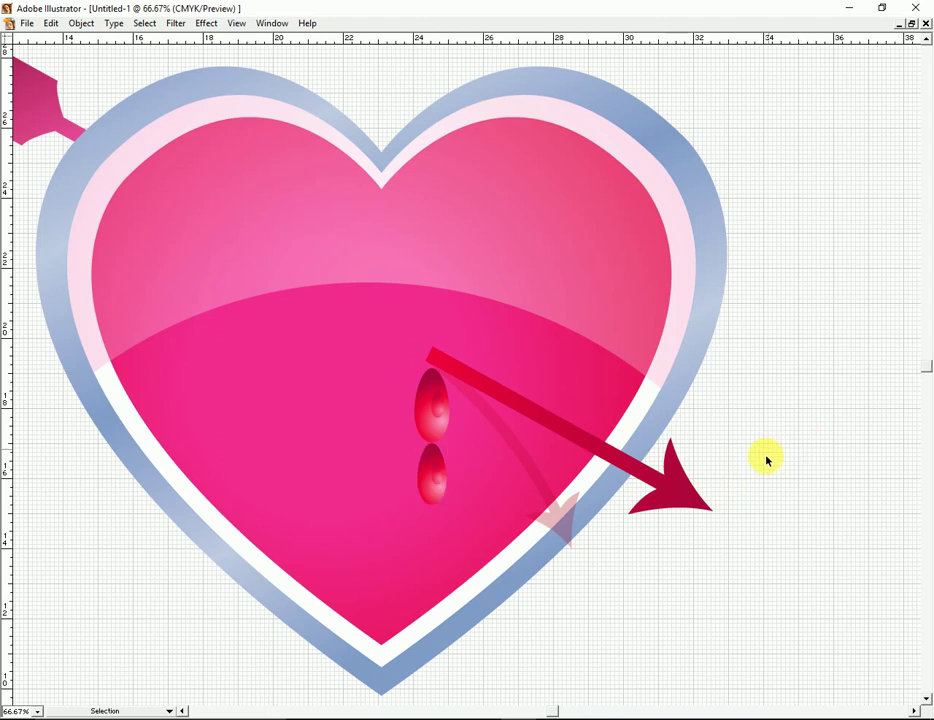
pyautogui.keyDown('shift'); pyautogui.click(452, 499); pyautogui.keyUp('shift')
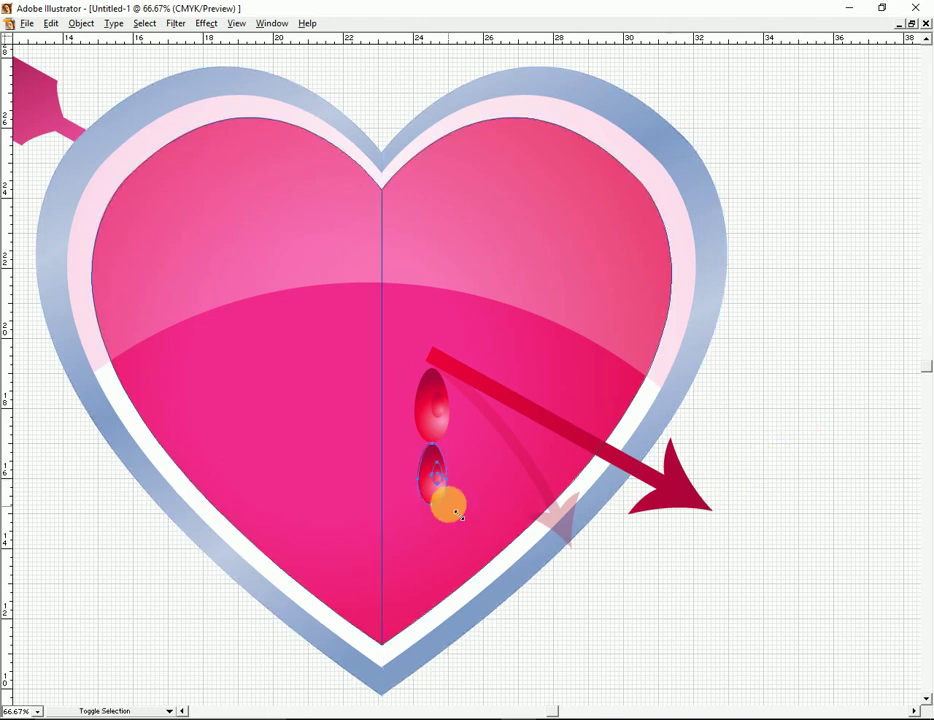
pyautogui.click(450, 508)
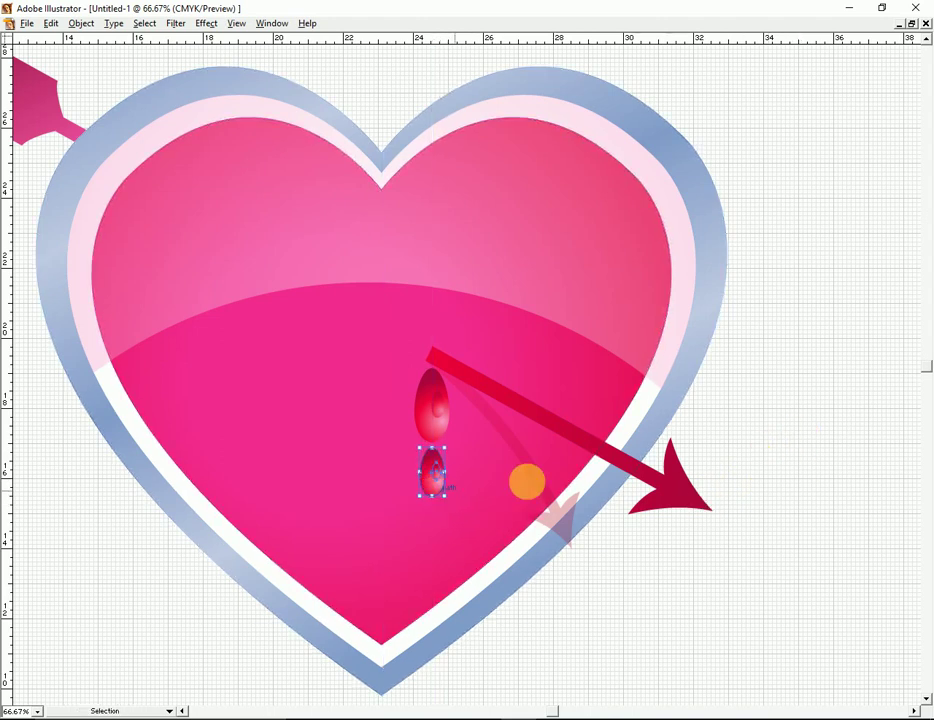
pyautogui.moveTo(479, 475)
pyautogui.mouseDown()
pyautogui.moveTo(435, 478)
pyautogui.moveTo(484, 546)
pyautogui.mouseUp()
pyautogui.keyDown('ctrl'); pyautogui.click(622, 494); pyautogui.keyUp('ctrl')
pyautogui.click(411, 413)
# Give both drops a drop shadow: 63% opacity, X 0 in, Y 0.13 in, blur 0.07 in.
pyautogui.keyDown('shift'); pyautogui.click(426, 468); pyautogui.keyUp('shift')
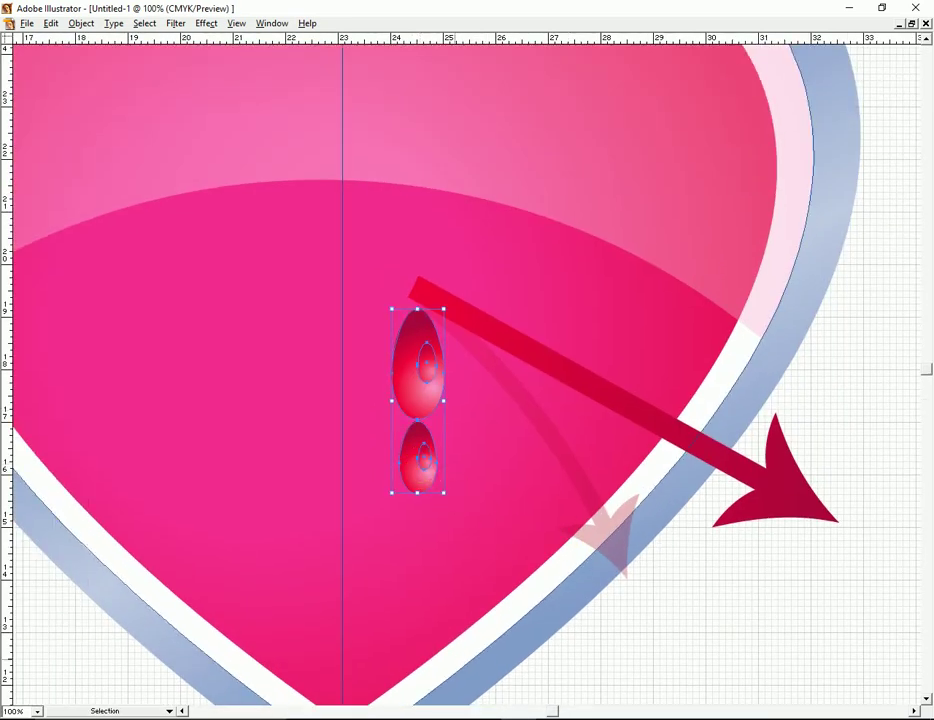
pyautogui.click(207, 23)
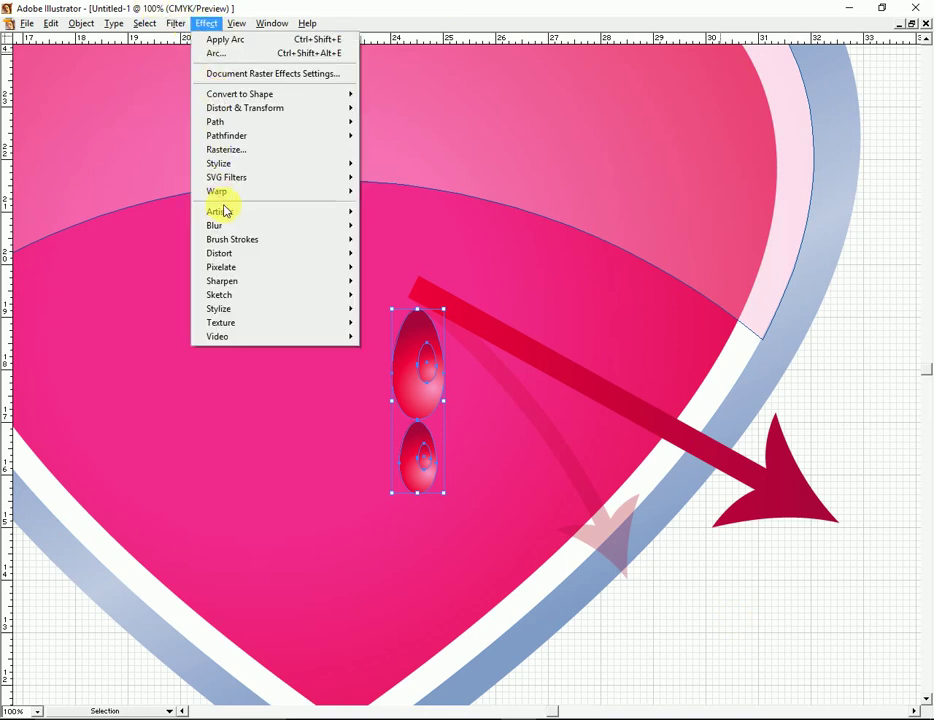
pyautogui.moveTo(219, 163)
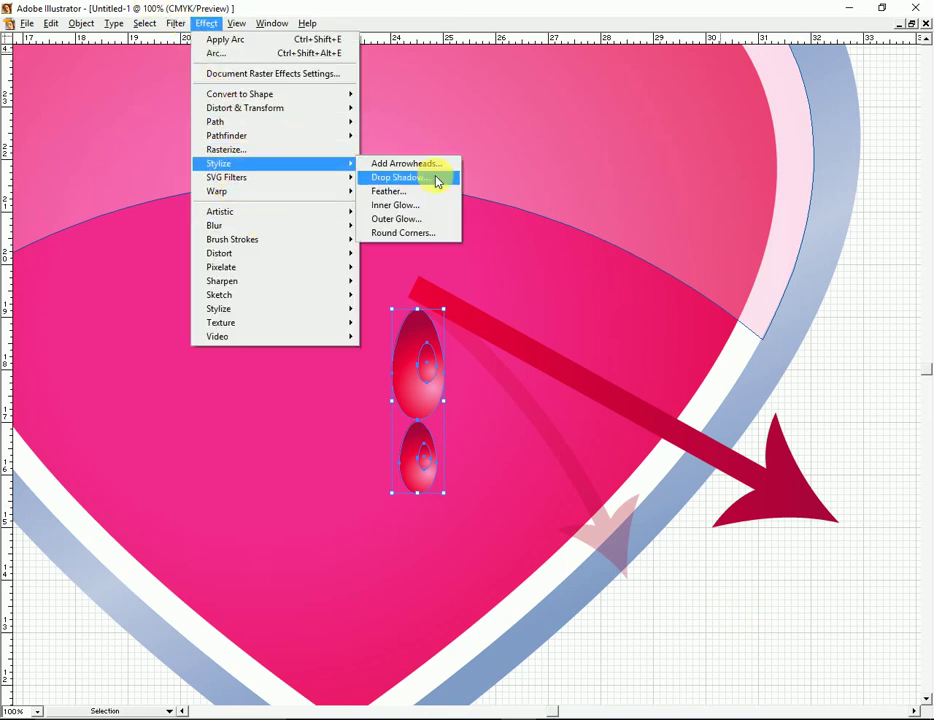
pyautogui.click(432, 178)
pyautogui.moveTo(495, 271); pyautogui.dragTo(655, 117)
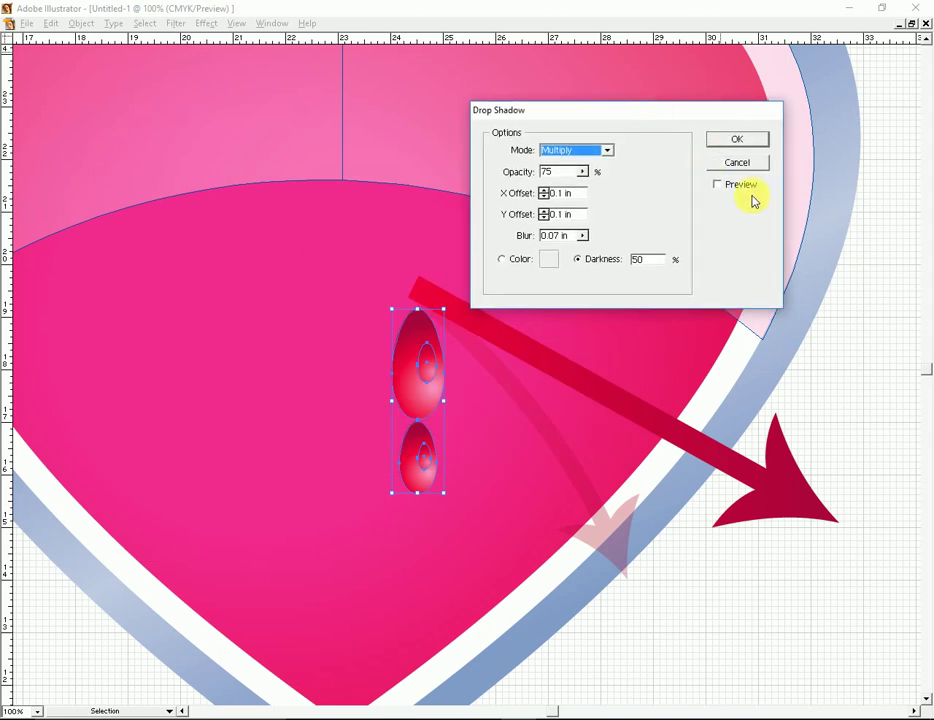
pyautogui.click(718, 186)
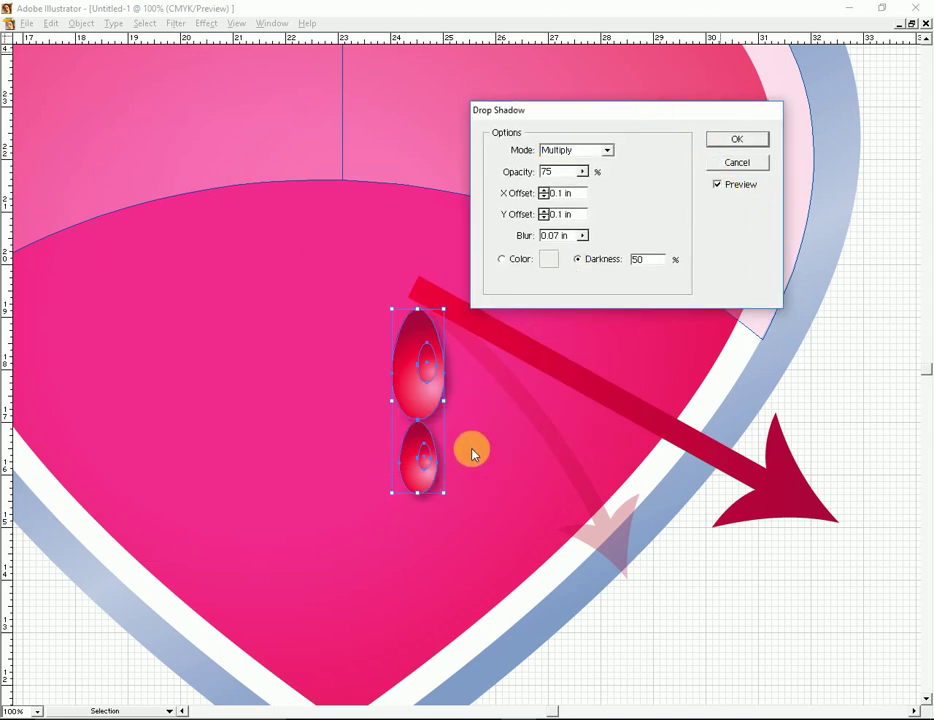
pyautogui.click(545, 199)
pyautogui.write('0')
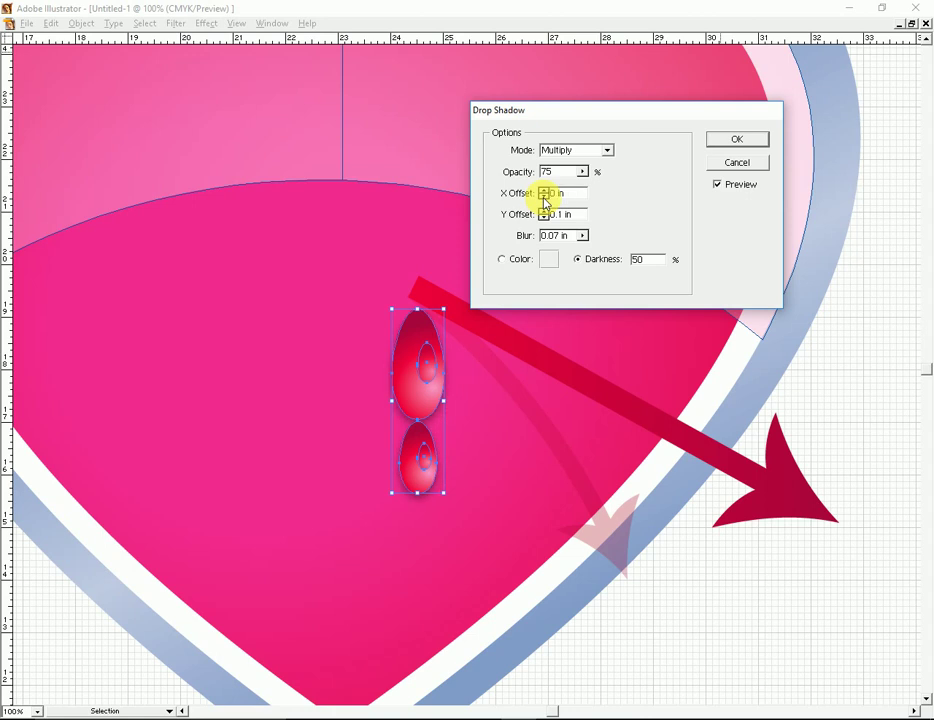
pyautogui.click(548, 193)
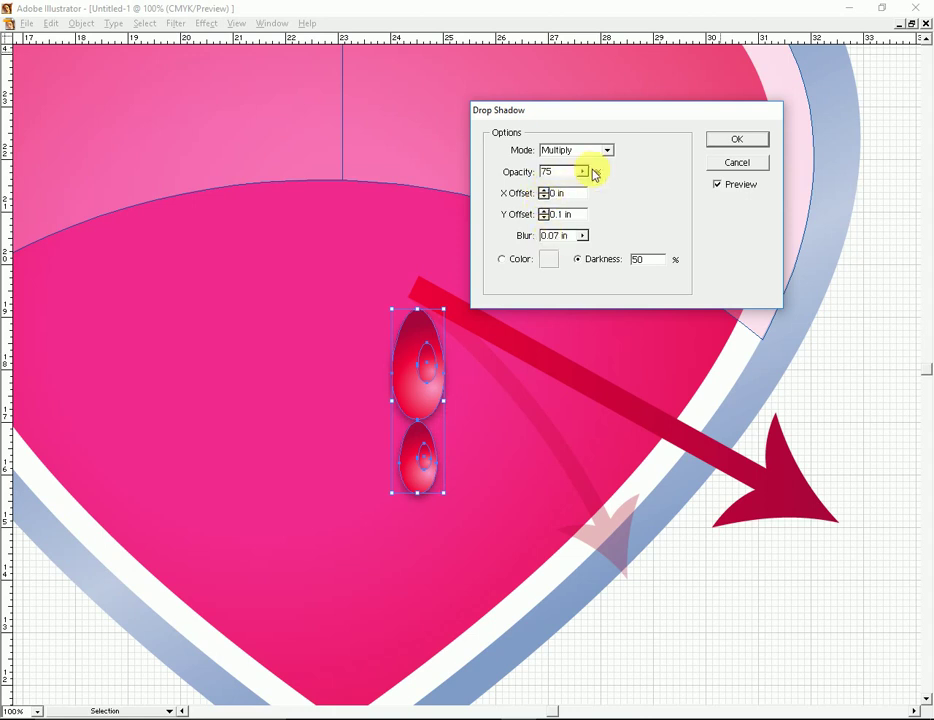
pyautogui.click(582, 173)
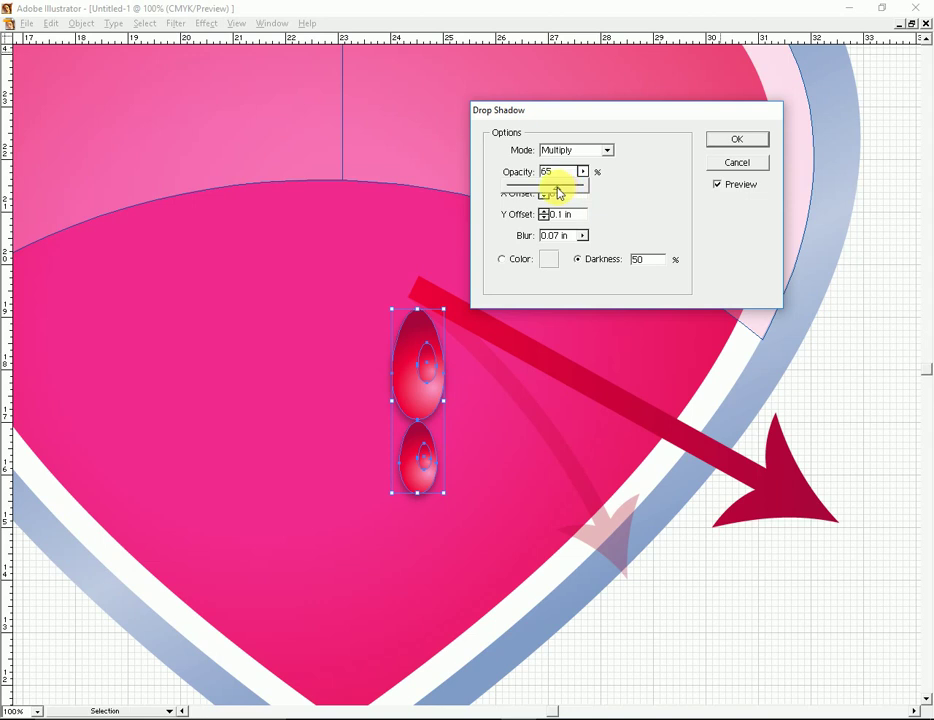
pyautogui.click(558, 194)
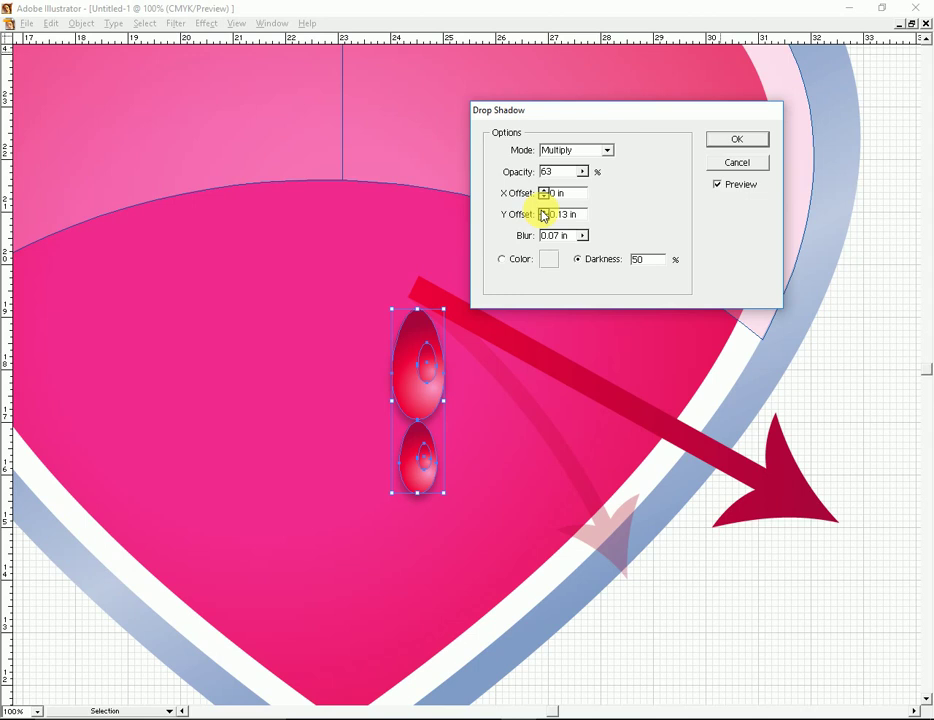
pyautogui.write('0.25')
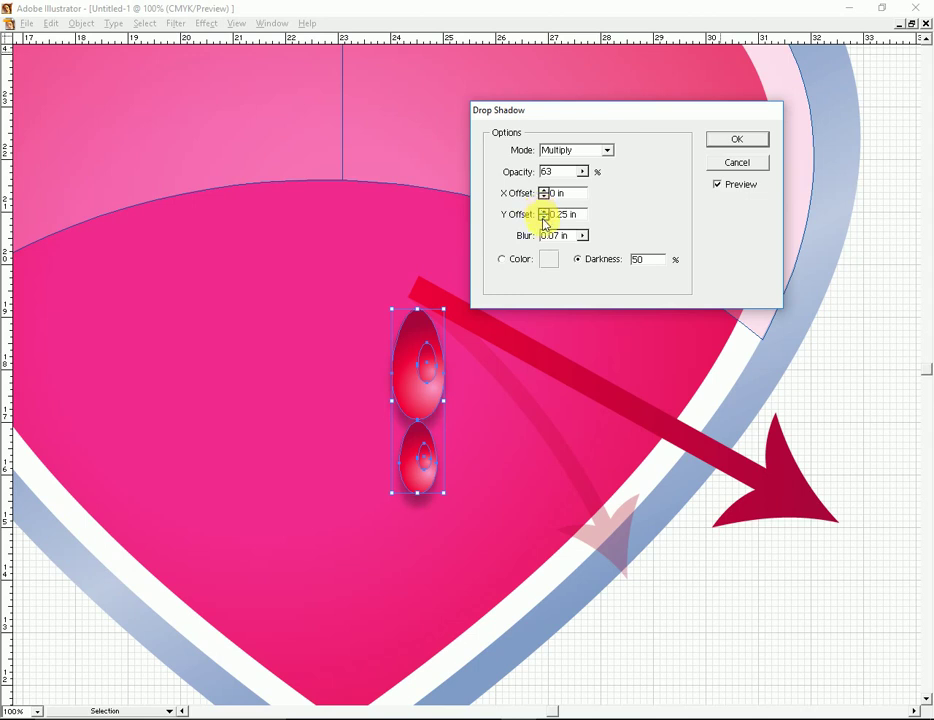
pyautogui.click(739, 142)
pyautogui.hotkey('ctrl', '-')
pyautogui.hotkey('ctrl', '-')
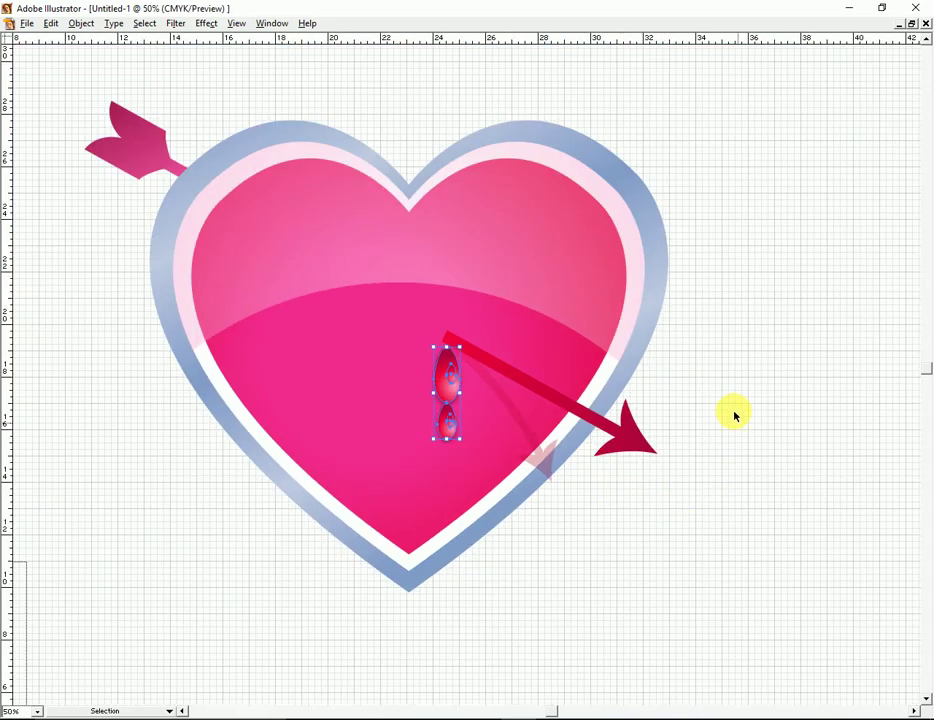
# Recentre and zoom out on the heart, select its outer rim, and restore the palettes.
pyautogui.click(735, 415)
pyautogui.scroll(3, 527, 452)
pyautogui.click(474, 513)
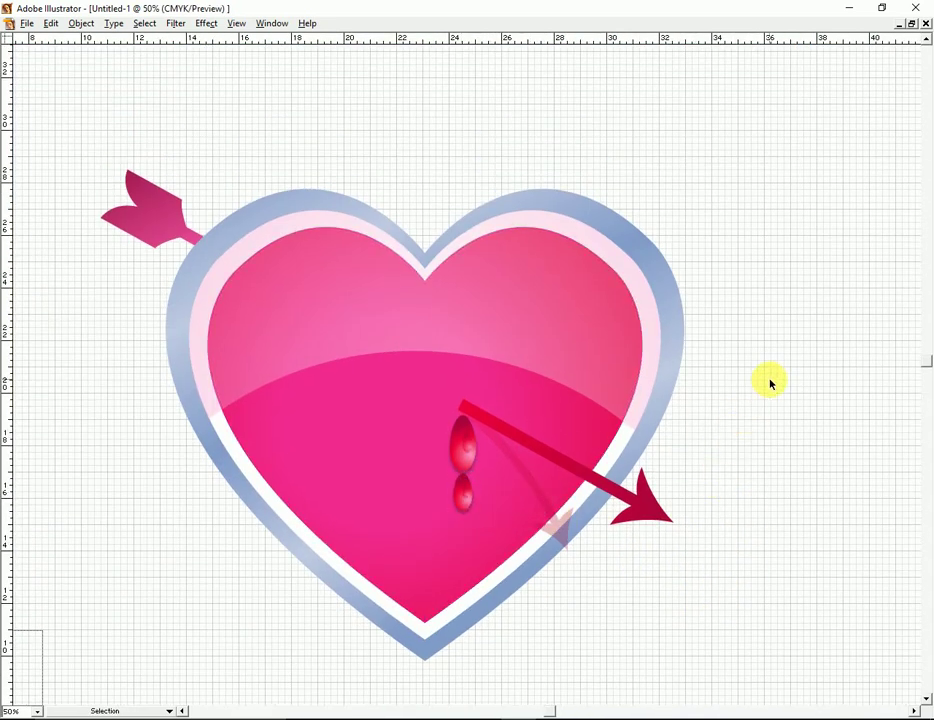
pyautogui.click(552, 467)
pyautogui.moveTo(552, 471)
pyautogui.mouseDown()
pyautogui.moveTo(621, 432)
pyautogui.moveTo(563, 500)
pyautogui.moveTo(555, 415)
pyautogui.mouseUp()
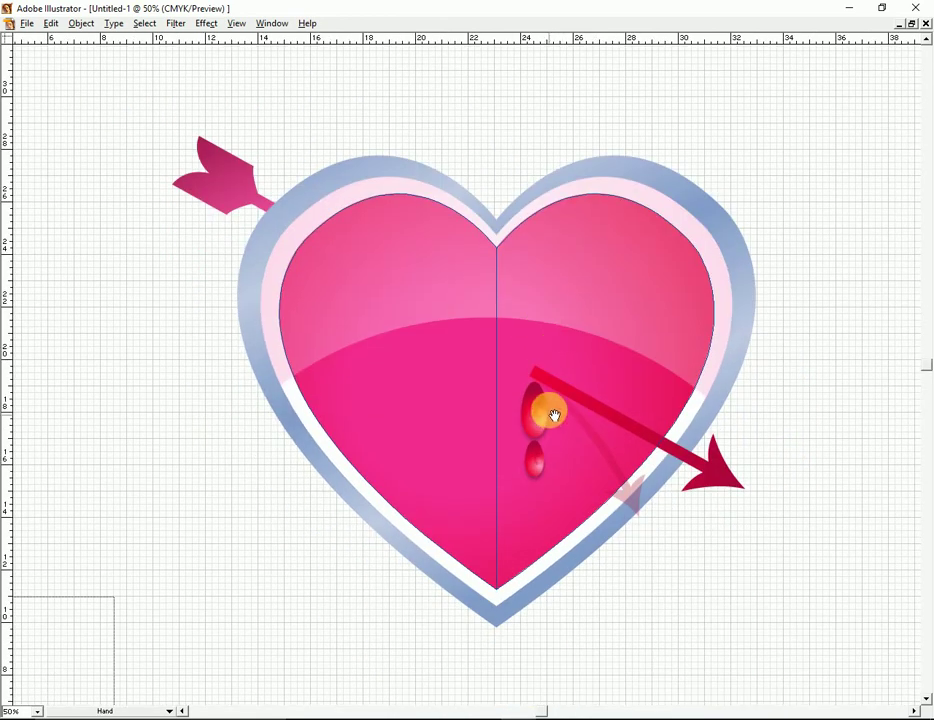
pyautogui.keyDown('ctrl'); pyautogui.keyDown('alt'); pyautogui.click(525, 421); pyautogui.keyUp('alt'); pyautogui.keyUp('ctrl')
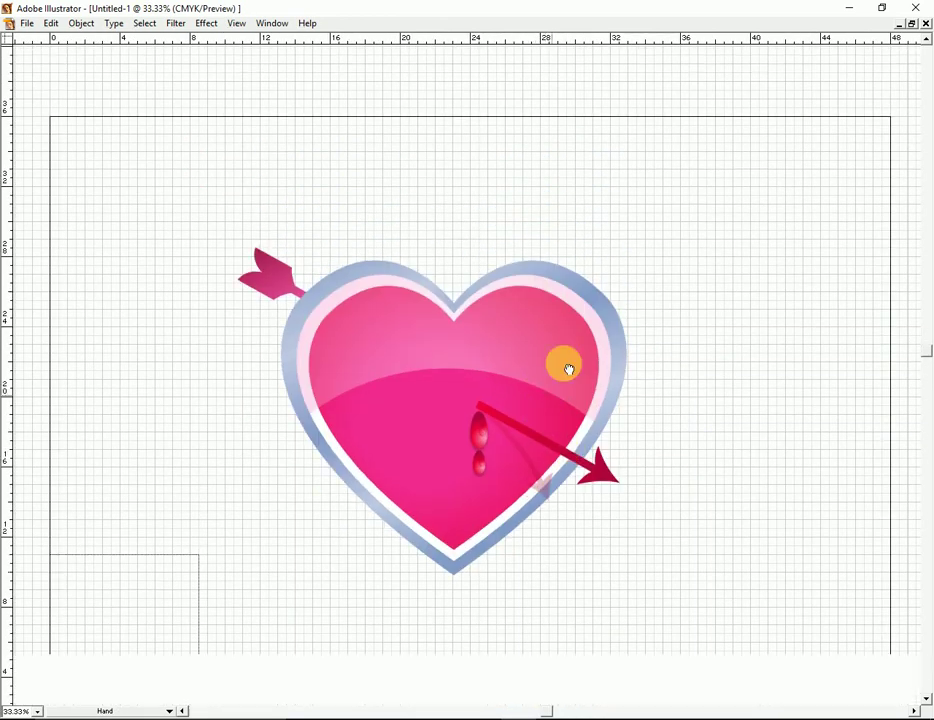
pyautogui.click(646, 308)
pyautogui.press('Tab')
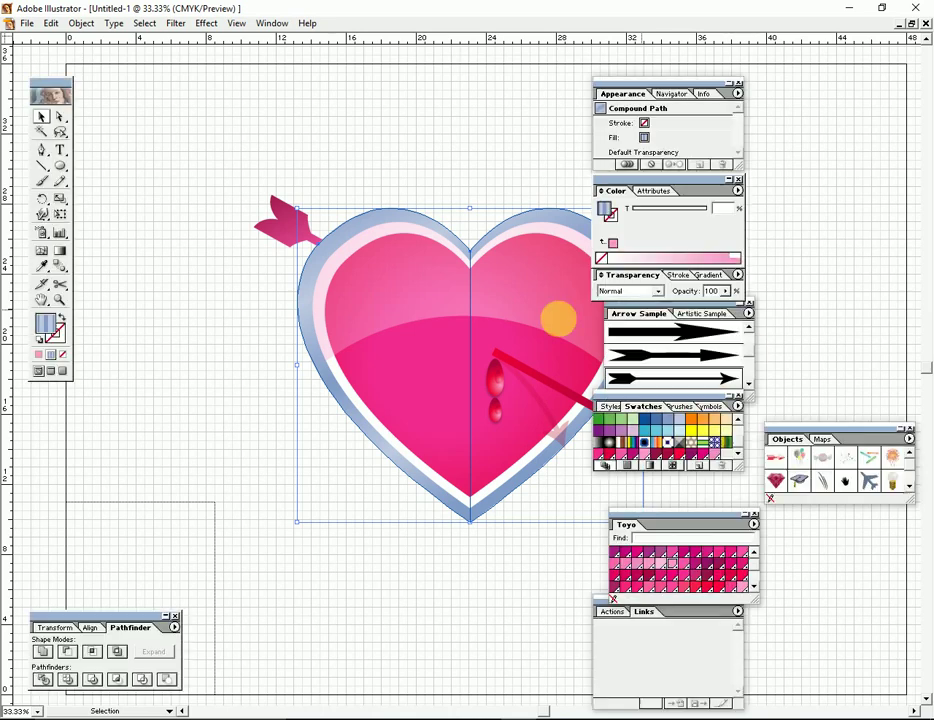
pyautogui.hscroll(3, 419, 423)
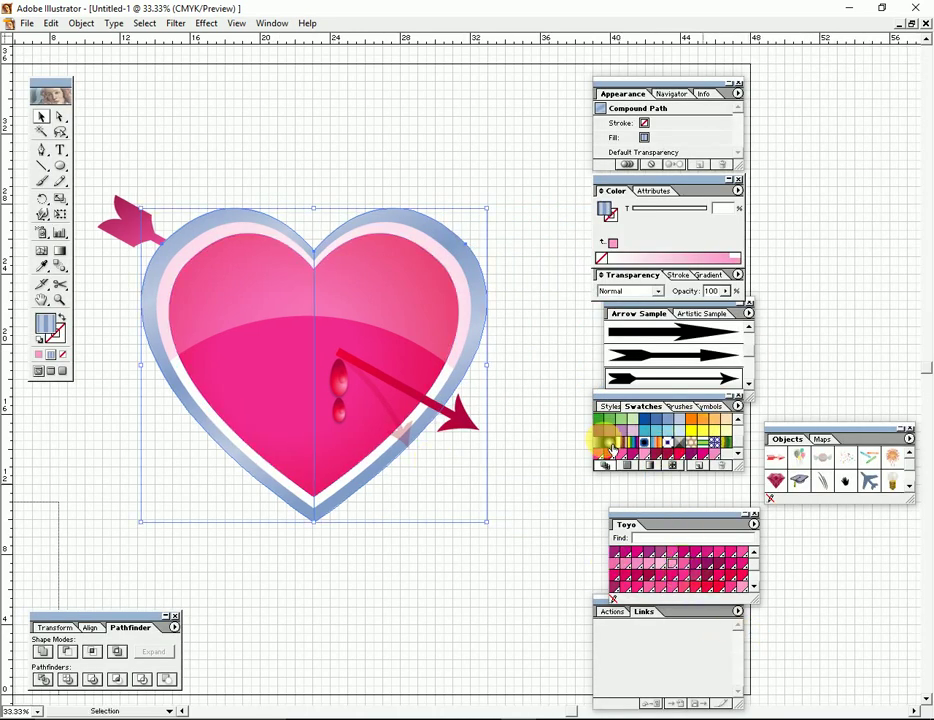
# Fill the heart's outer rim with a silver gradient swatch.
pyautogui.click(621, 451)
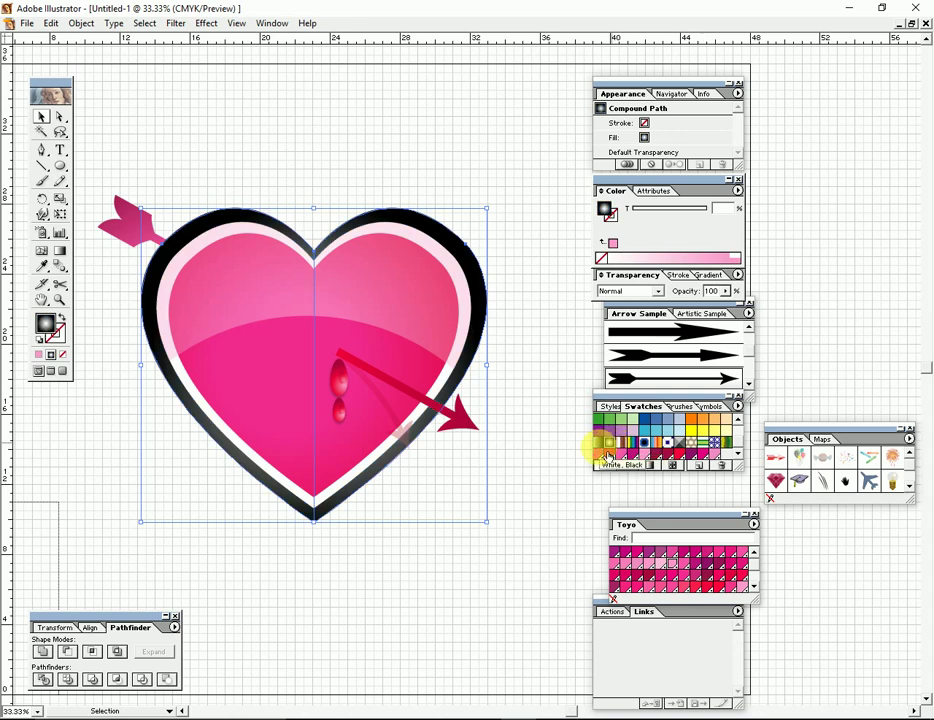
pyautogui.click(598, 444)
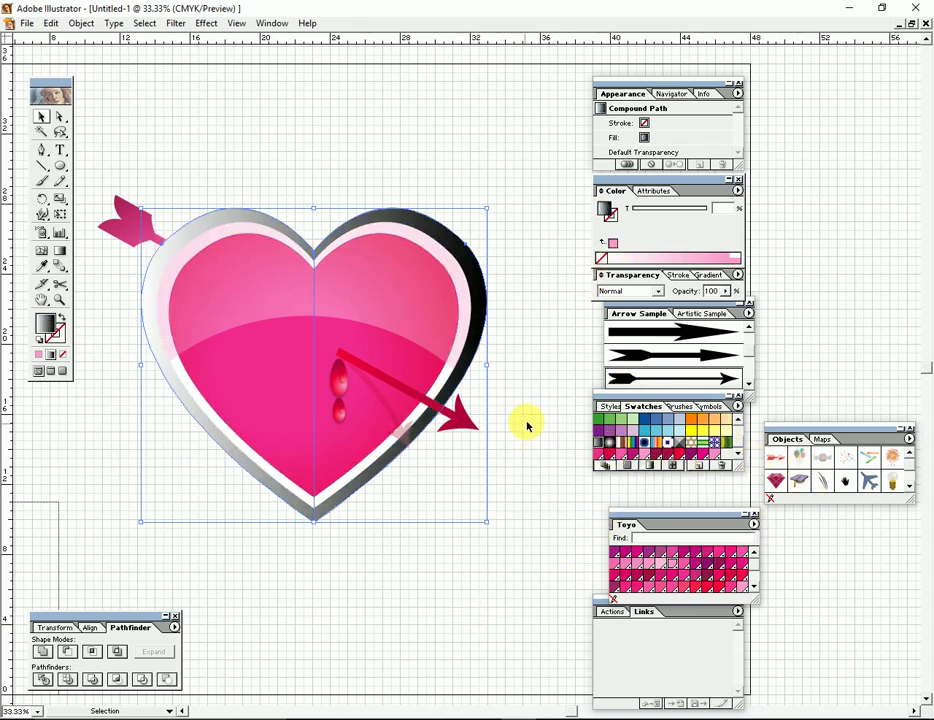
pyautogui.hotkey('ctrl', 'shift', 'b')
pyautogui.moveTo(558, 432); pyautogui.dragTo(574, 447)
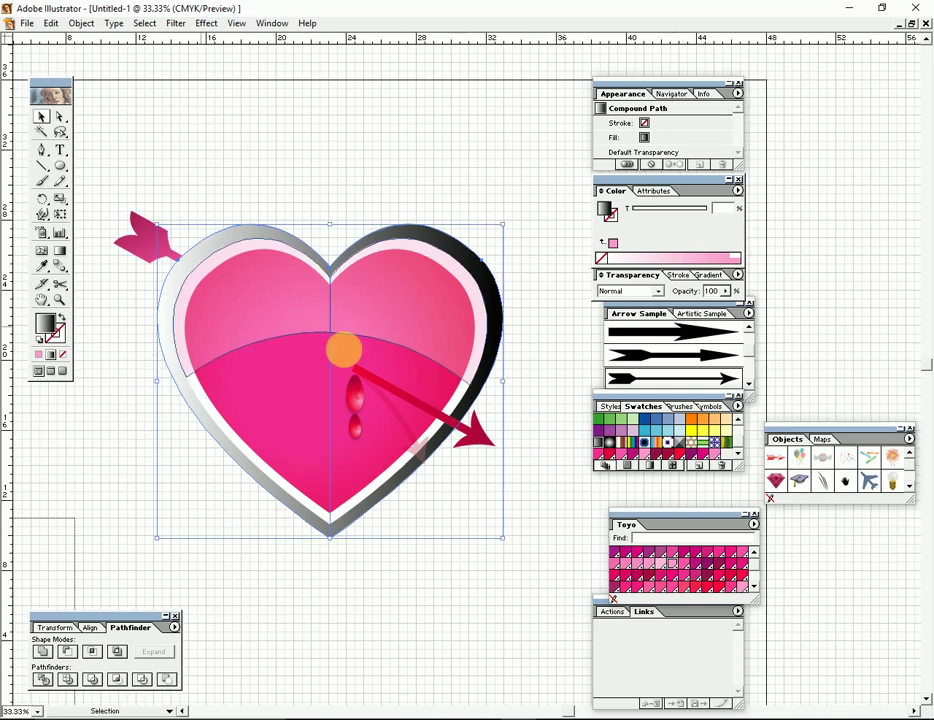
# Set the gradient's end stop to grey K40 and move it to about 37%.
pyautogui.click(708, 275)
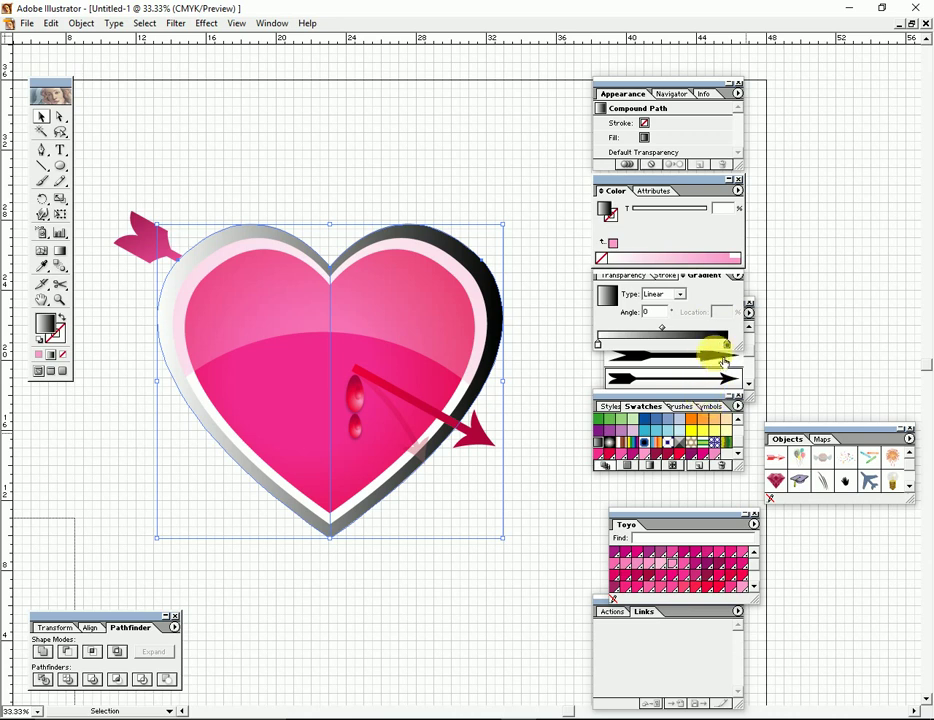
pyautogui.click(727, 345)
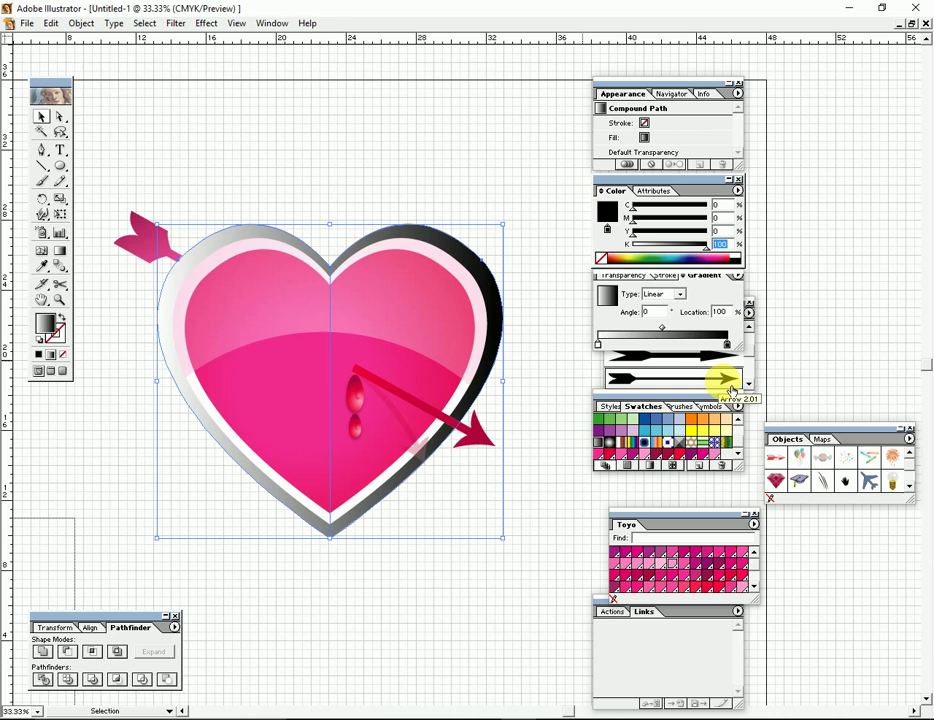
pyautogui.write('40')
pyautogui.press('Return')
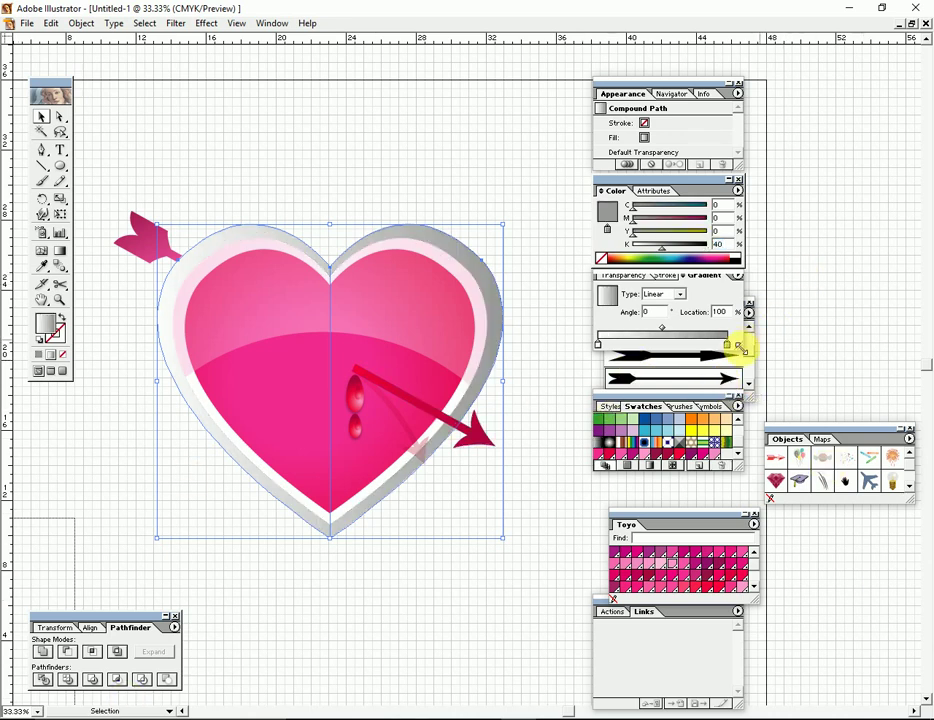
pyautogui.moveTo(728, 347); pyautogui.dragTo(625, 352)
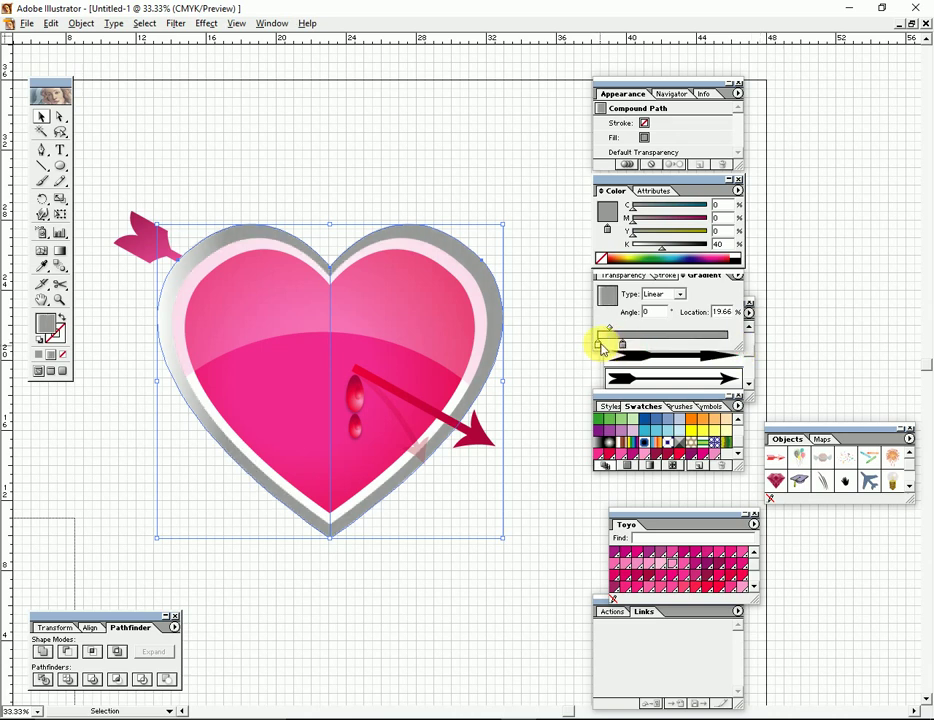
pyautogui.moveTo(633, 350); pyautogui.dragTo(677, 347)
# Add grey and white stops to the rim gradient and set its angle to 45°.
pyautogui.click(702, 346)
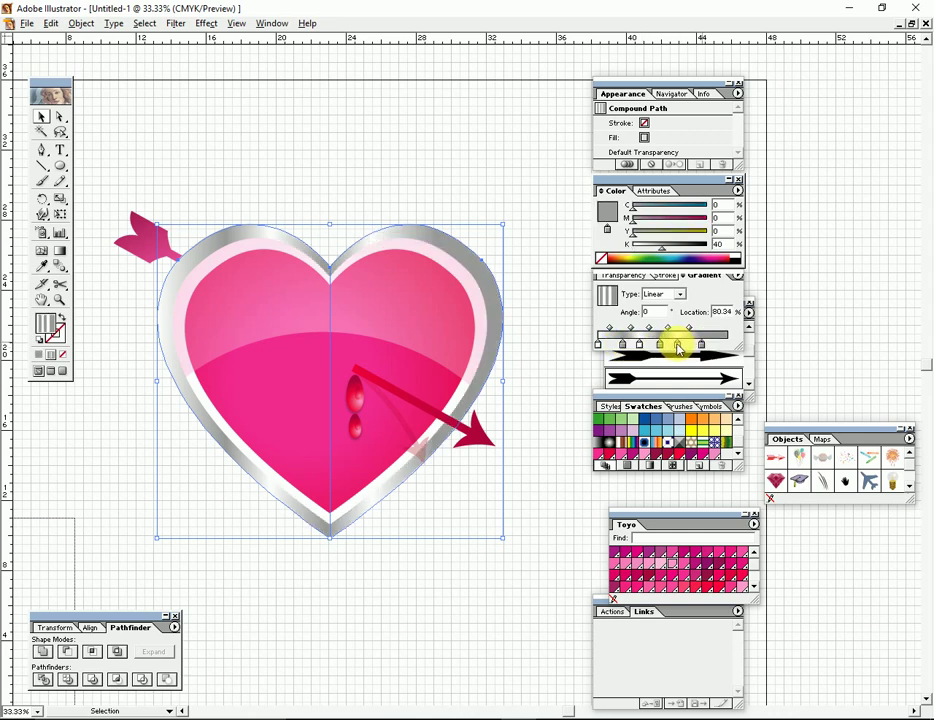
pyautogui.click(716, 346)
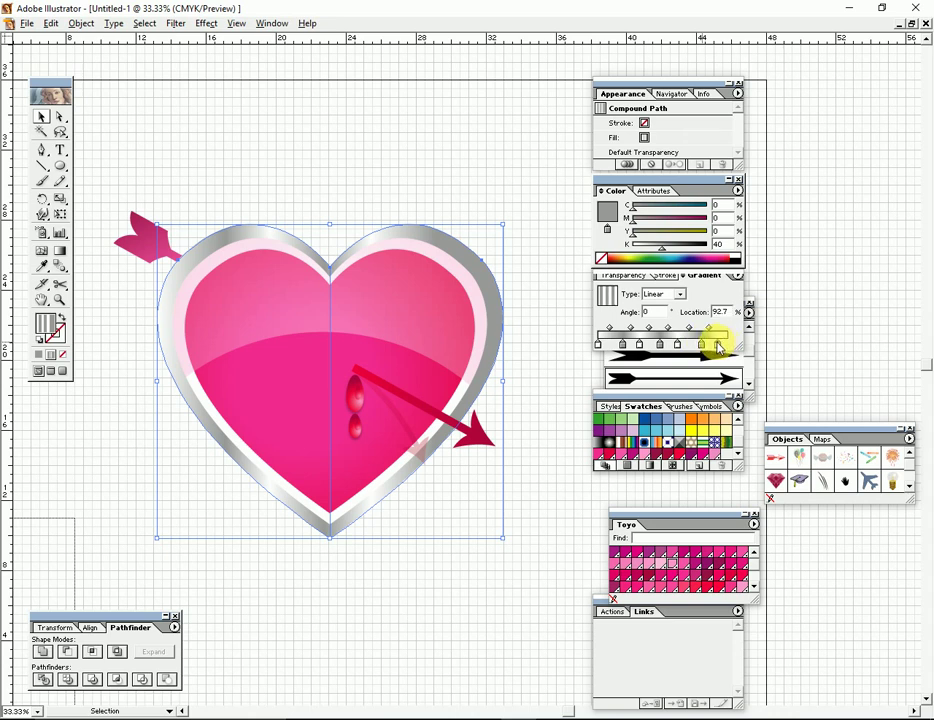
pyautogui.moveTo(719, 347); pyautogui.dragTo(746, 334)
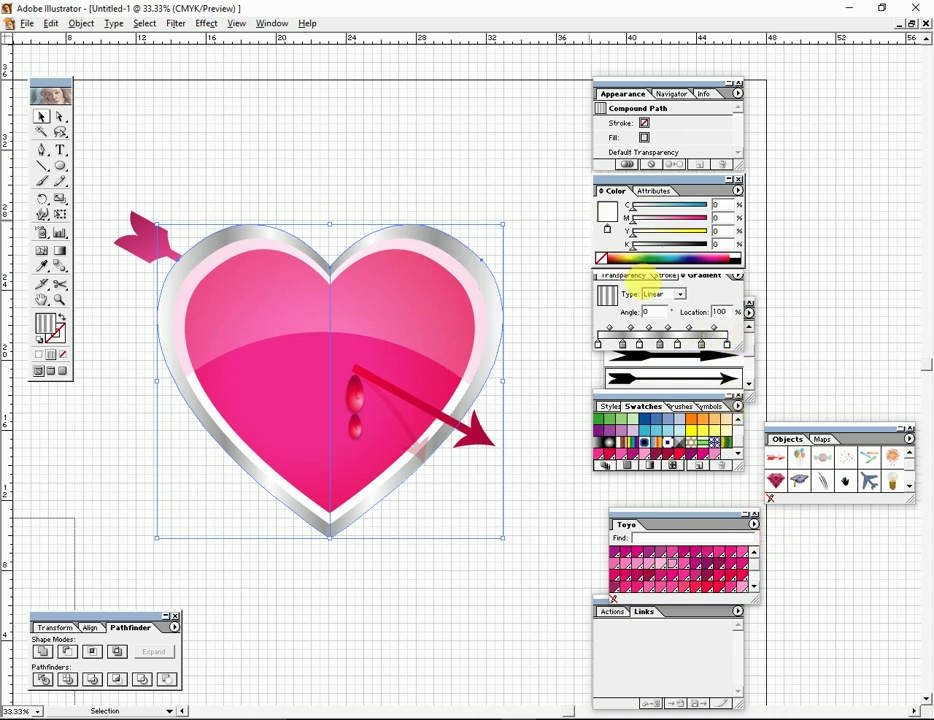
pyautogui.click(660, 313)
pyautogui.write('45')
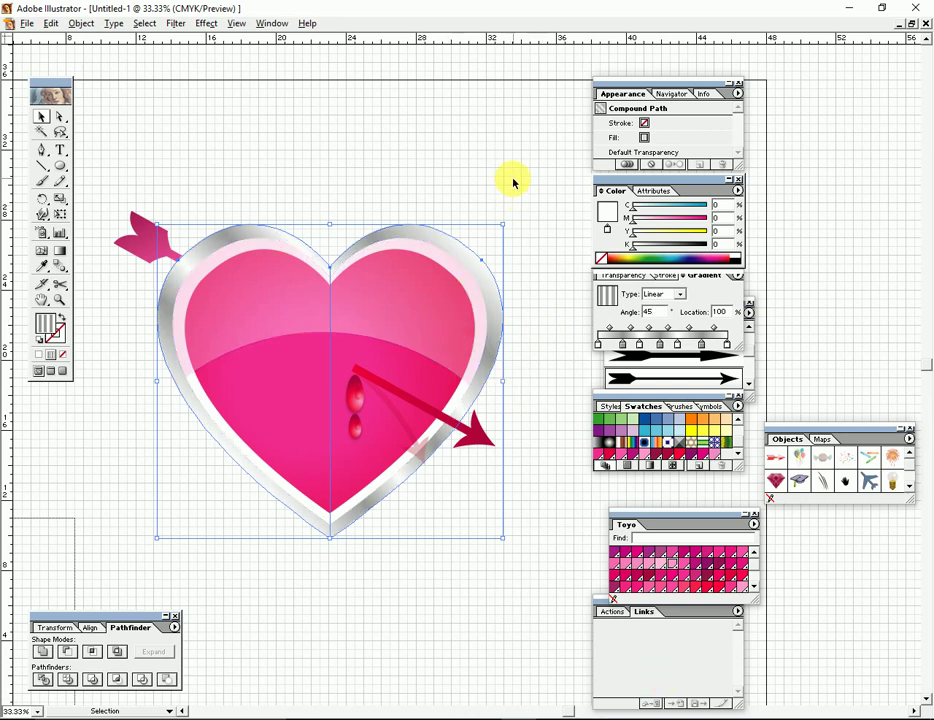
pyautogui.click(541, 296)
pyautogui.press('Tab')
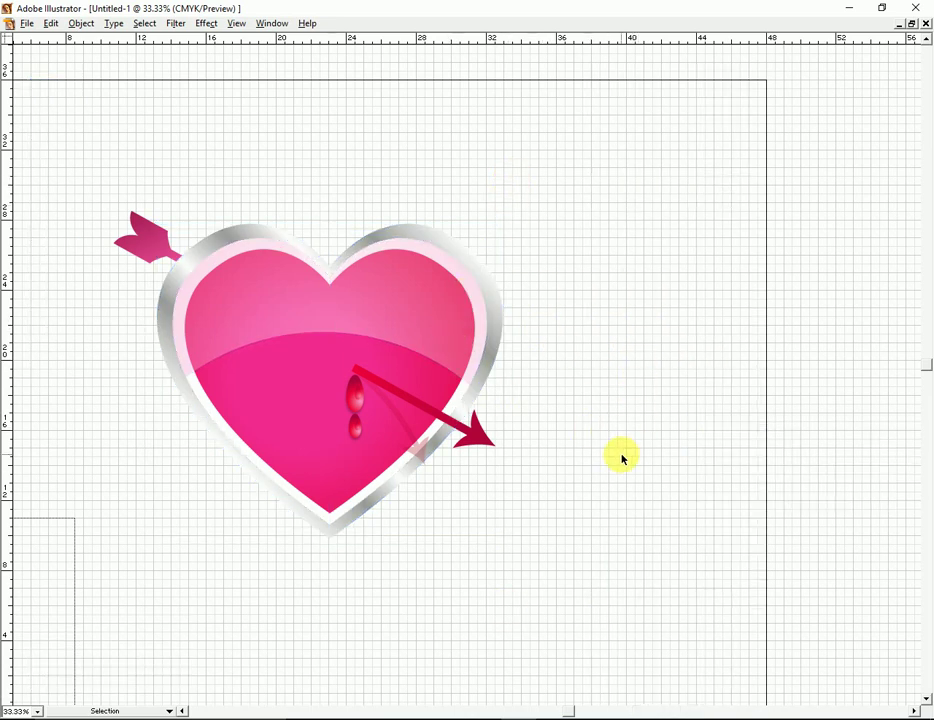
pyautogui.press('Tab')
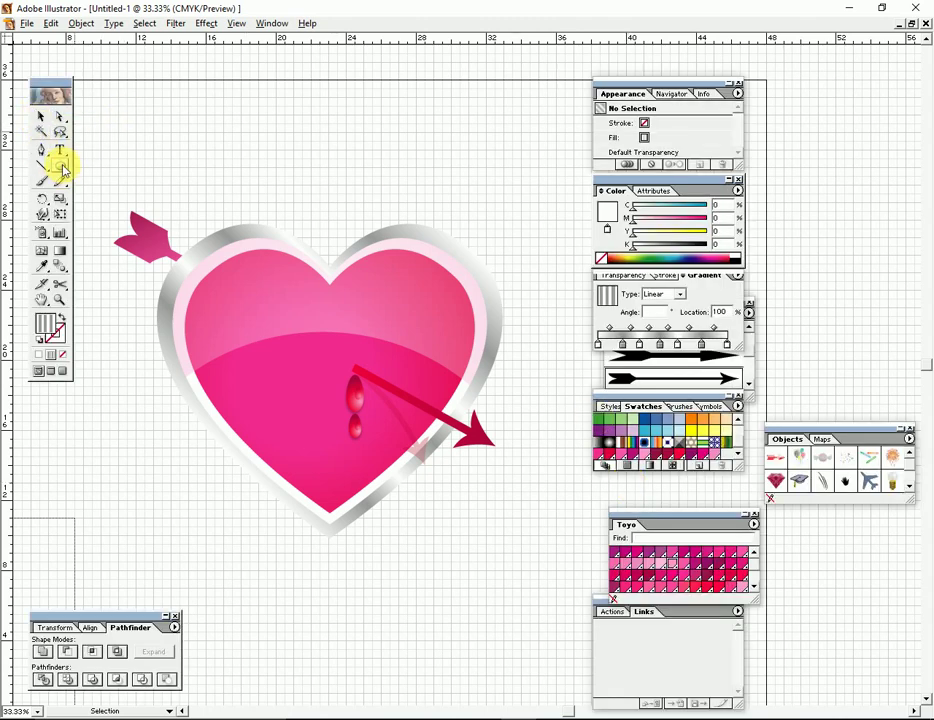
# Draw a 10 by 8 rectangle and give it a white-to-black gradient.
pyautogui.moveTo(63, 170); pyautogui.dragTo(72, 168)
pyautogui.press('Tab')
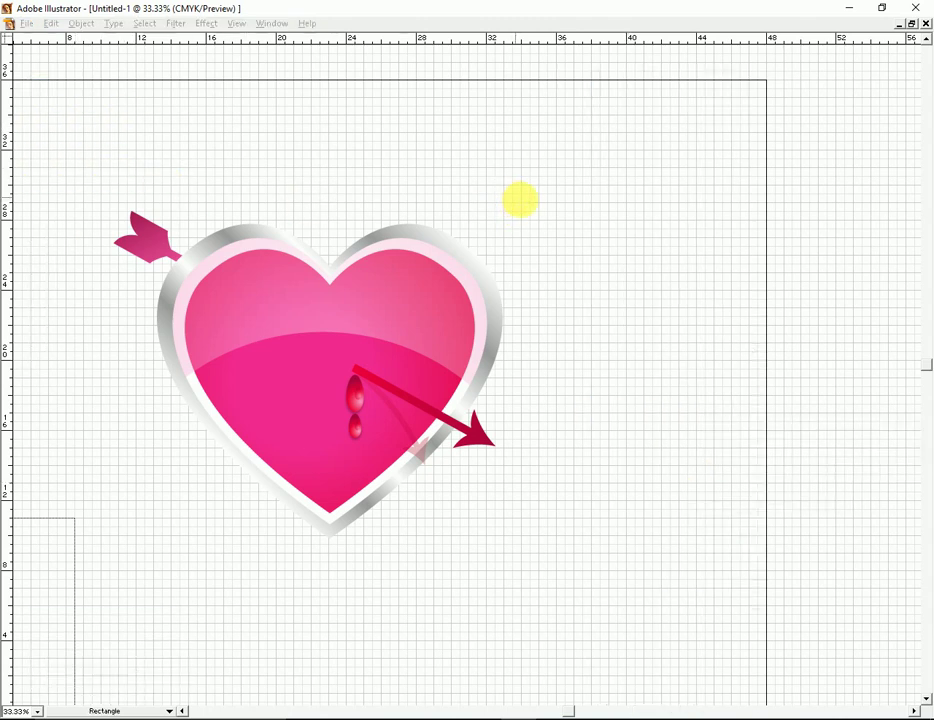
pyautogui.click(577, 330)
pyautogui.write('10')
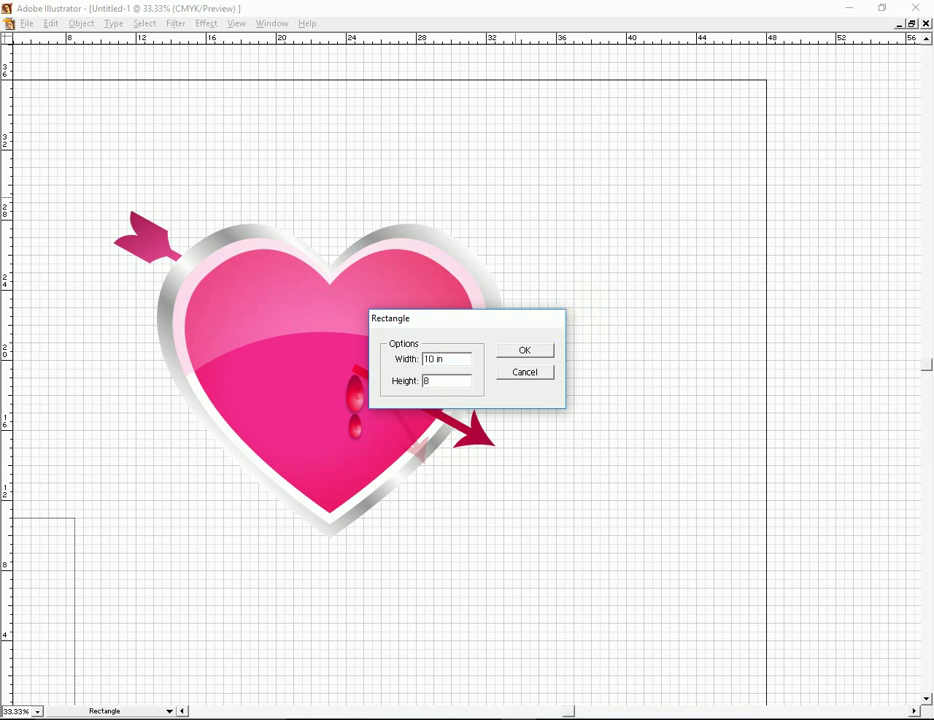
pyautogui.press('Return')
pyautogui.hotkey('ctrl', '-')
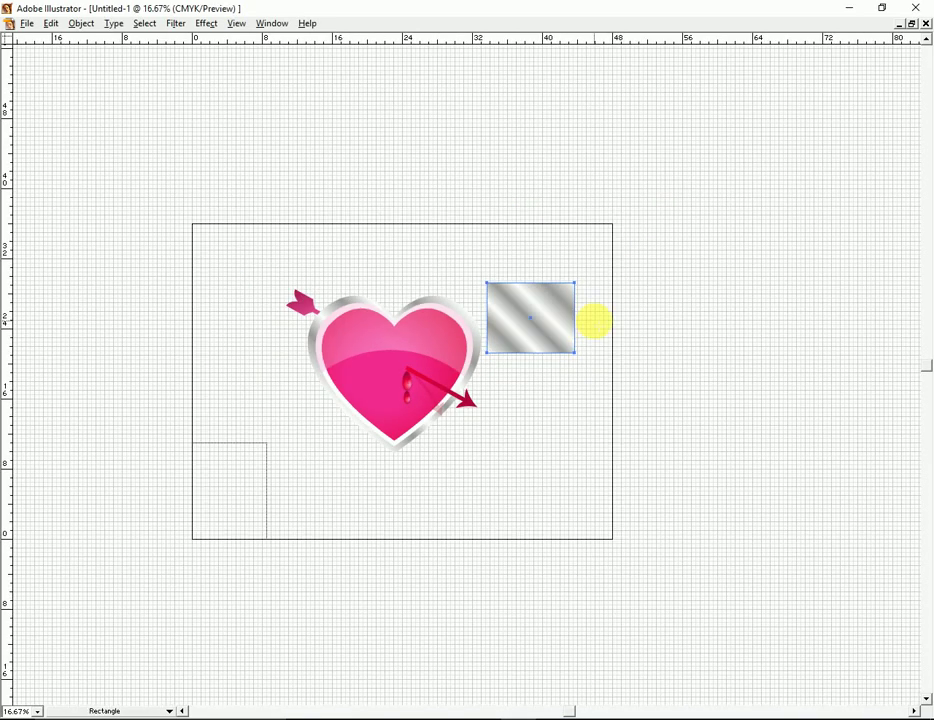
pyautogui.press('Tab')
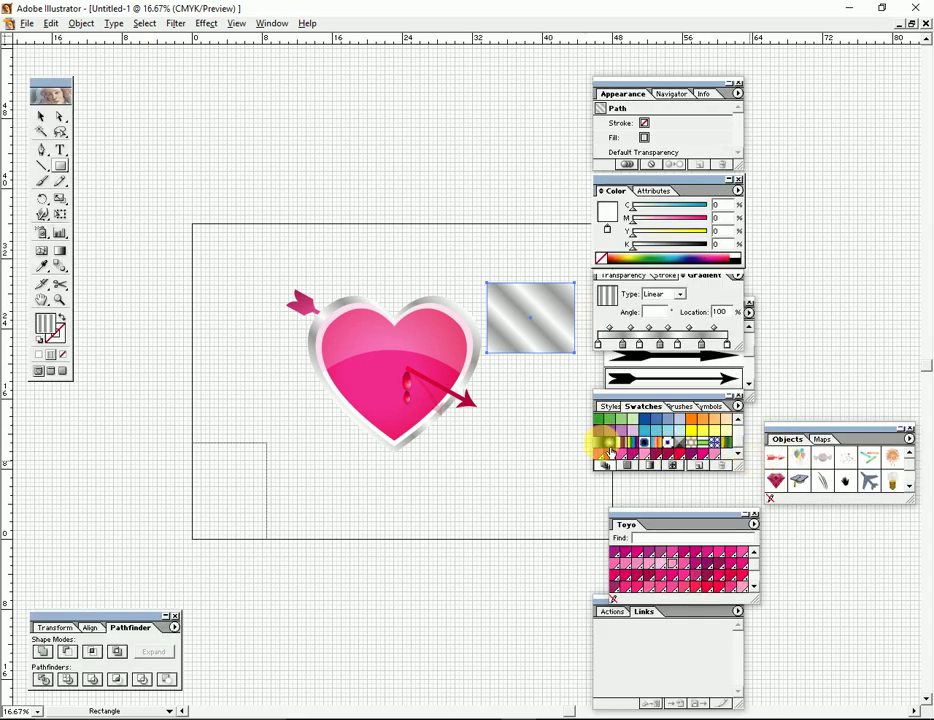
pyautogui.click(597, 442)
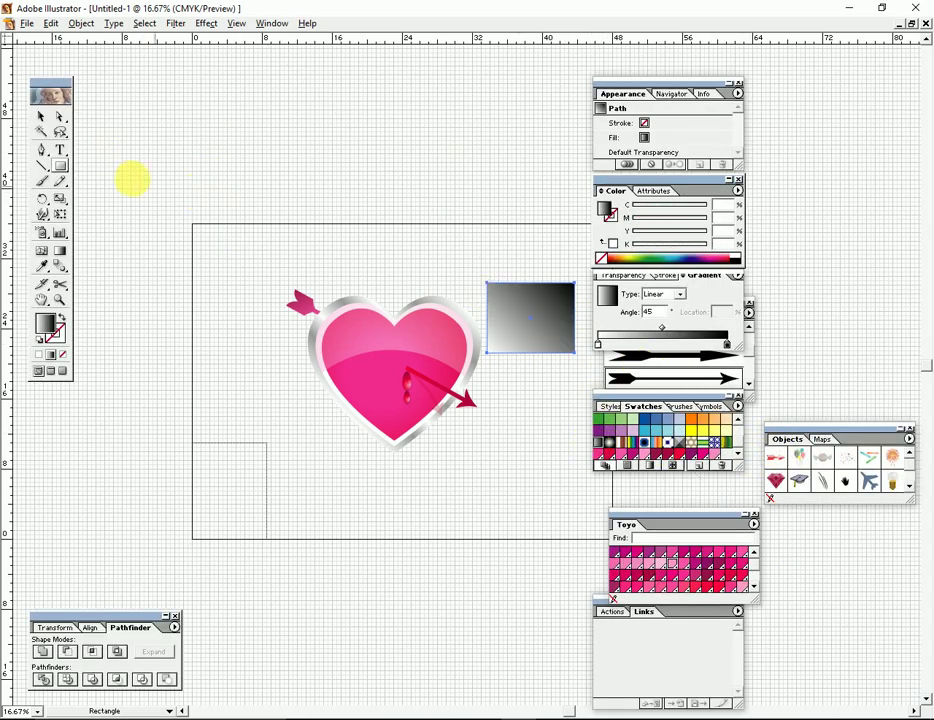
# Rotate and stretch the gradient rectangle to fill the artboard, with the heart placed in front.
pyautogui.click(47, 123)
pyautogui.press('Tab')
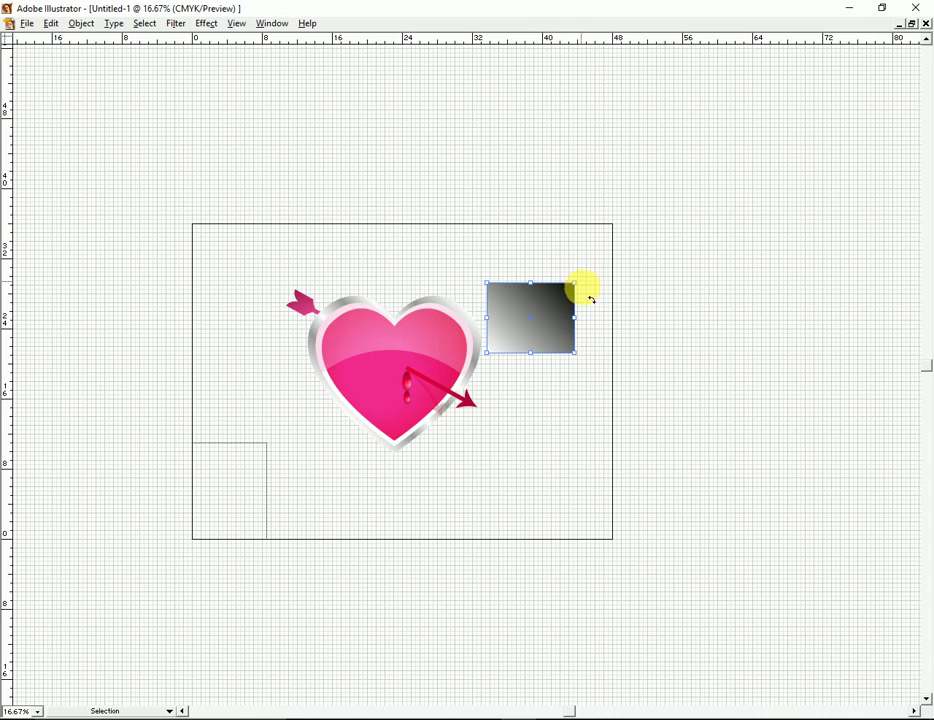
pyautogui.moveTo(592, 299)
pyautogui.mouseDown()
pyautogui.moveTo(567, 381)
pyautogui.moveTo(735, 488)
pyautogui.mouseUp()
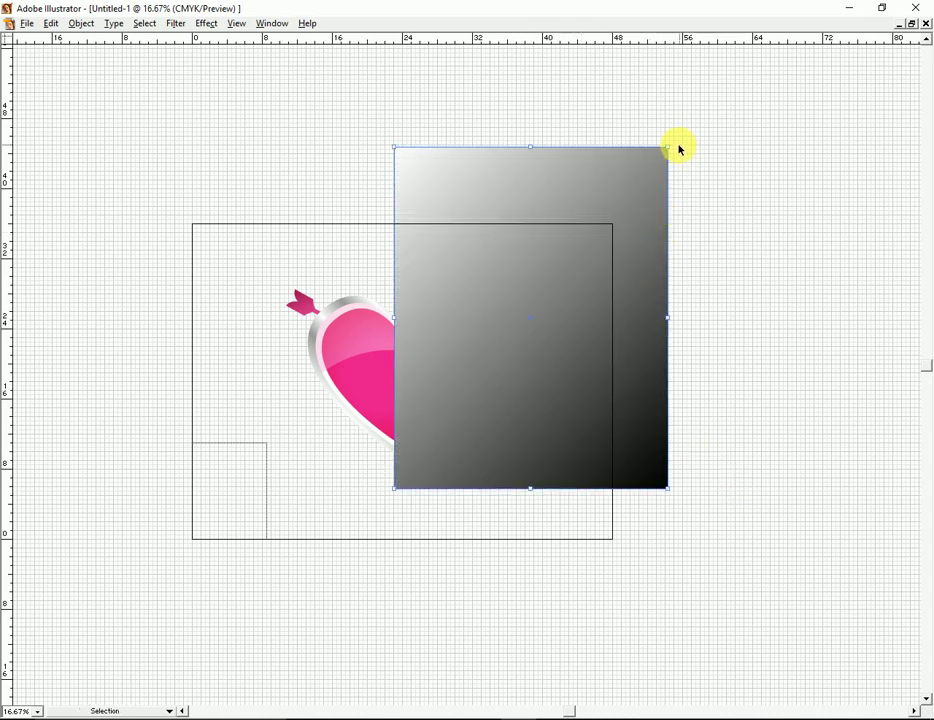
pyautogui.moveTo(674, 143); pyautogui.dragTo(803, 461)
pyautogui.moveTo(594, 254); pyautogui.dragTo(425, 296)
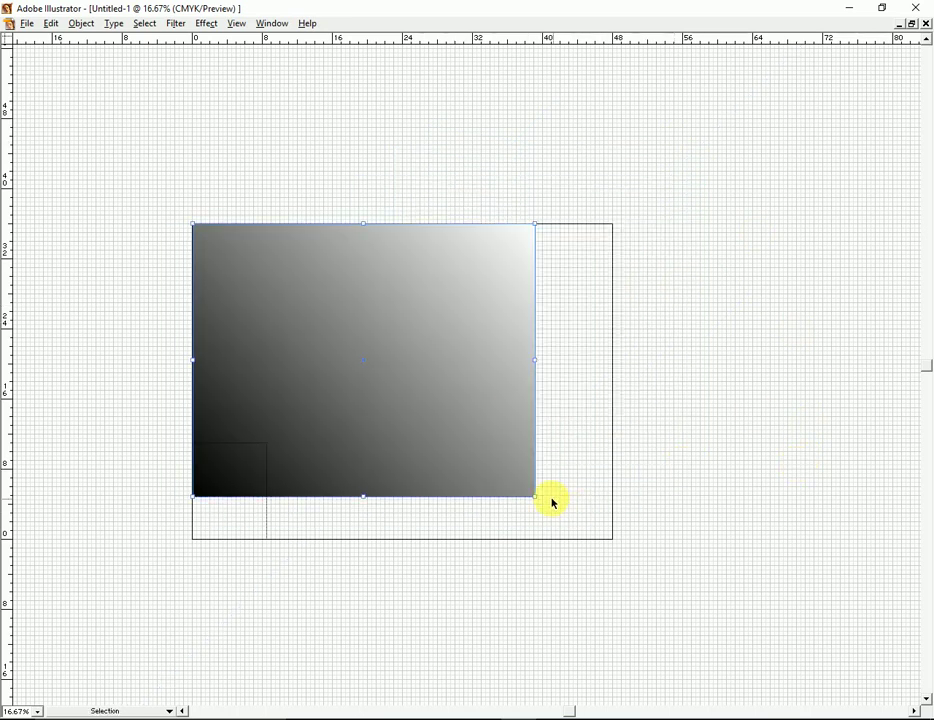
pyautogui.moveTo(536, 497); pyautogui.dragTo(613, 539)
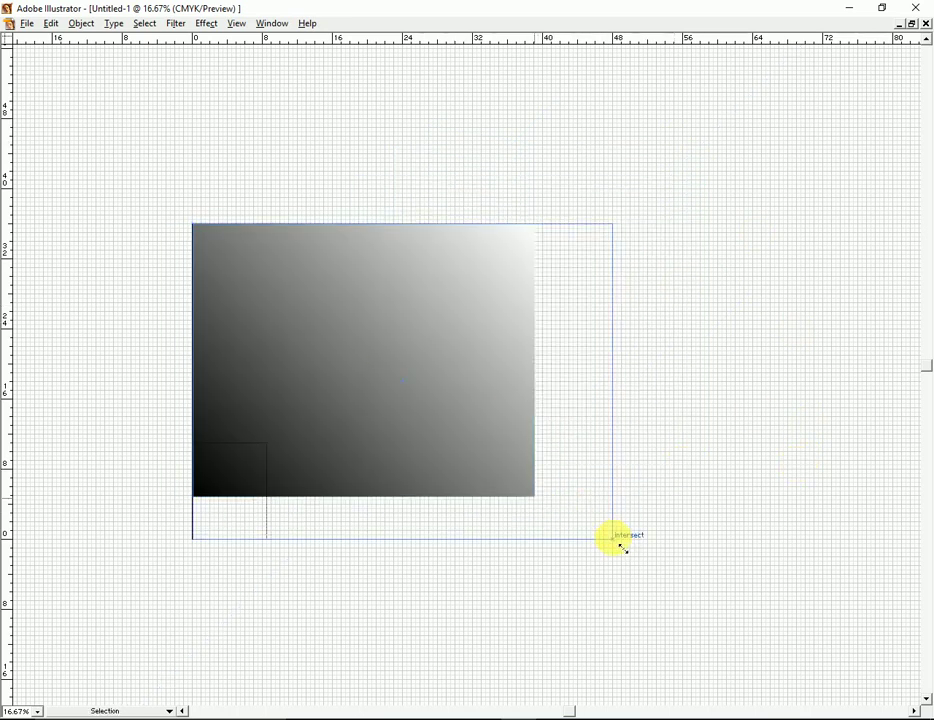
pyautogui.hotkey('ctrl', 'shift', '[')
# Apply the Black, White Radial swatch to the background rectangle.
pyautogui.hotkey('ctrl', '0')
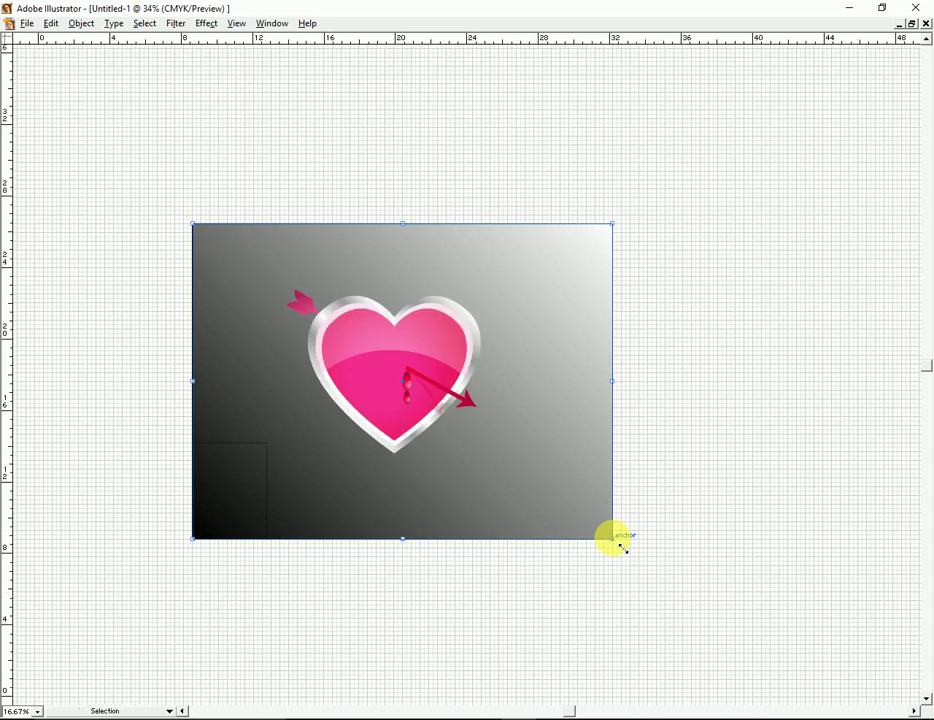
pyautogui.moveTo(553, 372); pyautogui.dragTo(600, 447)
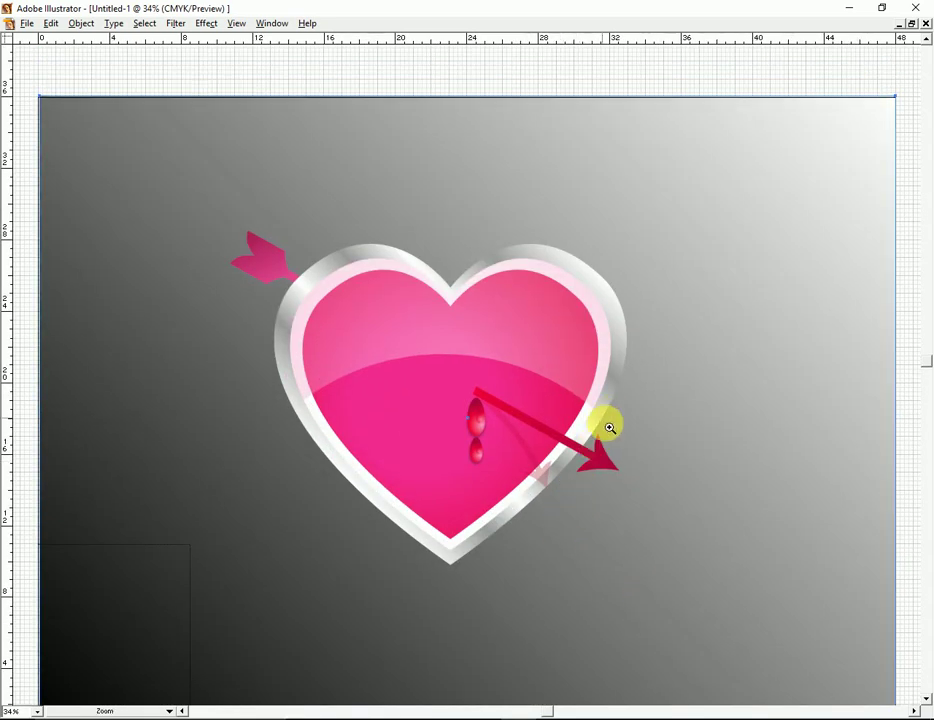
pyautogui.press('Tab')
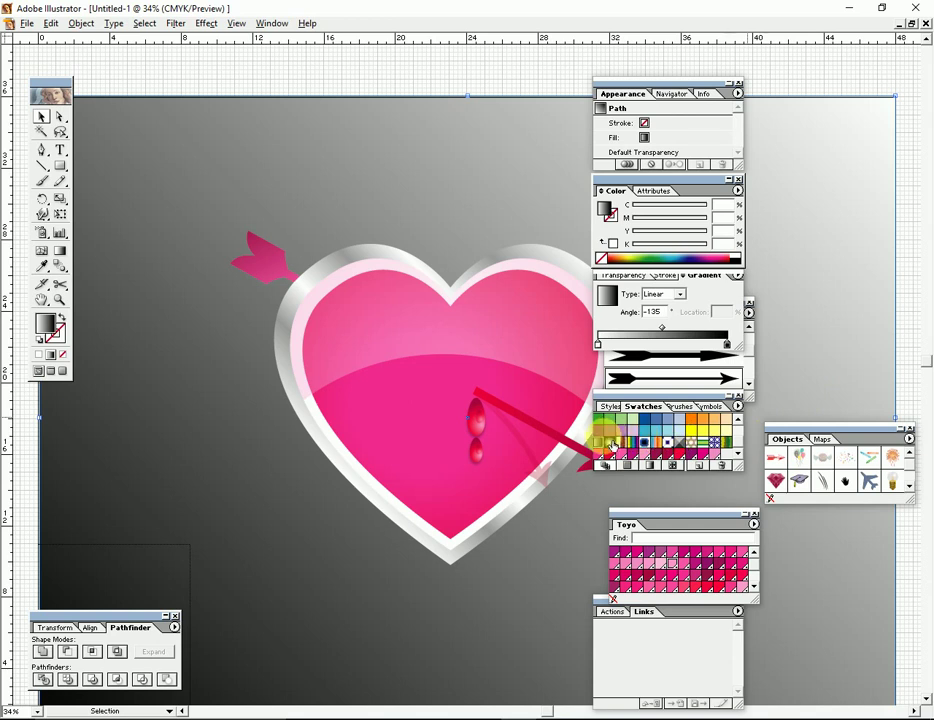
pyautogui.click(618, 453)
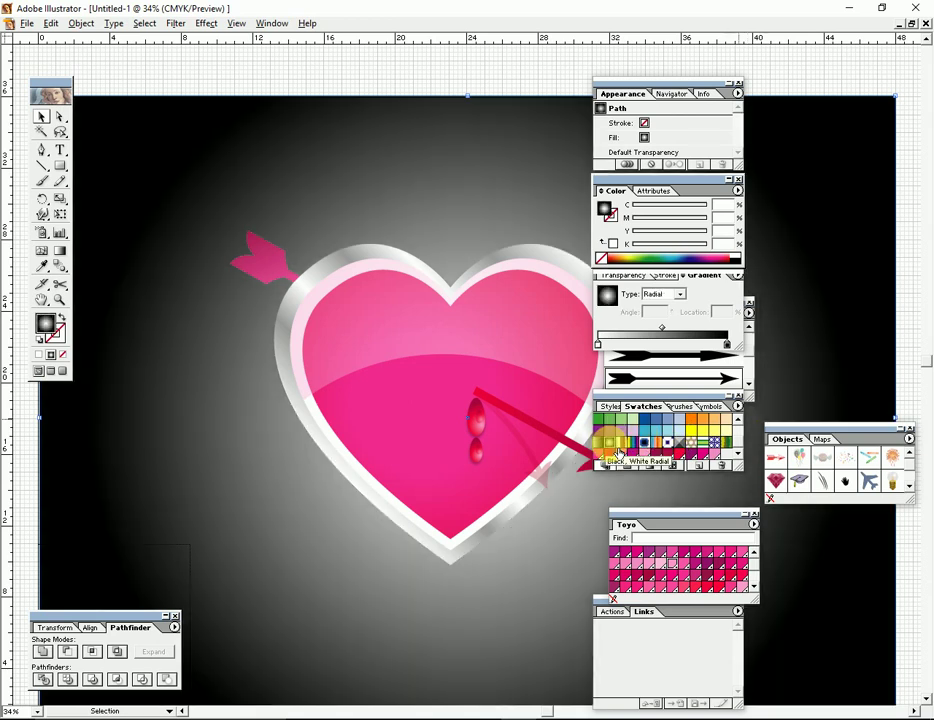
pyautogui.press('Tab')
pyautogui.moveTo(771, 438); pyautogui.dragTo(778, 394)
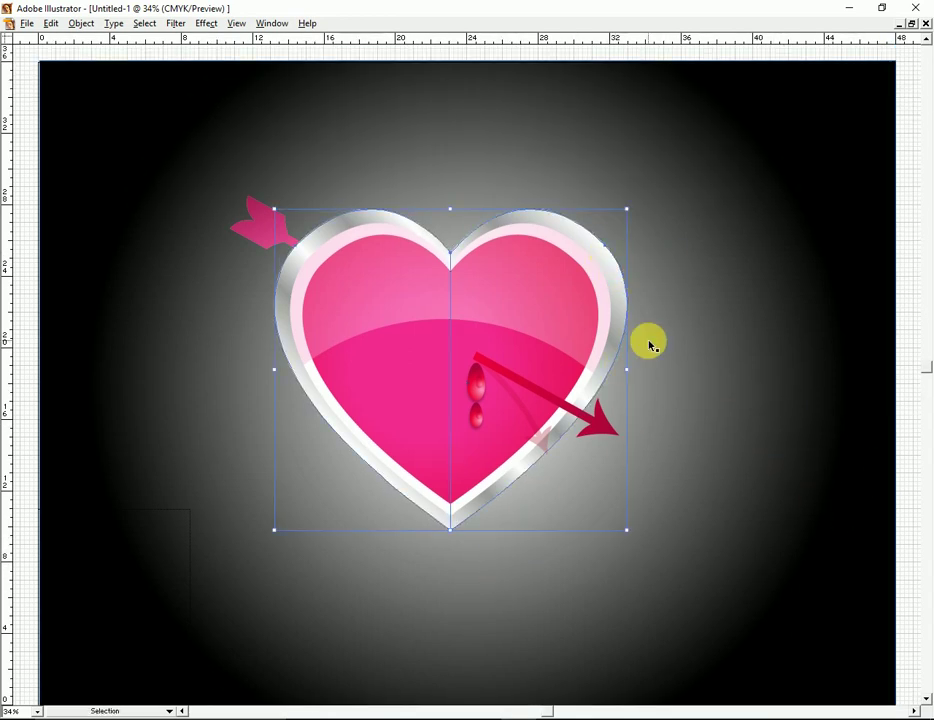
# Add a black Drop Shadow to the heart: 100% opacity, X 0.5 in, Y 0.38 in, blur 0.4 in.
pyautogui.press('Tab')
pyautogui.press('Tab')
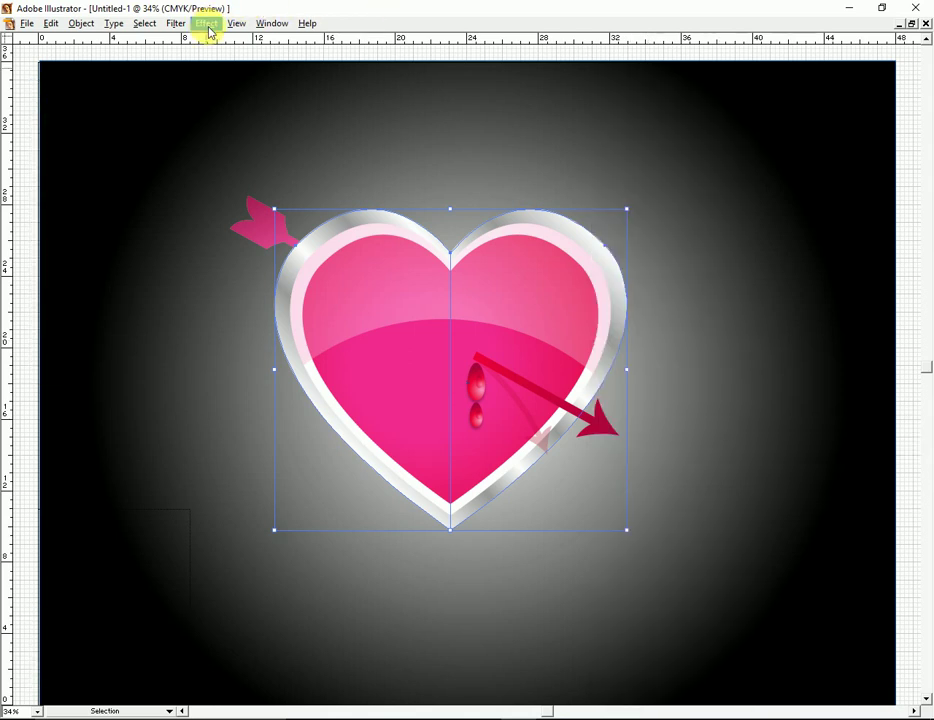
pyautogui.click(206, 23)
pyautogui.moveTo(220, 163)
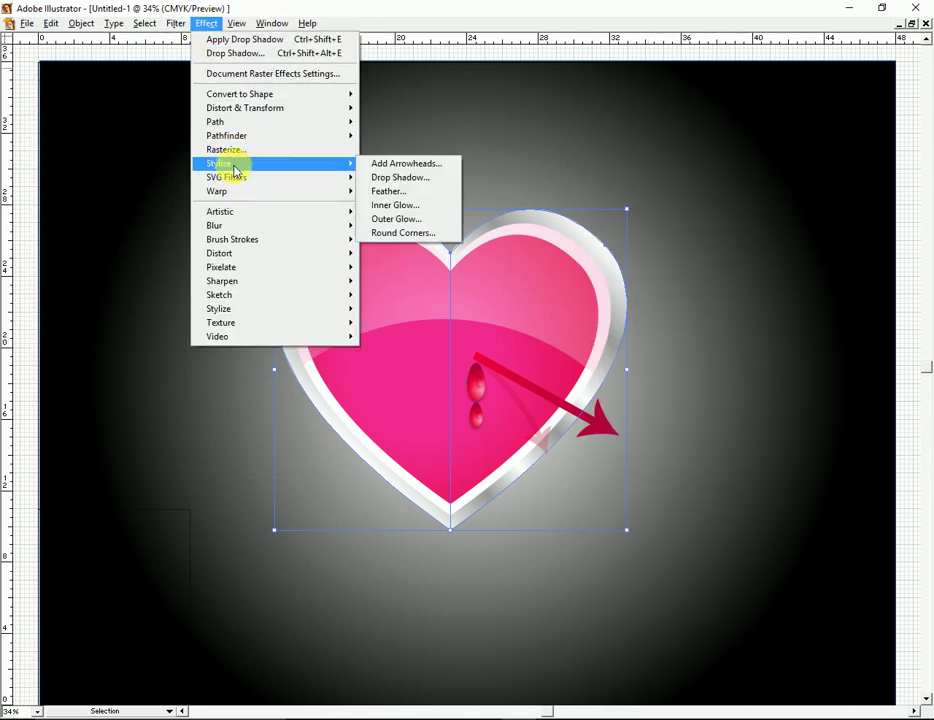
pyautogui.click(399, 181)
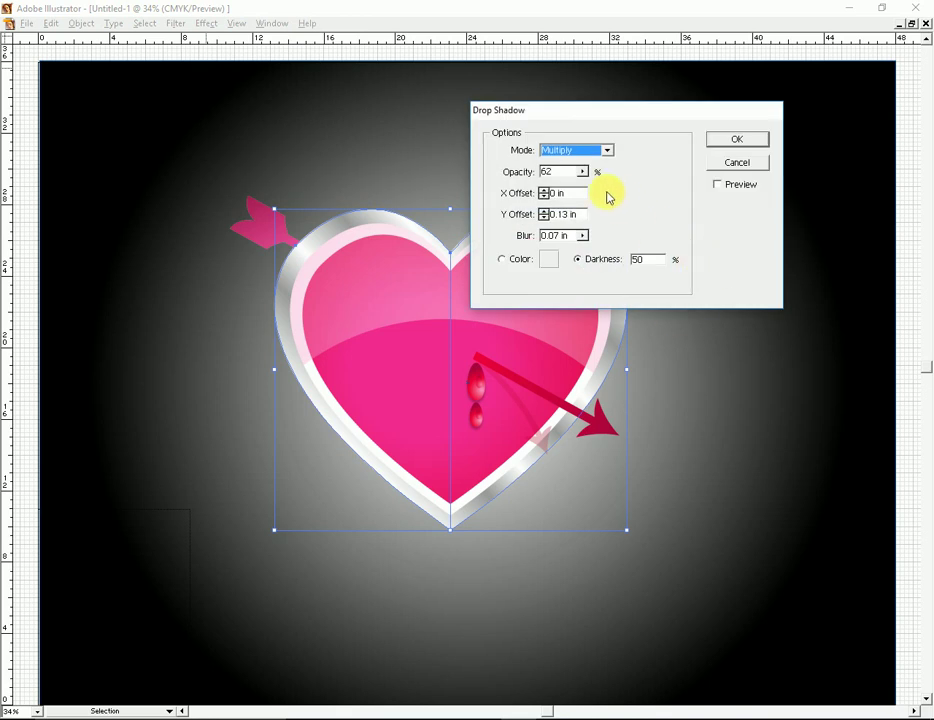
pyautogui.click(582, 172)
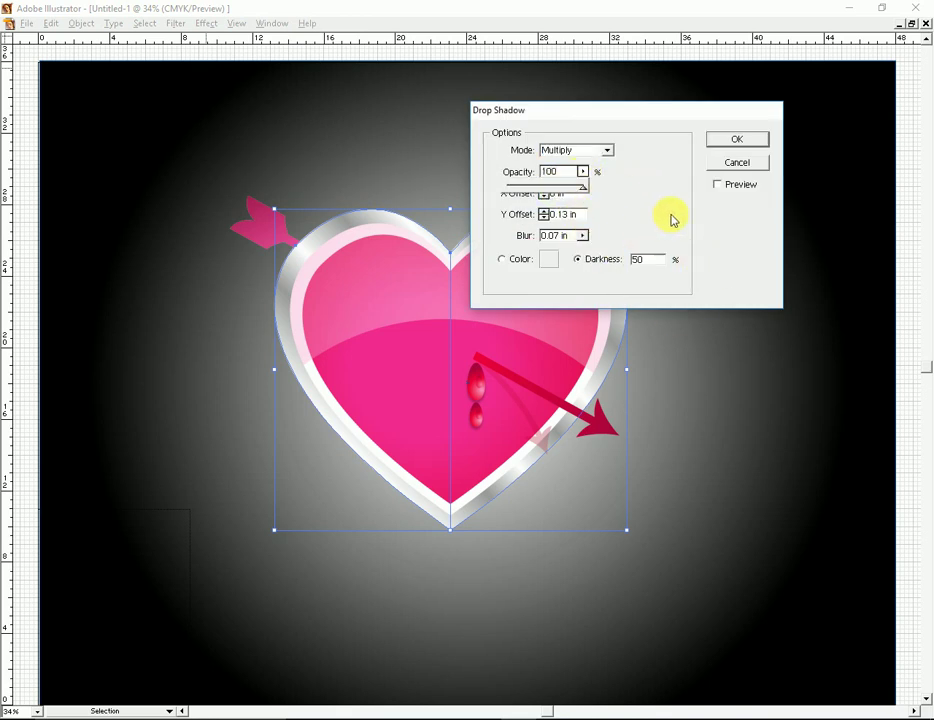
pyautogui.click(716, 192)
pyautogui.doubleClick(558, 193)
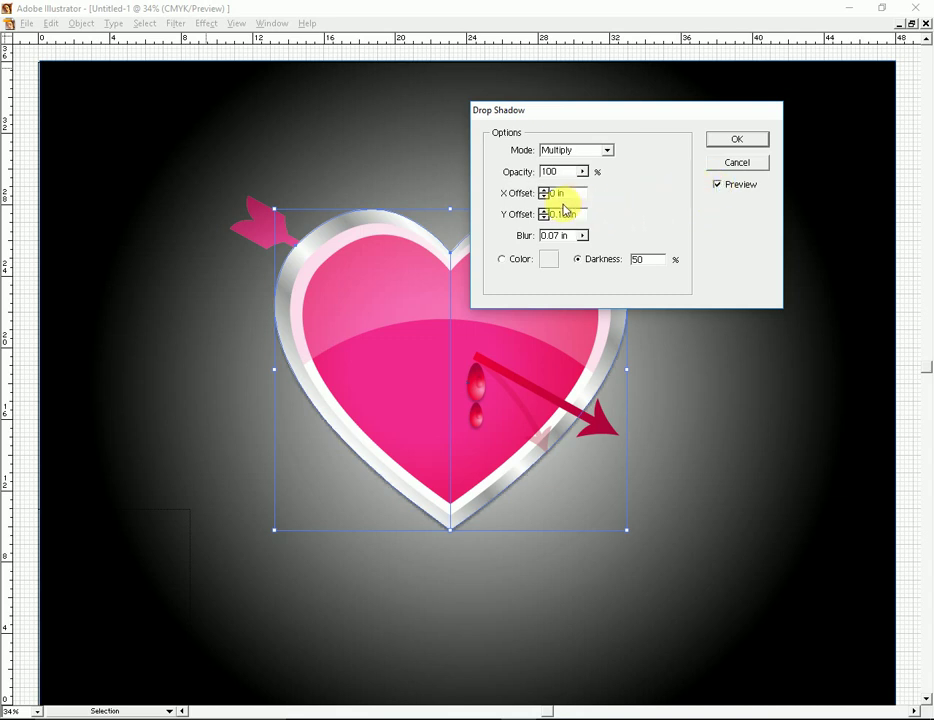
pyautogui.write('0.13')
pyautogui.click(545, 194)
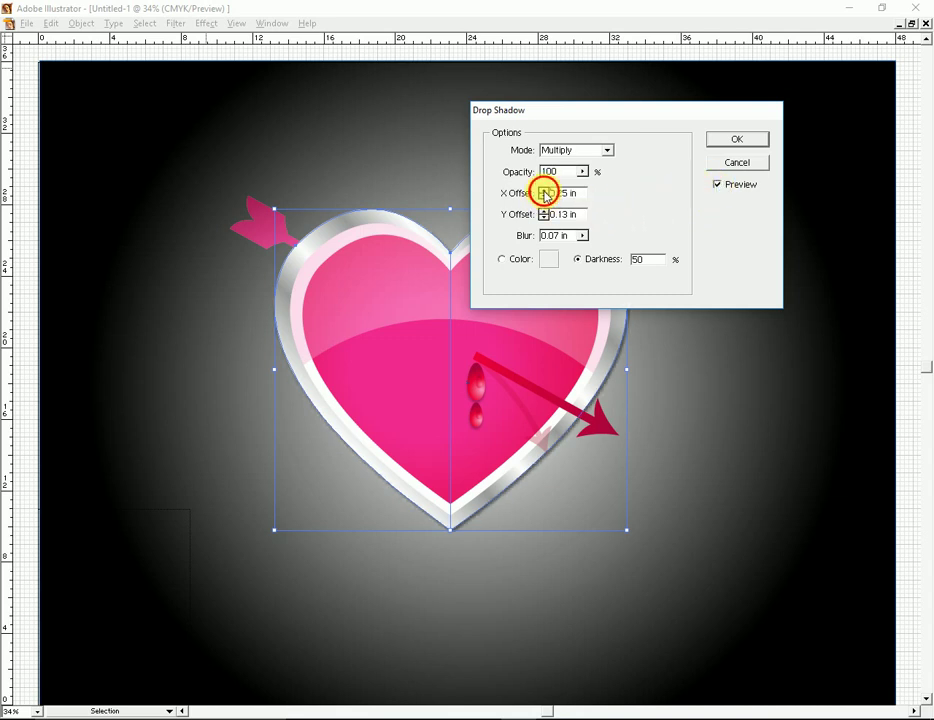
pyautogui.click(545, 217)
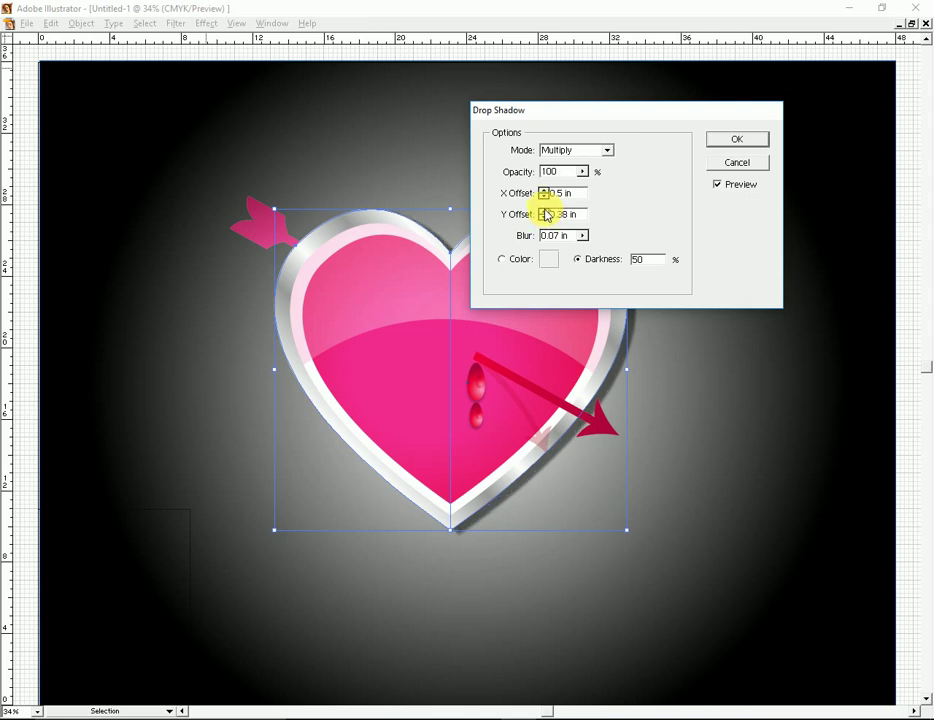
pyautogui.click(501, 260)
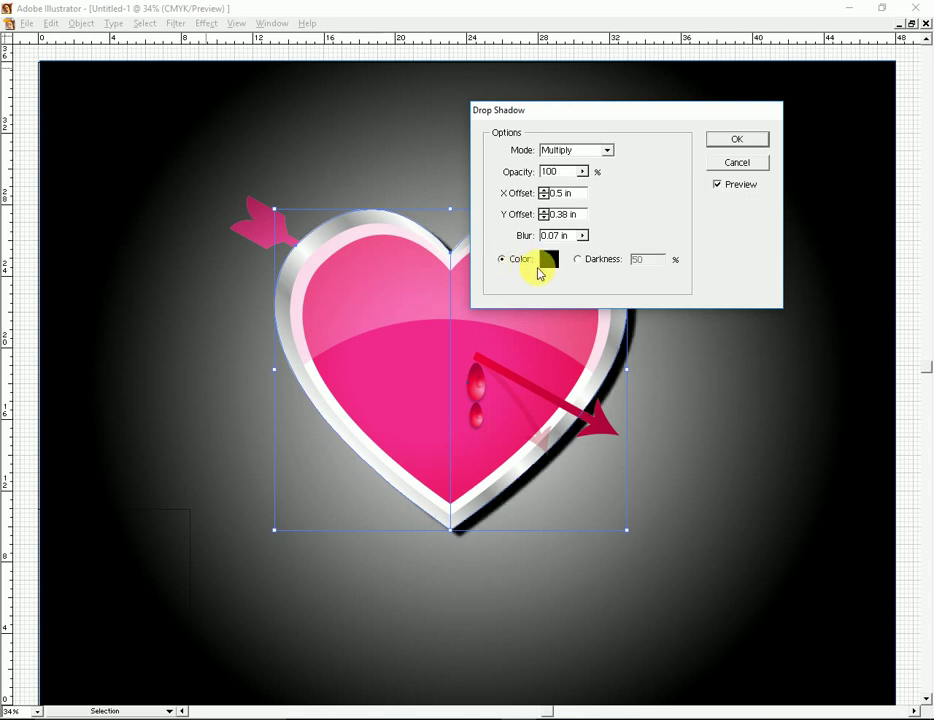
pyautogui.click(582, 237)
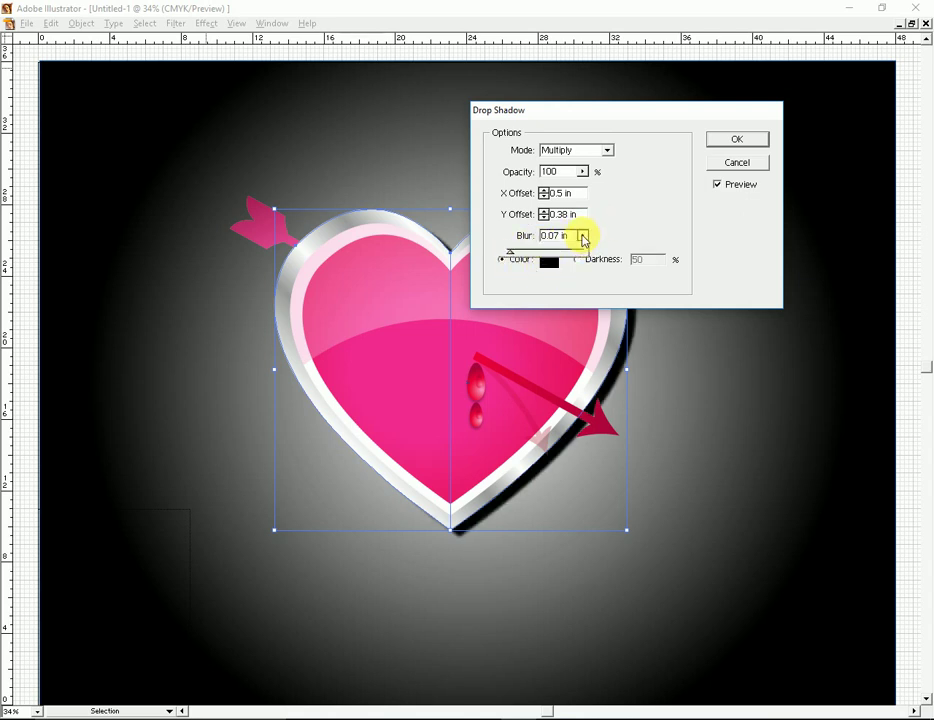
pyautogui.click(517, 254)
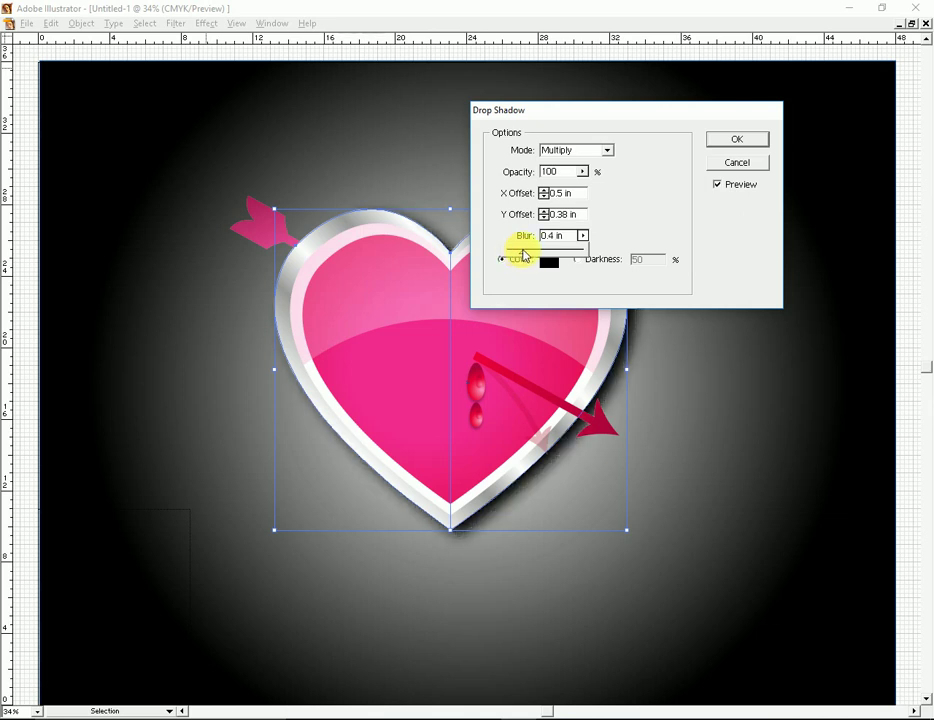
pyautogui.click(735, 140)
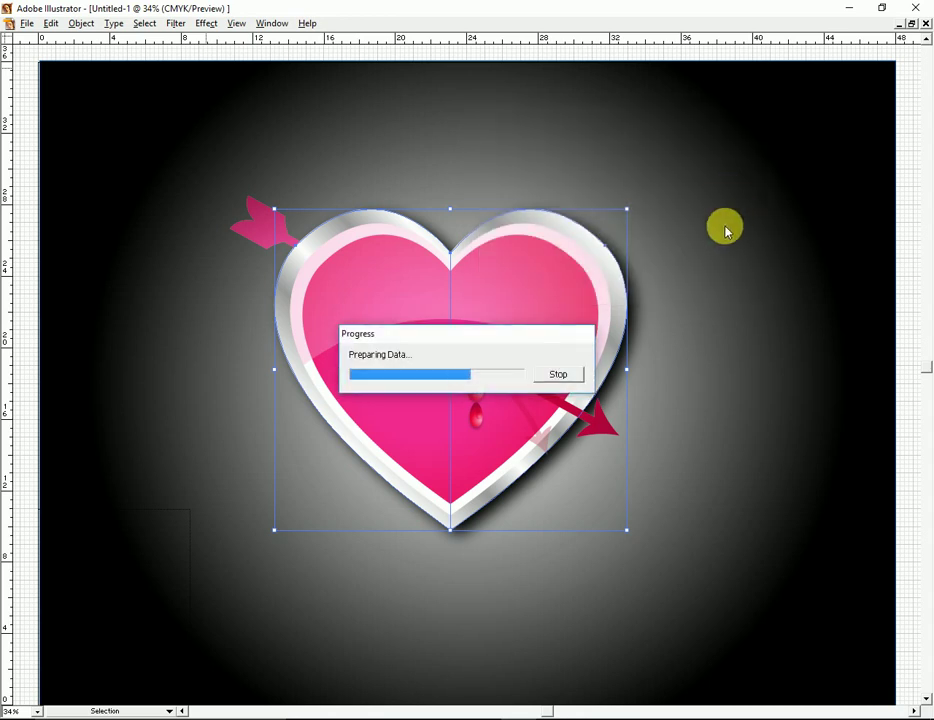
# Deselect the heart and zoom in to bring the arrow area into view.
pyautogui.click(714, 283)
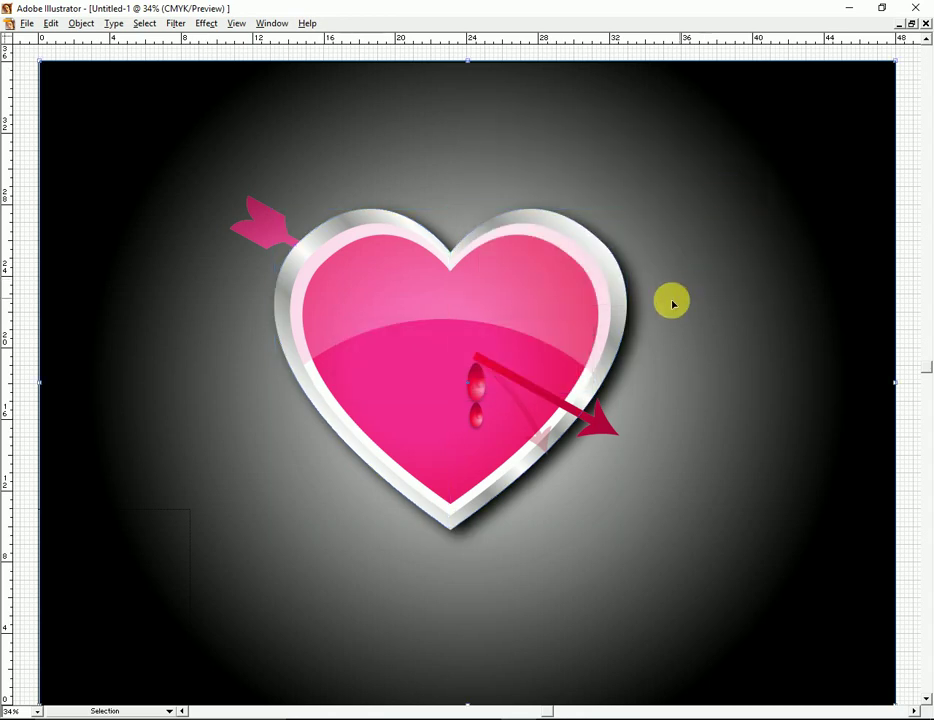
pyautogui.moveTo(669, 302); pyautogui.dragTo(678, 328)
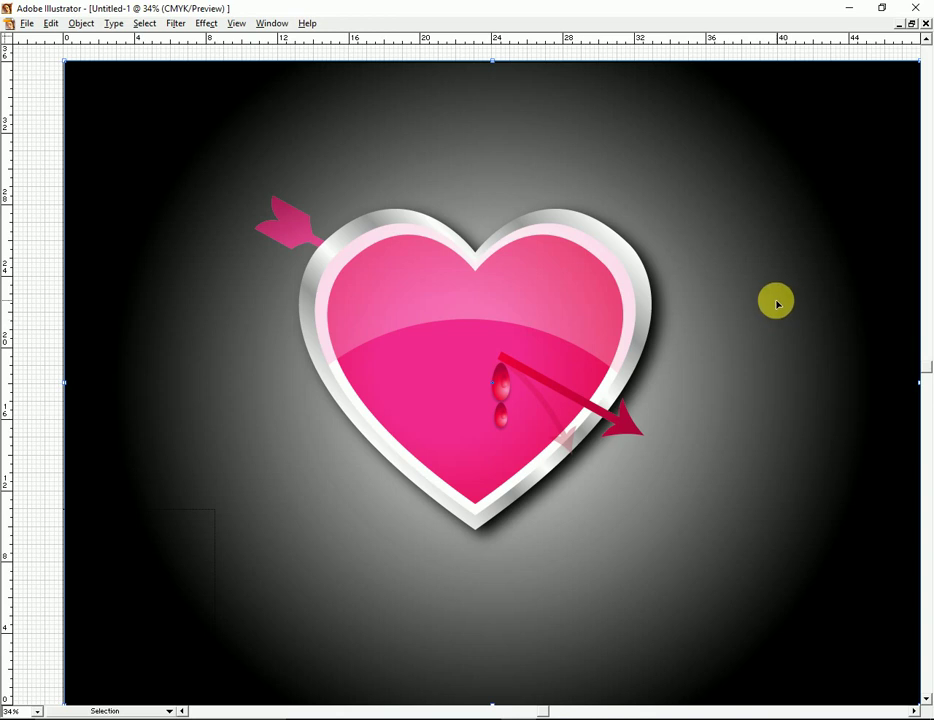
pyautogui.press('Tab')
pyautogui.click(455, 271)
pyautogui.press('Tab')
pyautogui.click(519, 430)
pyautogui.click(694, 321)
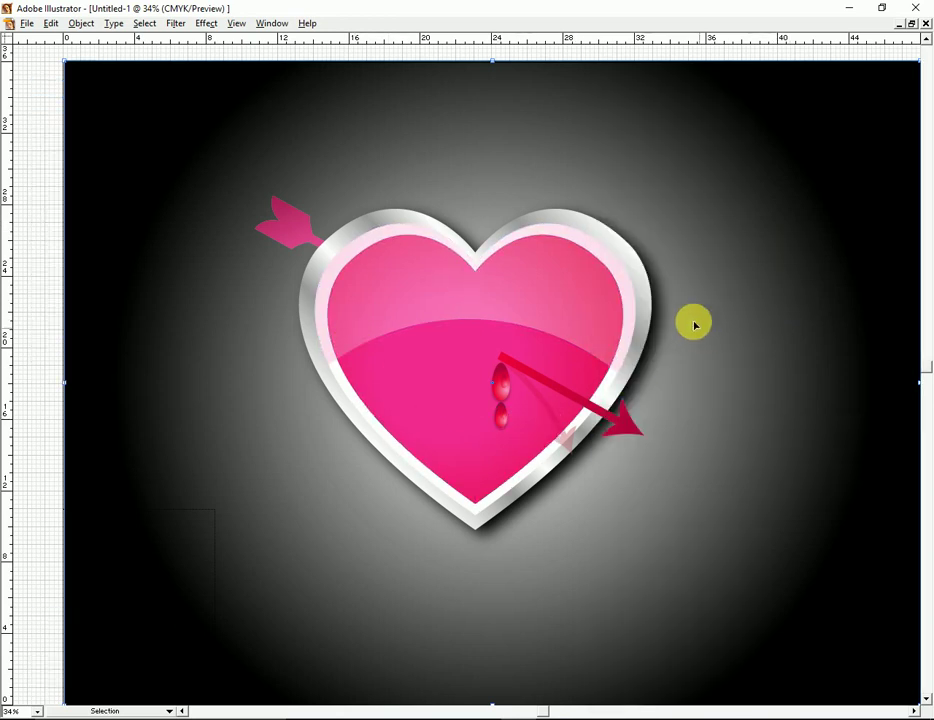
pyautogui.click(720, 425)
pyautogui.moveTo(500, 407)
pyautogui.mouseDown()
pyautogui.moveTo(660, 395)
pyautogui.moveTo(778, 448)
pyautogui.moveTo(807, 474)
pyautogui.mouseUp()
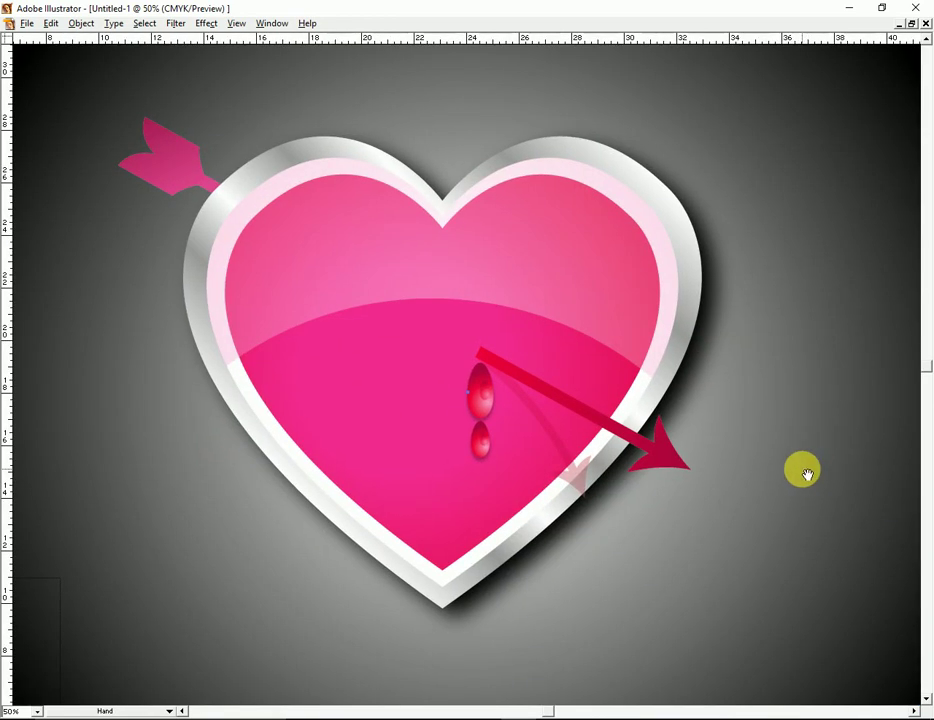
# Duplicate the small lower blood drop and place the copy beside the arrowhead.
pyautogui.press('v')
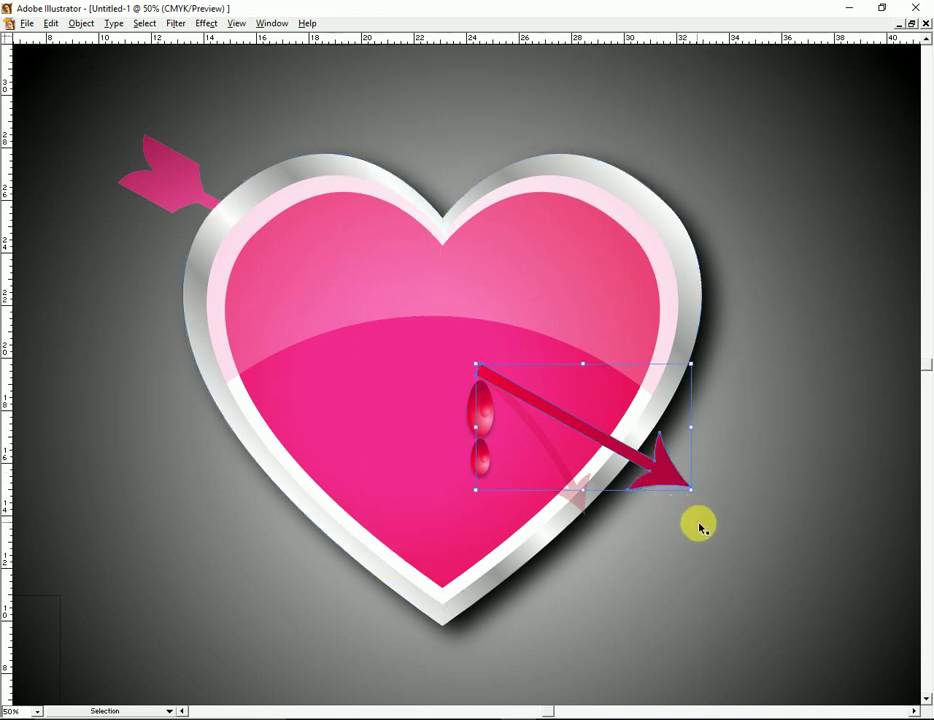
pyautogui.press('z')
pyautogui.click(655, 523)
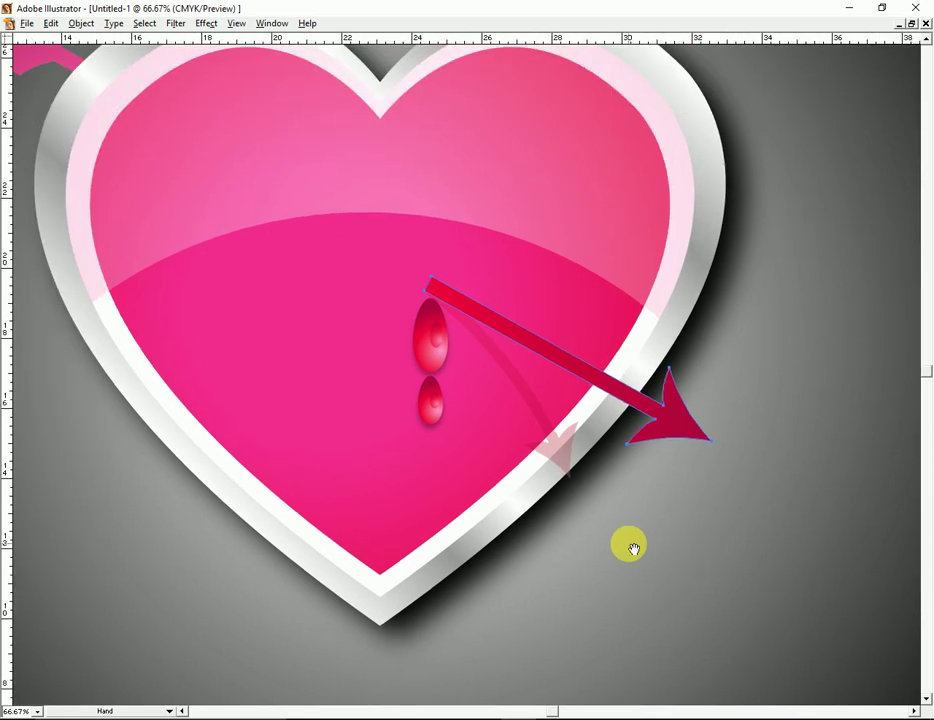
pyautogui.moveTo(655, 523); pyautogui.dragTo(612, 530)
pyautogui.press('v')
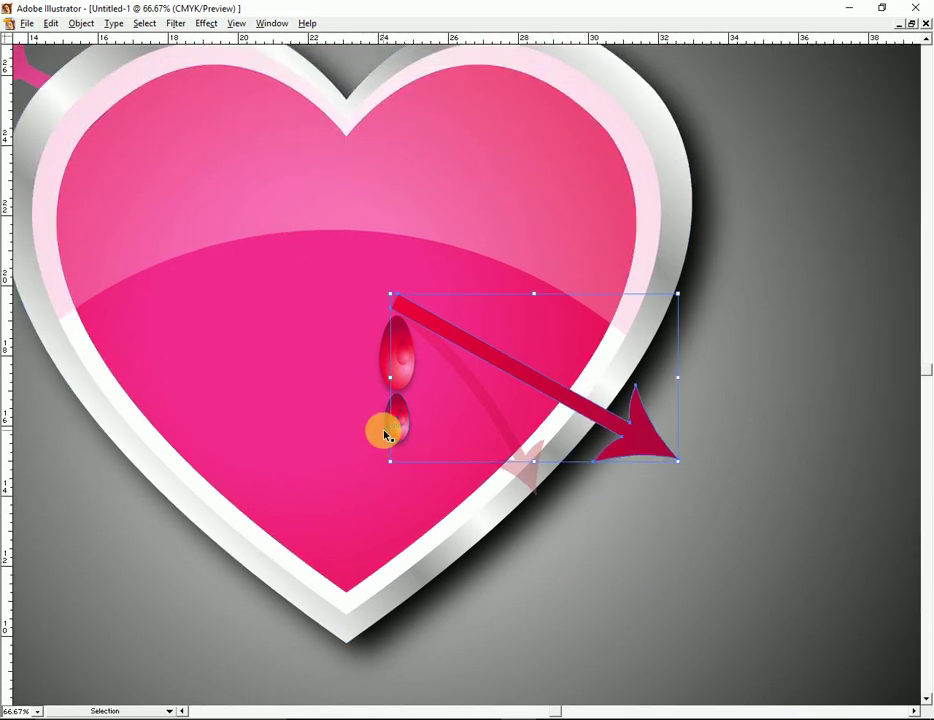
pyautogui.moveTo(384, 433); pyautogui.dragTo(386, 434)
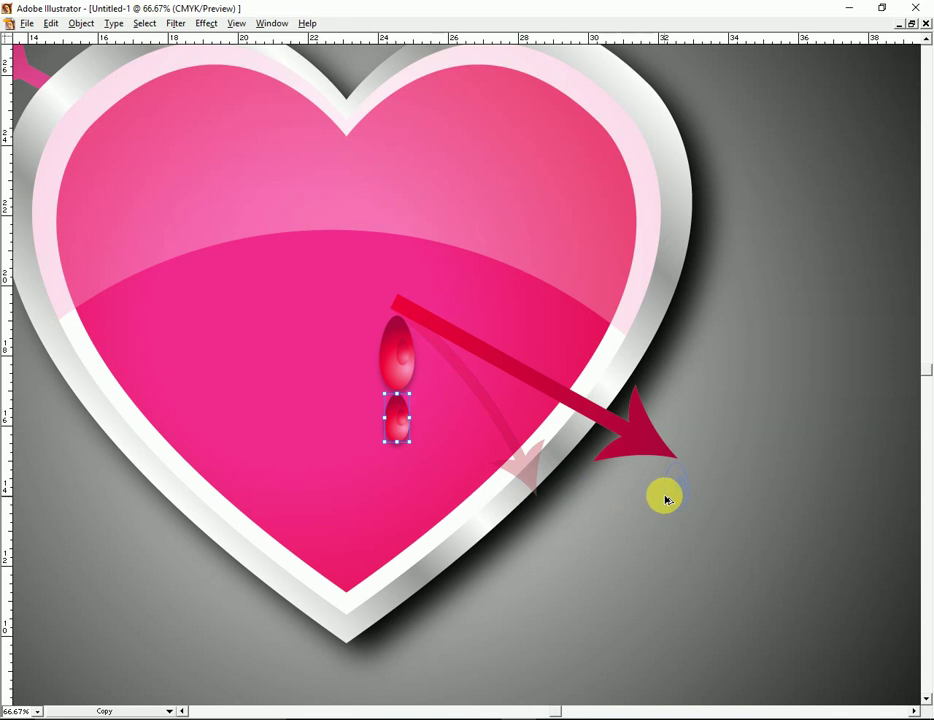
pyautogui.moveTo(667, 500); pyautogui.dragTo(664, 496)
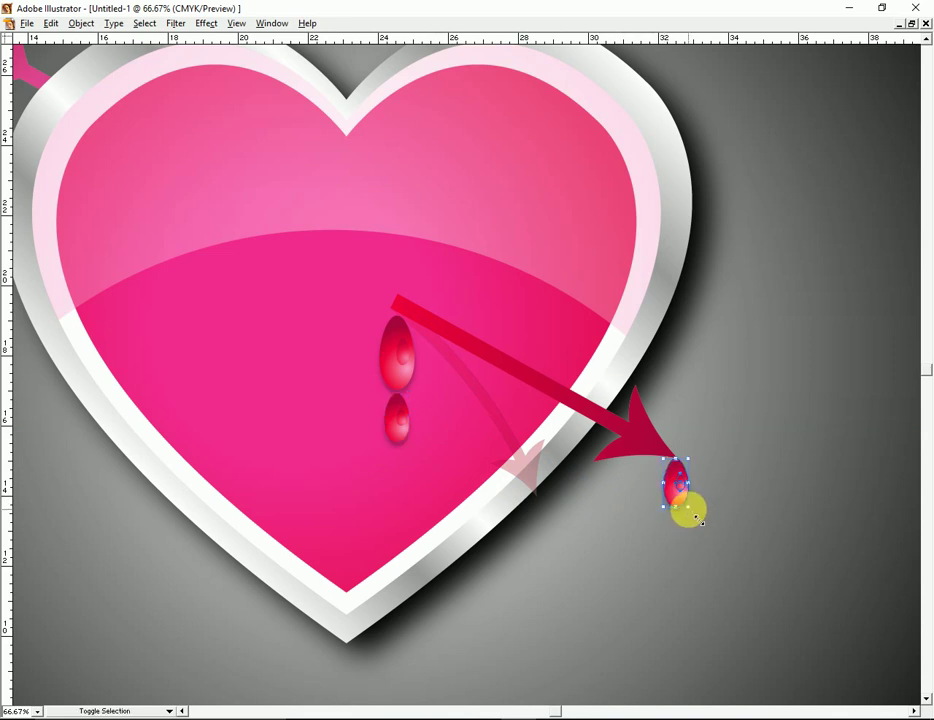
pyautogui.keyDown('shift'); pyautogui.click(688, 497); pyautogui.keyUp('shift')
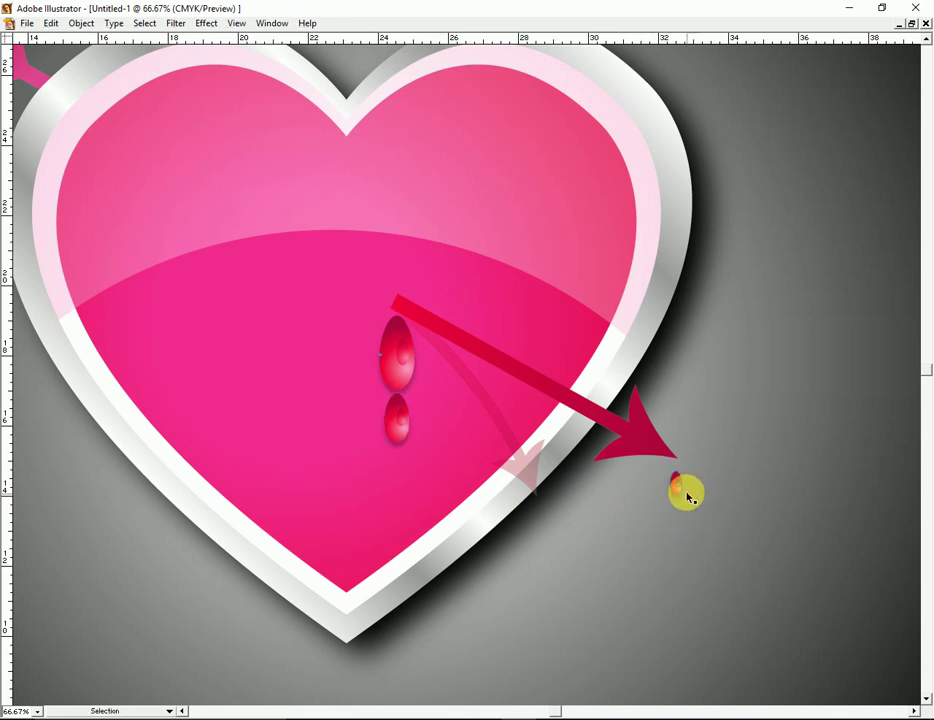
# Move the copied drop onto the arrow tip and check it zoomed in and out.
pyautogui.moveTo(680, 491); pyautogui.dragTo(676, 466)
pyautogui.click(692, 490)
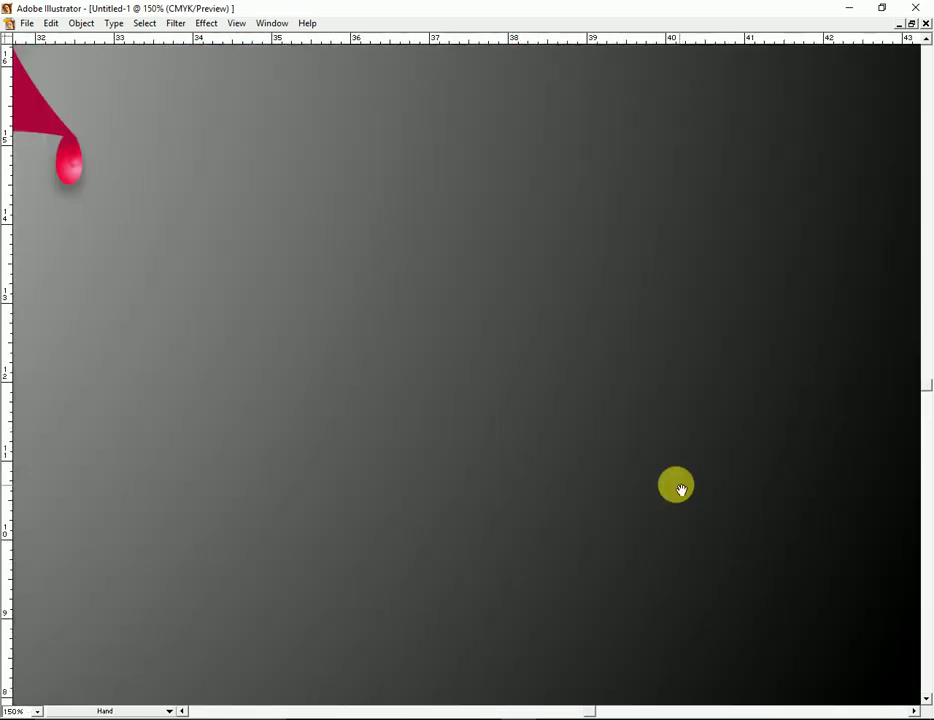
pyautogui.moveTo(538, 440); pyautogui.dragTo(636, 478)
pyautogui.click(491, 369)
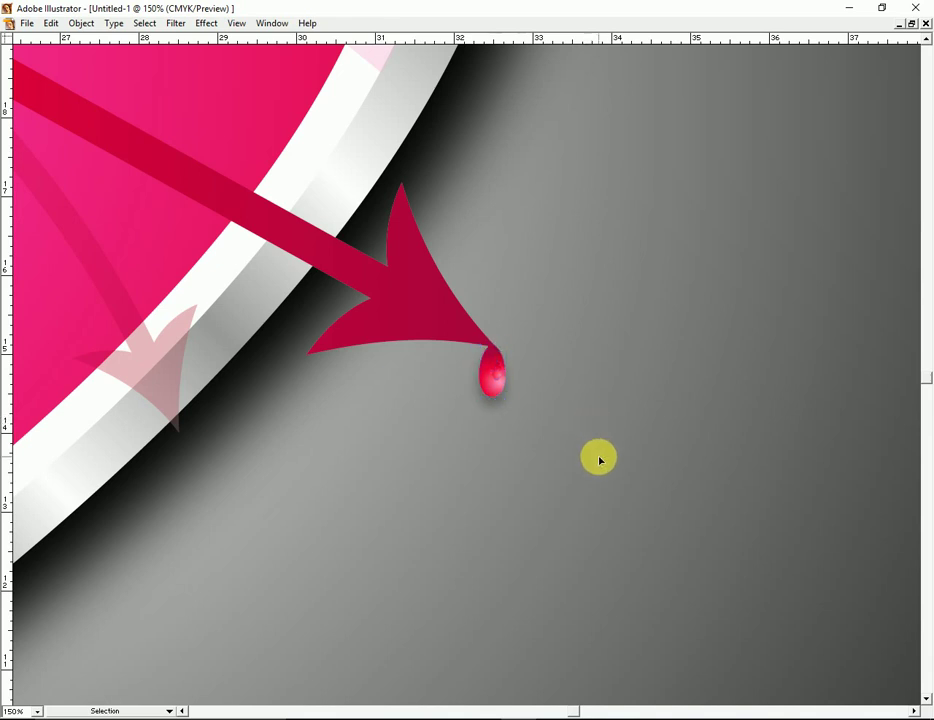
pyautogui.hotkey('ctrl', '-')
pyautogui.hotkey('ctrl', '-')
pyautogui.hotkey('ctrl', '-')
pyautogui.hotkey('ctrl', '-')
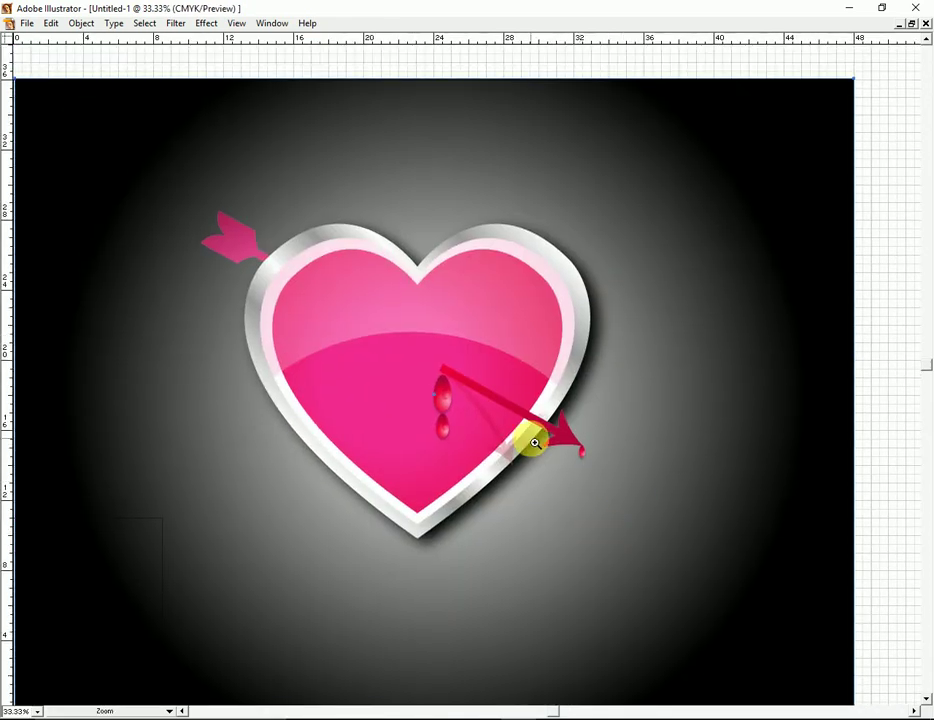
pyautogui.click(521, 427)
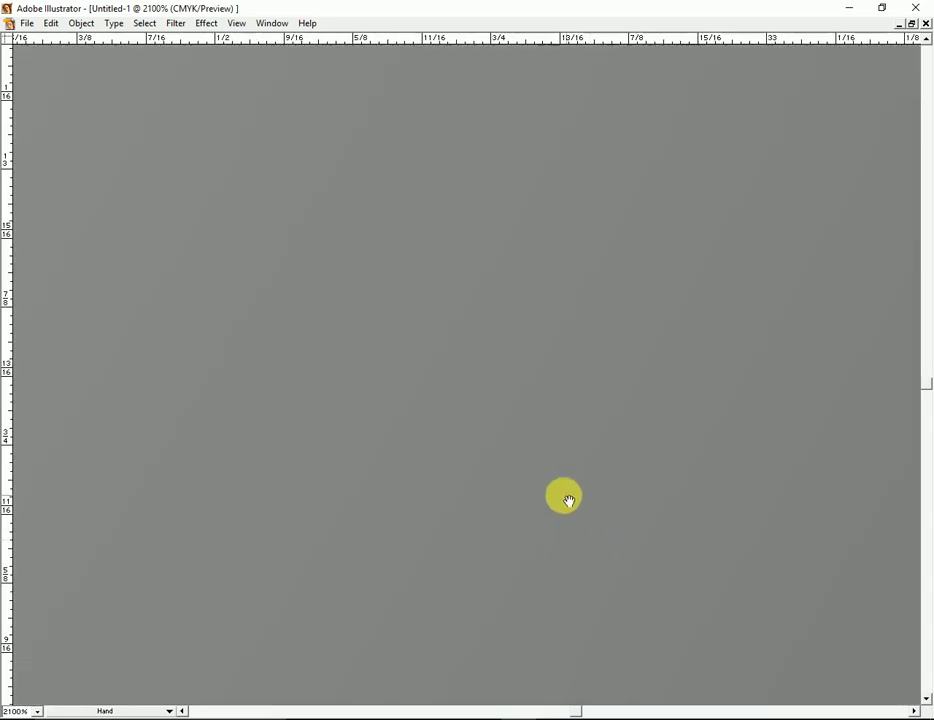
pyautogui.hotkey('ctrl', '-')
pyautogui.hotkey('ctrl', '-')
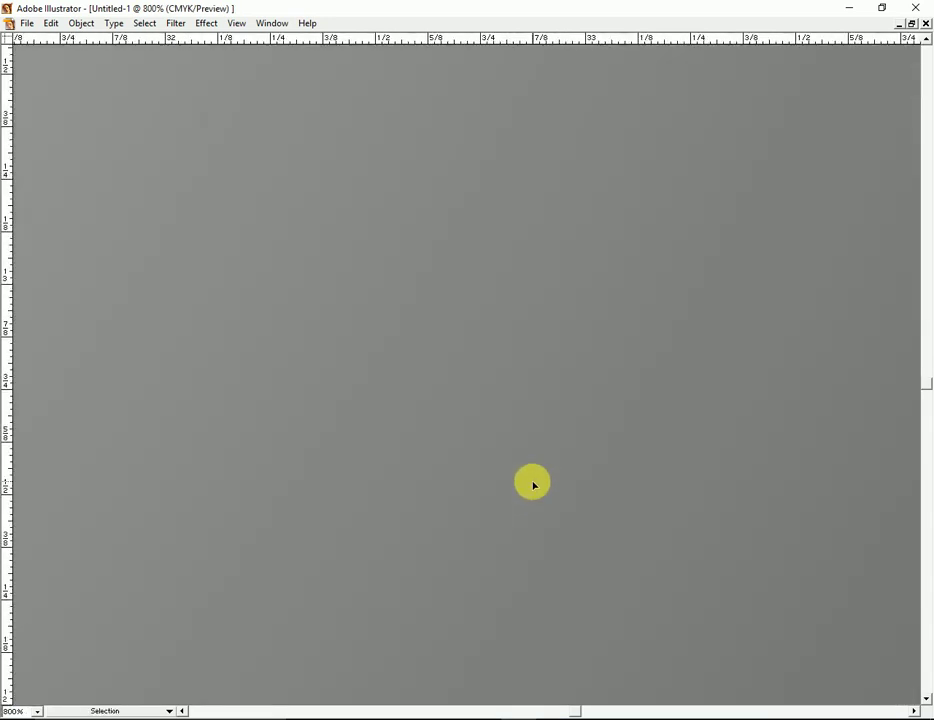
pyautogui.hotkey('ctrl', '0')
pyautogui.hotkey('ctrl', '1')
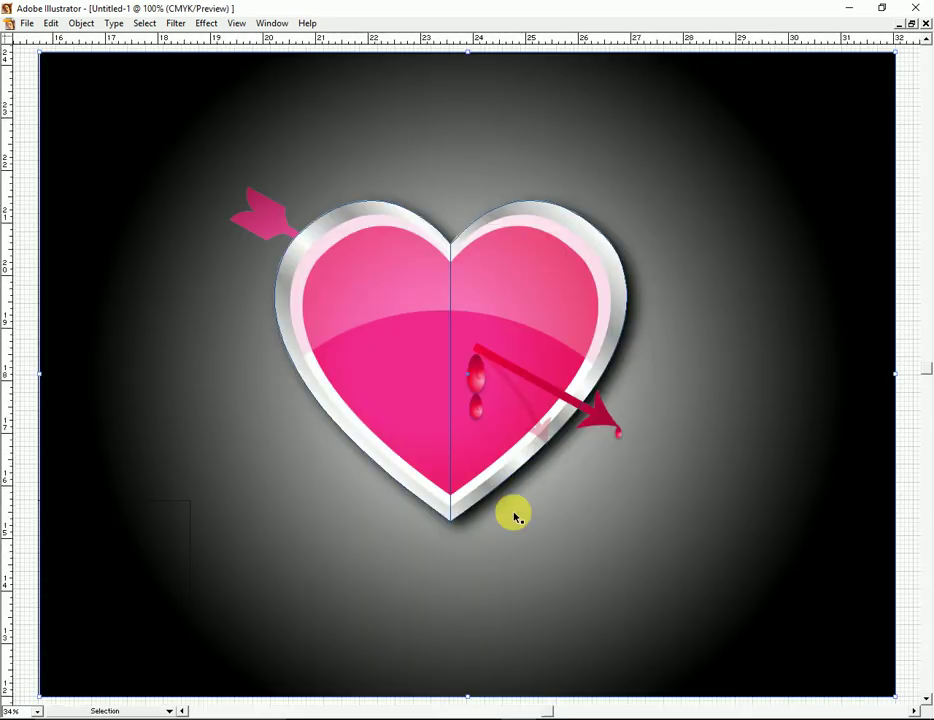
pyautogui.moveTo(546, 423)
pyautogui.mouseDown()
pyautogui.moveTo(662, 541)
pyautogui.moveTo(625, 473)
pyautogui.mouseUp()
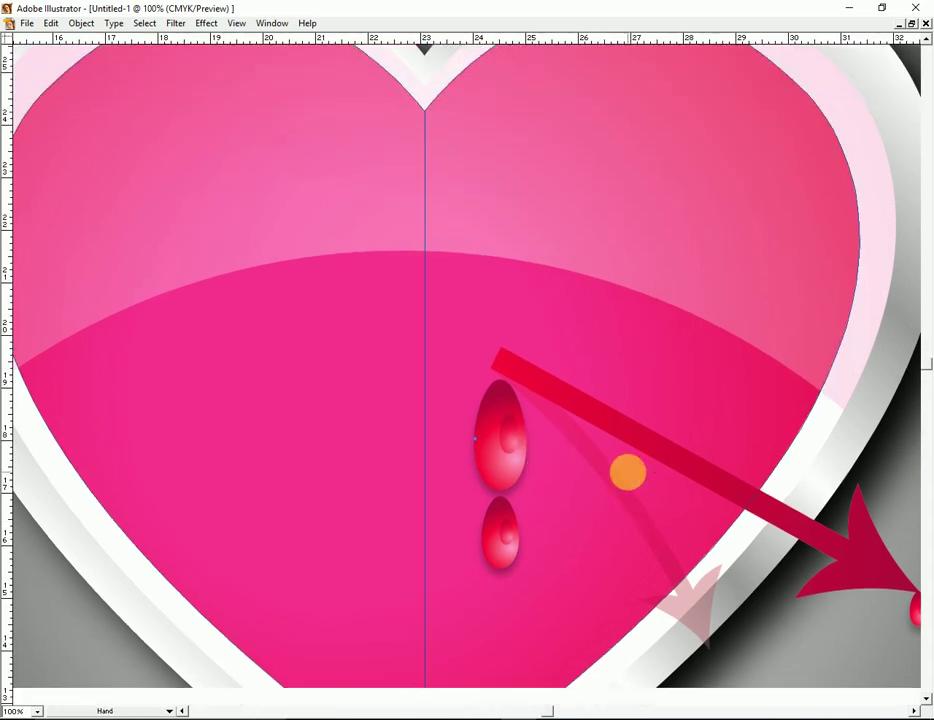
pyautogui.press('Tab')
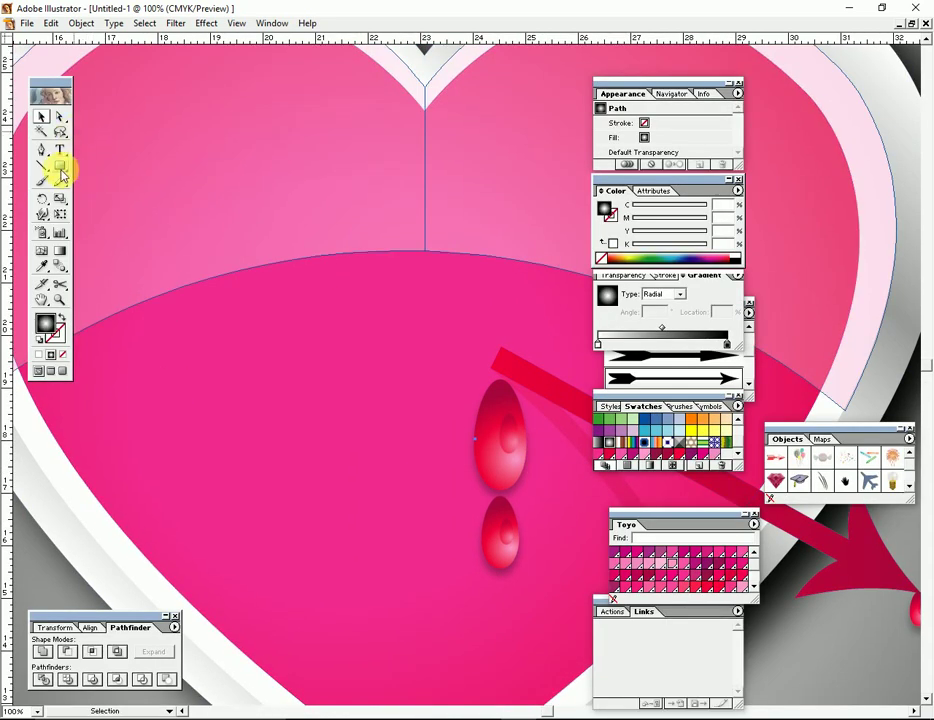
pyautogui.moveTo(62, 170); pyautogui.dragTo(88, 173)
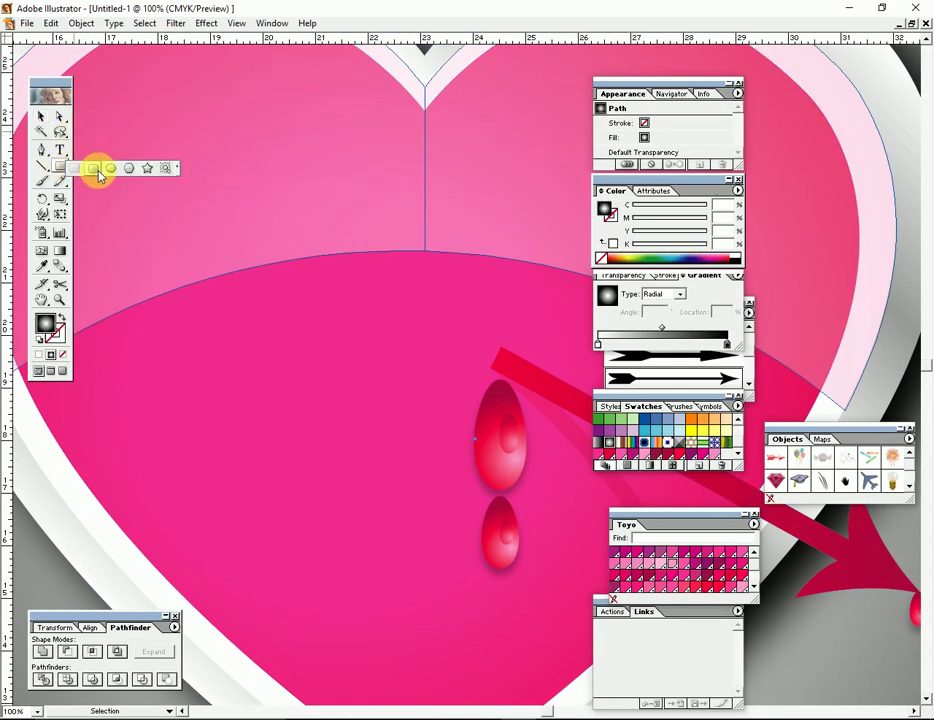
pyautogui.press('Tab')
pyautogui.moveTo(459, 323); pyautogui.dragTo(471, 413)
pyautogui.press('Tab')
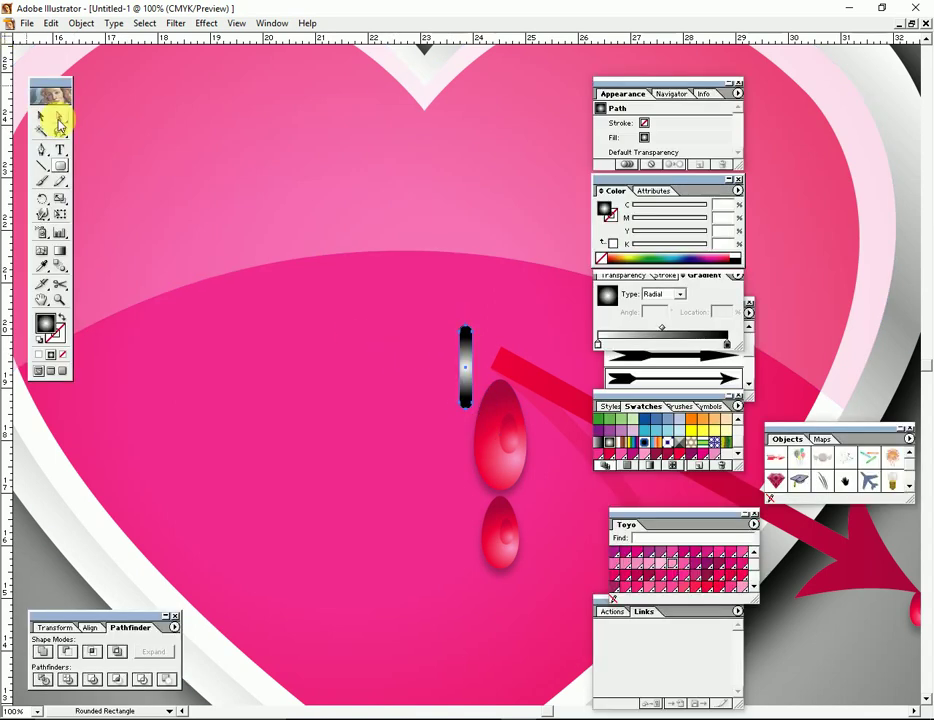
pyautogui.click(41, 120)
pyautogui.press('Tab')
pyautogui.moveTo(470, 354)
pyautogui.mouseDown()
pyautogui.moveTo(508, 315)
pyautogui.moveTo(527, 352)
pyautogui.mouseUp()
pyautogui.press('Tab')
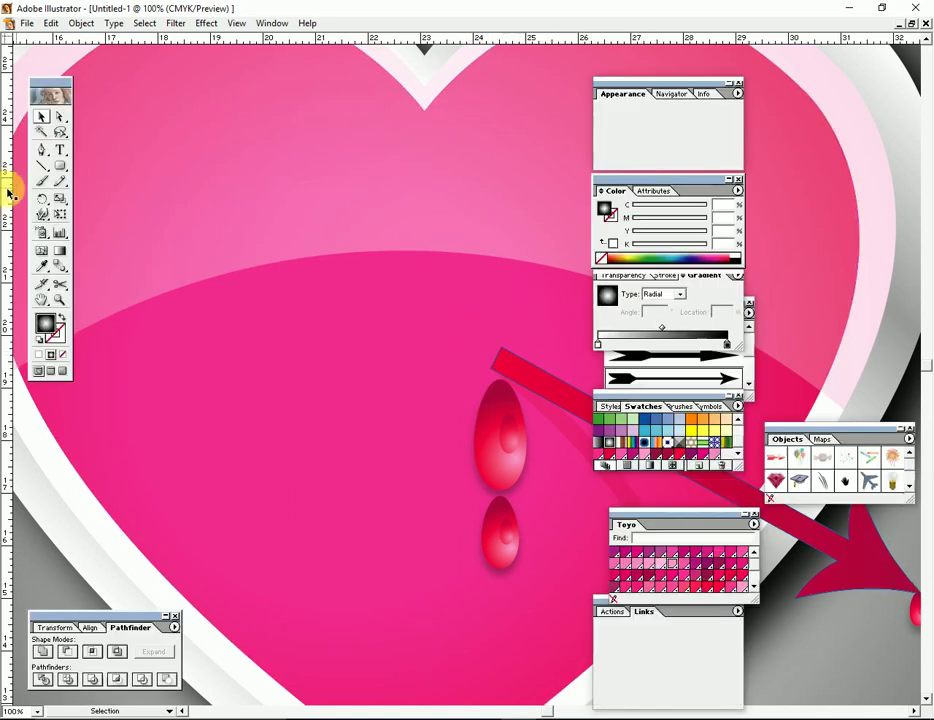
pyautogui.moveTo(58, 166); pyautogui.dragTo(101, 169)
# Draw a tall thin ellipse and shorten it onto the arrow shaft's base.
pyautogui.press('Tab')
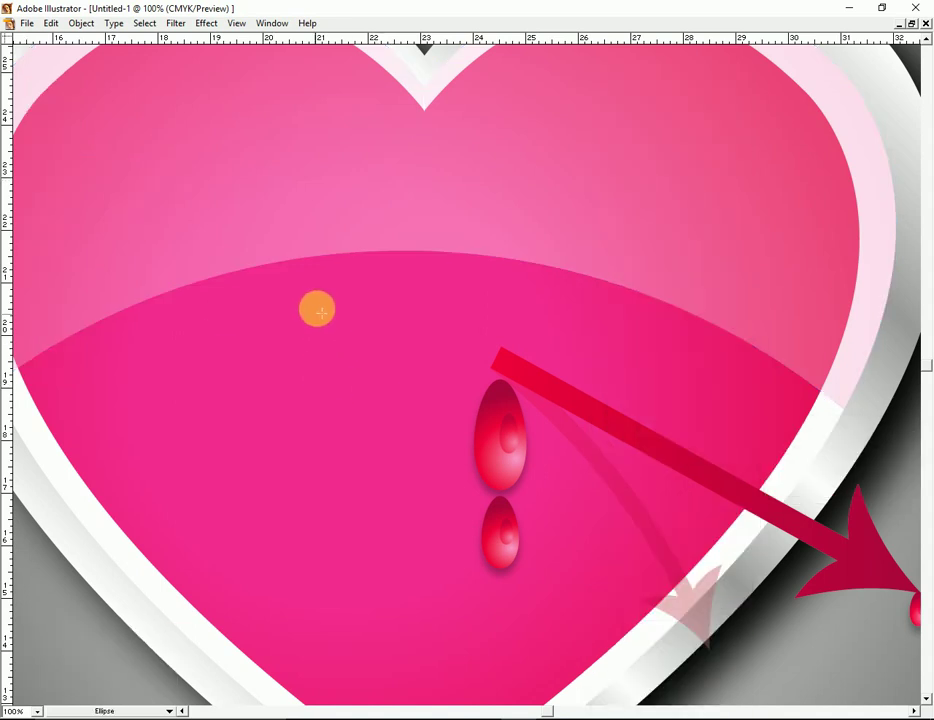
pyautogui.moveTo(318, 305); pyautogui.dragTo(330, 452)
pyautogui.press('v')
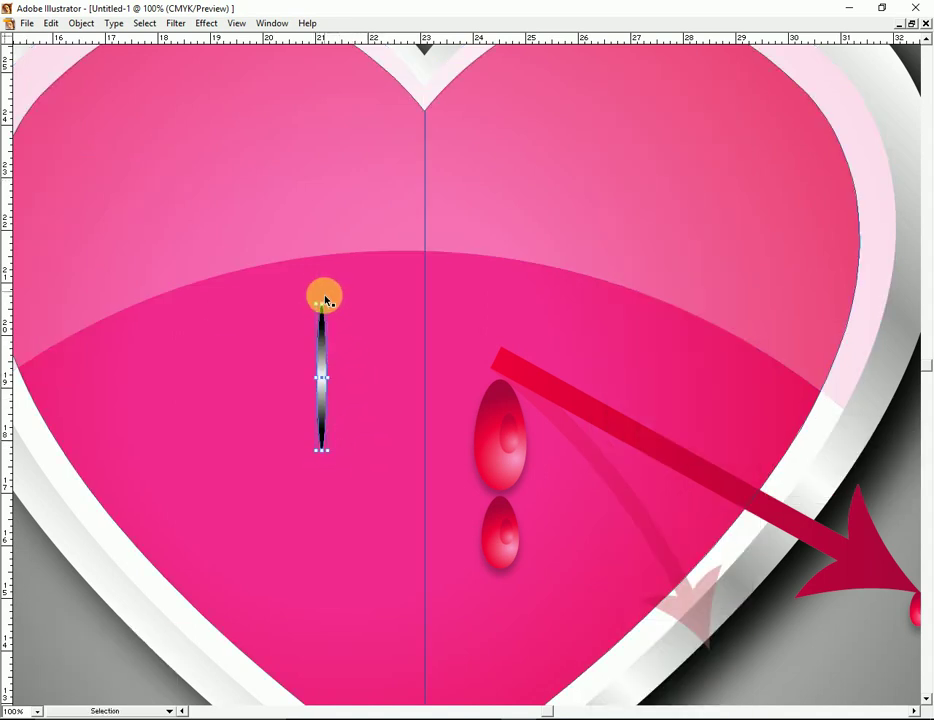
pyautogui.moveTo(326, 300)
pyautogui.mouseDown()
pyautogui.moveTo(322, 322)
pyautogui.moveTo(521, 347)
pyautogui.mouseUp()
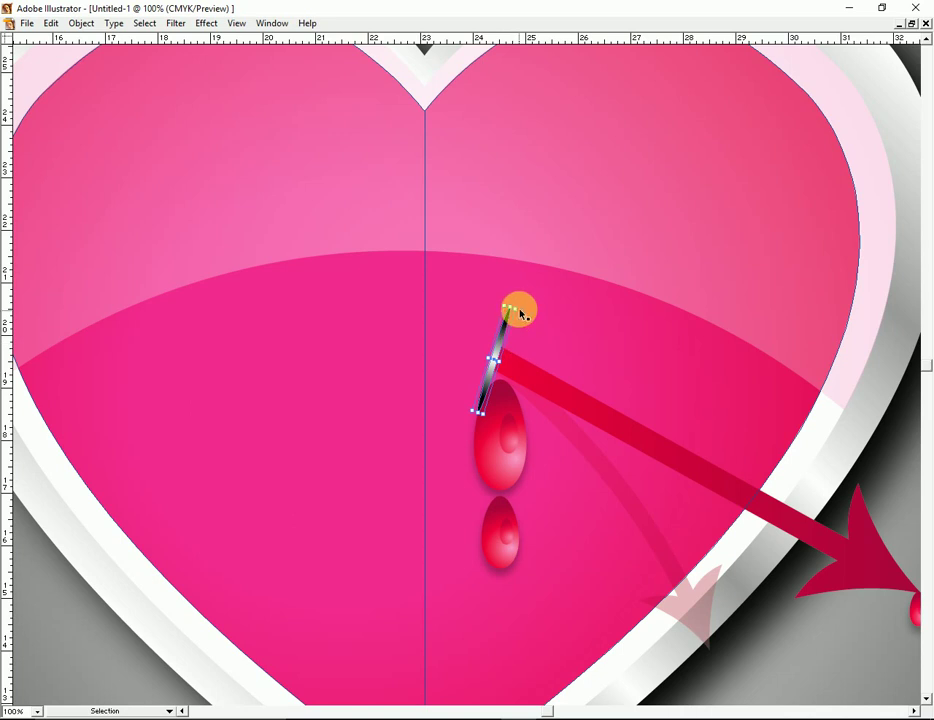
pyautogui.click(488, 368)
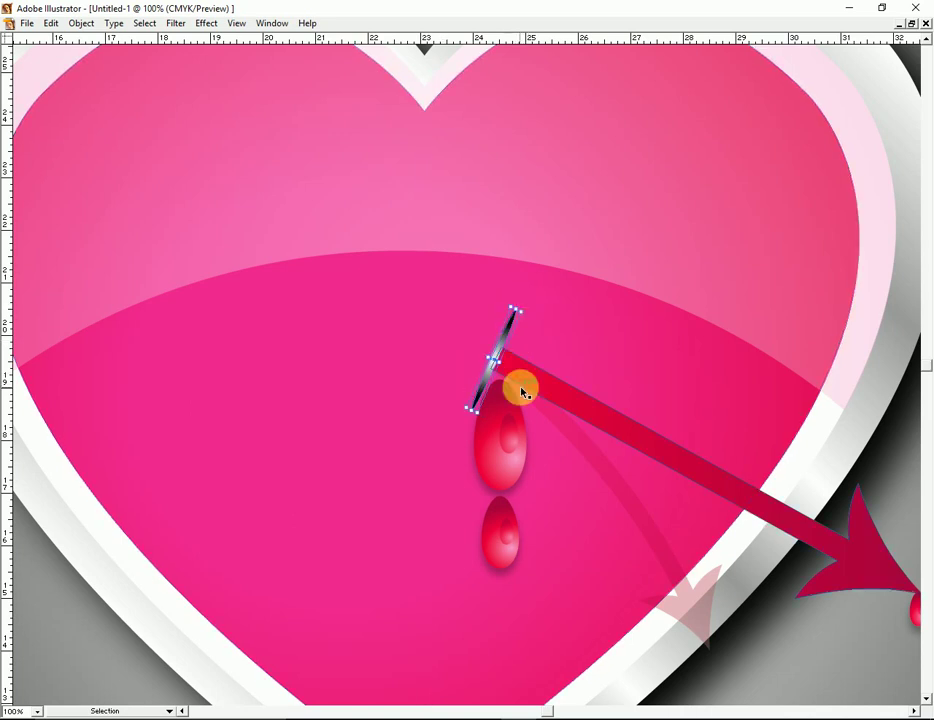
# Redirect the ellipse's gradient and fill it with dark red TOYO 0033pc.
pyautogui.press('Tab')
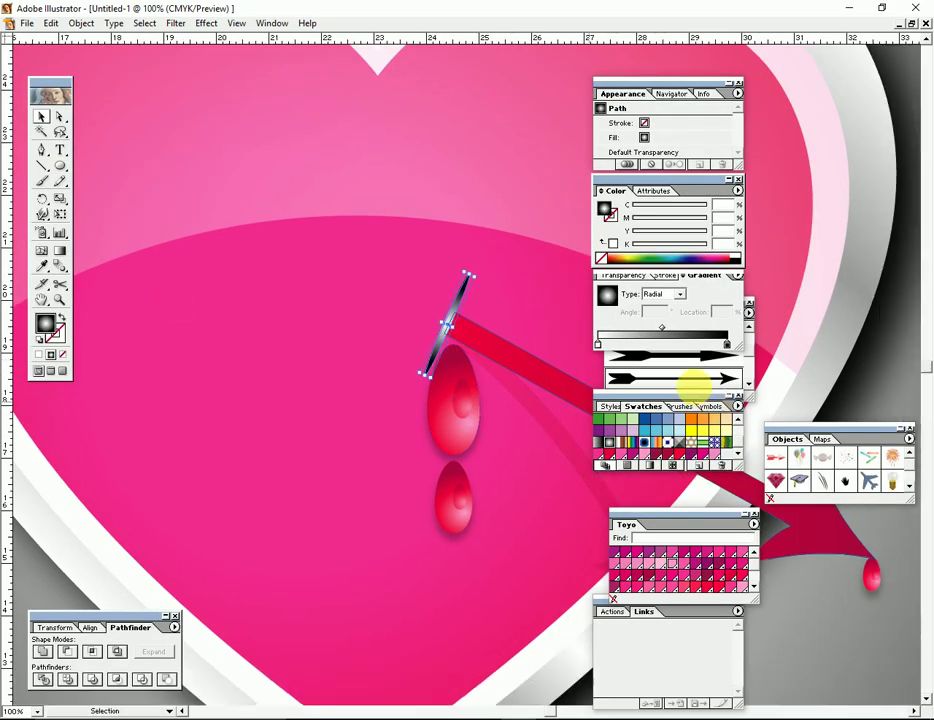
pyautogui.click(61, 260)
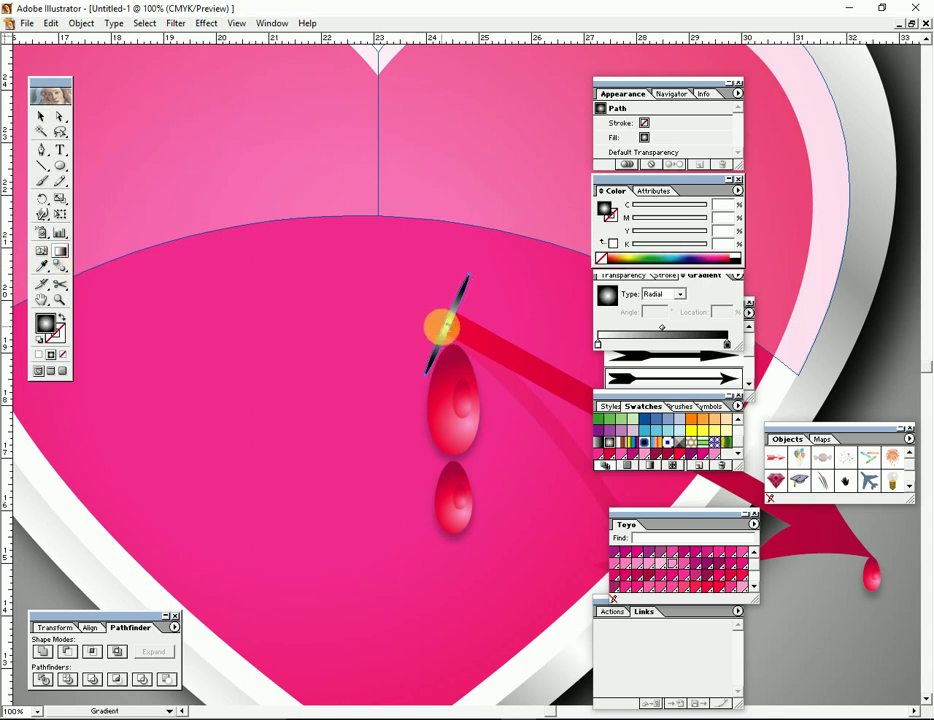
pyautogui.moveTo(441, 326); pyautogui.dragTo(455, 321)
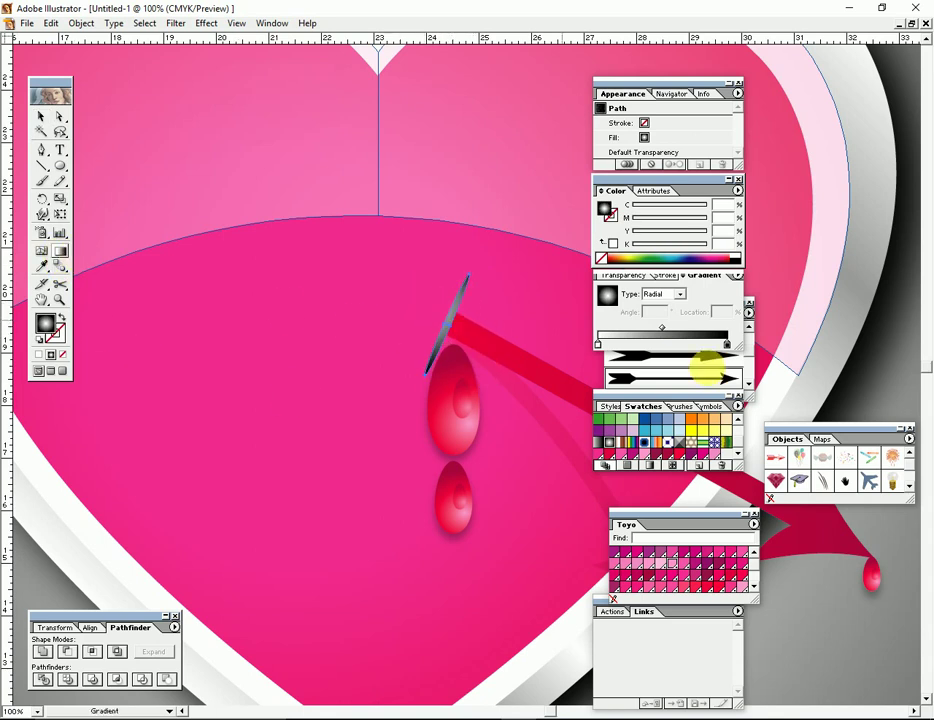
pyautogui.click(665, 459)
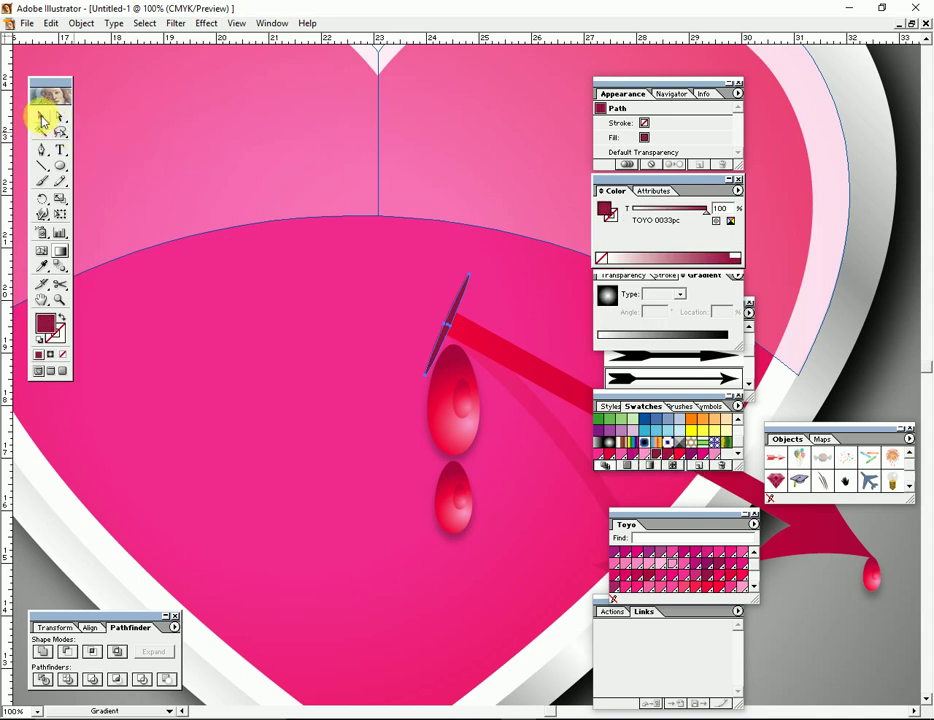
pyautogui.click(42, 121)
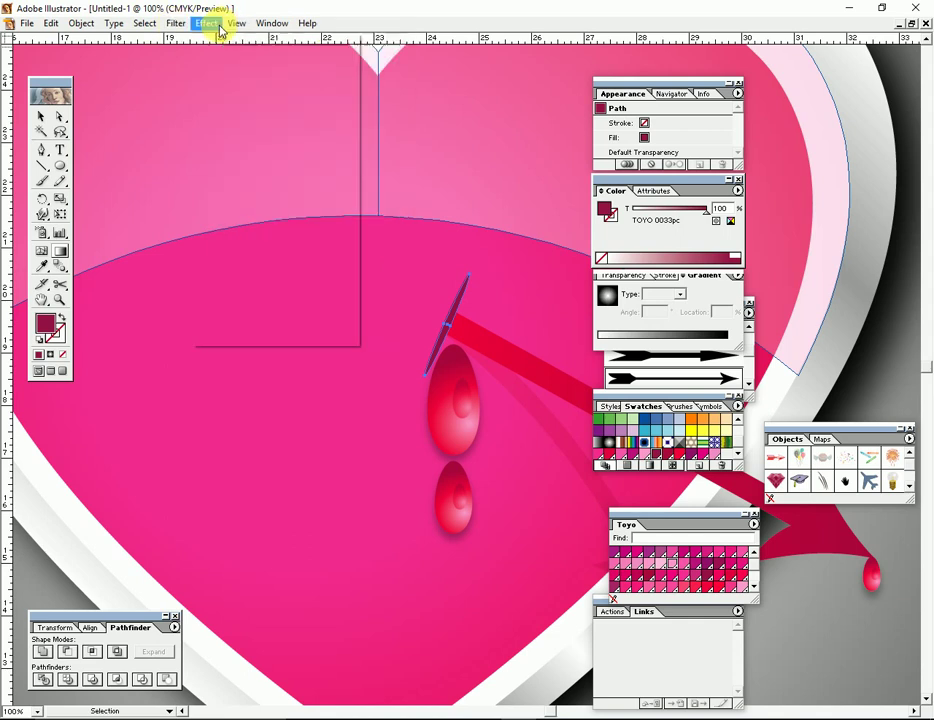
# Give the slit a previewed black drop shadow with 0.13 in offsets and 0.1 in blur.
pyautogui.click(206, 24)
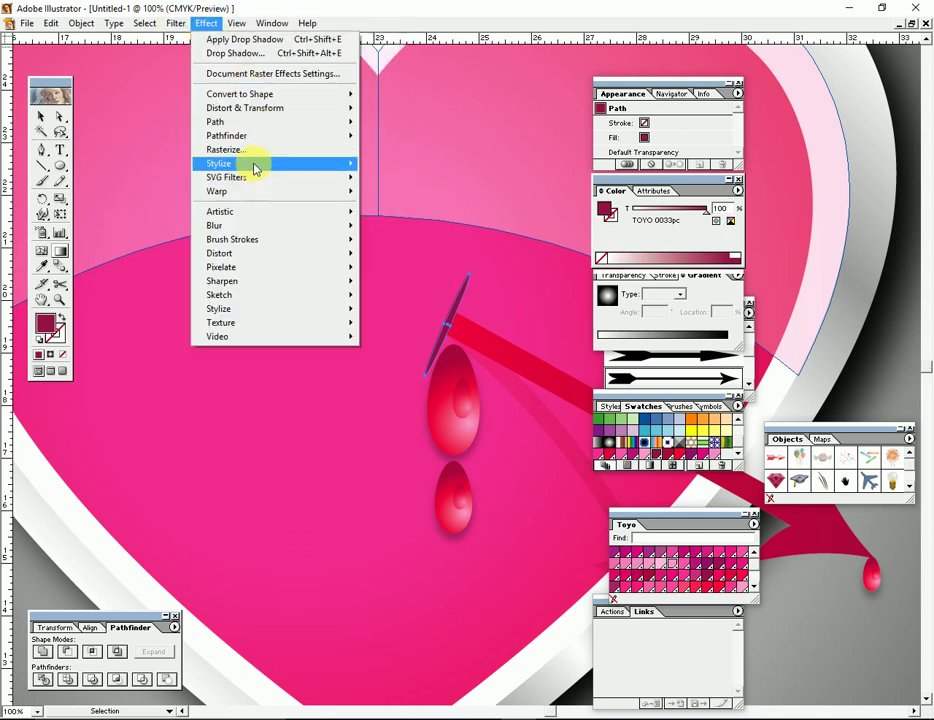
pyautogui.moveTo(220, 163)
pyautogui.click(406, 180)
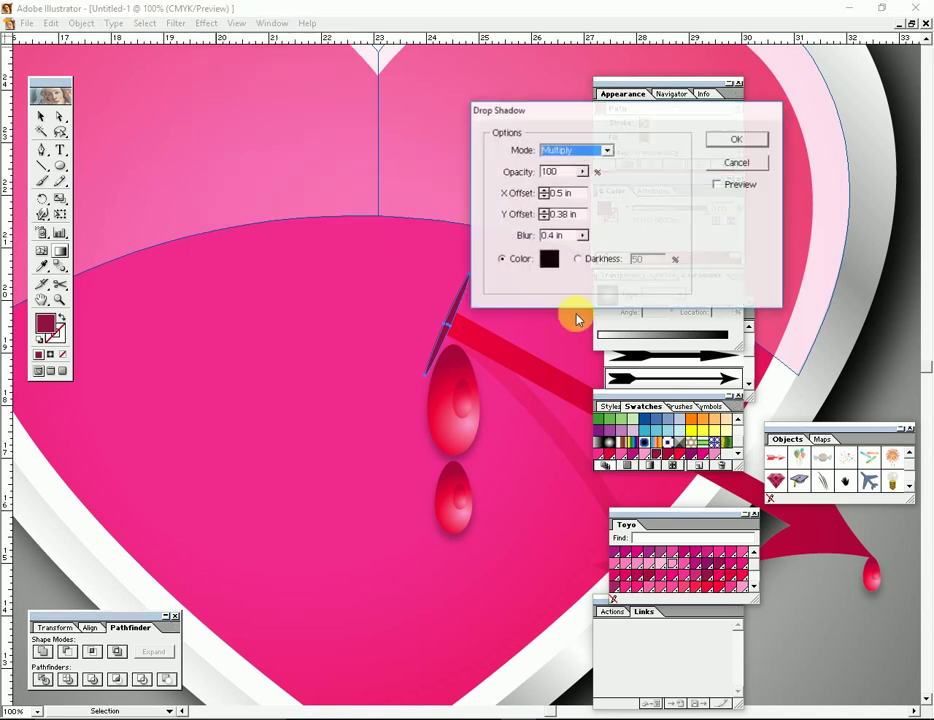
pyautogui.click(720, 186)
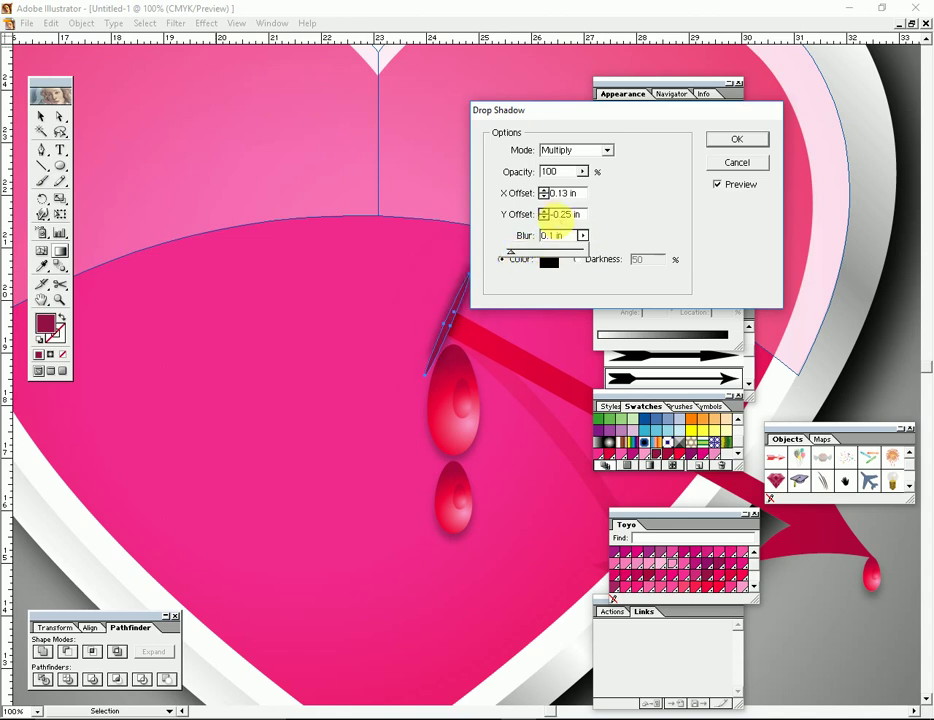
pyautogui.click(542, 211)
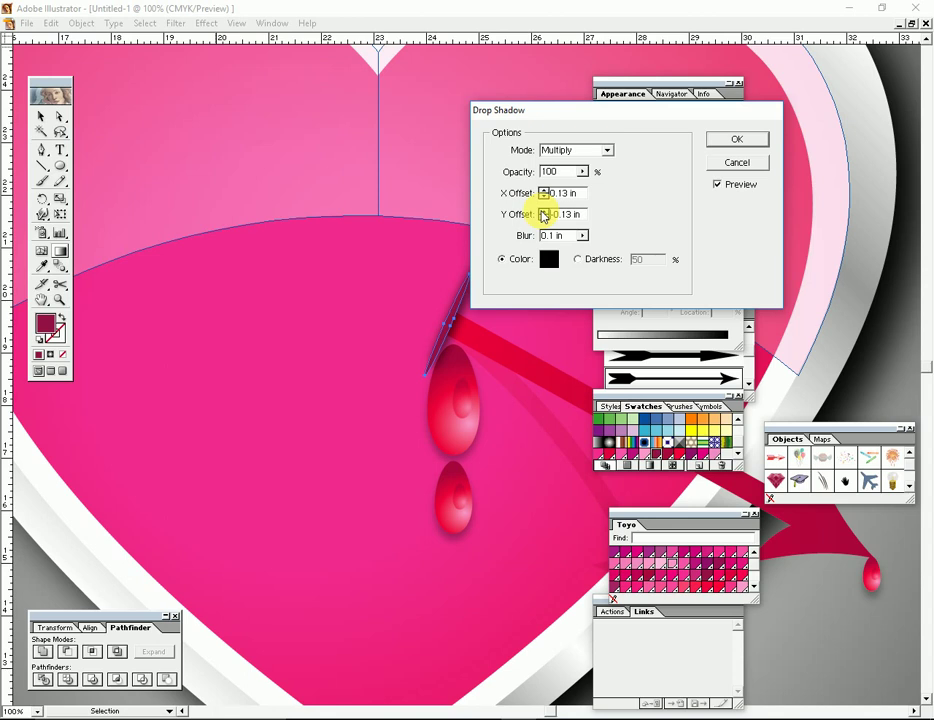
pyautogui.click(742, 140)
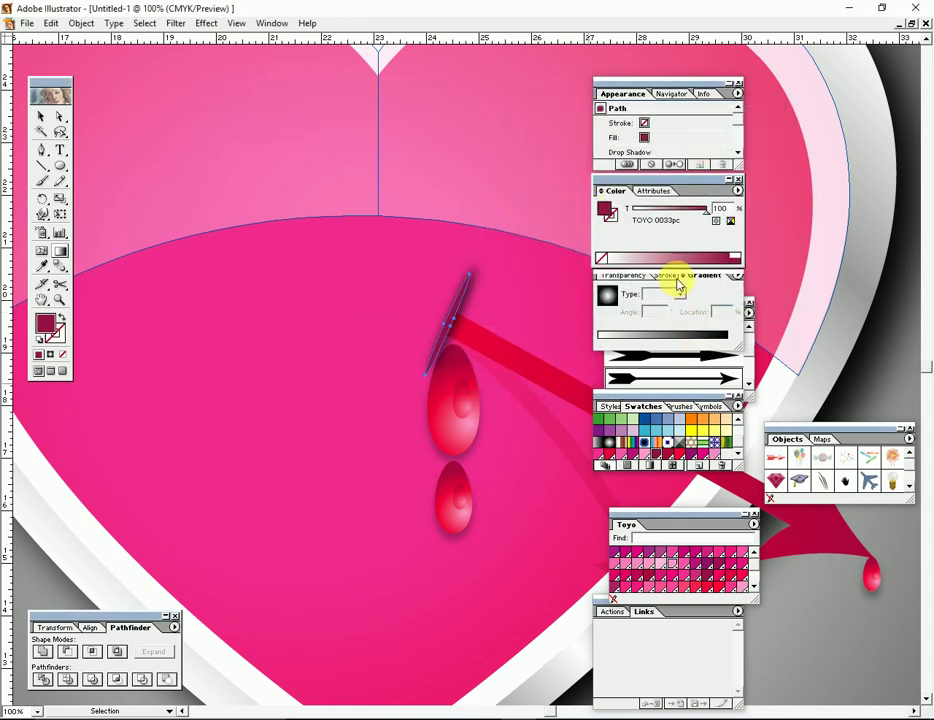
# Set the slit's opacity to 49% and zoom in around the arrow tip.
pyautogui.click(622, 276)
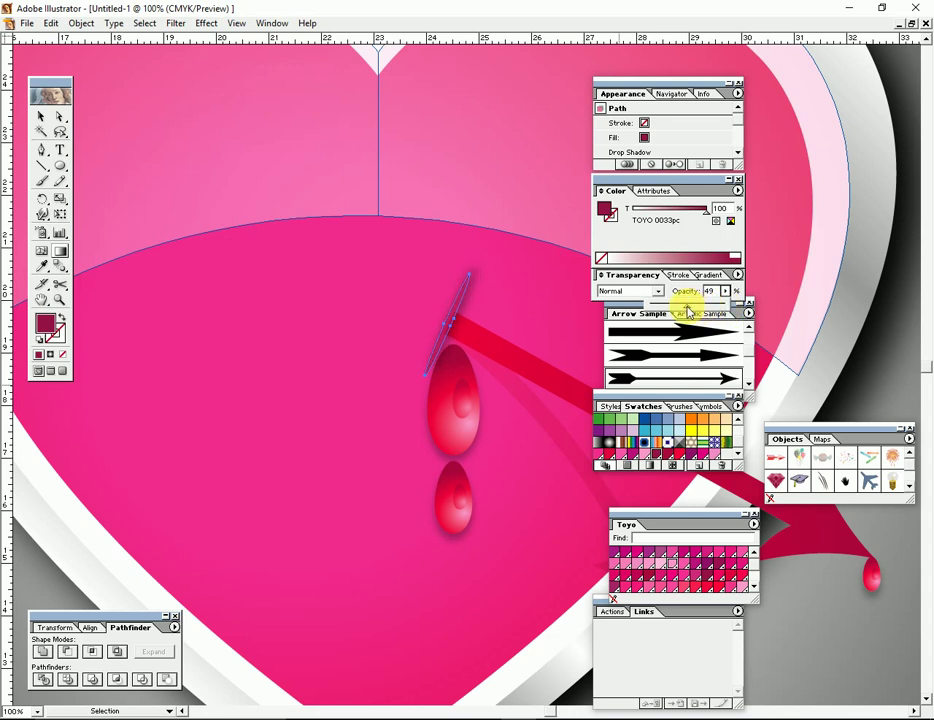
pyautogui.press('Tab')
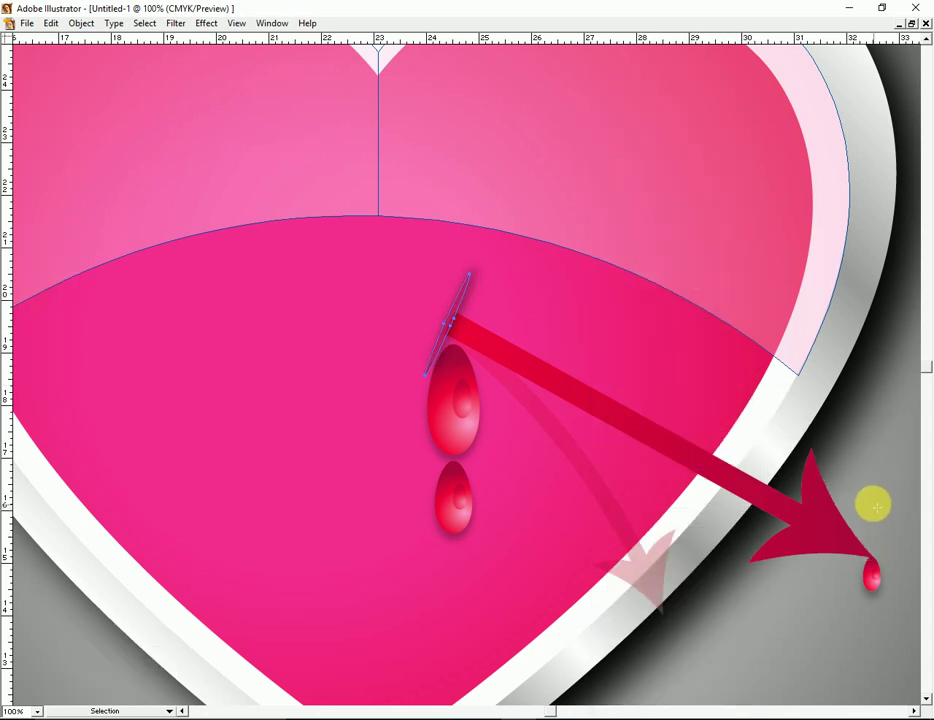
pyautogui.hotkey('ctrl', '0')
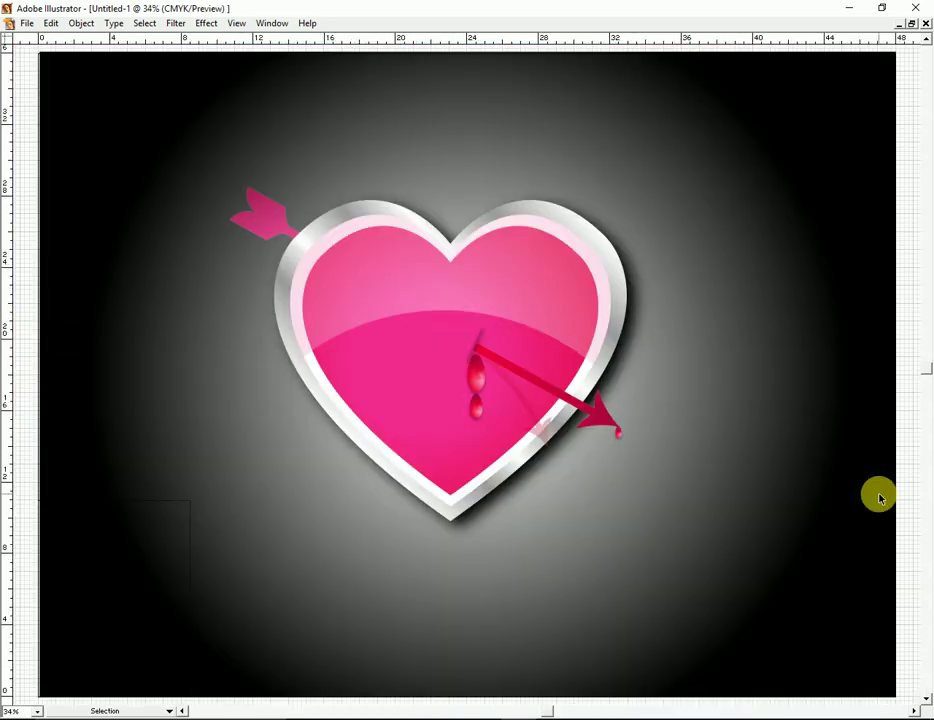
pyautogui.press('z')
pyautogui.click(605, 417)
pyautogui.scroll(5, 404, 409)
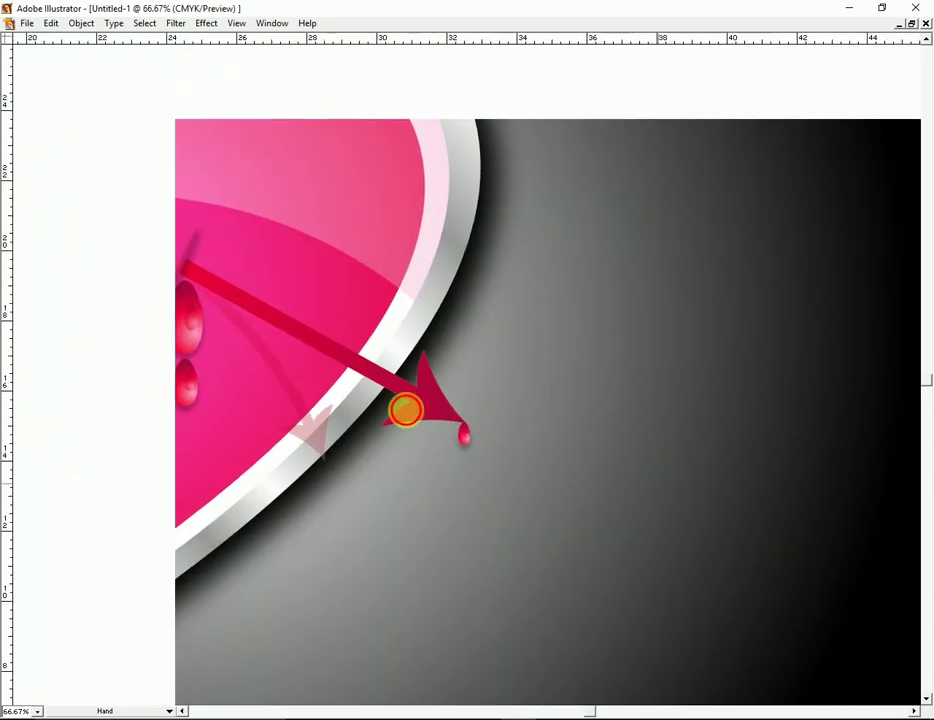
pyautogui.hscroll(-10, 321, 304)
pyautogui.press('Tab')
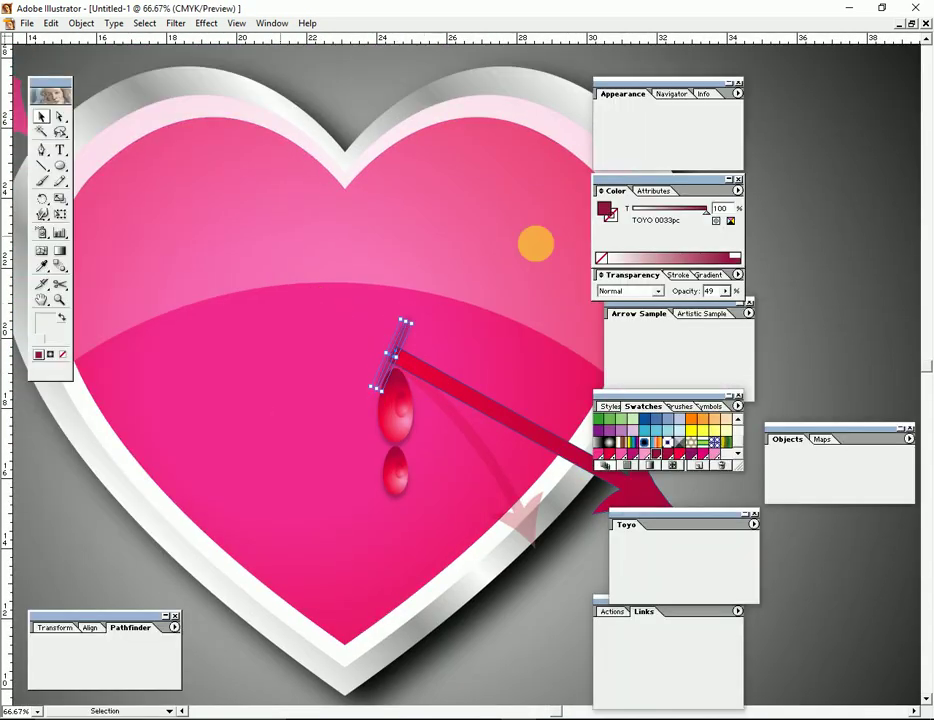
# Try Soft Light, then set the slit's blend mode to Multiply and deselect.
pyautogui.click(659, 291)
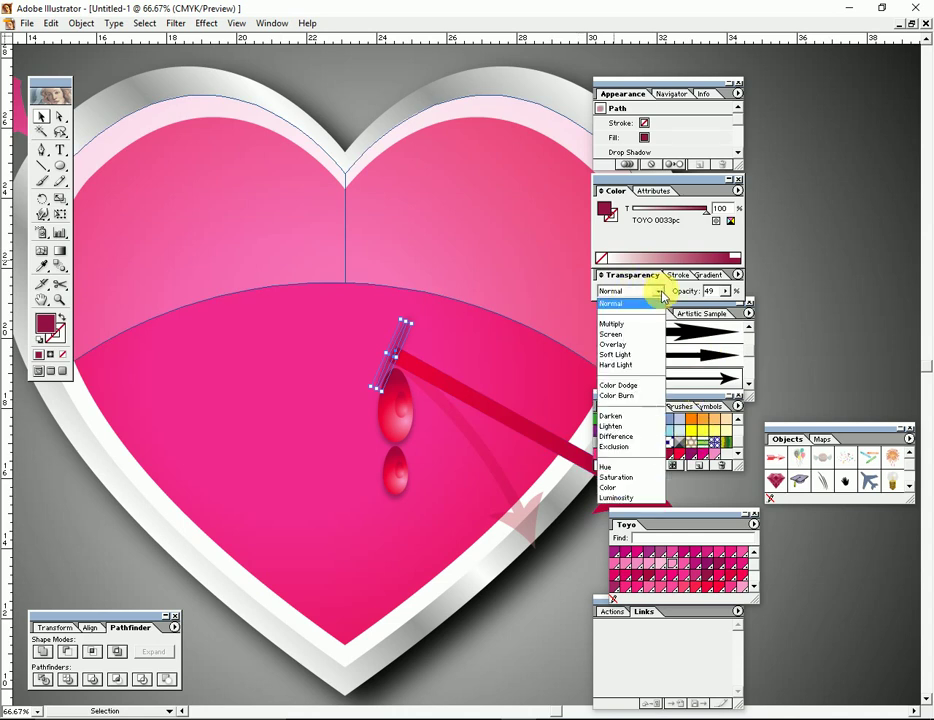
pyautogui.click(637, 362)
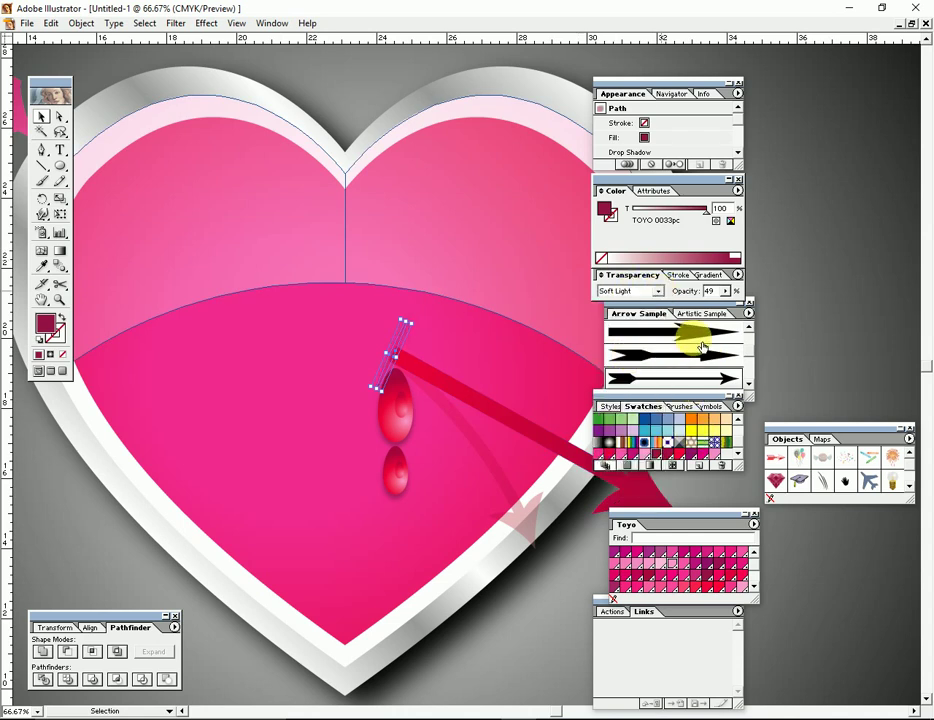
pyautogui.click(710, 291)
pyautogui.click(657, 291)
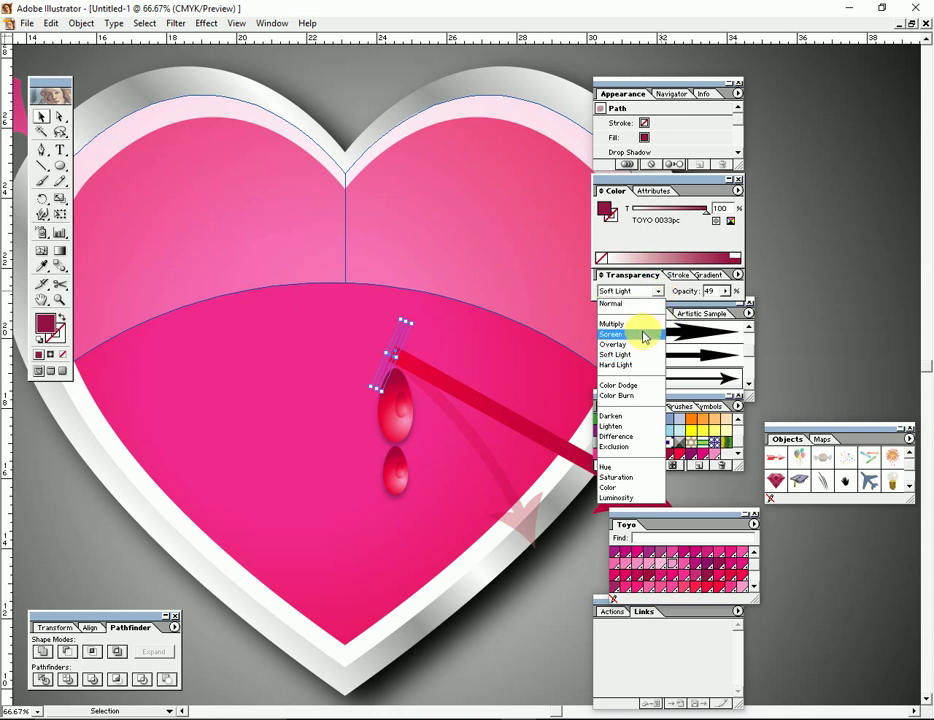
pyautogui.click(638, 327)
pyautogui.press('Tab')
pyautogui.click(754, 401)
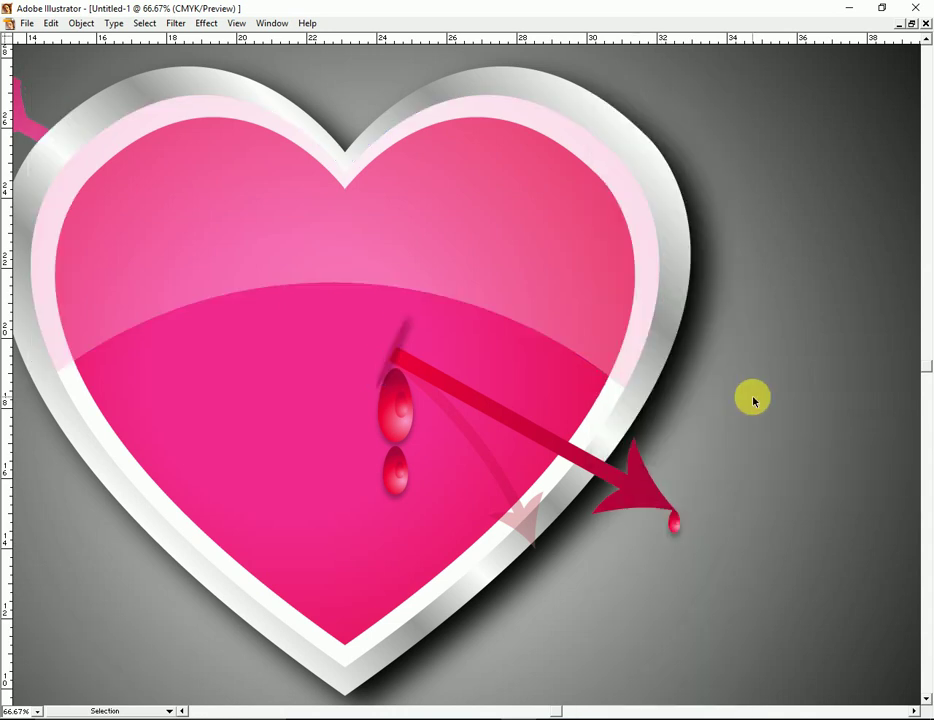
pyautogui.keyDown('ctrl'); pyautogui.click(419, 402); pyautogui.keyUp('ctrl')
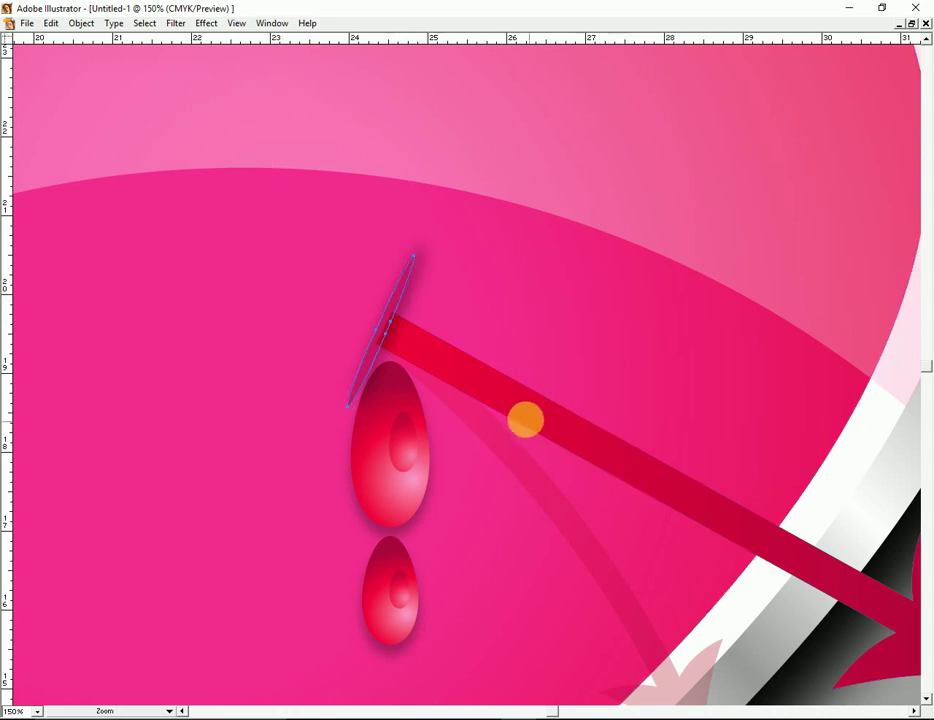
# Zoom in on the arrow shaft and drag the slit's side anchor outward to widen it.
pyautogui.keyDown('ctrl'); pyautogui.keyDown('alt'); pyautogui.click(508, 410); pyautogui.keyUp('alt'); pyautogui.keyUp('ctrl')
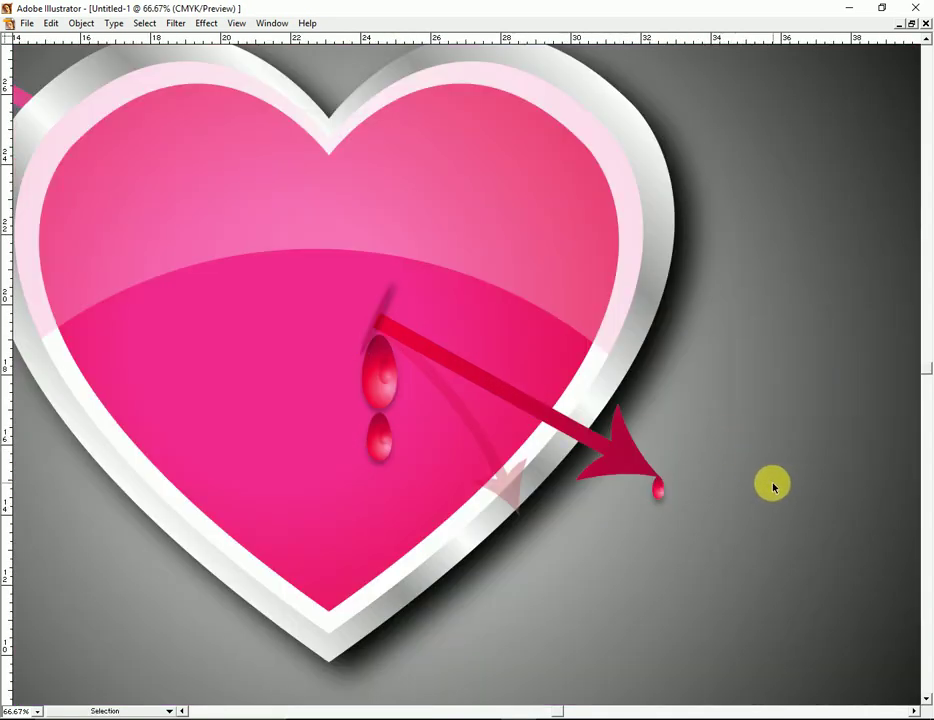
pyautogui.keyDown('ctrl'); pyautogui.click(590, 430); pyautogui.keyUp('ctrl')
pyautogui.keyDown('ctrl'); pyautogui.click(448, 381); pyautogui.keyUp('ctrl')
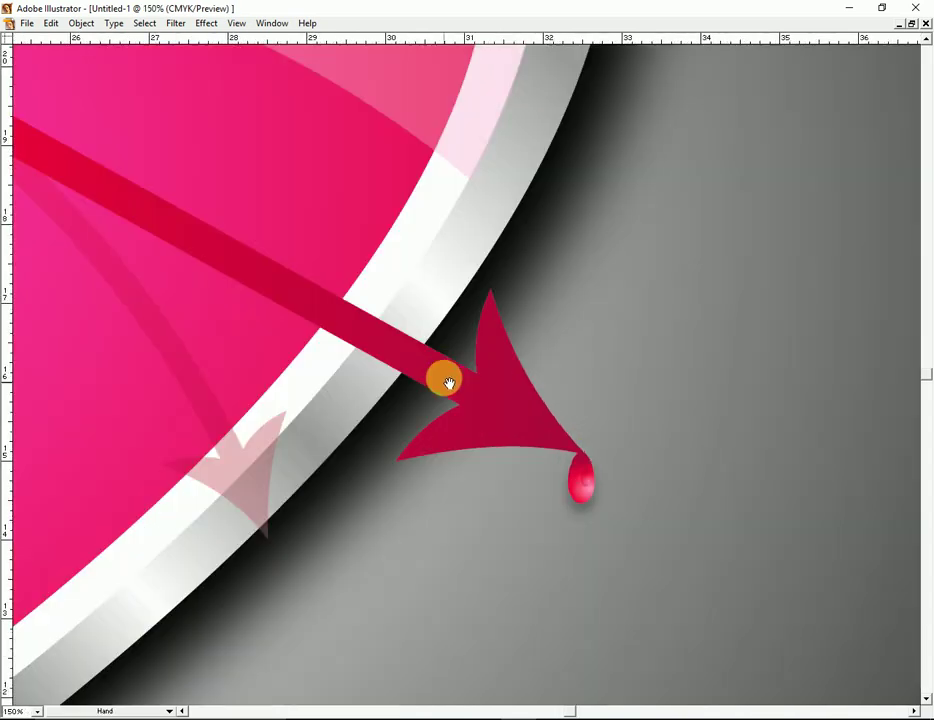
pyautogui.moveTo(448, 381); pyautogui.dragTo(667, 569)
pyautogui.keyDown('ctrl'); pyautogui.click(465, 463); pyautogui.keyUp('ctrl')
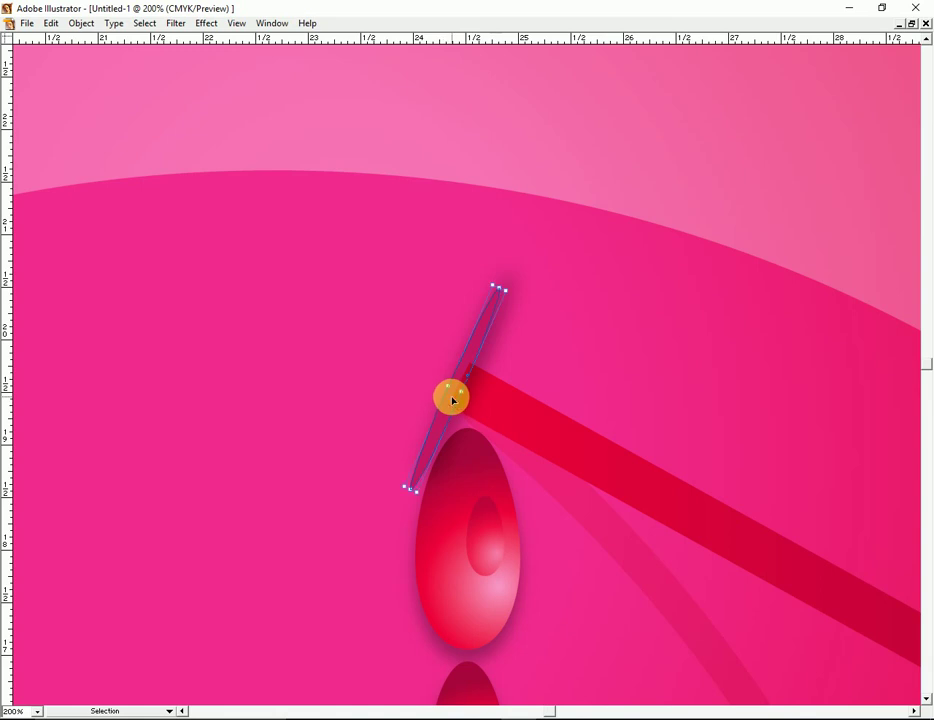
pyautogui.moveTo(455, 391); pyautogui.dragTo(423, 373)
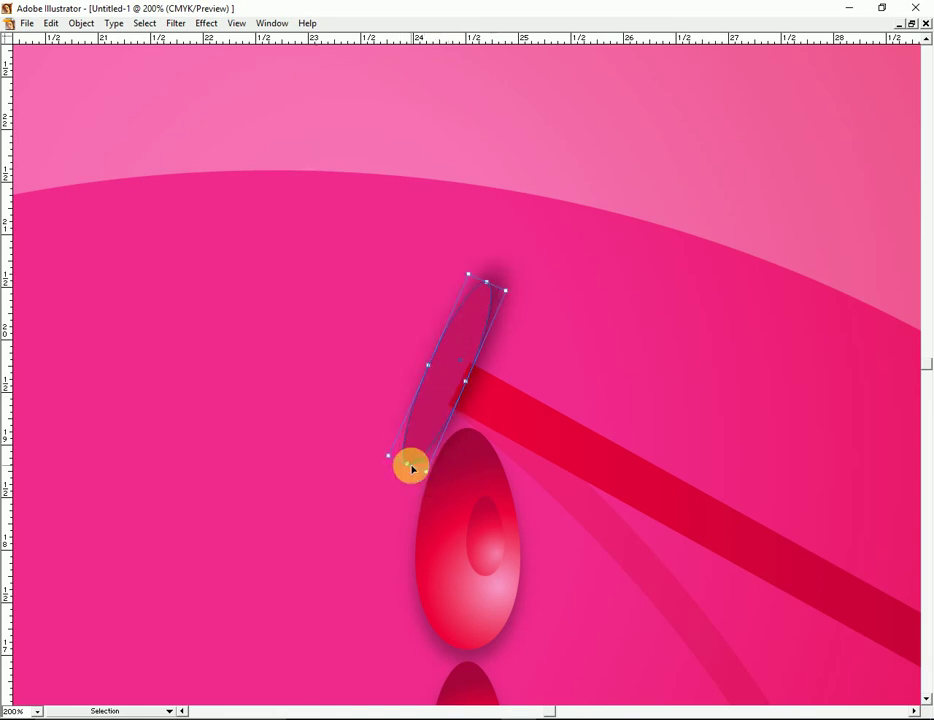
# Zoom out to the full artwork and select the inner pink heart path.
pyautogui.keyDown('ctrl'); pyautogui.keyDown('alt'); pyautogui.click(411, 466); pyautogui.keyUp('alt'); pyautogui.keyUp('ctrl')
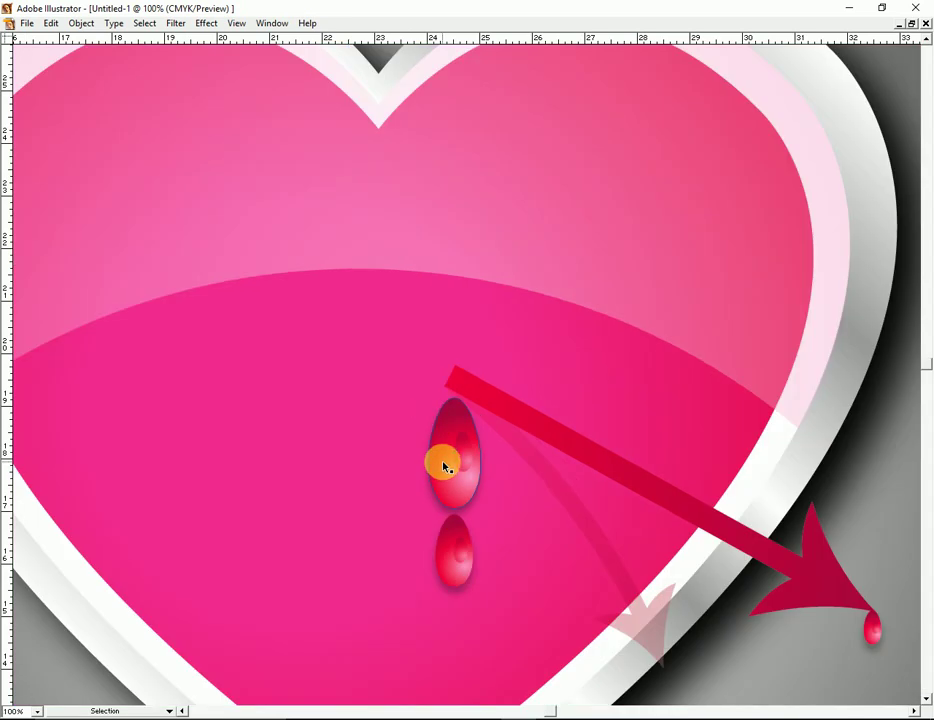
pyautogui.keyDown('ctrl'); pyautogui.keyDown('alt'); pyautogui.click(443, 468); pyautogui.keyUp('alt'); pyautogui.keyUp('ctrl')
pyautogui.click(533, 497)
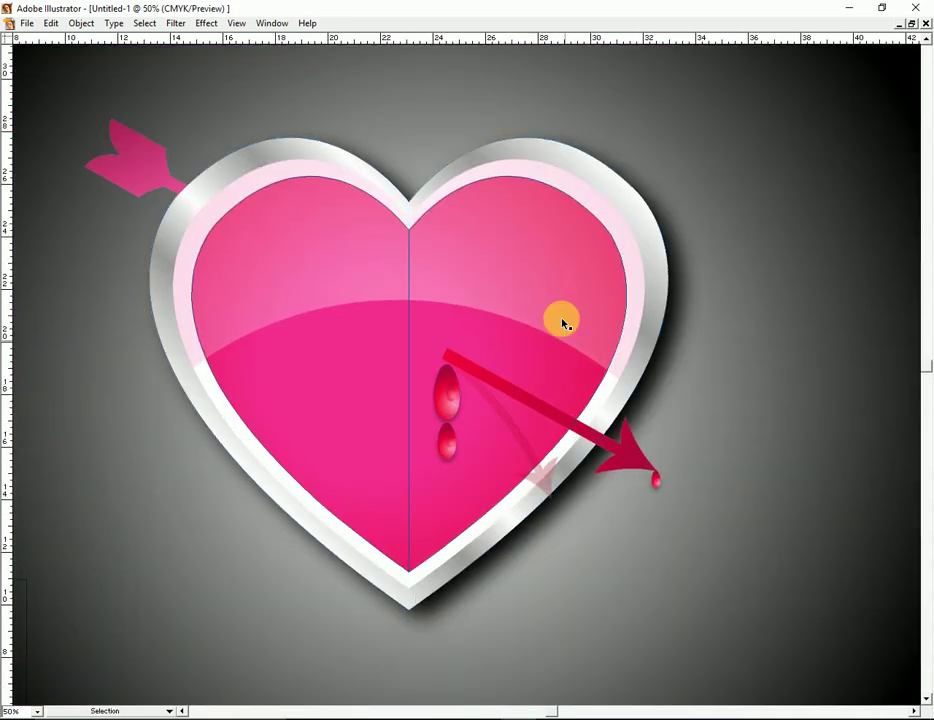
pyautogui.click(536, 286)
pyautogui.click(342, 425)
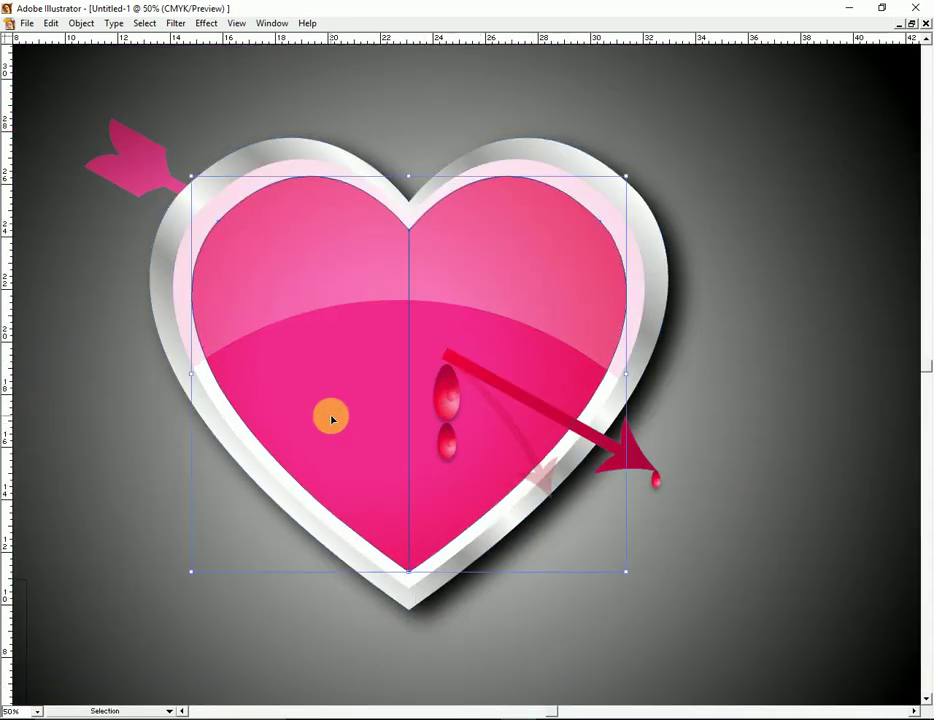
pyautogui.click(305, 463)
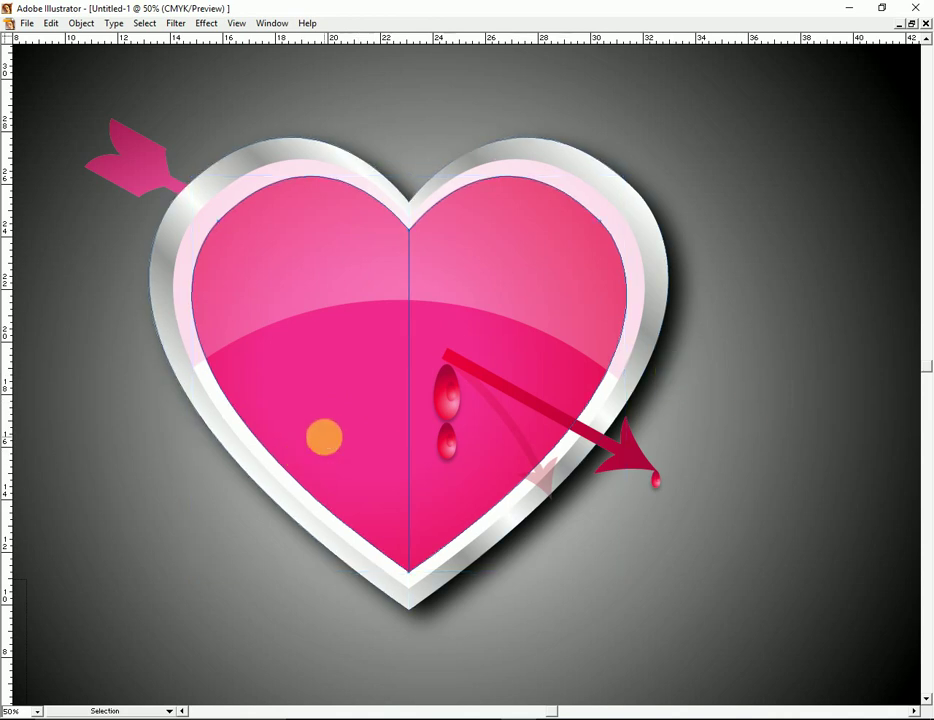
pyautogui.click(323, 437)
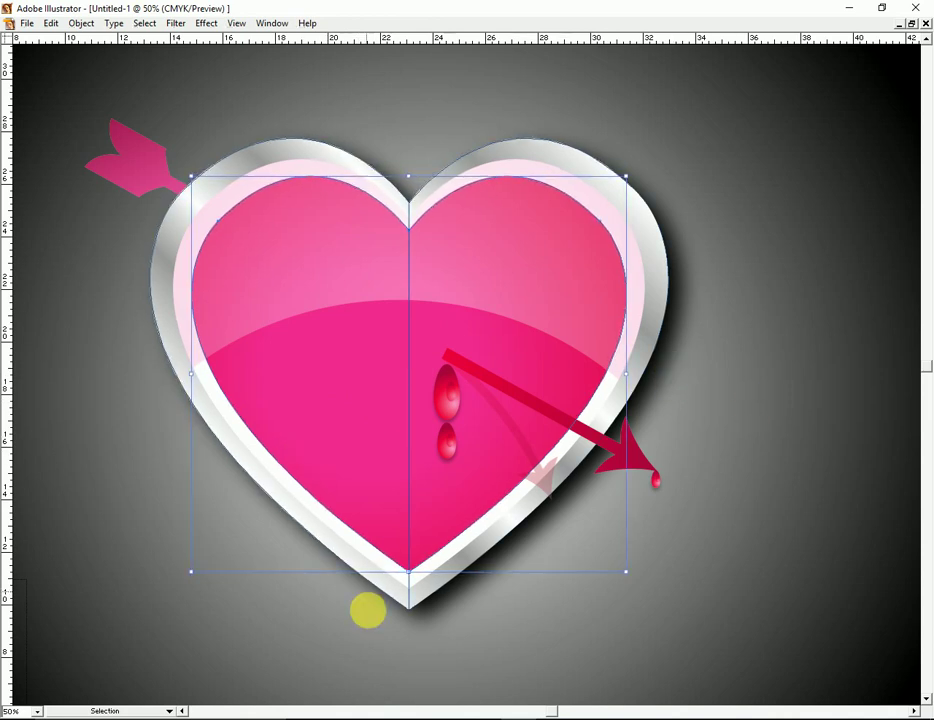
pyautogui.press('Tab')
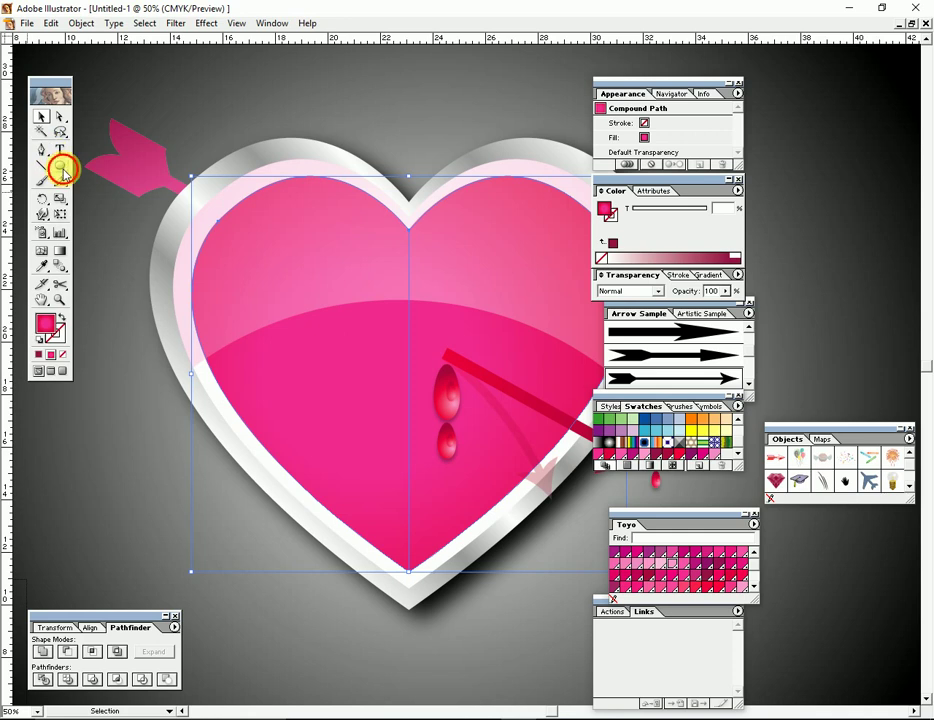
# Draw a tall ellipse over the heart's right edge and set its fill to None.
pyautogui.click(61, 170)
pyautogui.press('Tab')
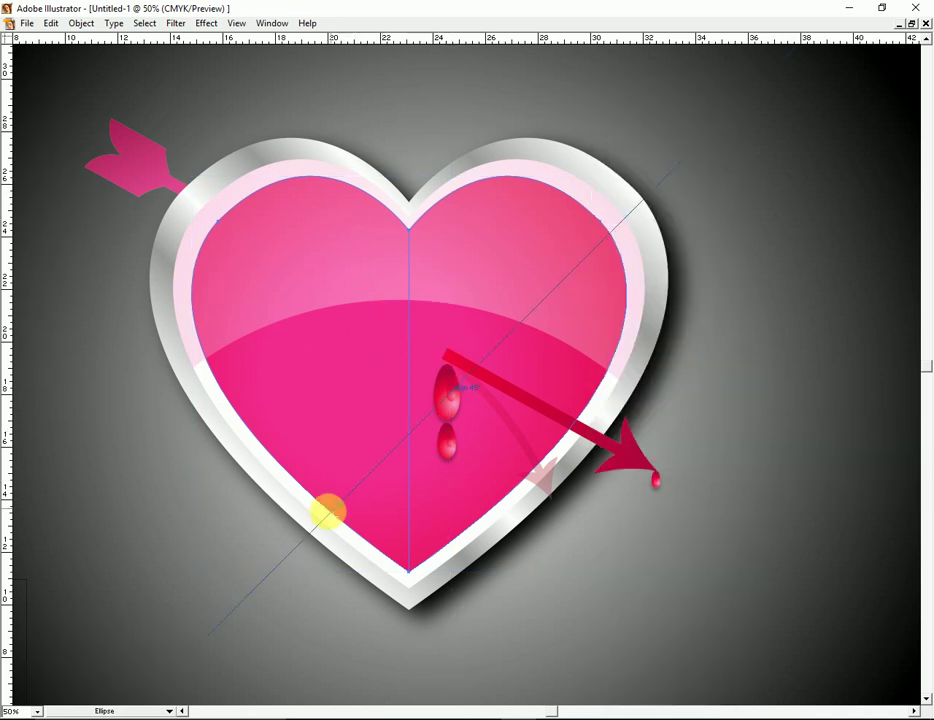
pyautogui.moveTo(582, 658); pyautogui.dragTo(813, 175)
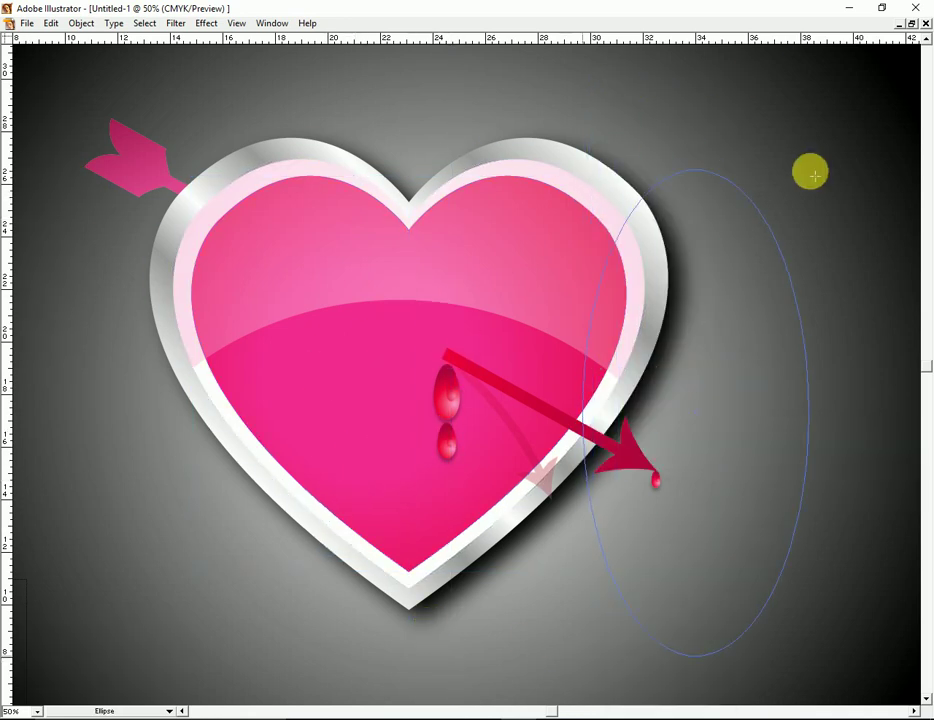
pyautogui.press('v')
pyautogui.press('Tab')
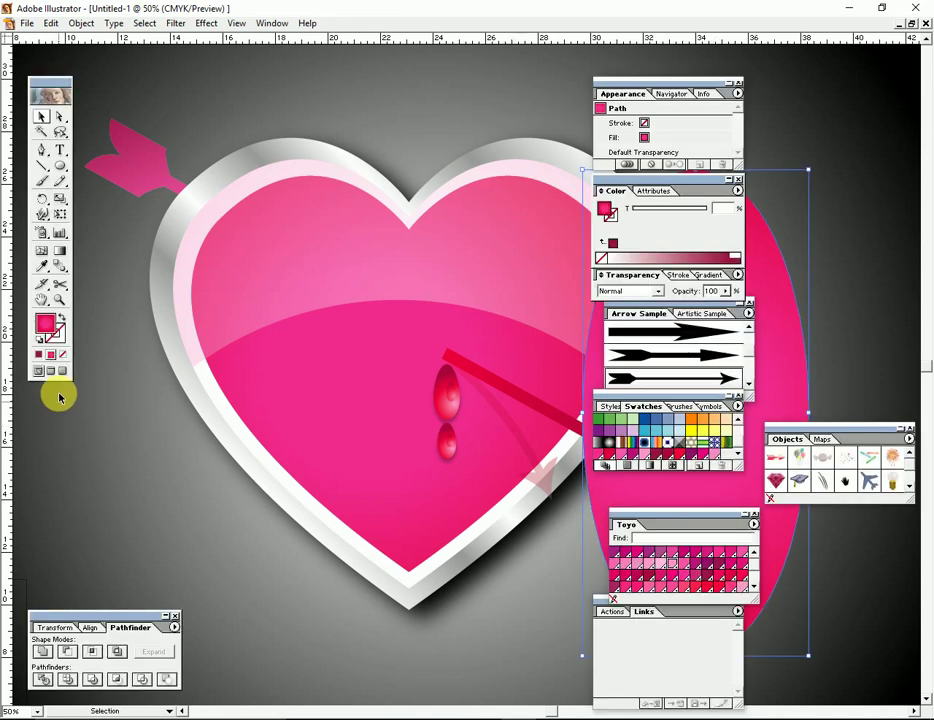
pyautogui.click(62, 316)
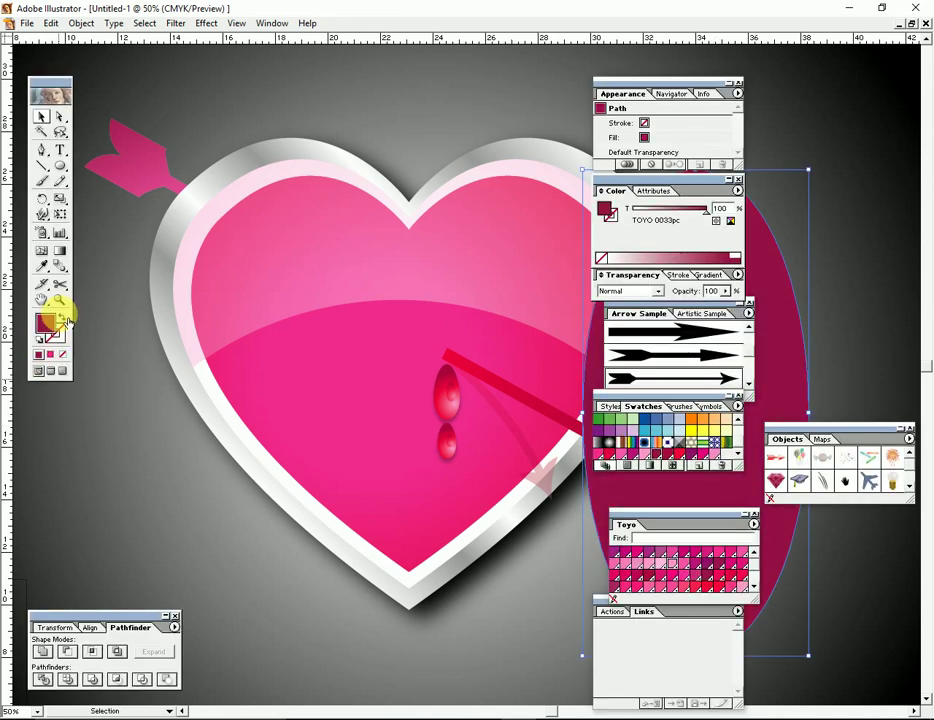
pyautogui.press('Tab')
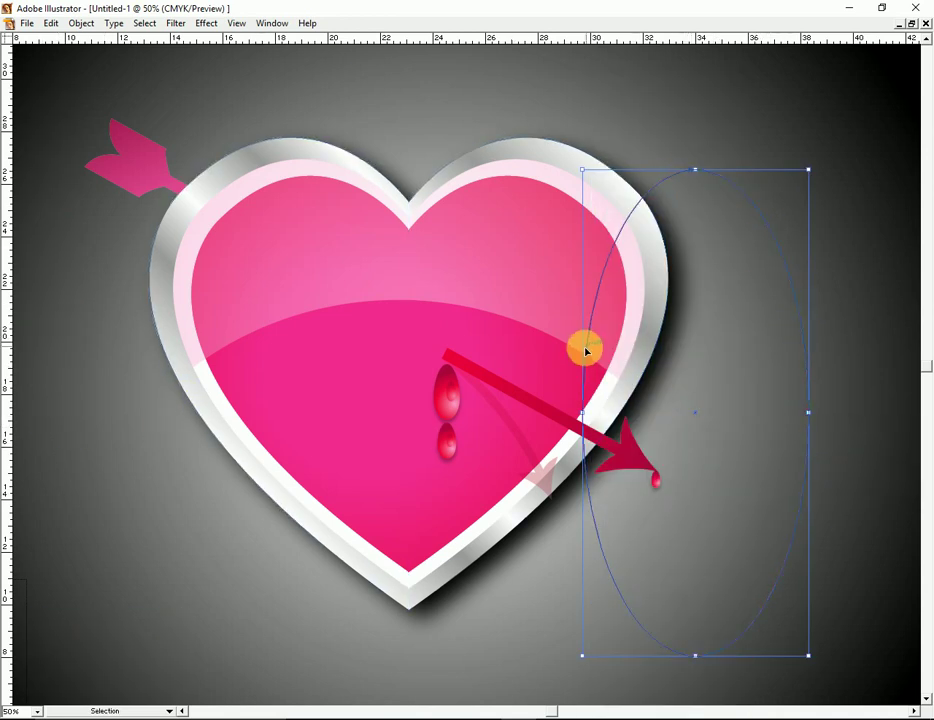
# Undo a stray heart copy, then widen and tilt the ellipse leftward across the heart.
pyautogui.click(609, 313)
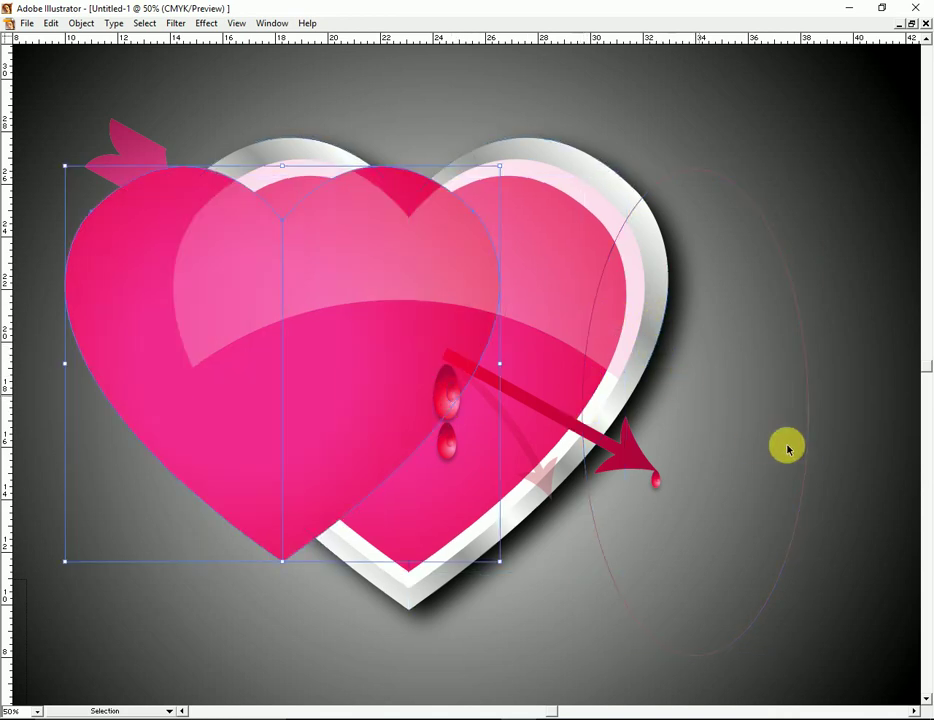
pyautogui.hotkey('ctrl', 'z')
pyautogui.click(697, 410)
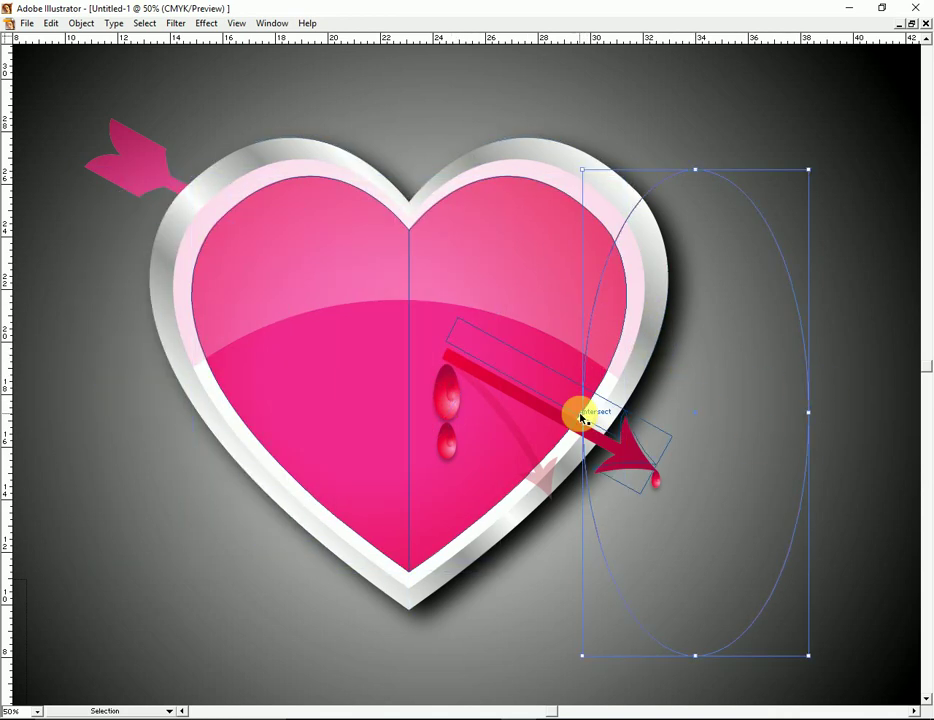
pyautogui.moveTo(583, 412); pyautogui.dragTo(398, 412)
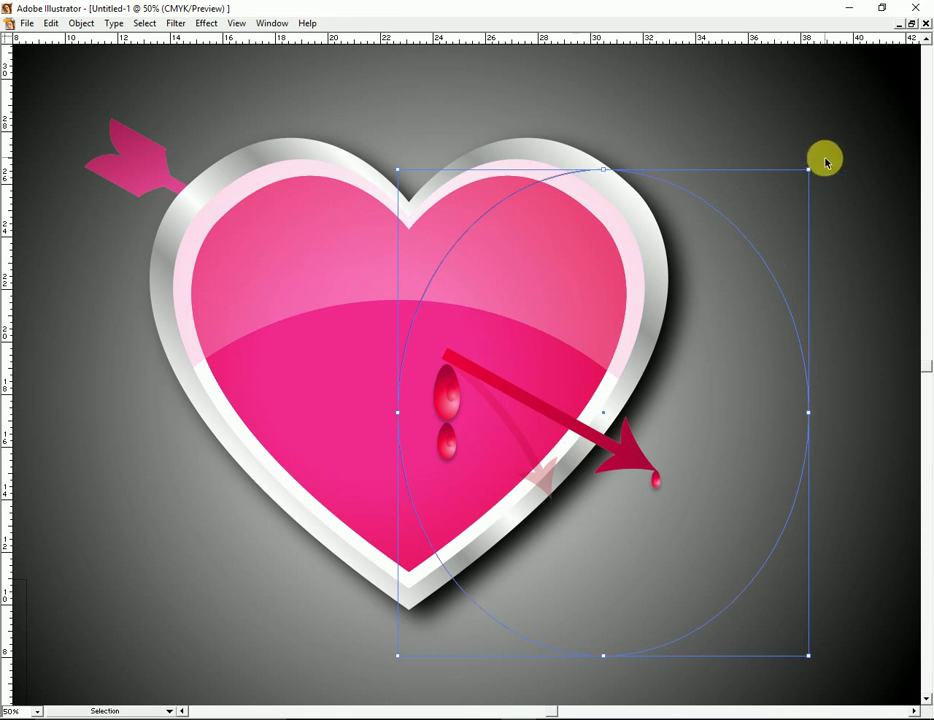
pyautogui.moveTo(833, 181)
pyautogui.mouseDown()
pyautogui.moveTo(588, 226)
pyautogui.moveTo(585, 302)
pyautogui.moveTo(593, 292)
pyautogui.moveTo(607, 306)
pyautogui.moveTo(826, 195)
pyautogui.mouseUp()
pyautogui.keyDown('ctrl'); pyautogui.click(598, 323); pyautogui.keyUp('ctrl')
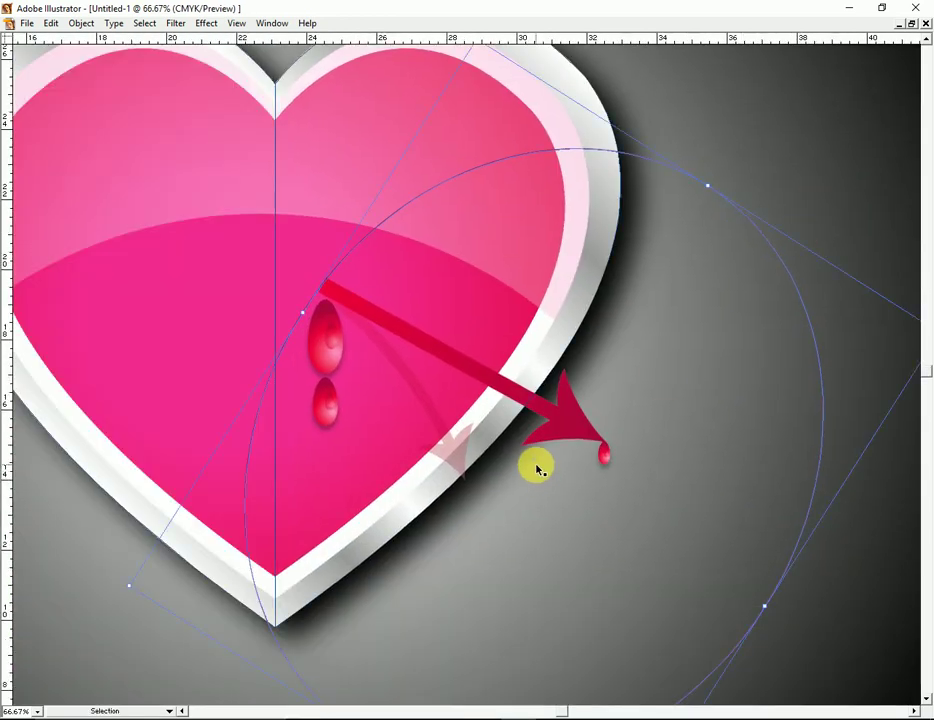
pyautogui.hotkey('ctrl', '-')
pyautogui.hotkey('ctrl', '-')
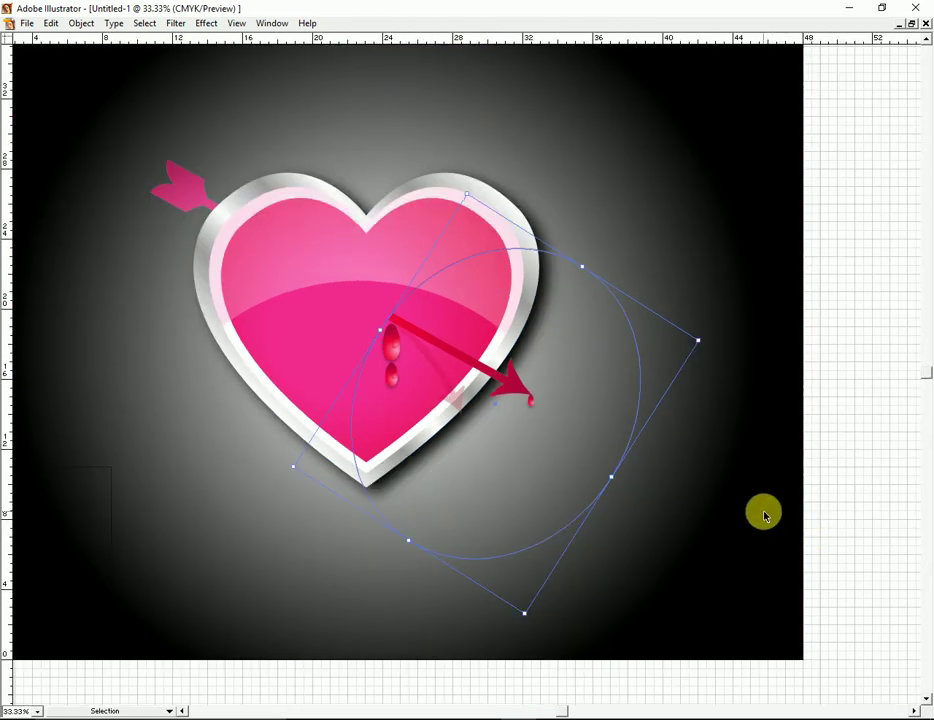
# Select the ellipse outline and the inner heart shape.
pyautogui.click(714, 341)
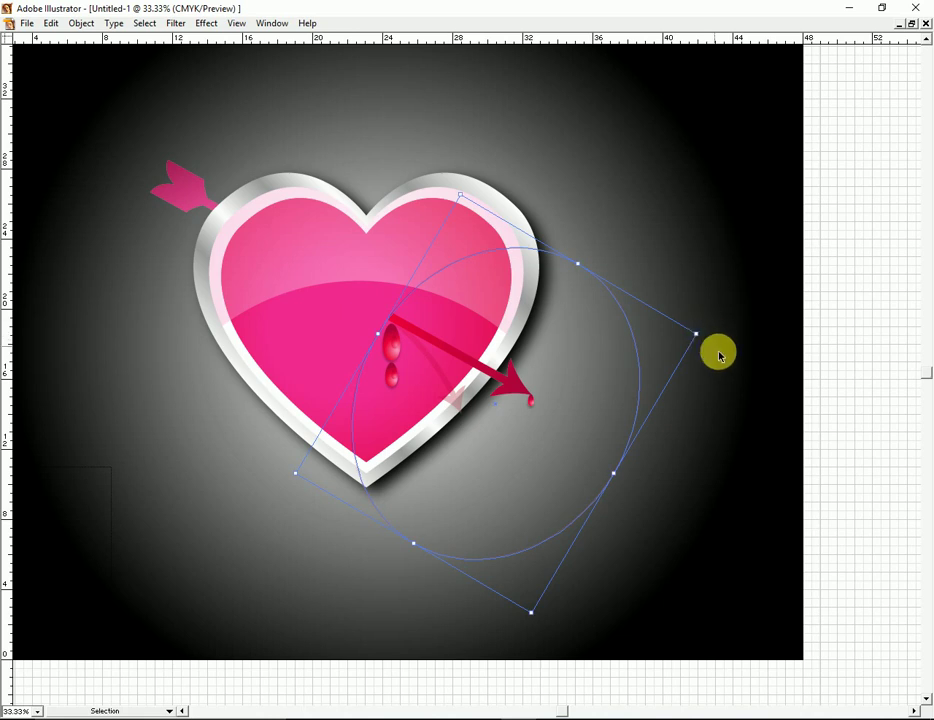
pyautogui.keyDown('shift'); pyautogui.click(402, 413); pyautogui.keyUp('shift')
pyautogui.click(307, 373)
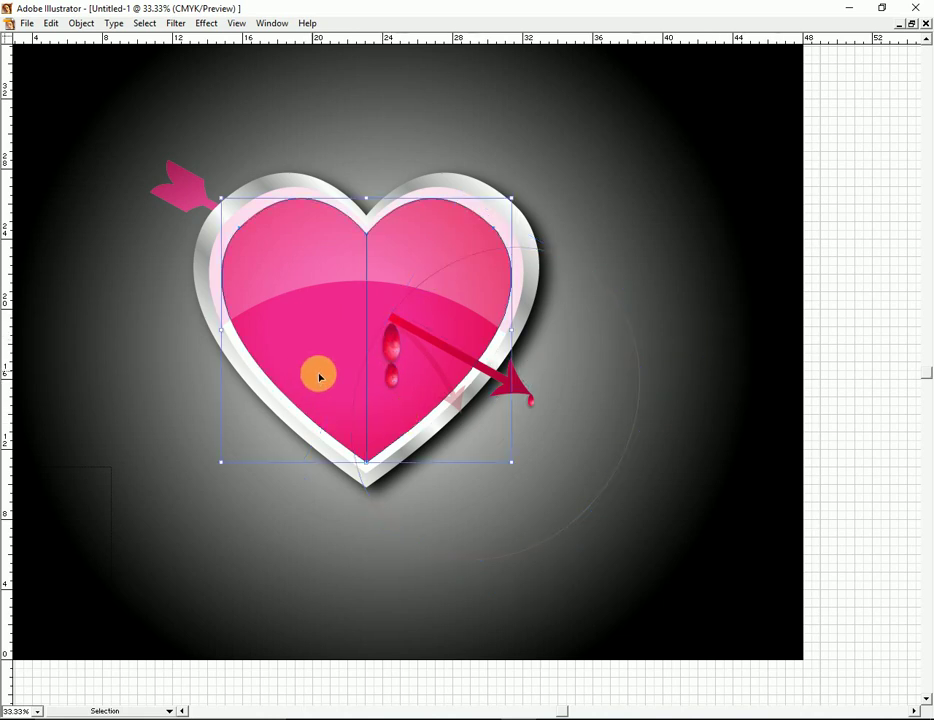
pyautogui.press('Tab')
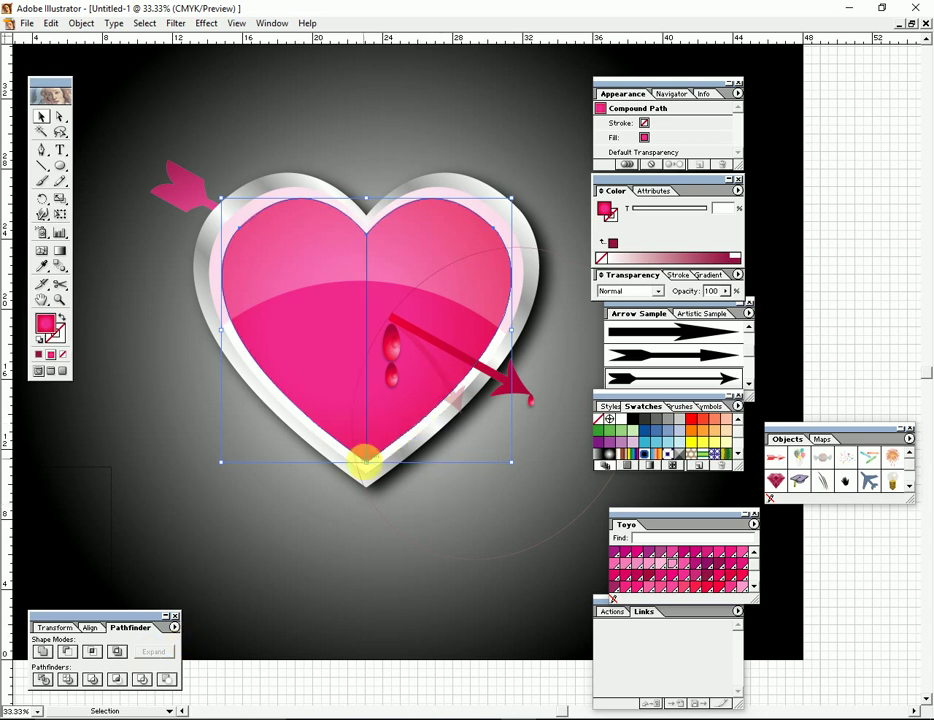
# Combine the inner heart and ellipse with a Pathfinder shape mode and Expand.
pyautogui.keyDown('shift'); pyautogui.click(423, 549); pyautogui.keyUp('shift')
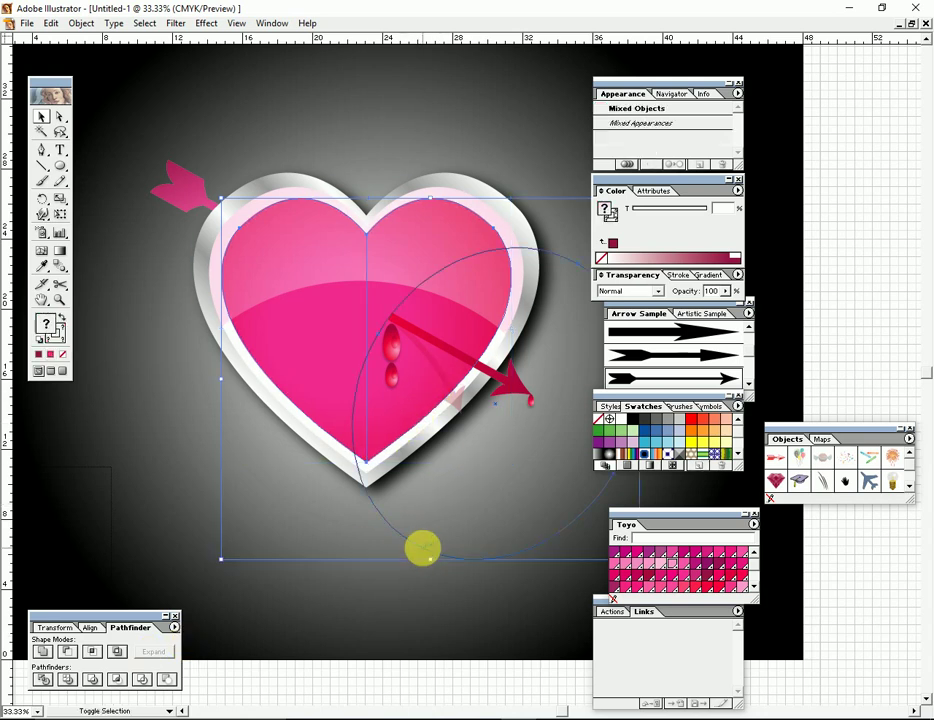
pyautogui.click(94, 655)
pyautogui.click(155, 652)
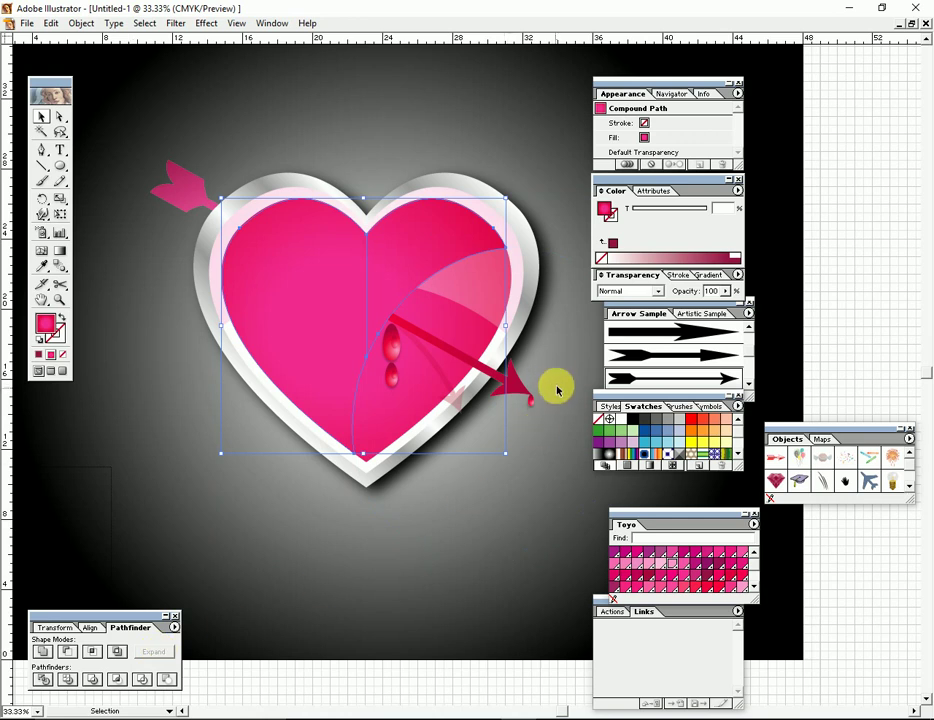
pyautogui.press('Tab')
pyautogui.press('Tab')
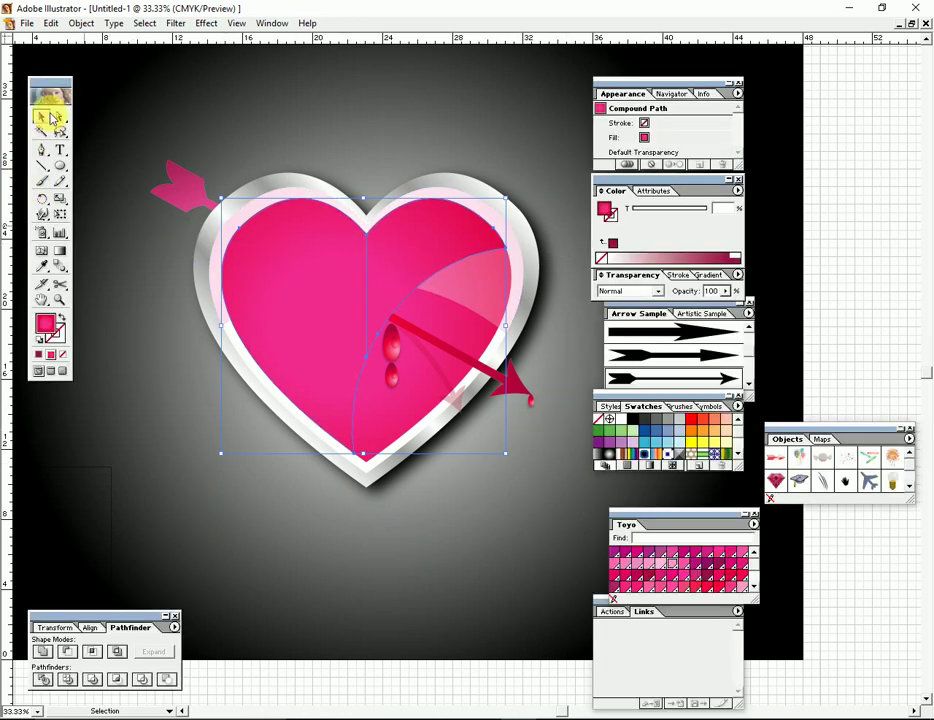
pyautogui.press('Tab')
# Zoom in on the heart and undo/redo to compare the new curved highlight.
pyautogui.click(855, 415)
pyautogui.press('z')
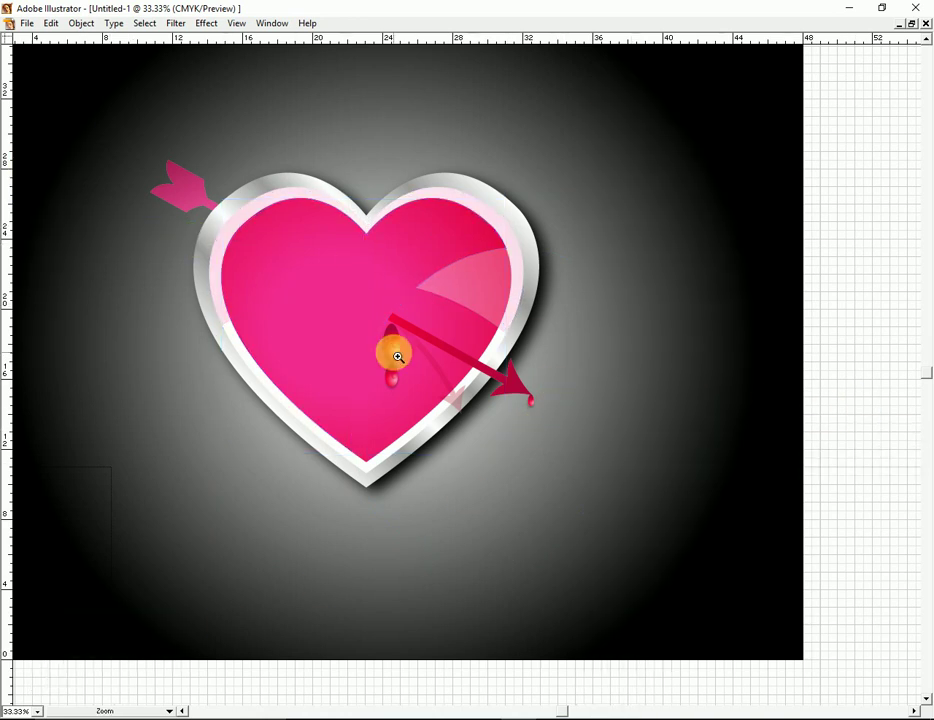
pyautogui.click(457, 408)
pyautogui.press('v')
pyautogui.click(563, 396)
pyautogui.click(488, 382)
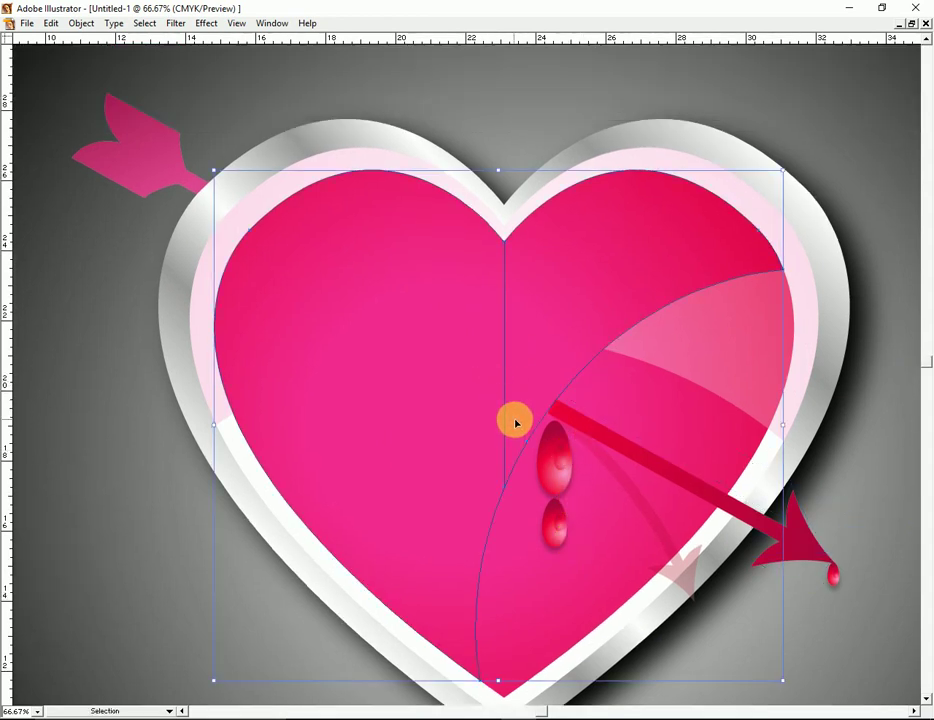
pyautogui.hotkey('ctrl', 'z')
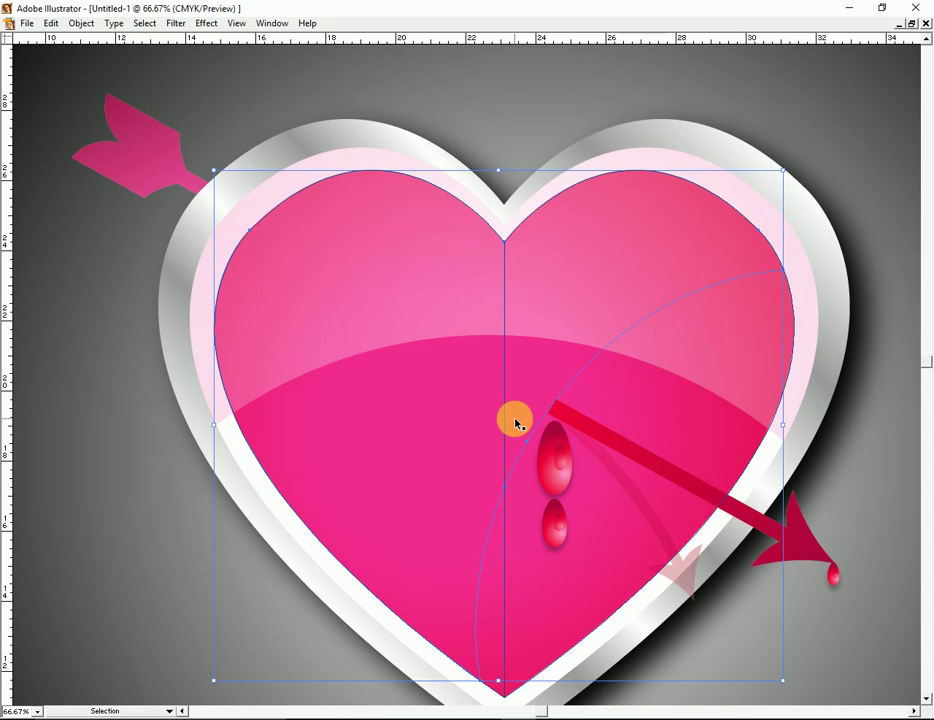
pyautogui.hotkey('ctrl', 'shift', 'z')
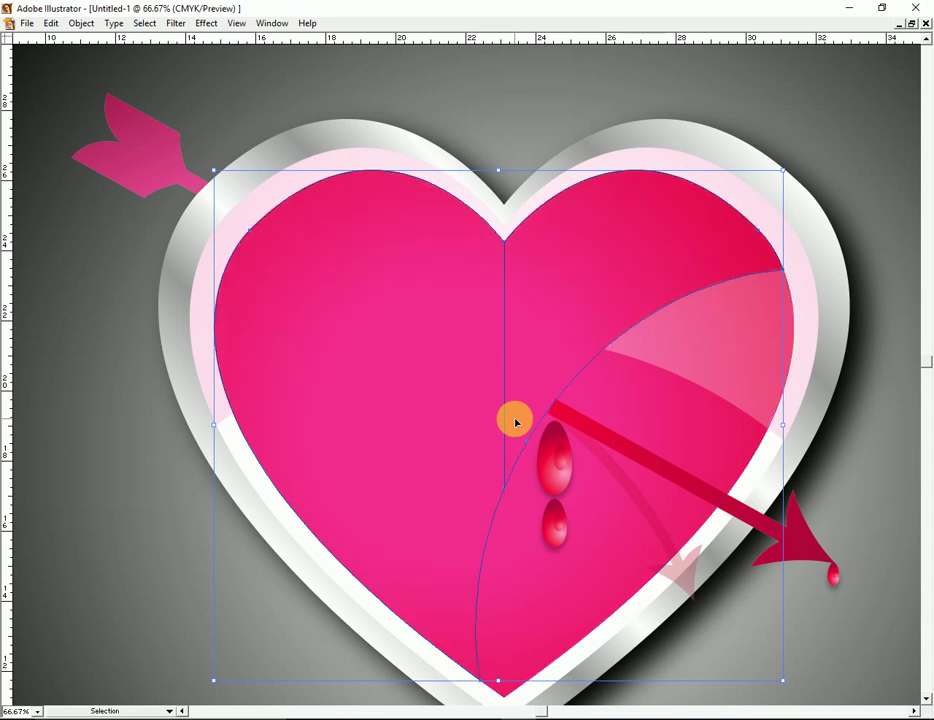
# Inspect the rim and top highlight band, step back one undo, and select the inner pink heart.
pyautogui.click(820, 445)
pyautogui.keyDown('shift'); pyautogui.click(751, 366); pyautogui.keyUp('shift')
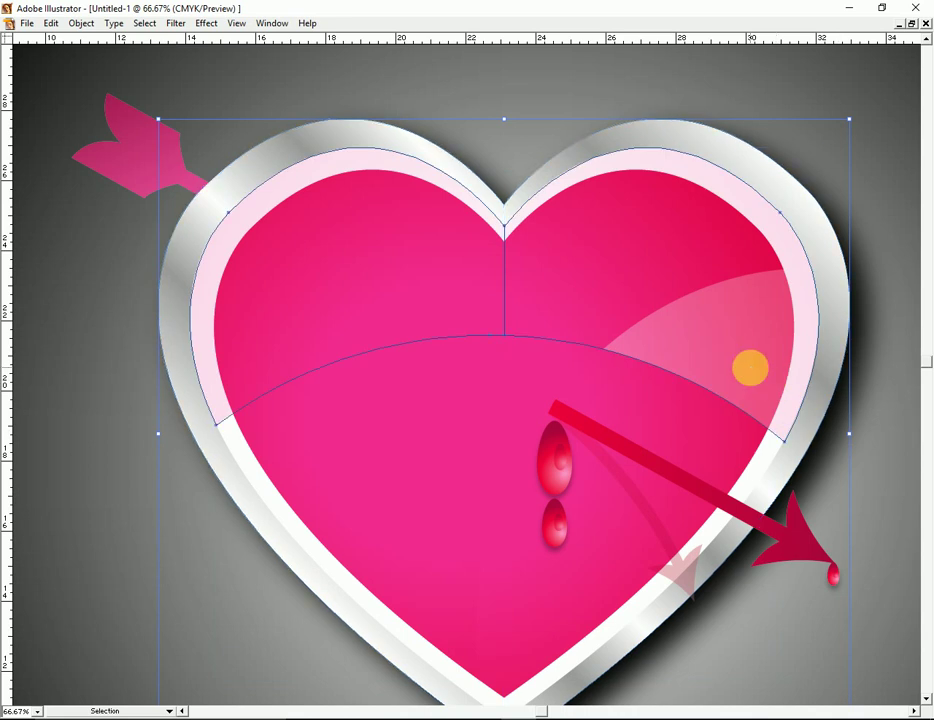
pyautogui.hotkey('ctrl', 'z')
pyautogui.hscroll(2, 710, 440)
pyautogui.scroll(-1, 710, 440)
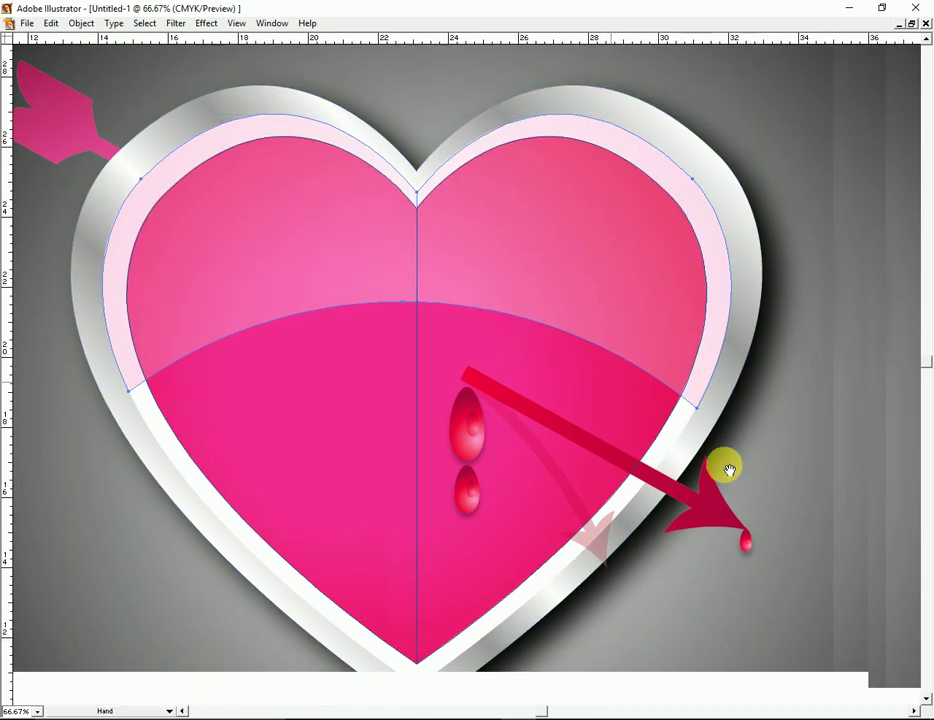
pyautogui.click(444, 511)
# Redraw the heart's radial gradient so the pink glow sits in the upper half.
pyautogui.press('Tab')
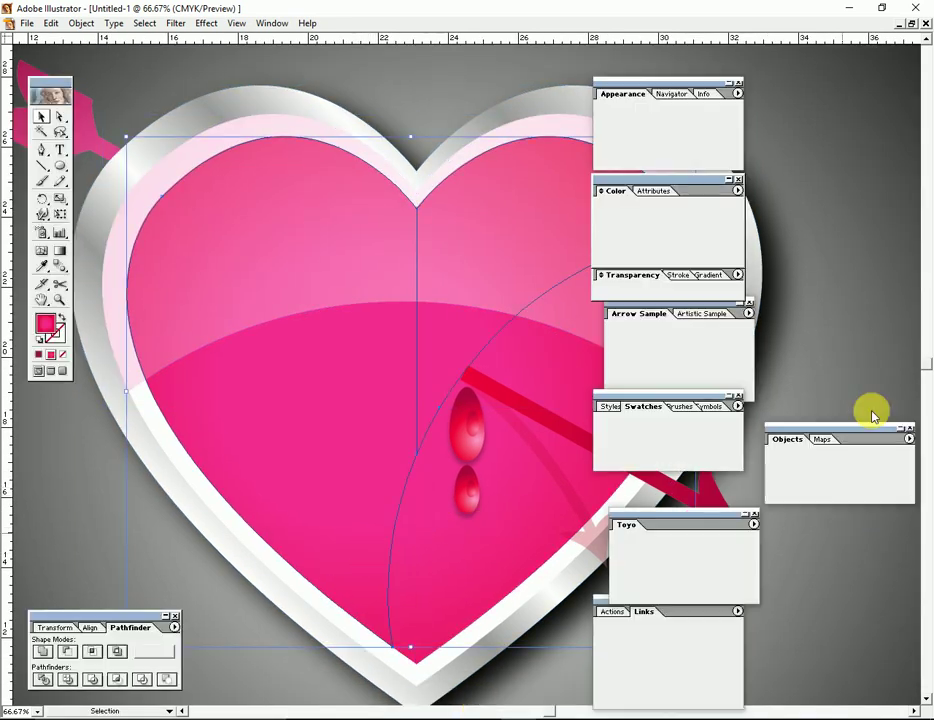
pyautogui.click(60, 254)
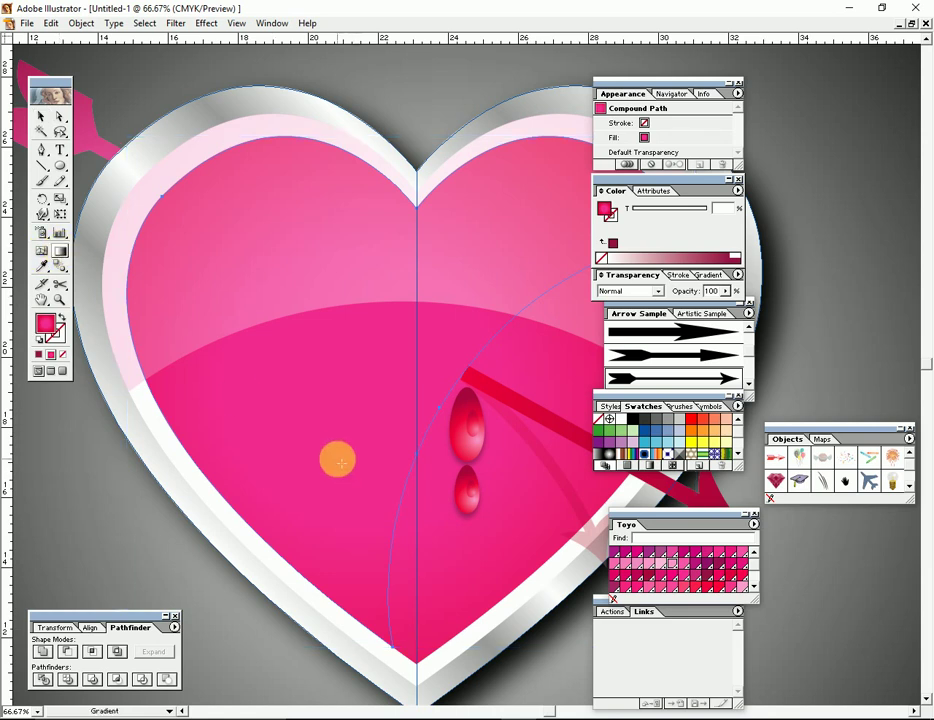
pyautogui.moveTo(338, 455); pyautogui.dragTo(417, 423)
pyautogui.press('Tab')
pyautogui.moveTo(376, 360); pyautogui.dragTo(452, 400)
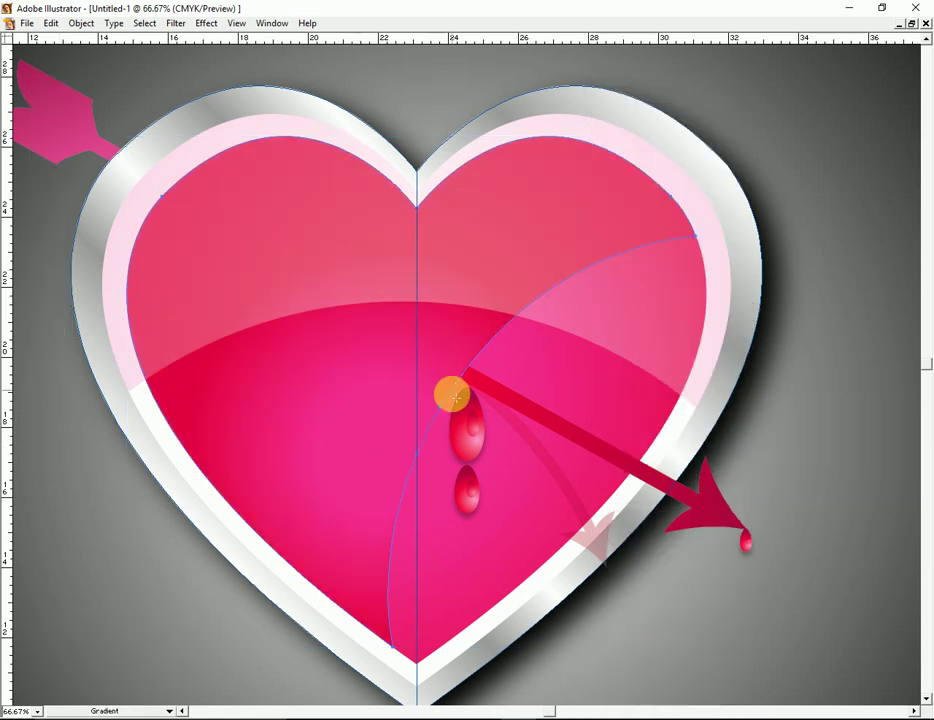
pyautogui.moveTo(330, 232); pyautogui.dragTo(432, 325)
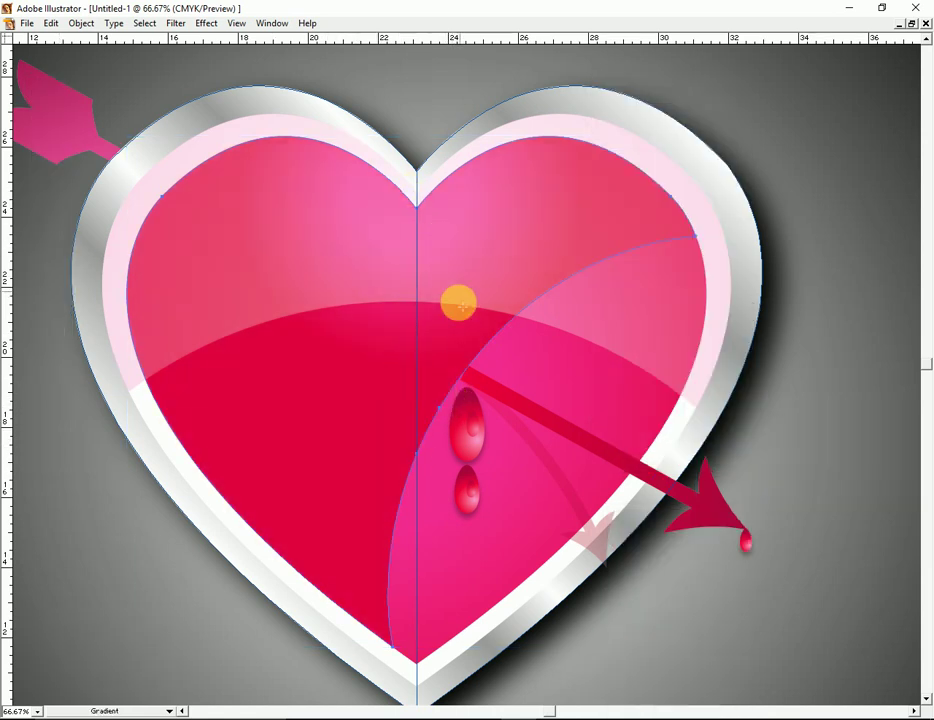
pyautogui.moveTo(361, 294); pyautogui.dragTo(194, 173)
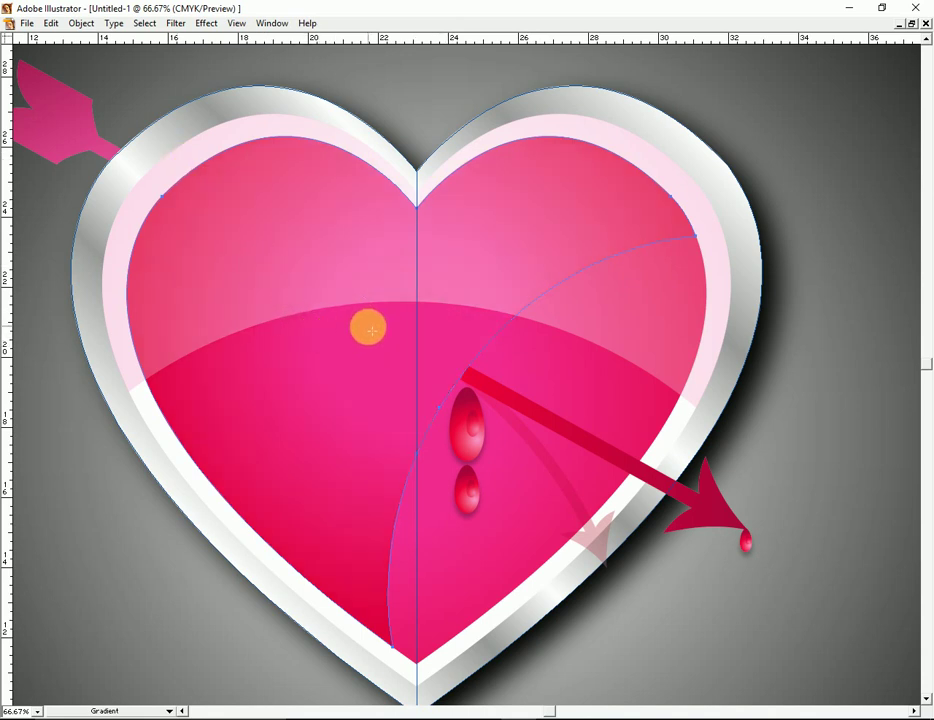
pyautogui.moveTo(333, 339); pyautogui.dragTo(425, 328)
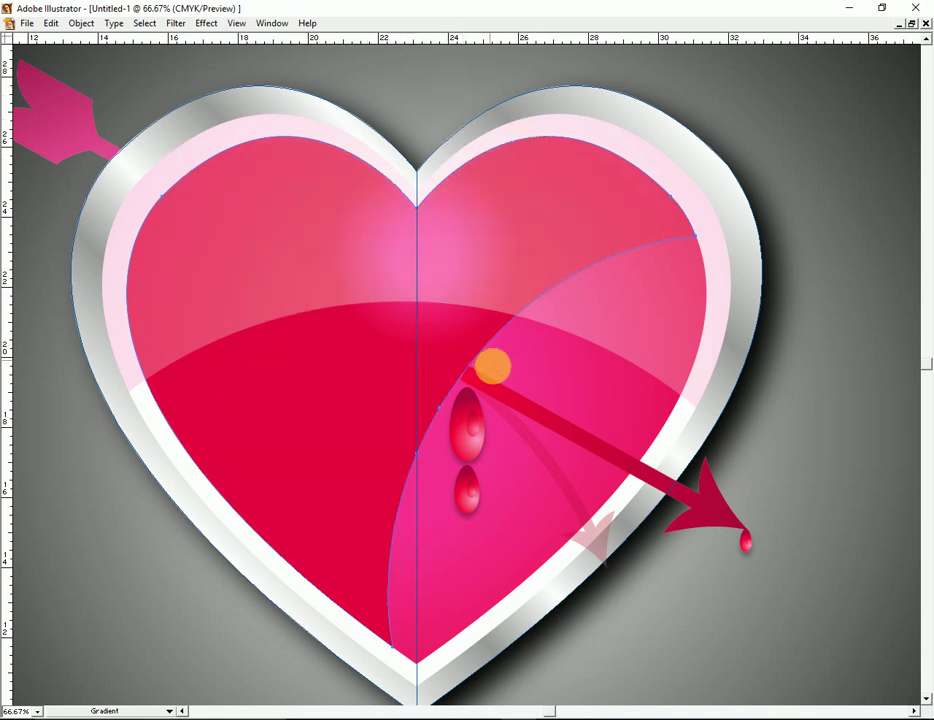
pyautogui.moveTo(490, 365); pyautogui.dragTo(477, 334)
pyautogui.moveTo(254, 357)
pyautogui.mouseDown()
pyautogui.moveTo(198, 361)
pyautogui.moveTo(354, 442)
pyautogui.mouseUp()
pyautogui.moveTo(259, 375); pyautogui.dragTo(443, 459)
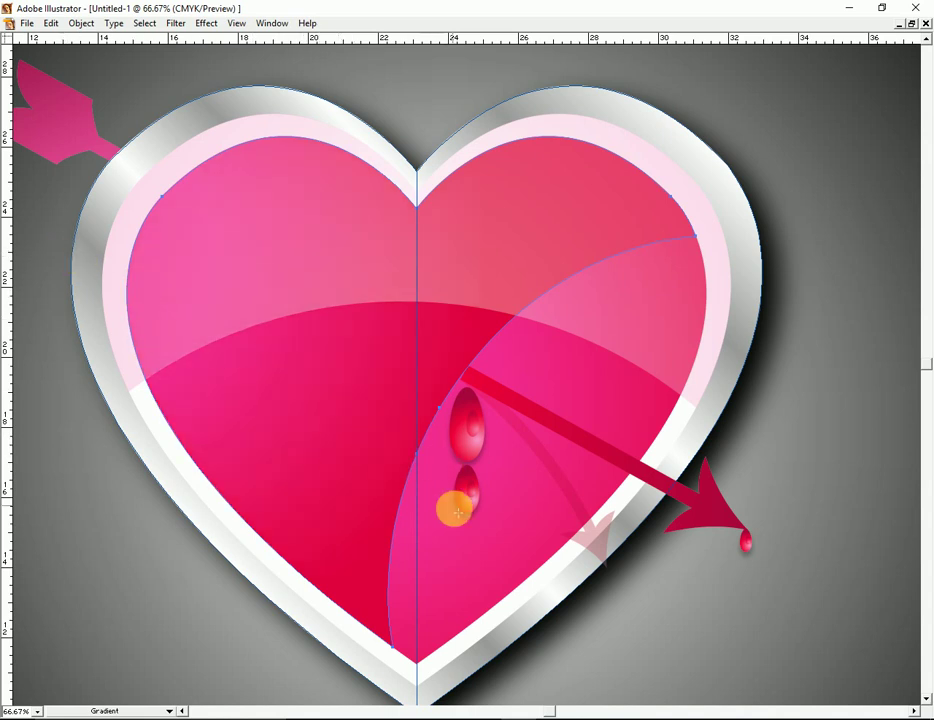
# Zoom back to 50% and reselect the inner heart path.
pyautogui.press('Tab')
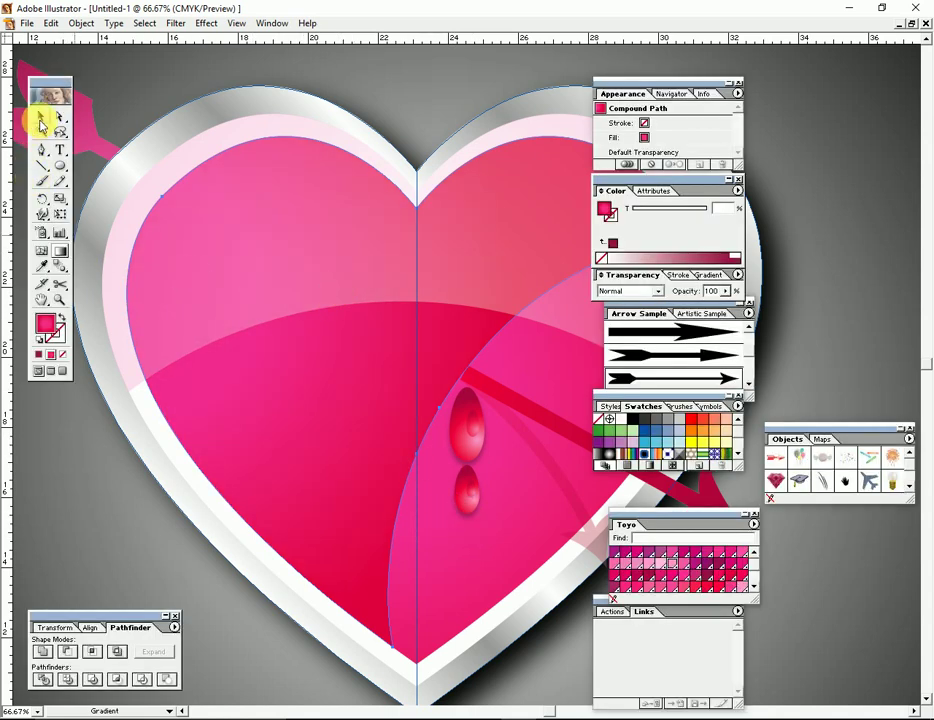
pyautogui.press('Tab')
pyautogui.click(841, 495)
pyautogui.press('z')
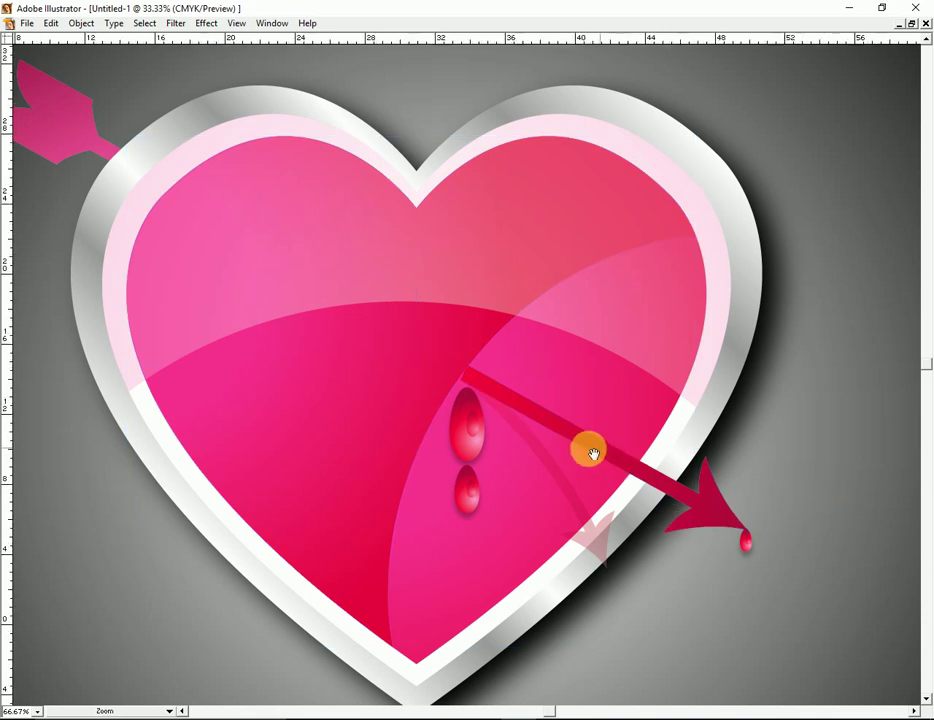
pyautogui.keyDown('alt'); pyautogui.click(593, 454); pyautogui.keyUp('alt')
pyautogui.keyDown('alt'); pyautogui.click(632, 486); pyautogui.keyUp('alt')
pyautogui.hotkey('ctrl', '=')
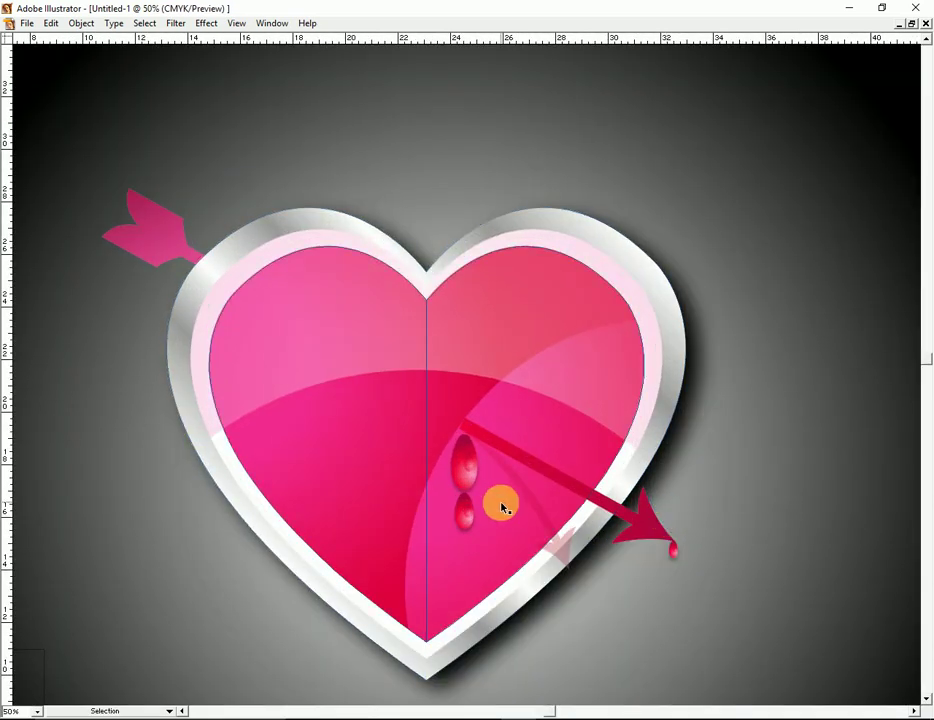
pyautogui.click(507, 513)
pyautogui.click(402, 436)
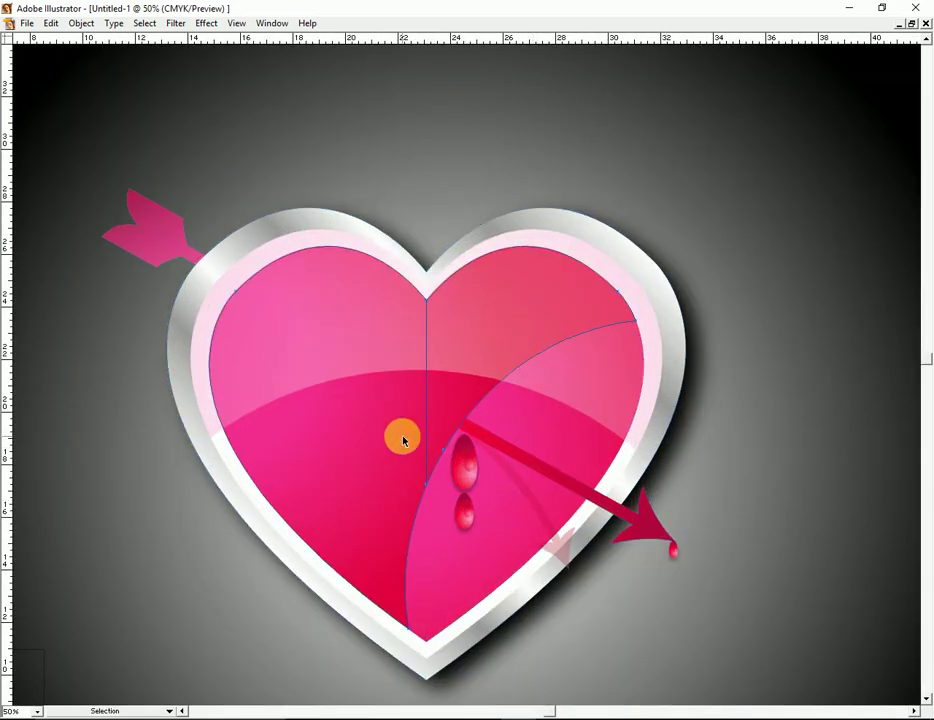
# Zoom in on the arrow and nudge it slightly up and left.
pyautogui.keyDown('ctrl'); pyautogui.click(667, 452); pyautogui.keyUp('ctrl')
pyautogui.moveTo(525, 500); pyautogui.dragTo(659, 509)
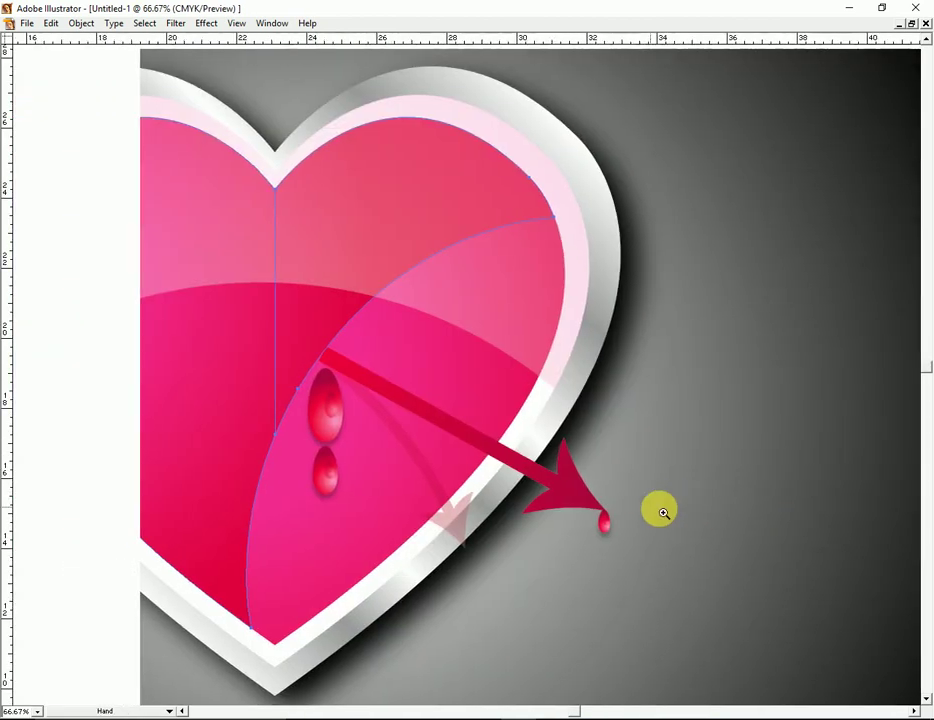
pyautogui.keyDown('ctrl'); pyautogui.click(616, 471); pyautogui.keyUp('ctrl')
pyautogui.moveTo(320, 416); pyautogui.dragTo(707, 530)
pyautogui.click(467, 355)
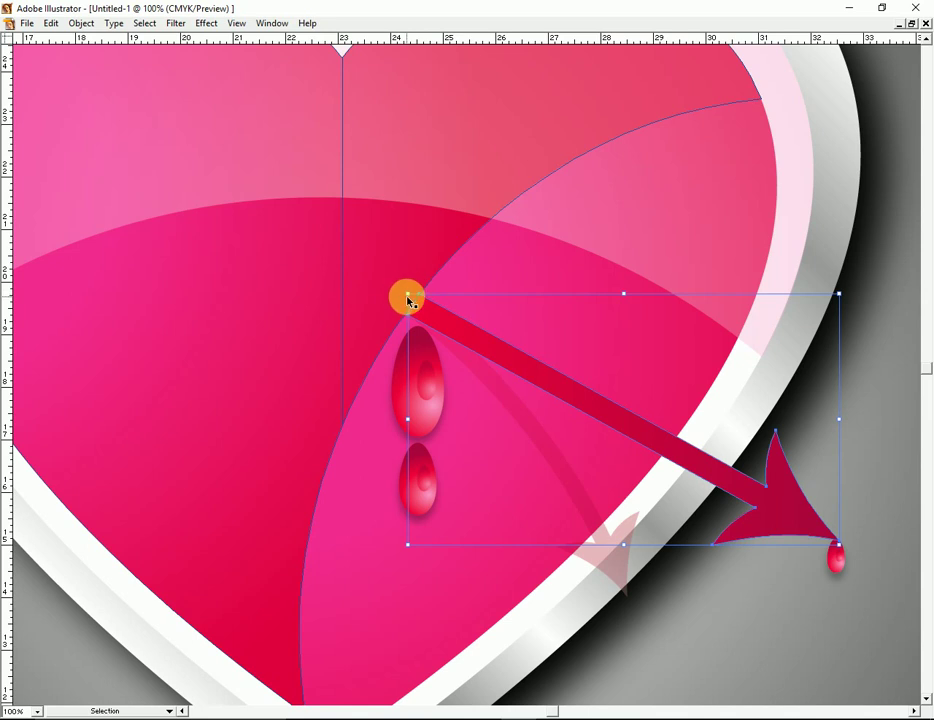
pyautogui.moveTo(413, 302); pyautogui.dragTo(411, 298)
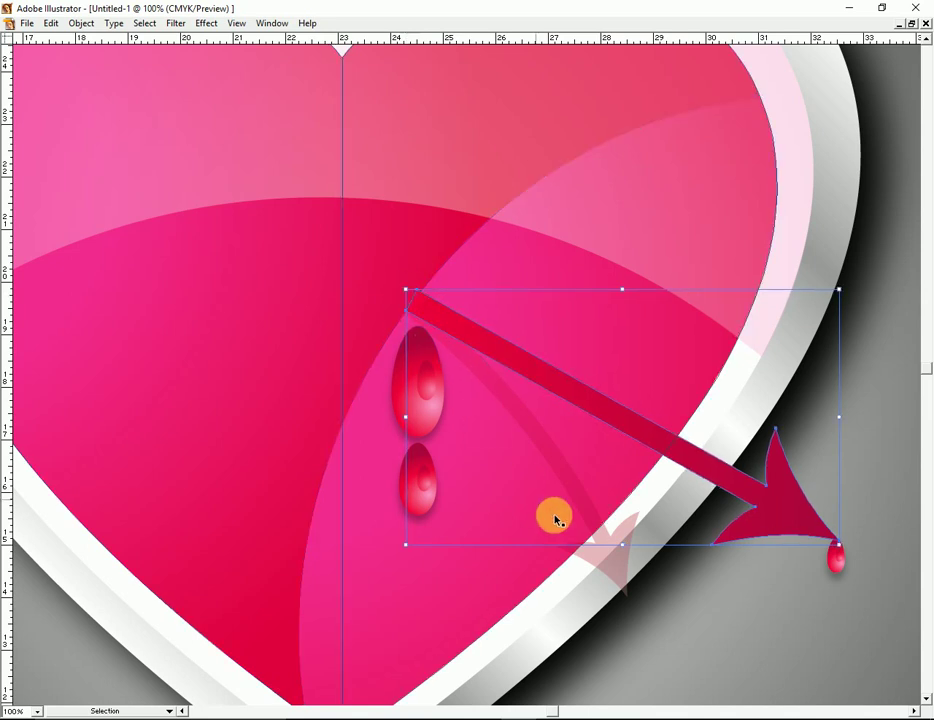
pyautogui.click(699, 640)
pyautogui.keyDown('ctrl'); pyautogui.keyDown('alt'); pyautogui.click(579, 535); pyautogui.keyUp('alt'); pyautogui.keyUp('ctrl')
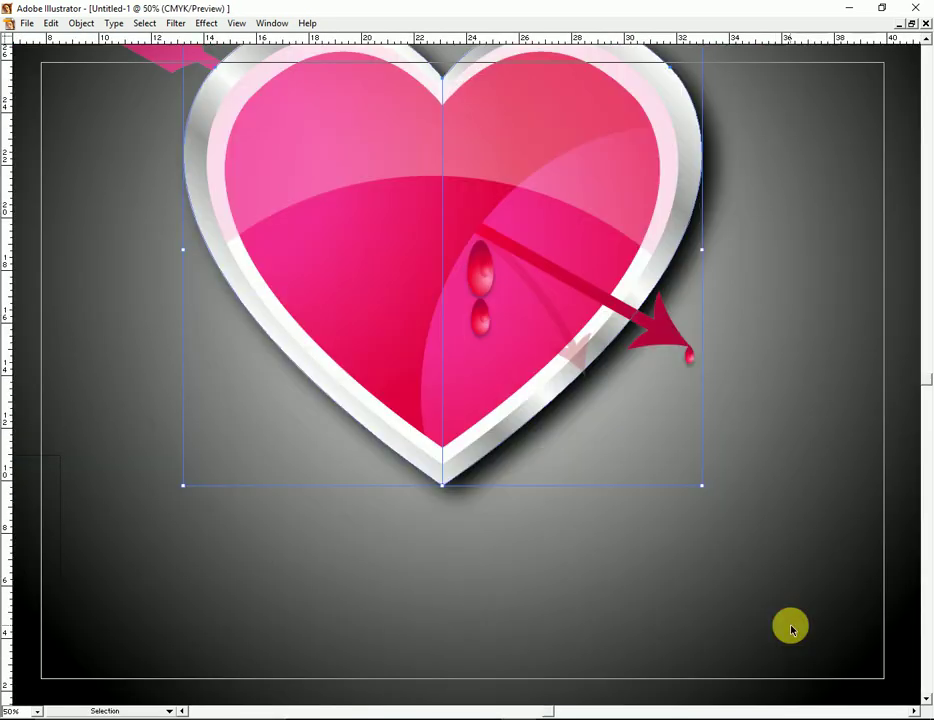
pyautogui.keyDown('ctrl'); pyautogui.keyDown('alt'); pyautogui.click(748, 607); pyautogui.keyUp('alt'); pyautogui.keyUp('ctrl')
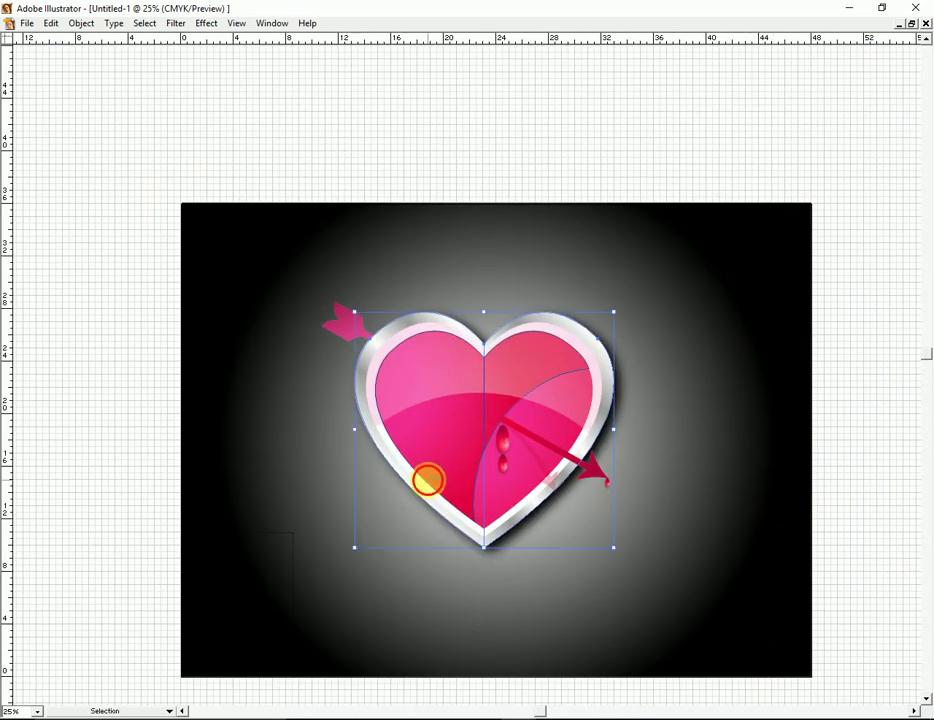
# Set the inner heart gradient's end stop to a Toyo pink swatch.
pyautogui.click(427, 480)
pyautogui.keyDown('ctrl'); pyautogui.click(571, 521); pyautogui.keyUp('ctrl')
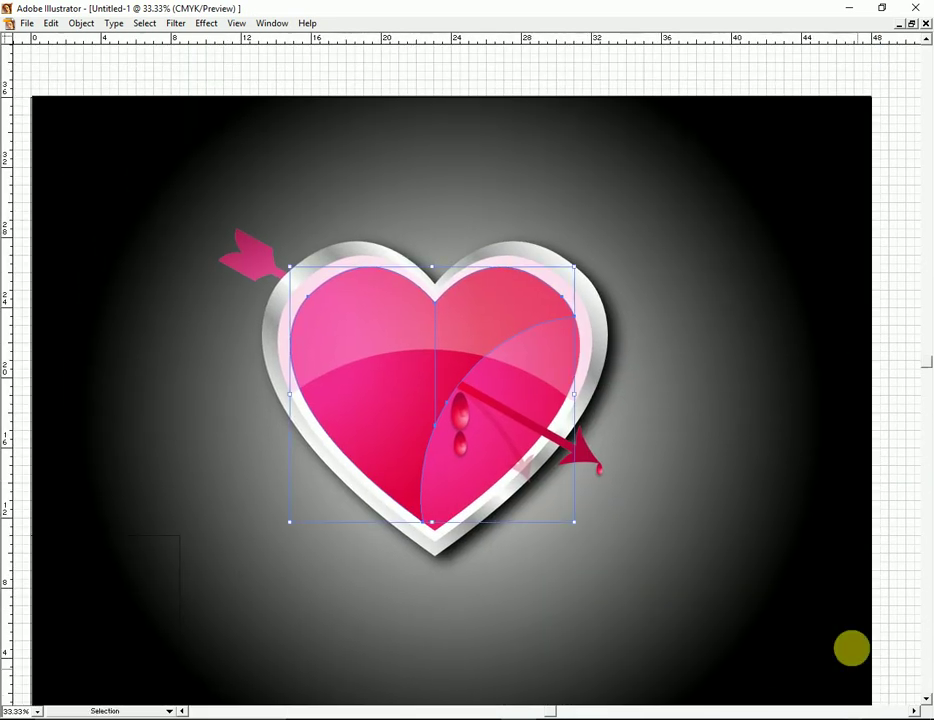
pyautogui.press('Tab')
pyautogui.moveTo(511, 563); pyautogui.dragTo(438, 557)
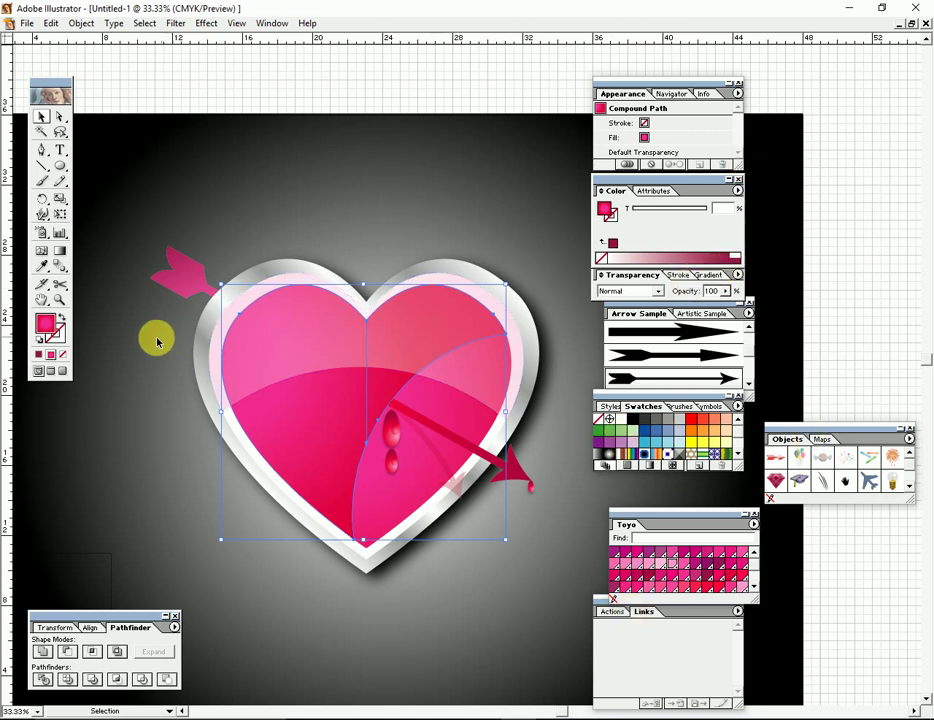
pyautogui.click(706, 275)
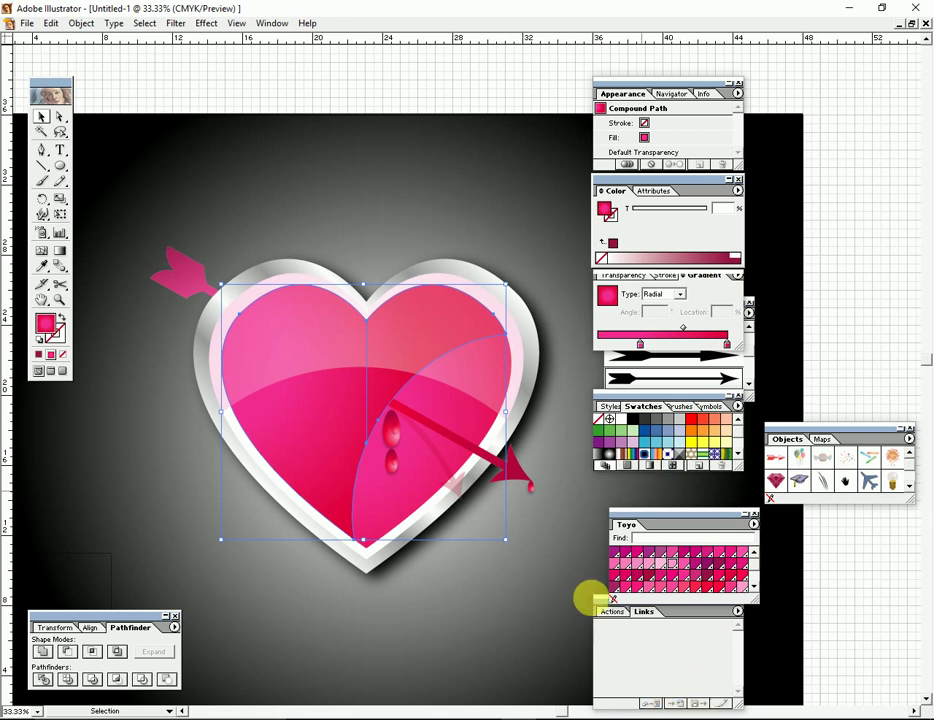
pyautogui.moveTo(646, 594)
pyautogui.mouseDown()
pyautogui.moveTo(741, 362)
pyautogui.moveTo(728, 347)
pyautogui.mouseUp()
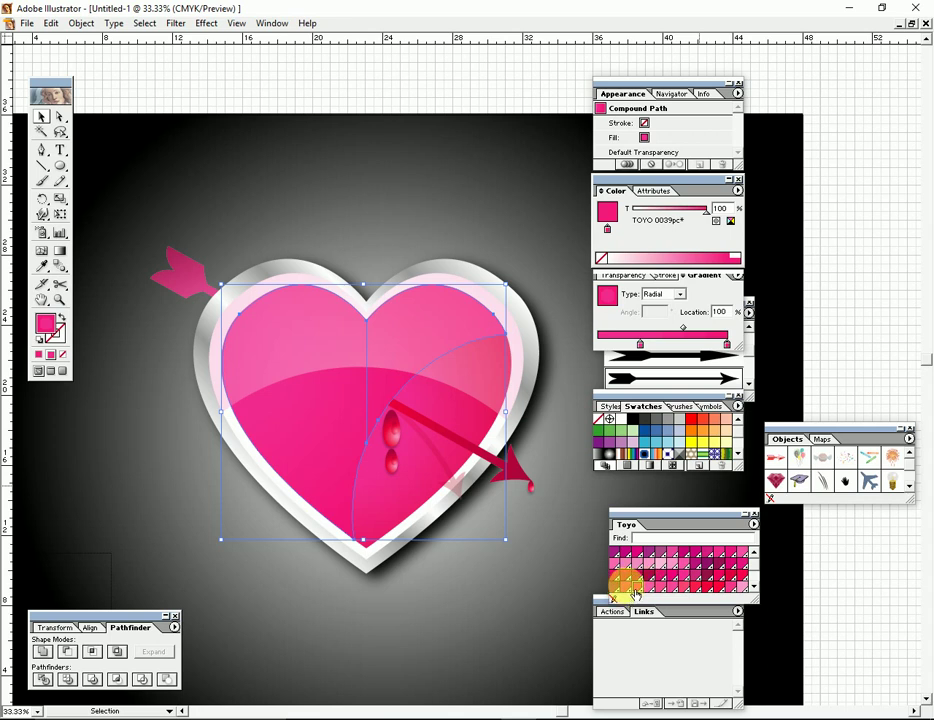
pyautogui.moveTo(634, 594); pyautogui.dragTo(727, 347)
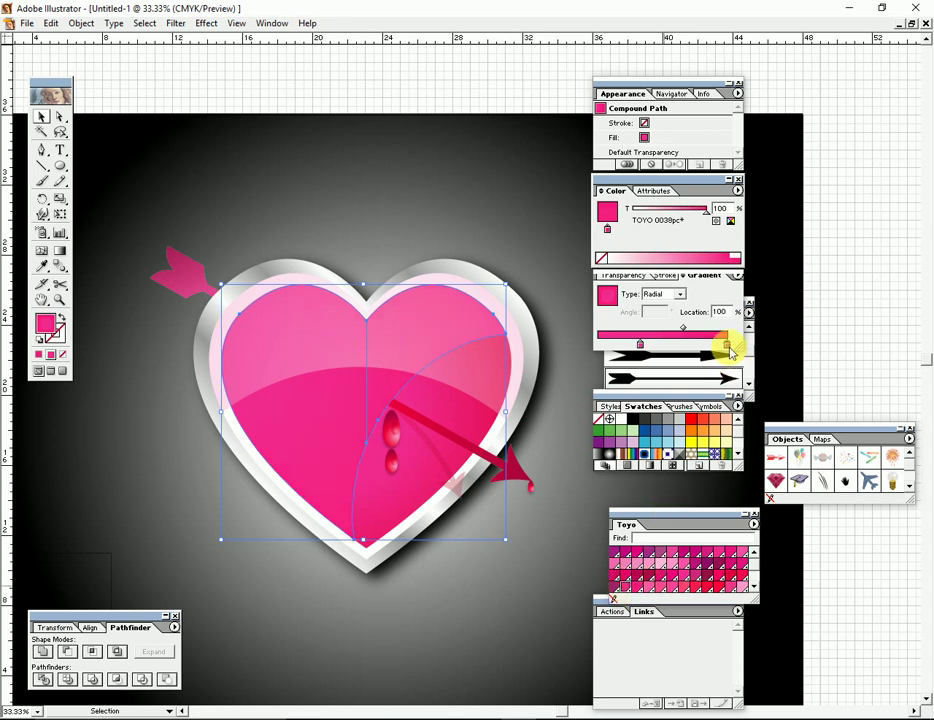
# Deselect the heart and review the whole artboard at 50% with palettes hidden.
pyautogui.click(545, 585)
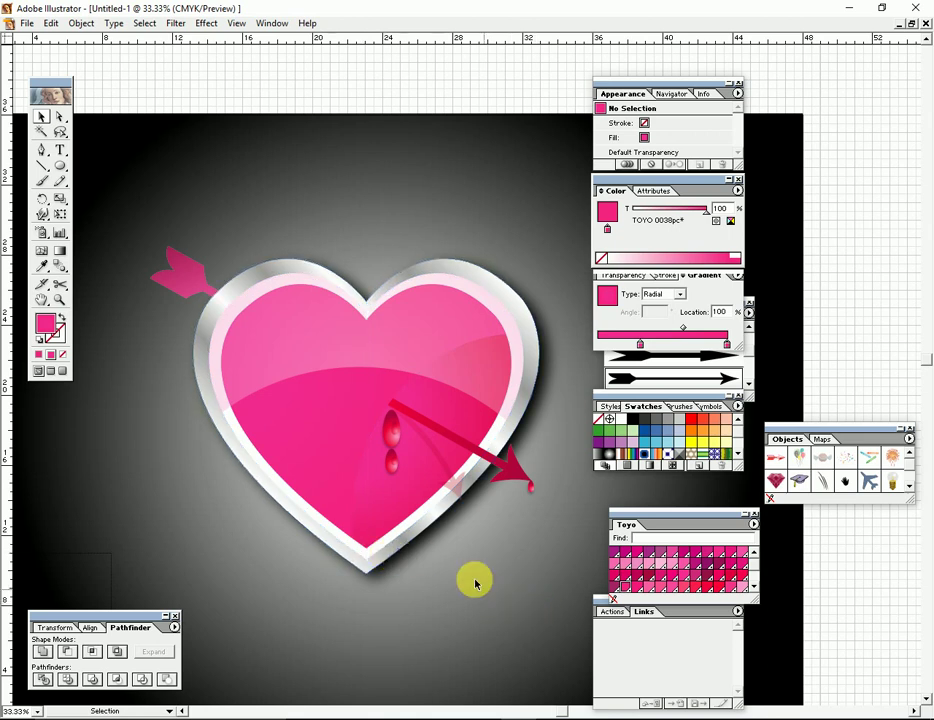
pyautogui.keyDown('ctrl'); pyautogui.keyDown('alt'); pyautogui.click(477, 534); pyautogui.keyUp('alt'); pyautogui.keyUp('ctrl')
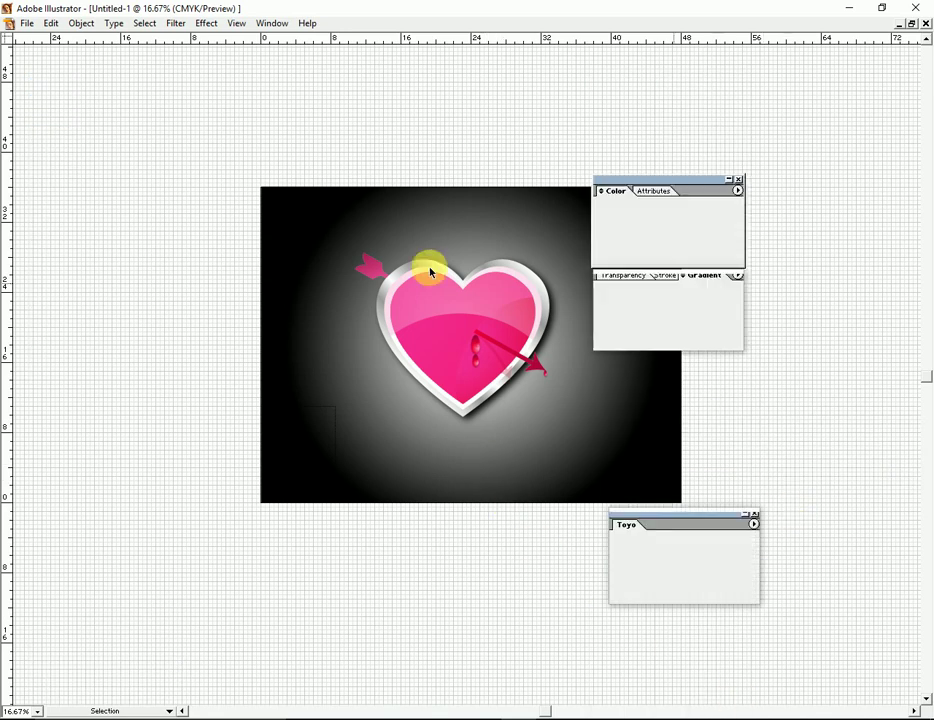
pyautogui.press('Tab')
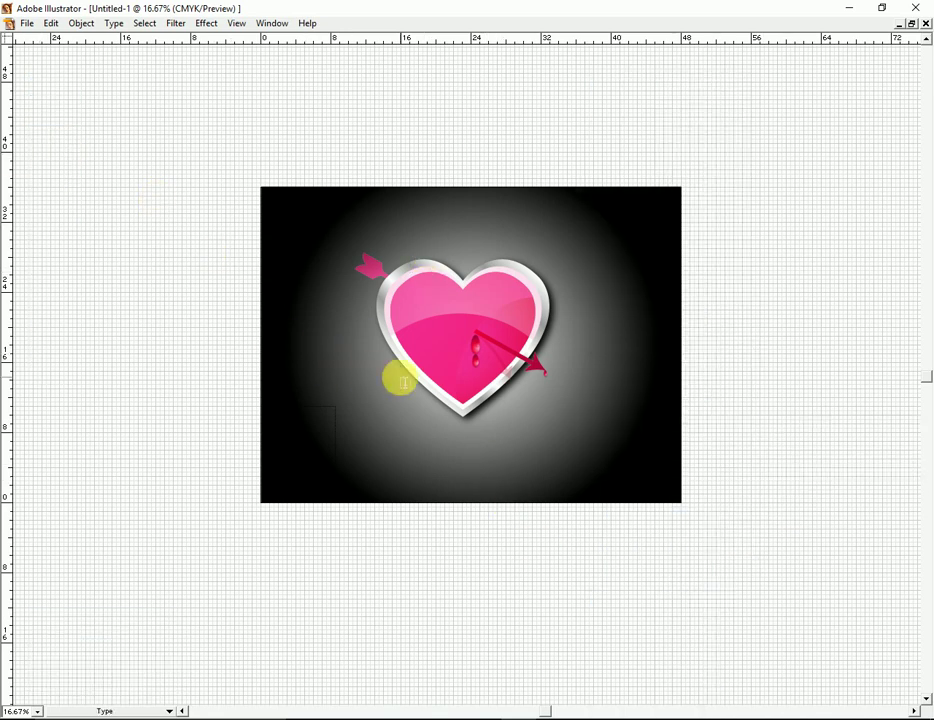
pyautogui.hotkey('ctrl', '1')
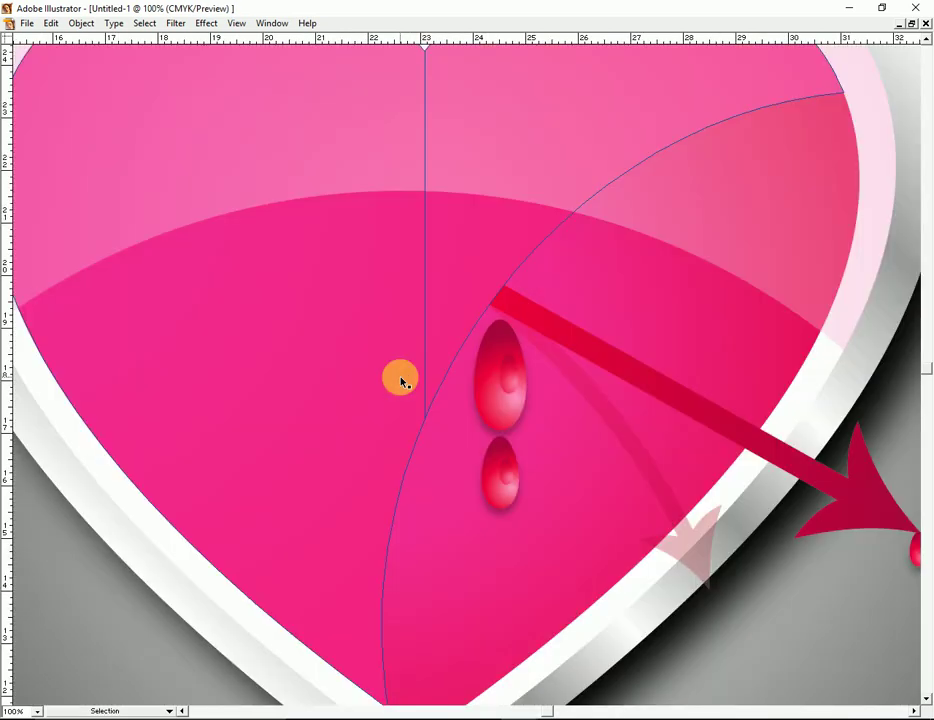
pyautogui.hotkey('ctrl', '-')
pyautogui.hotkey('ctrl', '-')
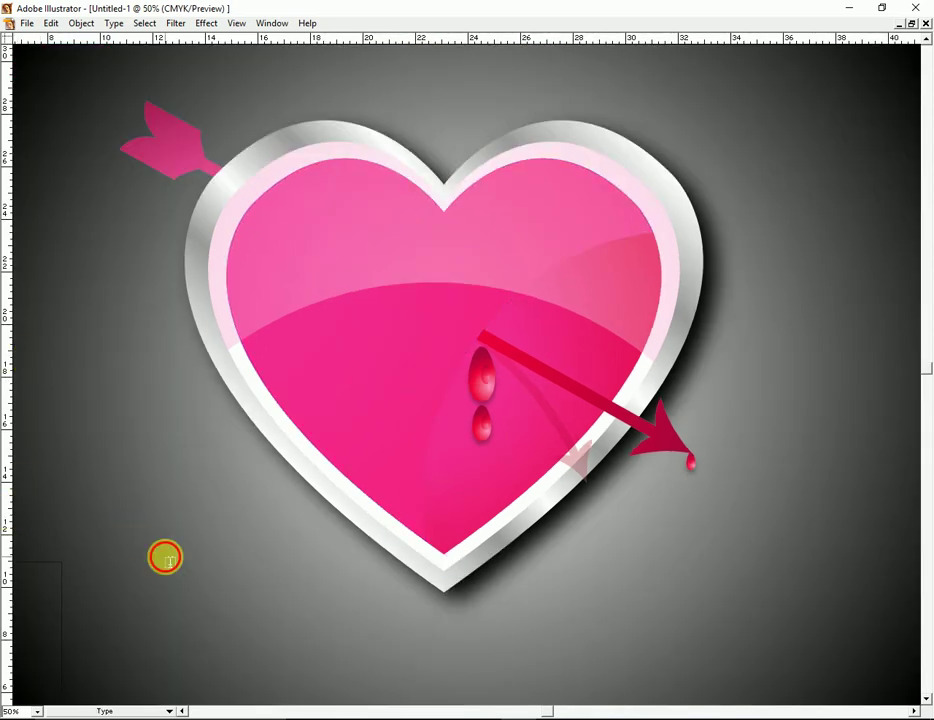
# Size the 'I LOVE YOU' text, enlarge it over the heart's upper part, and fill it black.
pyautogui.hotkey('ctrl', 't')
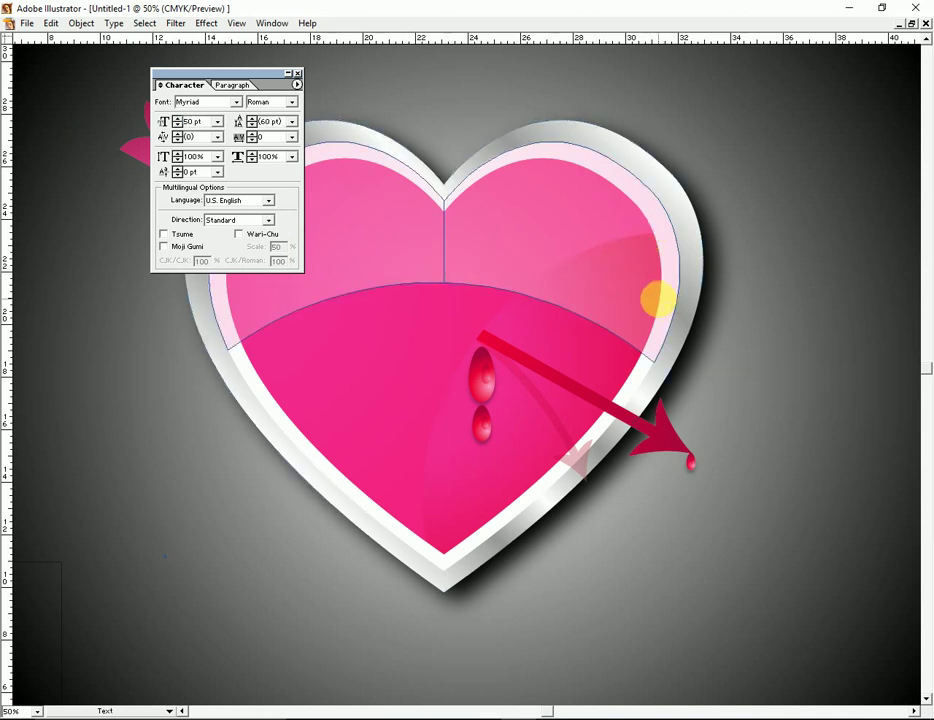
pyautogui.hotkey('ctrl', 't')
pyautogui.write('I LOVE YOU')
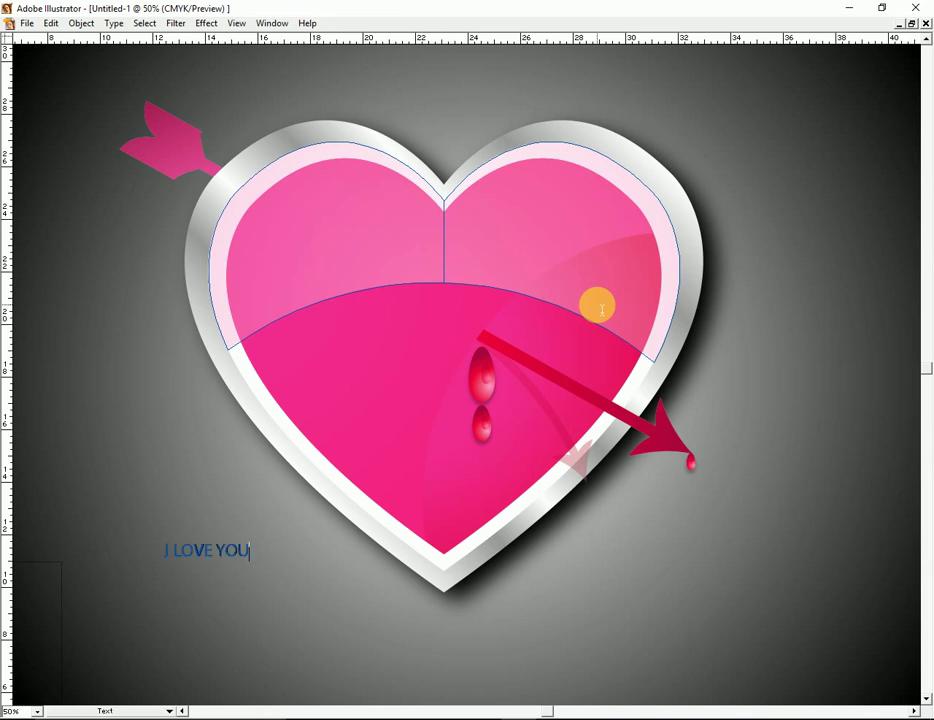
pyautogui.press('Escape')
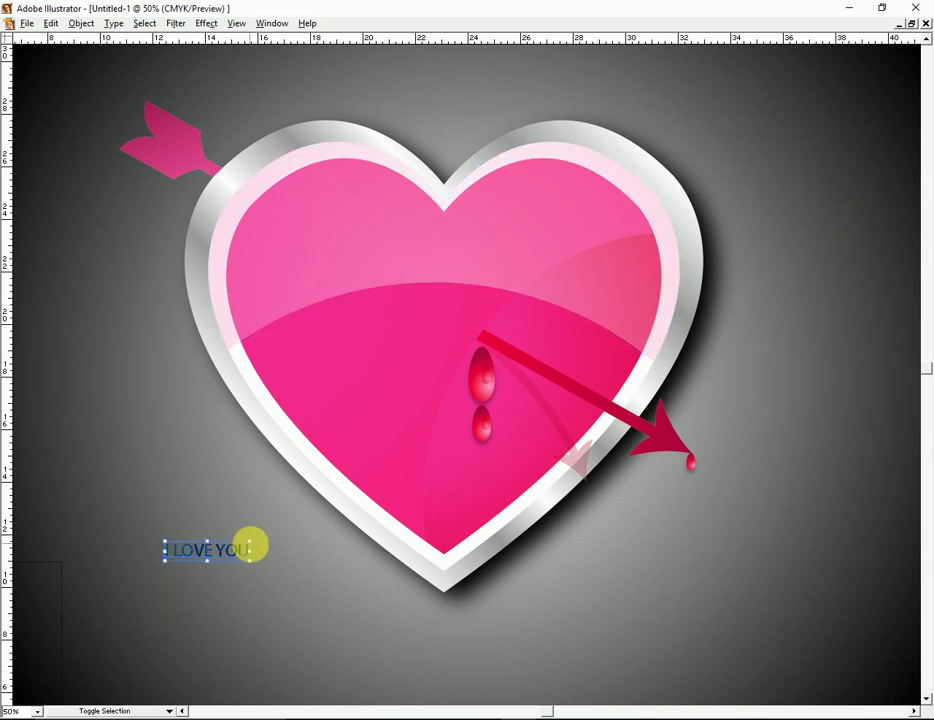
pyautogui.moveTo(250, 543); pyautogui.dragTo(455, 492)
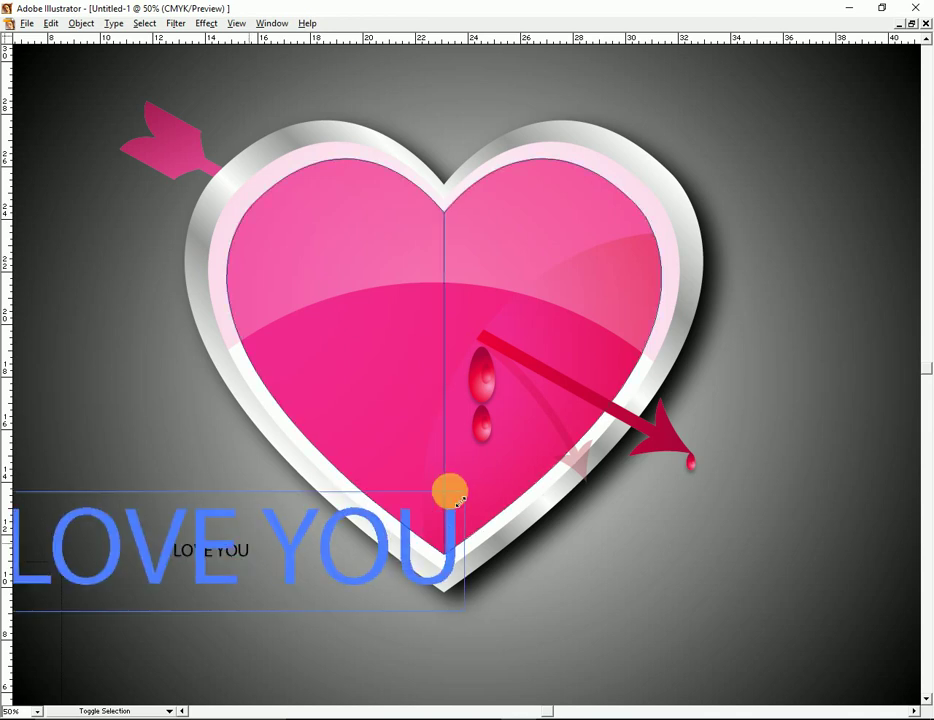
pyautogui.moveTo(271, 538); pyautogui.dragTo(557, 254)
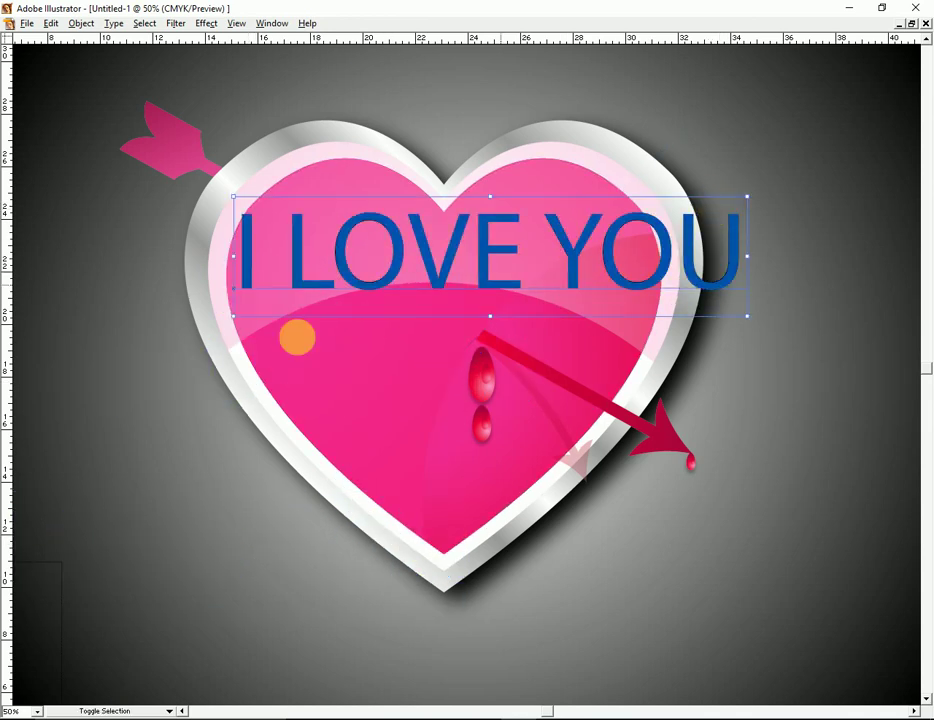
pyautogui.press('d')
# Scale the 'I LOVE YOU' text down slightly so it fits inside the heart.
pyautogui.moveTo(749, 316); pyautogui.dragTo(688, 298)
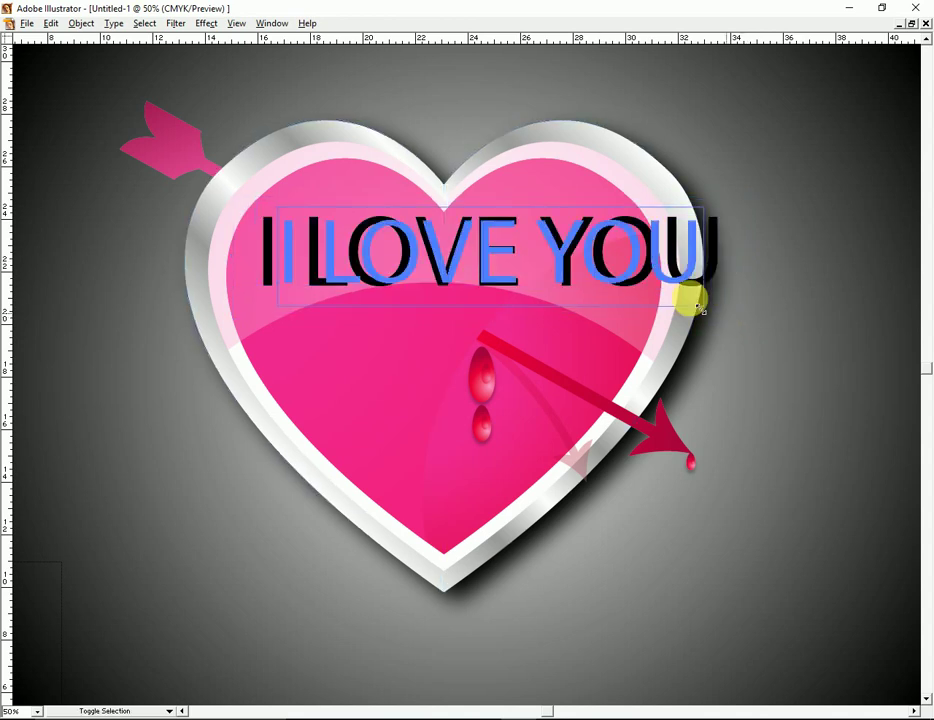
pyautogui.moveTo(509, 267); pyautogui.dragTo(472, 279)
pyautogui.moveTo(666, 317); pyautogui.dragTo(646, 312)
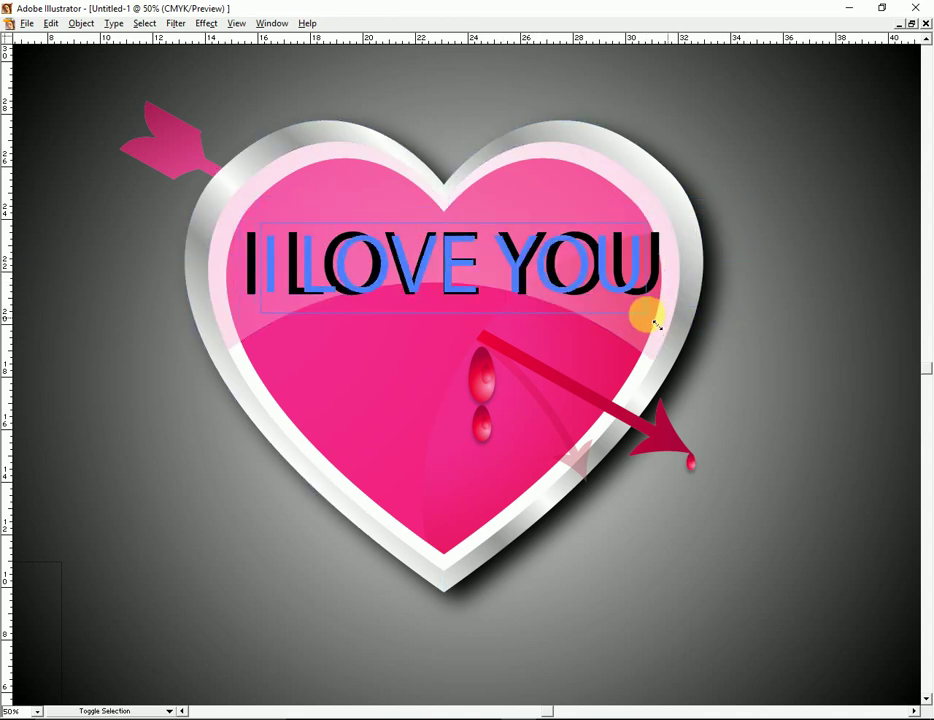
pyautogui.moveTo(517, 250); pyautogui.dragTo(517, 255)
# Fill the text with TOYO 0028pc crimson and shrink and lower it slightly.
pyautogui.press('Tab')
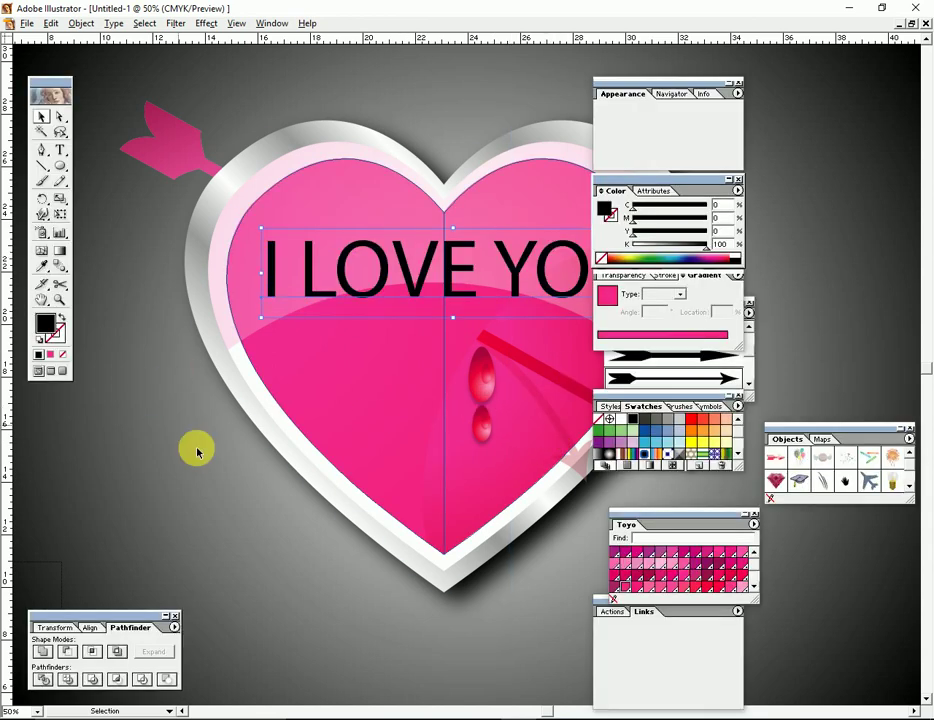
pyautogui.hscroll(2, 340, 413)
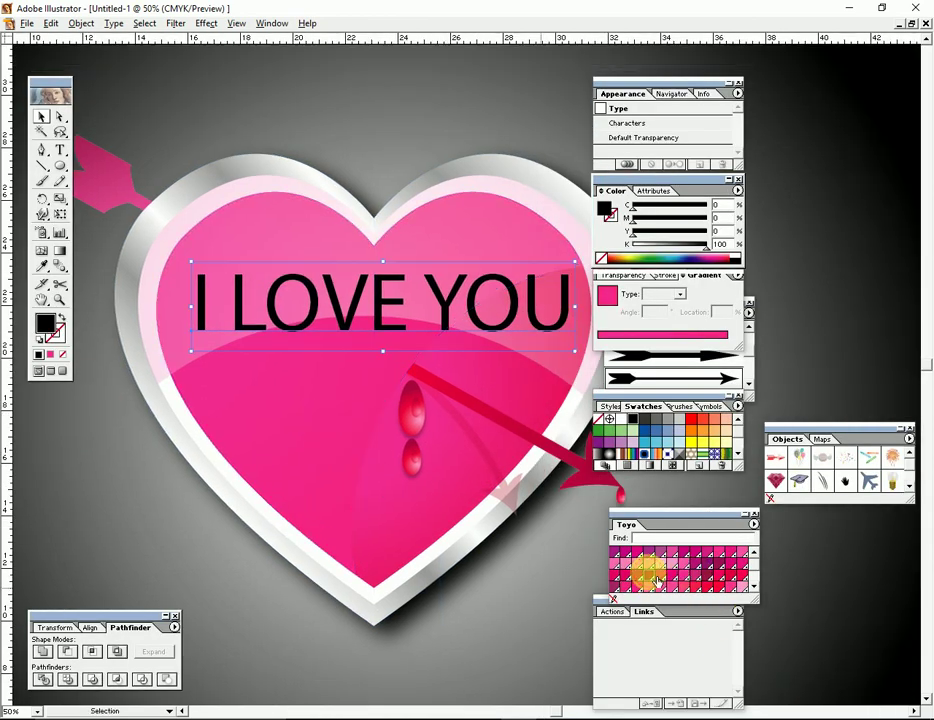
pyautogui.click(655, 575)
pyautogui.hscroll(3, 494, 486)
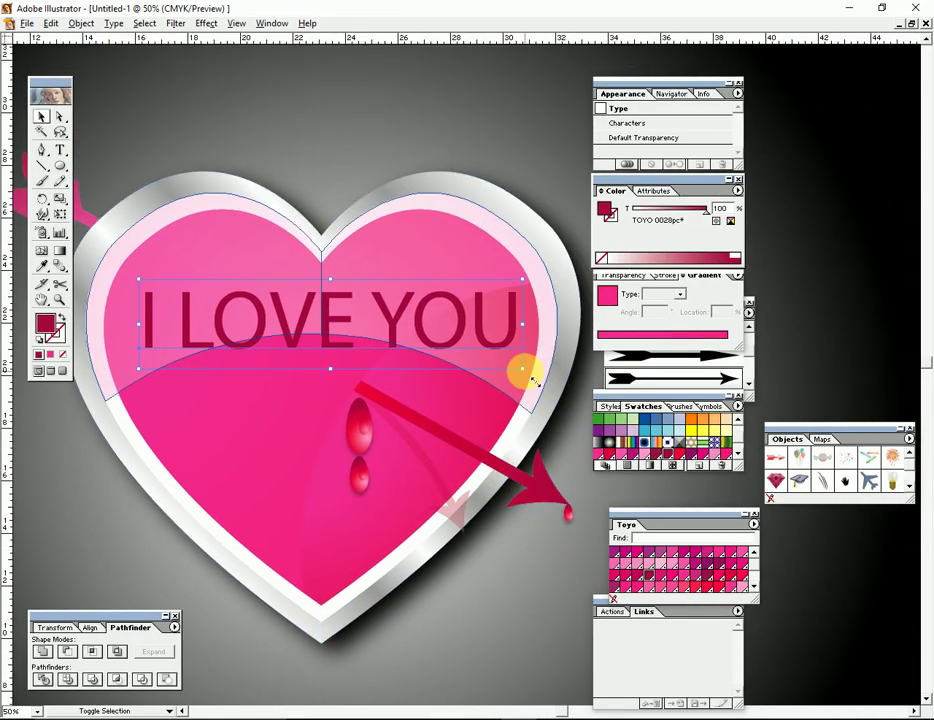
pyautogui.moveTo(523, 369); pyautogui.dragTo(510, 366)
pyautogui.moveTo(427, 329); pyautogui.dragTo(425, 339)
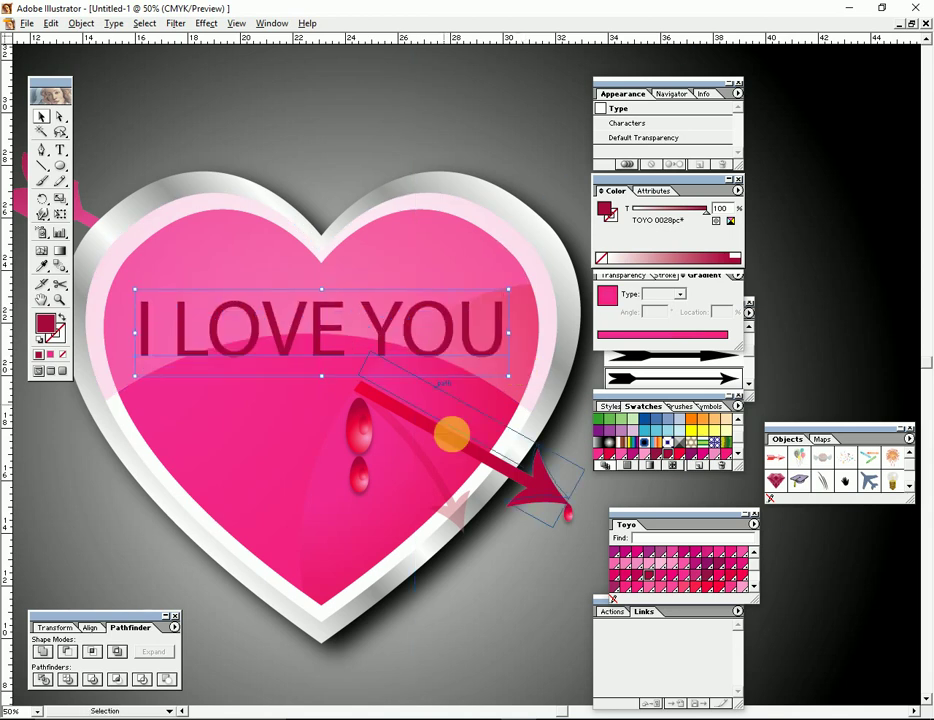
# Zoom in on the heart and adjust the text's letter spacing with Alt+arrows.
pyautogui.press('Tab')
pyautogui.press('z')
pyautogui.keyDown('alt'); pyautogui.click(507, 398); pyautogui.keyUp('alt')
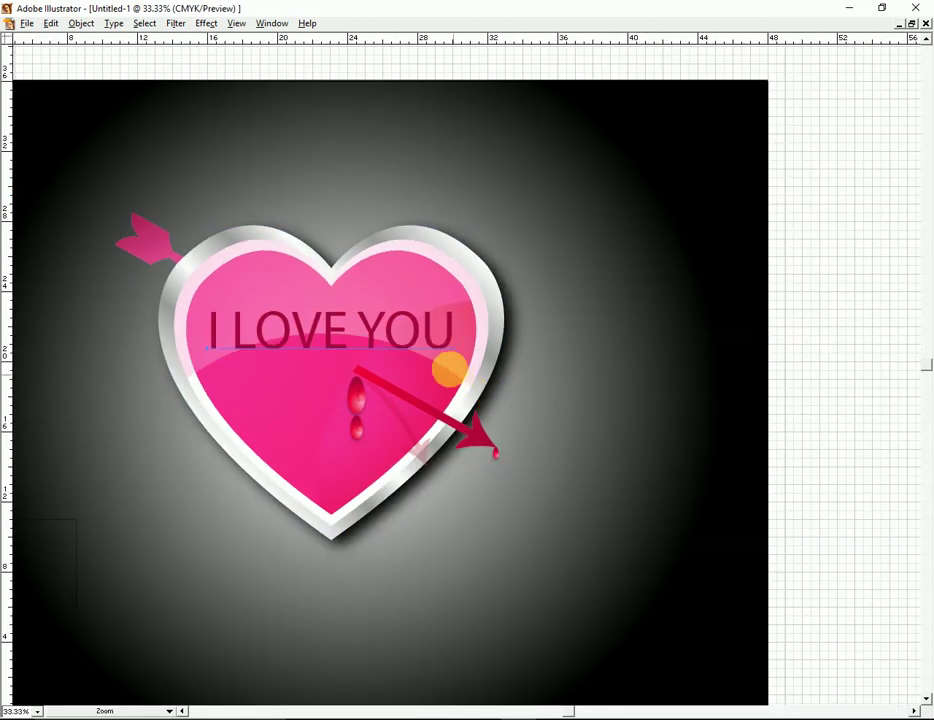
pyautogui.click(438, 344)
pyautogui.moveTo(598, 388)
pyautogui.mouseDown()
pyautogui.moveTo(507, 367)
pyautogui.moveTo(566, 396)
pyautogui.moveTo(536, 363)
pyautogui.mouseUp()
pyautogui.press('v')
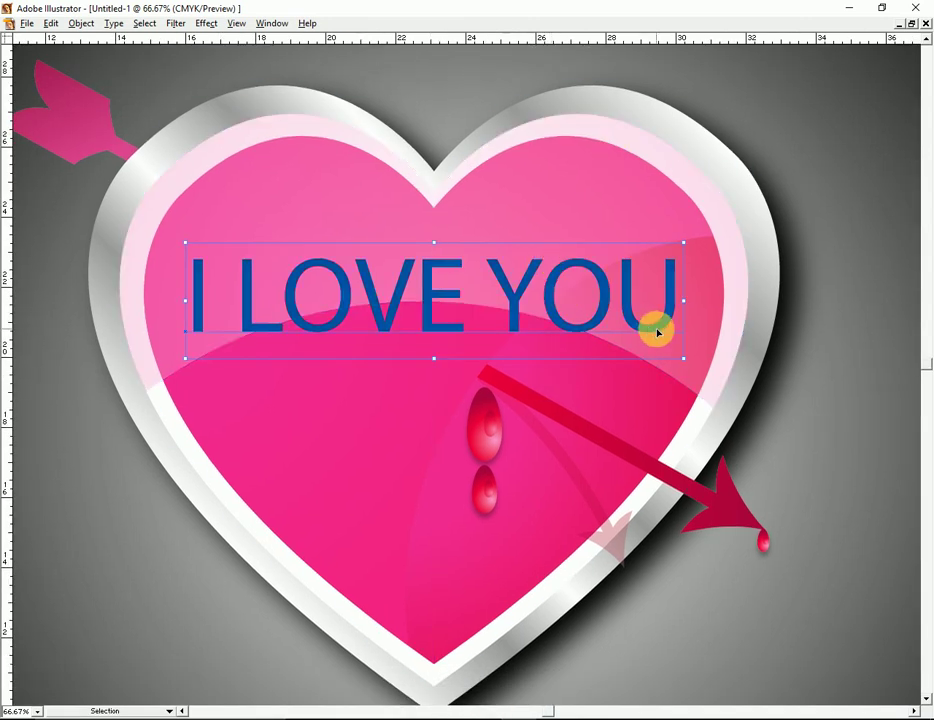
pyautogui.hotkey('alt', 'Left')
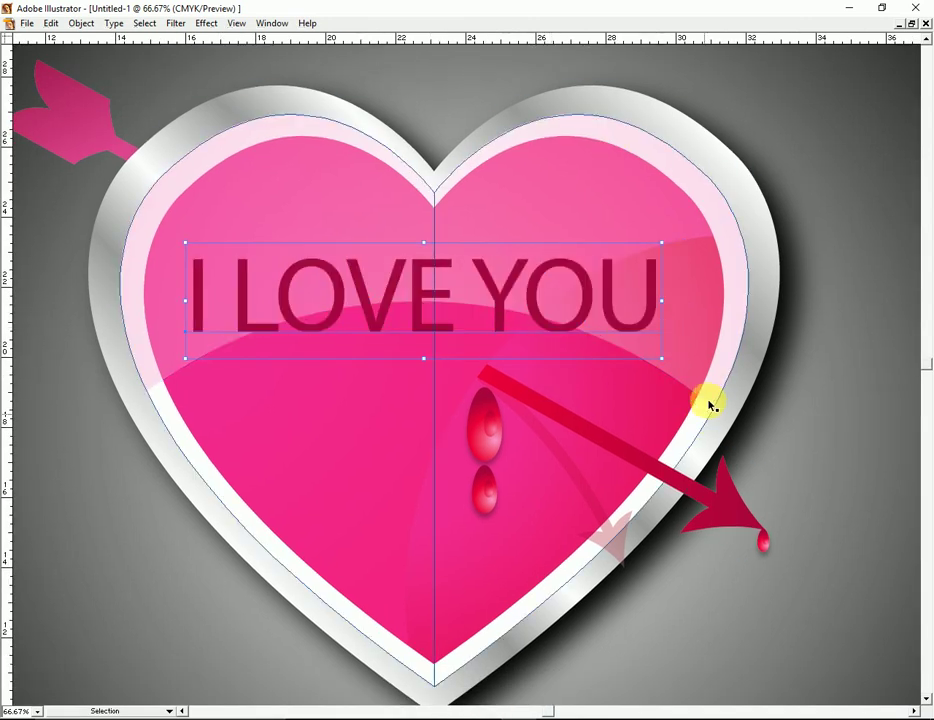
pyautogui.hotkey('alt', 'Right')
# Alt-drag a slightly offset duplicate of the text and fill it white.
pyautogui.moveTo(628, 299); pyautogui.dragTo(635, 305)
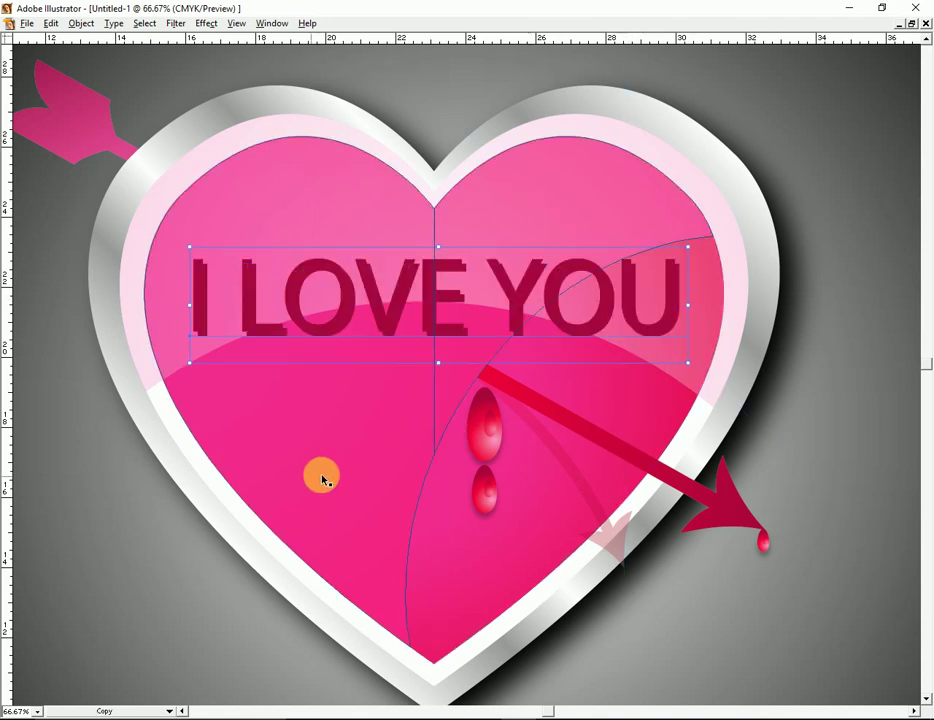
pyautogui.press('Tab')
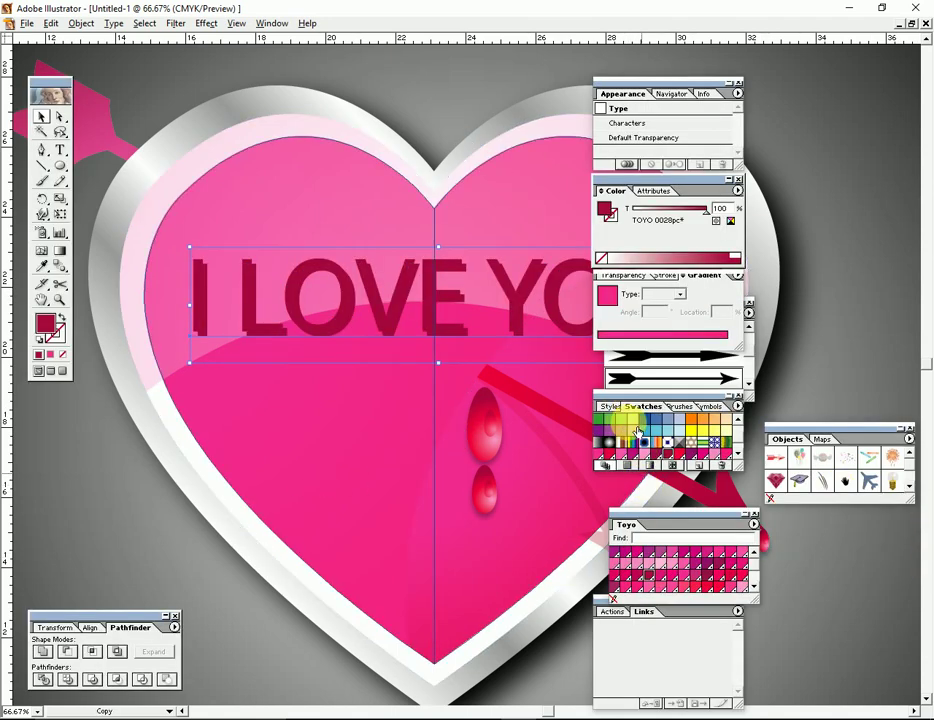
pyautogui.click(738, 418)
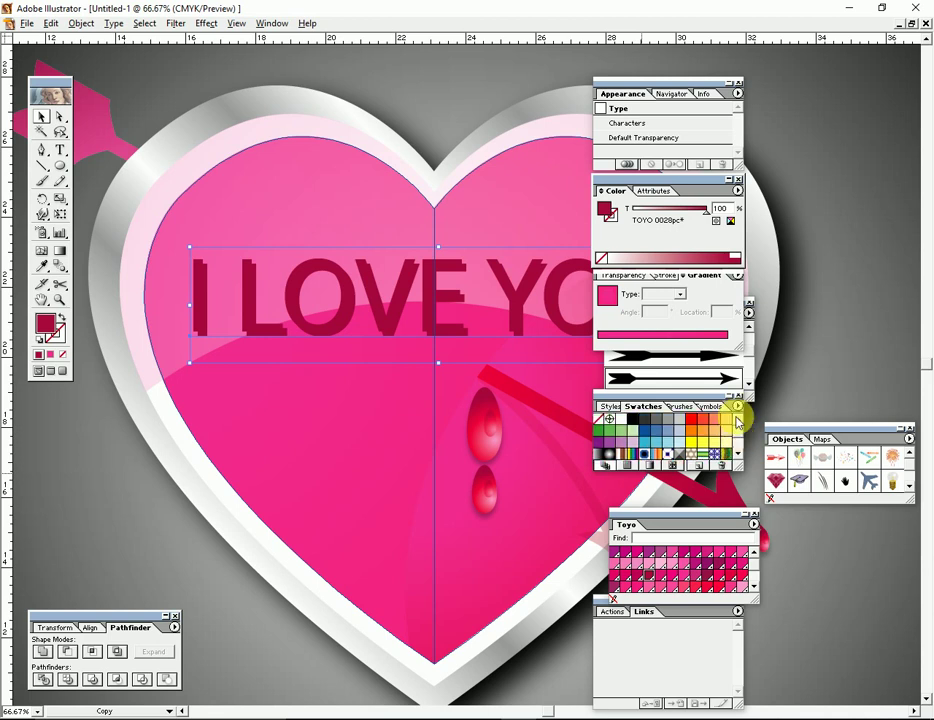
pyautogui.click(631, 425)
pyautogui.press('Tab')
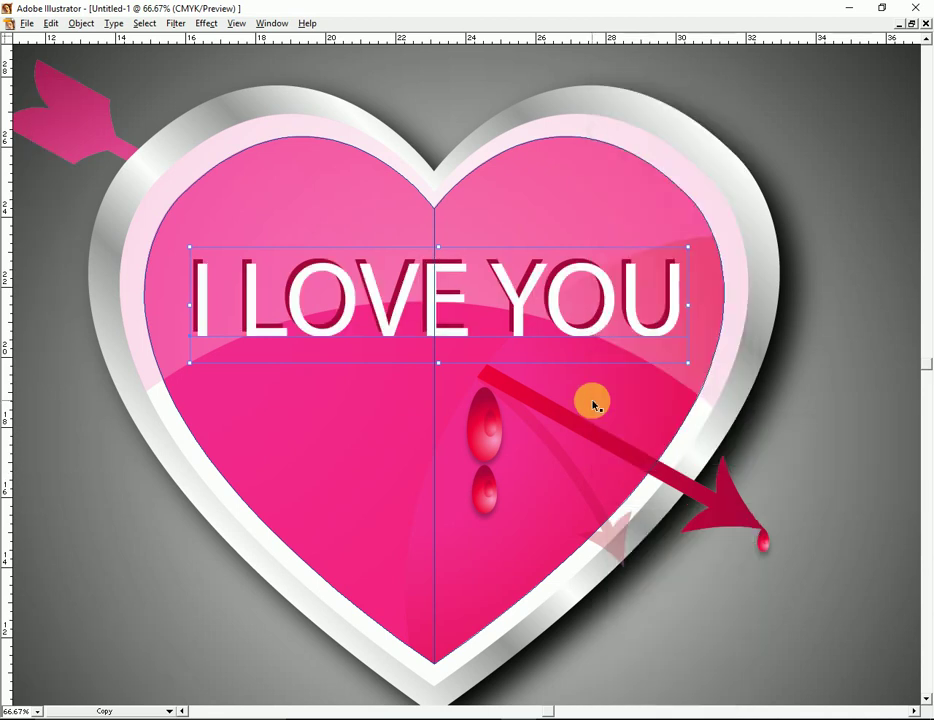
# Send the white text copy behind the crimson text and set its opacity to 70%.
pyautogui.hotkey('ctrl', '[')
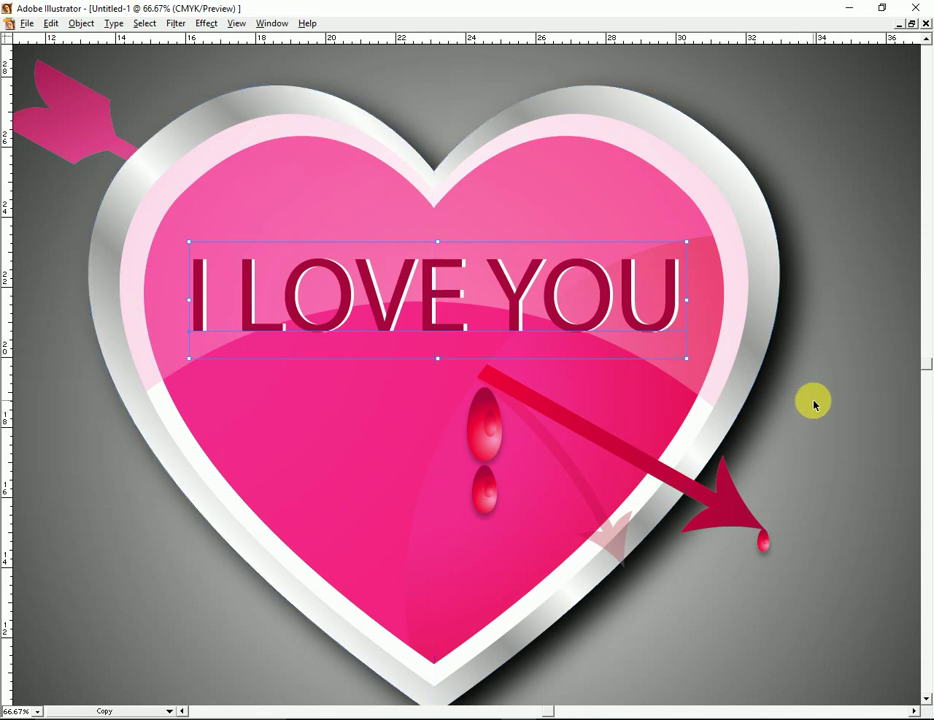
pyautogui.hotkey('ctrl', '-')
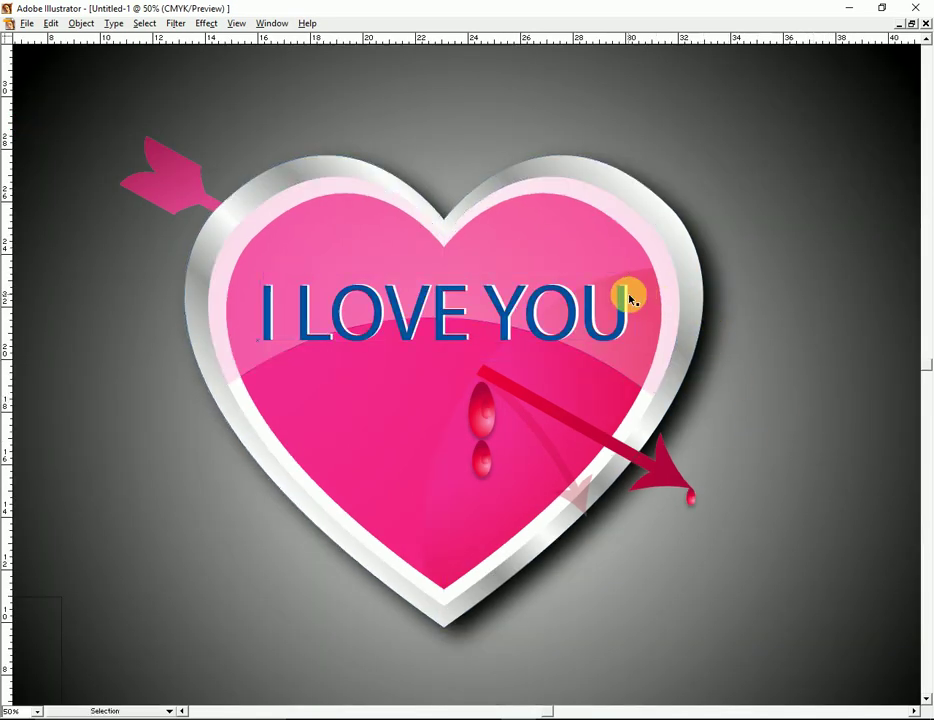
pyautogui.click(759, 450)
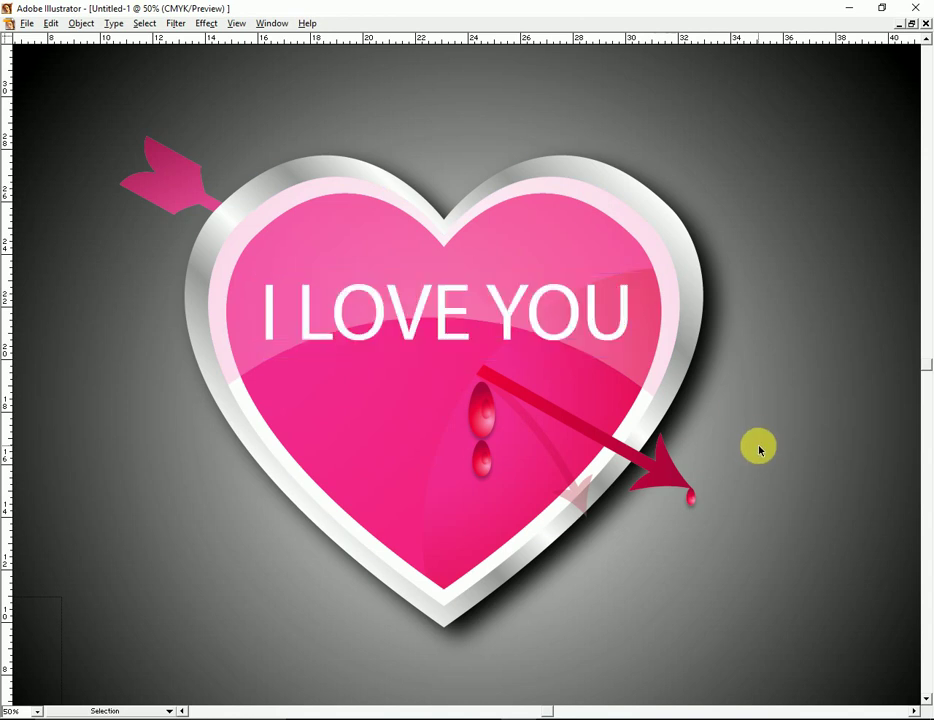
pyautogui.click(607, 327)
pyautogui.press('Tab')
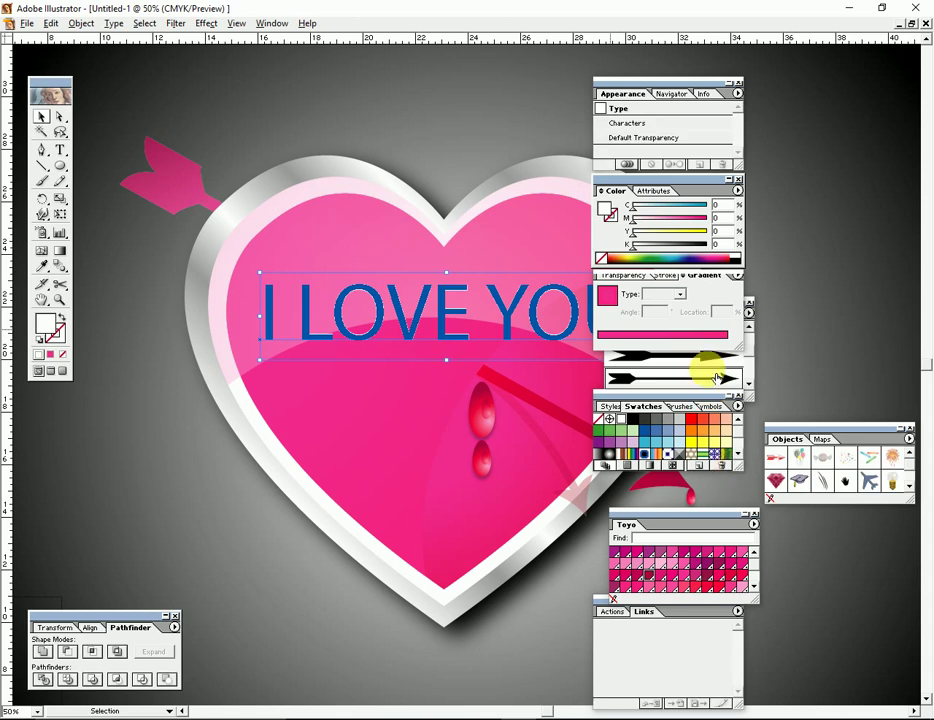
pyautogui.click(625, 280)
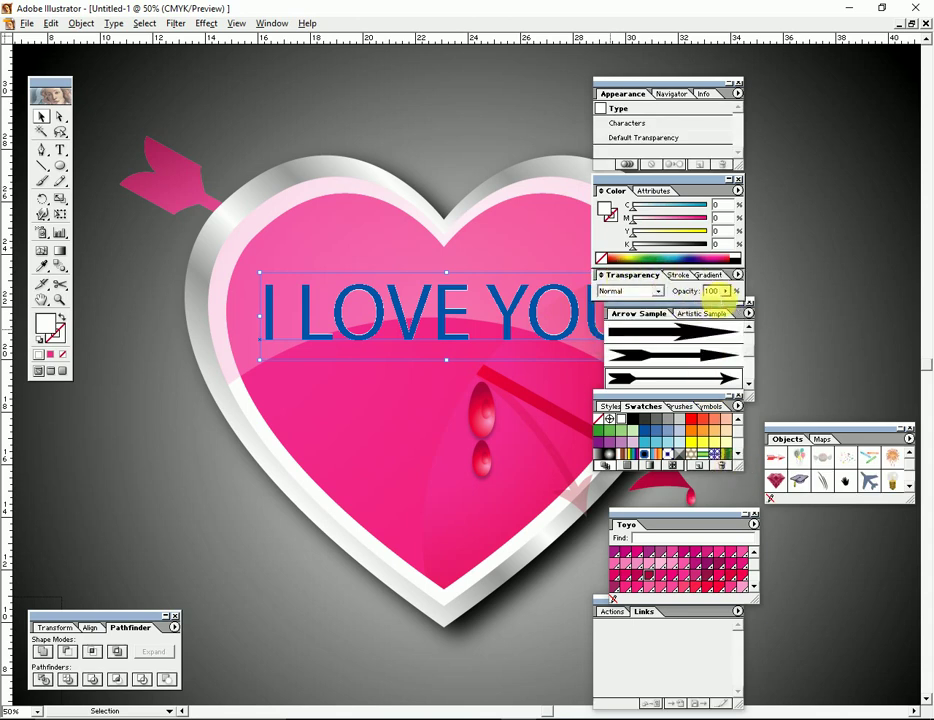
pyautogui.click(722, 291)
pyautogui.write('70')
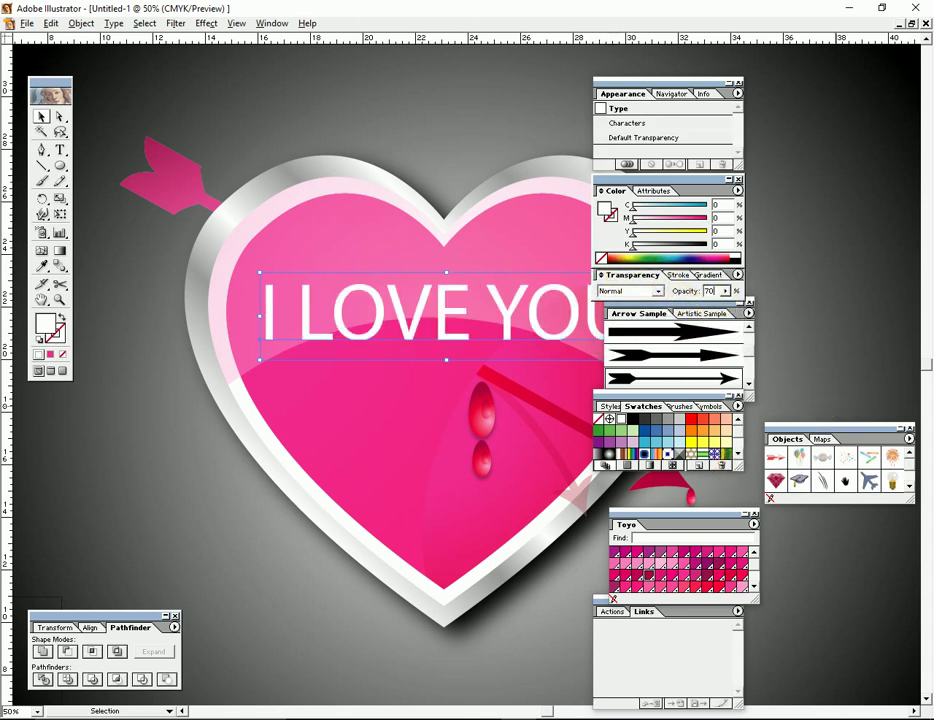
pyautogui.write('100')
pyautogui.press('Return')
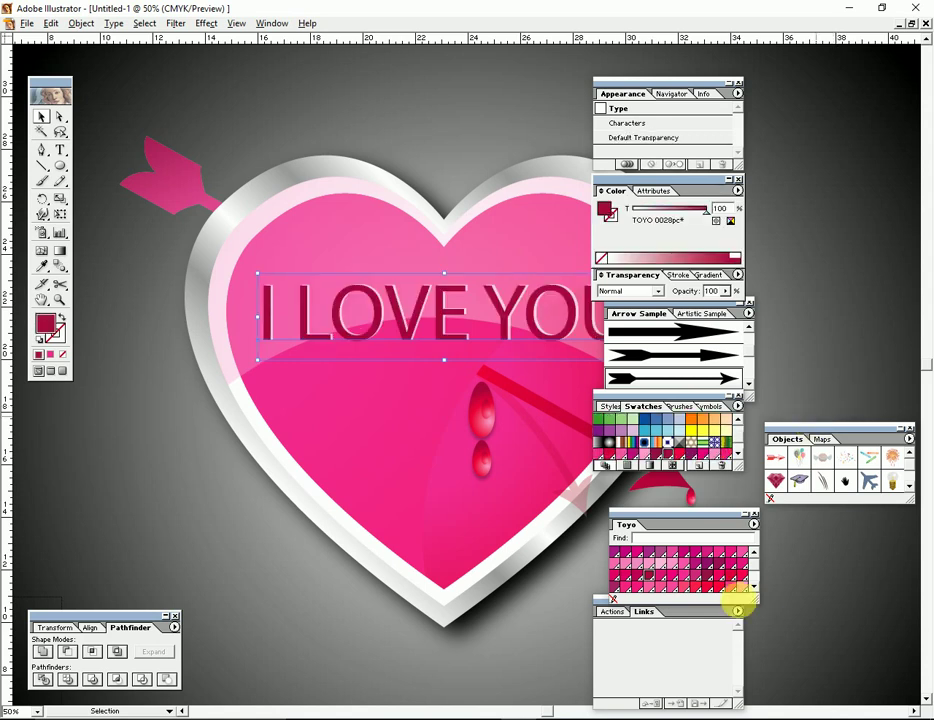
pyautogui.press('Tab')
pyautogui.click(344, 142)
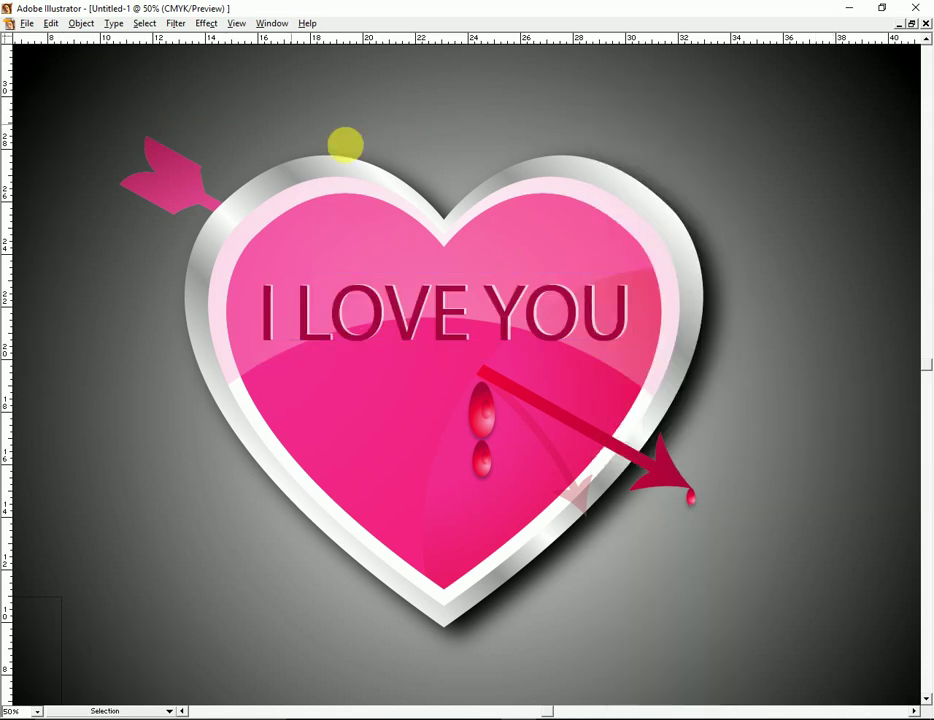
pyautogui.click(430, 218)
pyautogui.hotkey('ctrl', '1')
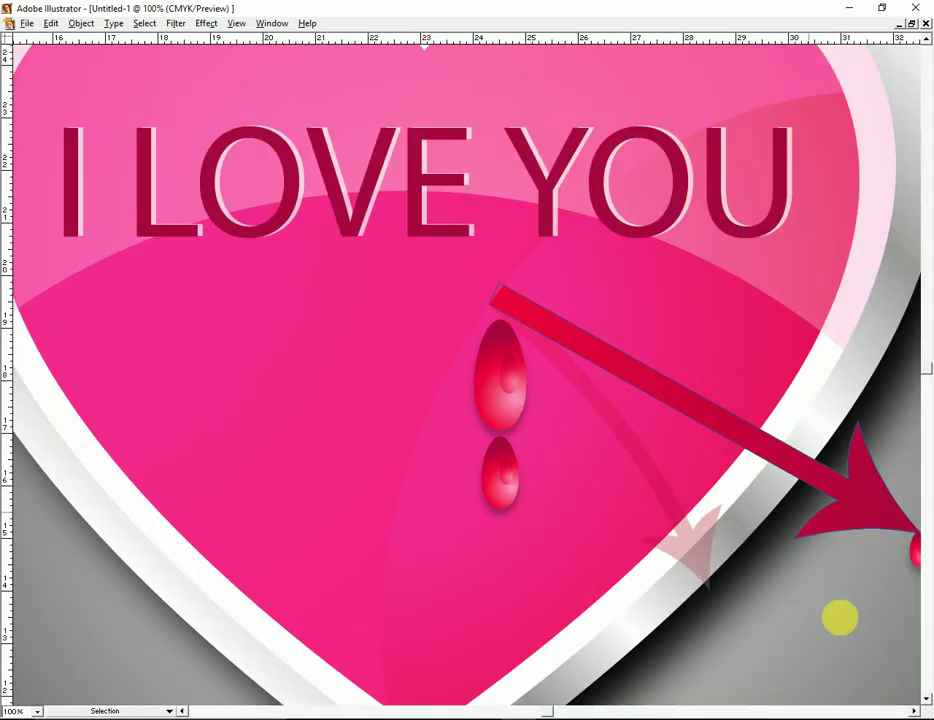
pyautogui.hotkey('ctrl', '0')
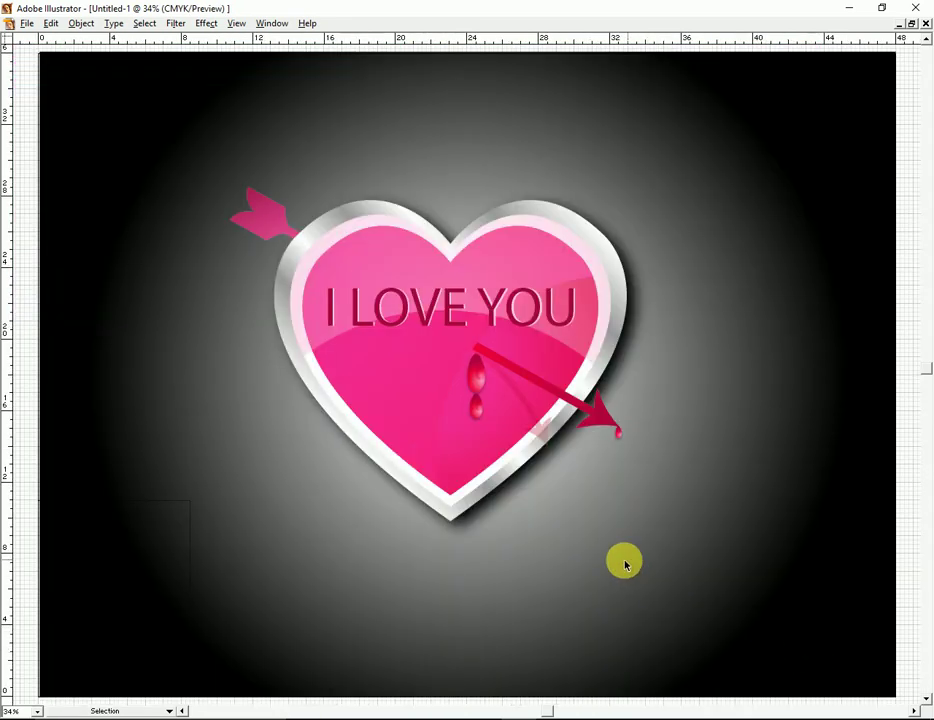
pyautogui.click(592, 716)
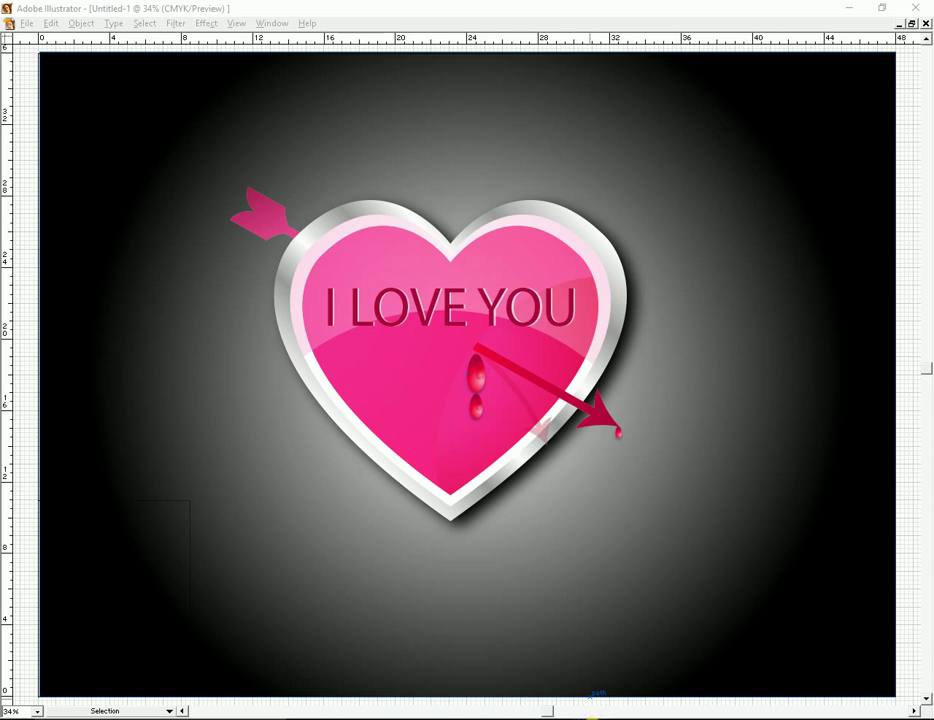
pyautogui.hotkey('alt', 'Tab')
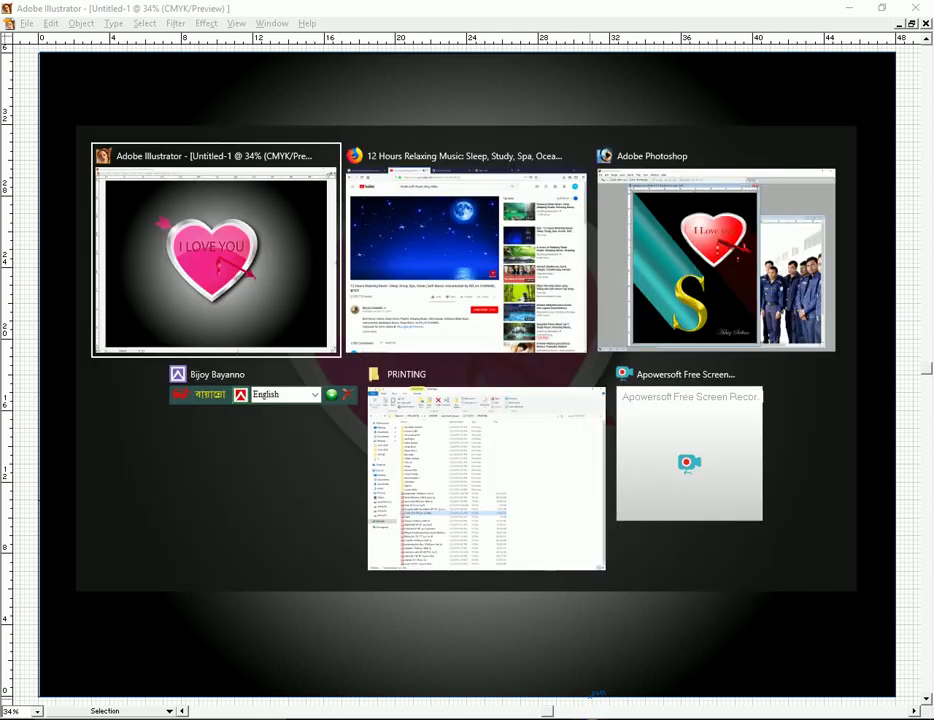
pyautogui.hotkey('alt', 'Tab')
pyautogui.hotkey('alt', 'Tab')
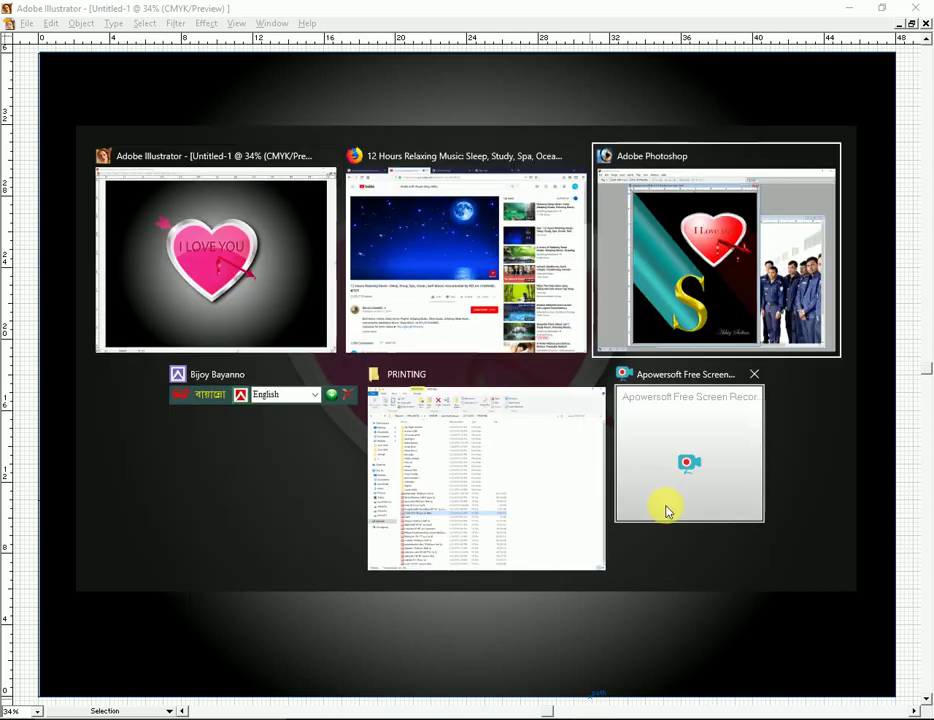
pyautogui.hotkey('alt', 'Tab')
pyautogui.press('Escape')
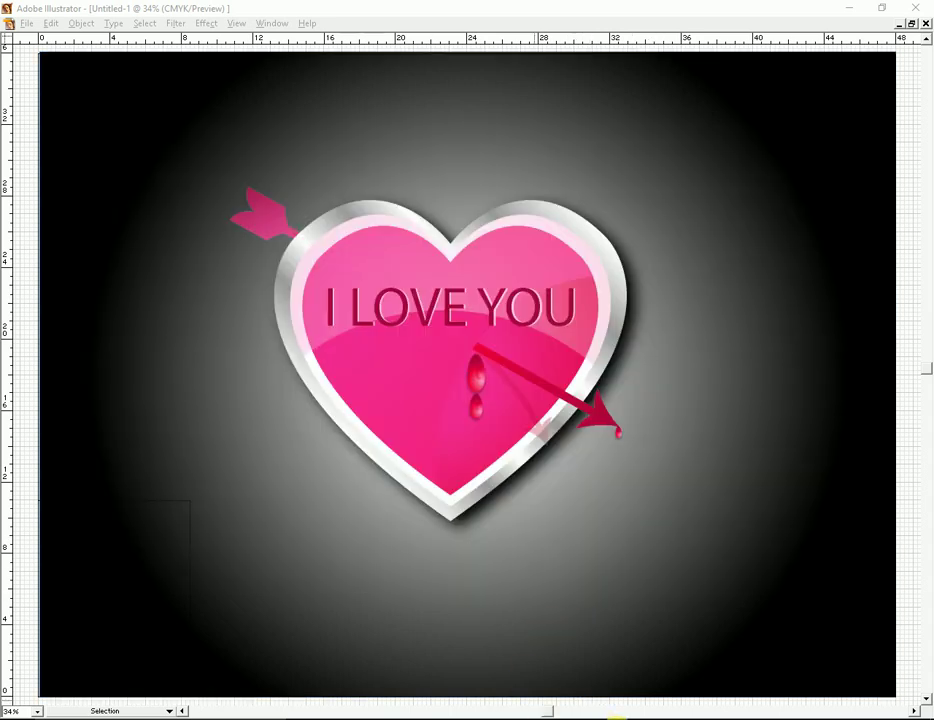